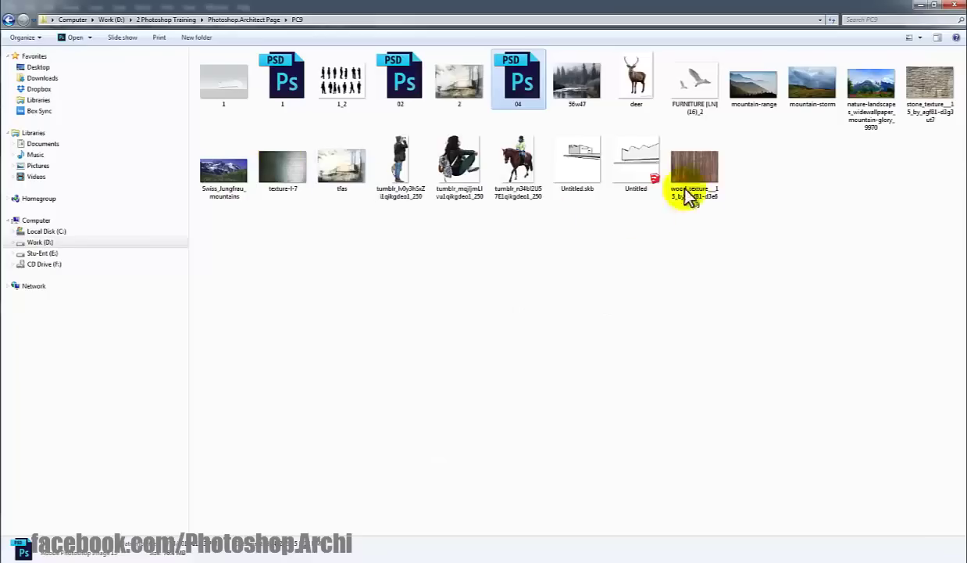
# Step: Place the wood texture into the scene at 55% opacity
pyautogui.moveTo(682, 201)
pyautogui.mouseDown()
pyautogui.moveTo(65, 190)
pyautogui.moveTo(11, 96)
pyautogui.moveTo(356, 296)
pyautogui.mouseUp()
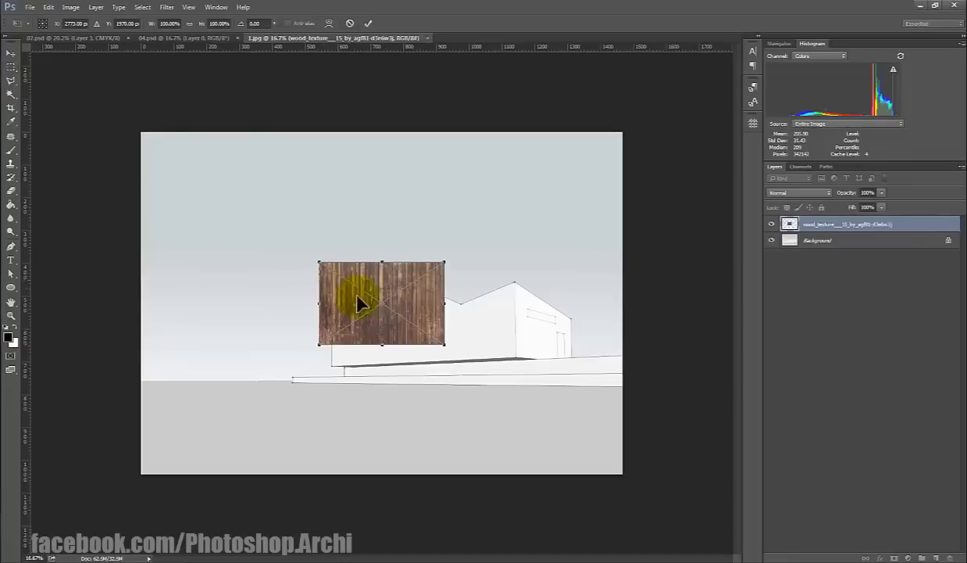
pyautogui.hotkey('ctrl', '0')
pyautogui.moveTo(881, 205); pyautogui.dragTo(857, 204)
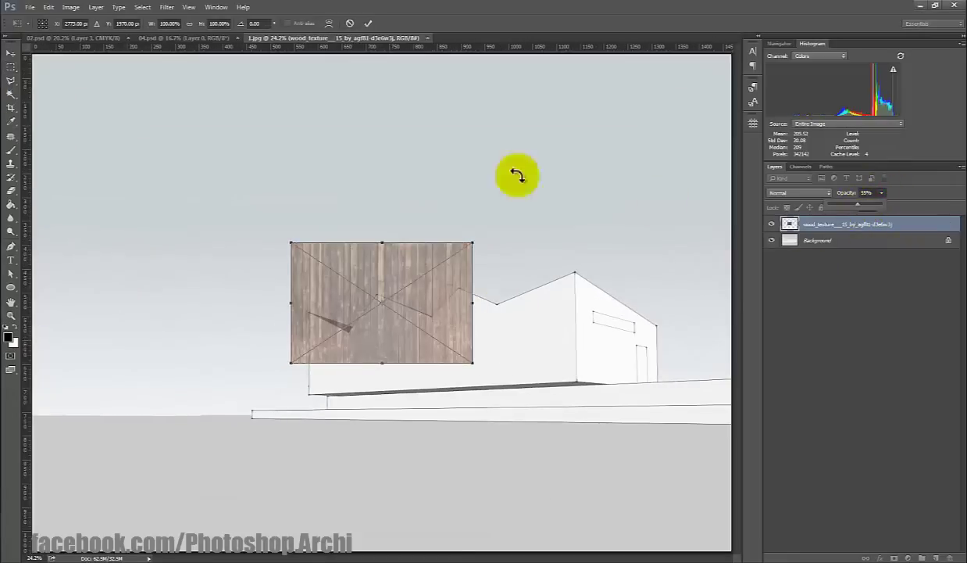
pyautogui.click(368, 24)
pyautogui.scroll(-1, 363, 317)
# Step: Duplicate the wood texture, shrinking the copy and moving it over the right end wall
pyautogui.moveTo(339, 291); pyautogui.dragTo(591, 341)
pyautogui.scroll(4, 514, 327)
pyautogui.scroll(-2, 585, 307)
pyautogui.hotkey('ctrl', 't')
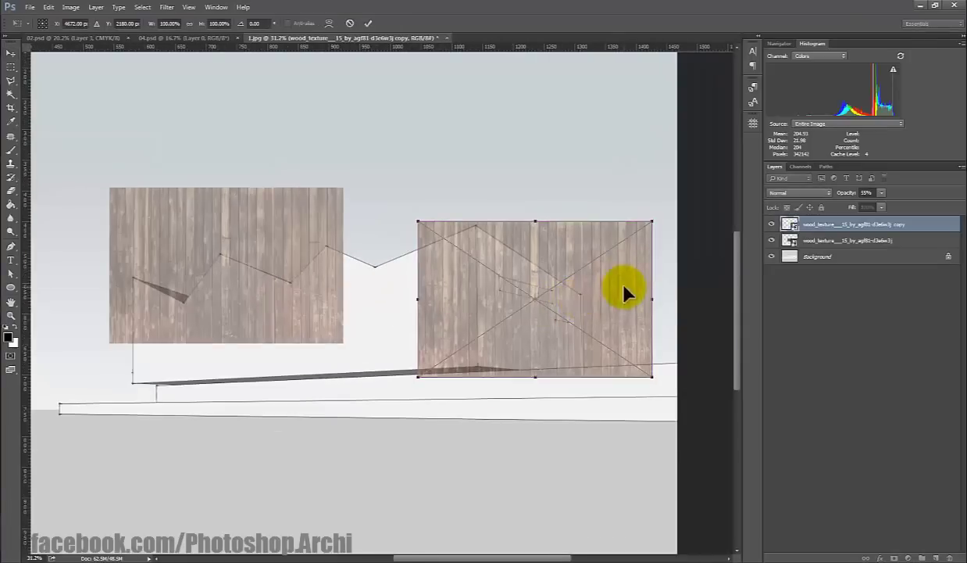
pyautogui.scroll(1, 624, 289)
pyautogui.moveTo(379, 210); pyautogui.dragTo(427, 234)
pyautogui.moveTo(498, 295); pyautogui.dragTo(518, 290)
# Step: Distort the wood copy to match the wall width, roof peak, roofline and wall base
pyautogui.moveTo(679, 311); pyautogui.dragTo(578, 322)
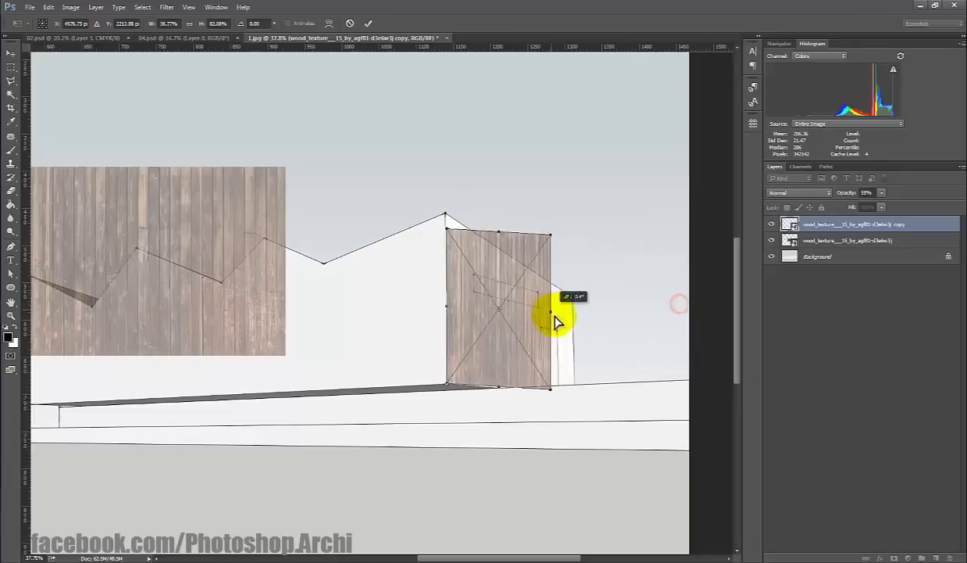
pyautogui.scroll(3, 577, 292)
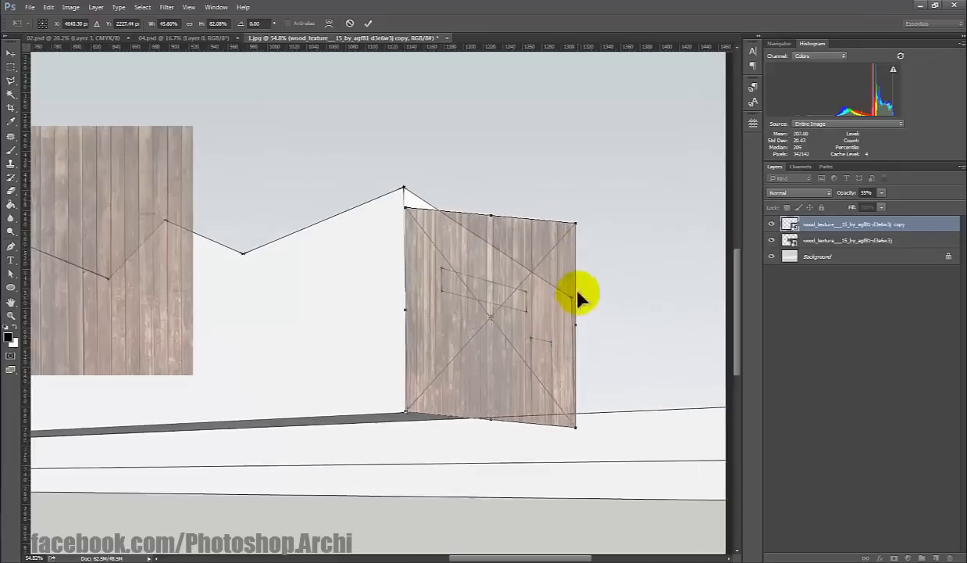
pyautogui.moveTo(331, 193); pyautogui.dragTo(326, 161)
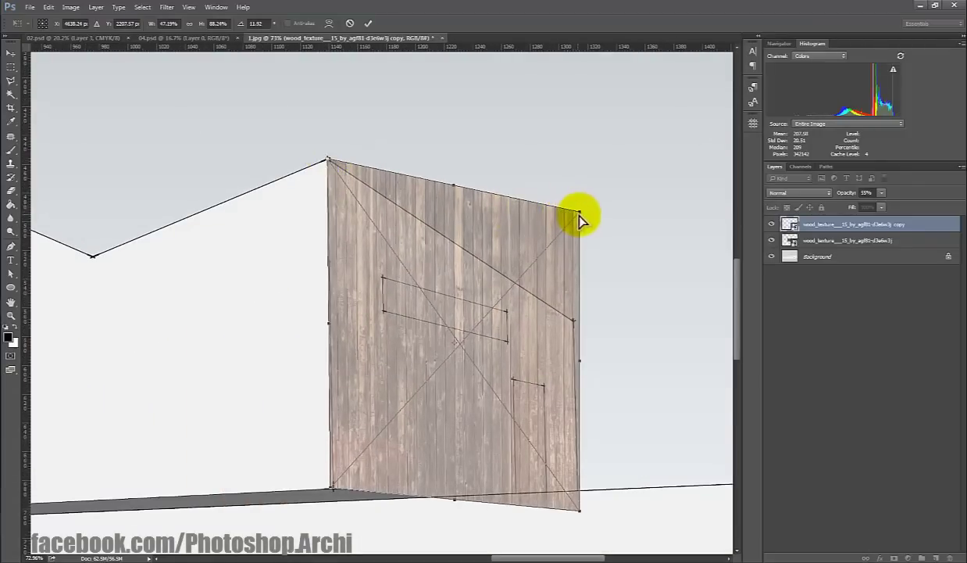
pyautogui.moveTo(579, 212); pyautogui.dragTo(573, 320)
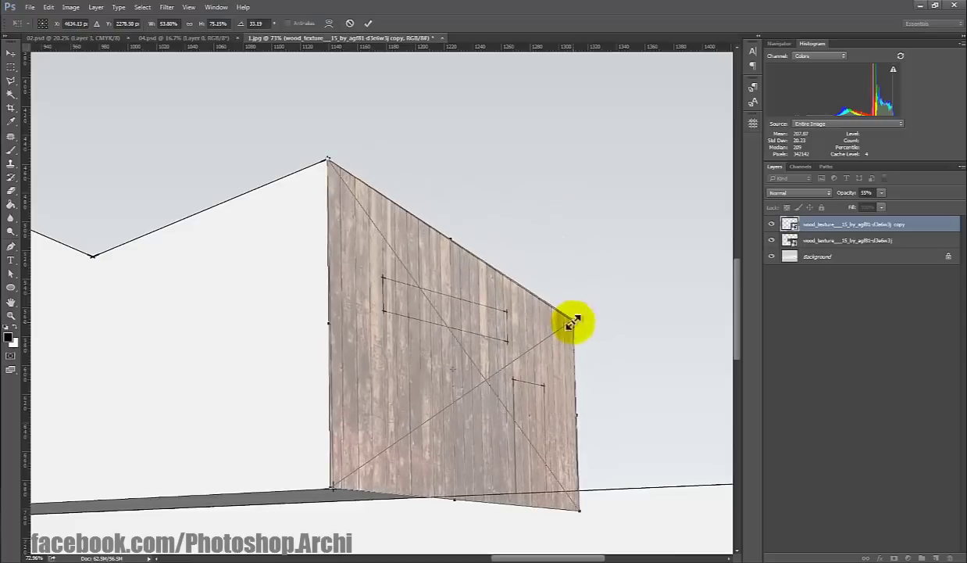
pyautogui.moveTo(331, 494); pyautogui.dragTo(332, 496)
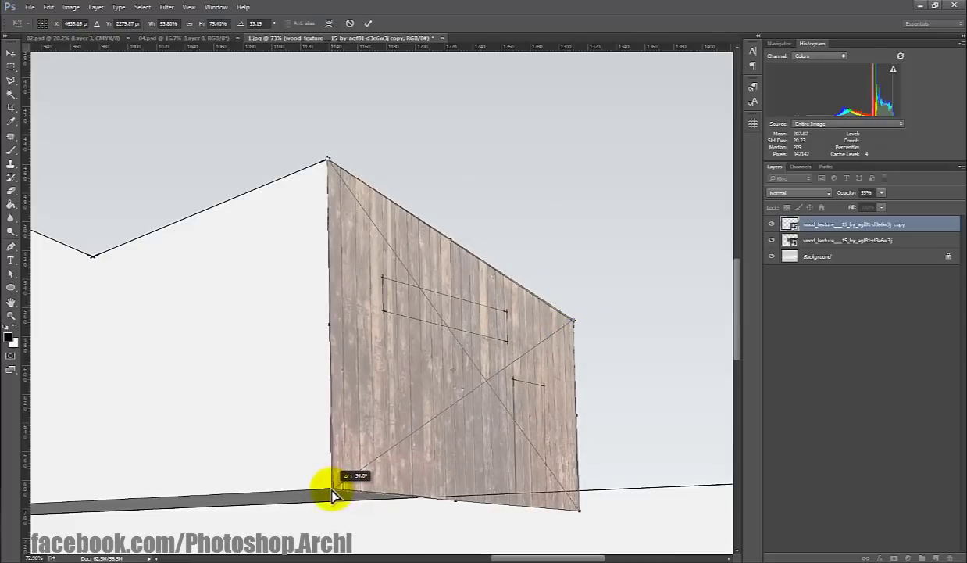
pyautogui.press('Return')
pyautogui.scroll(-3, 604, 231)
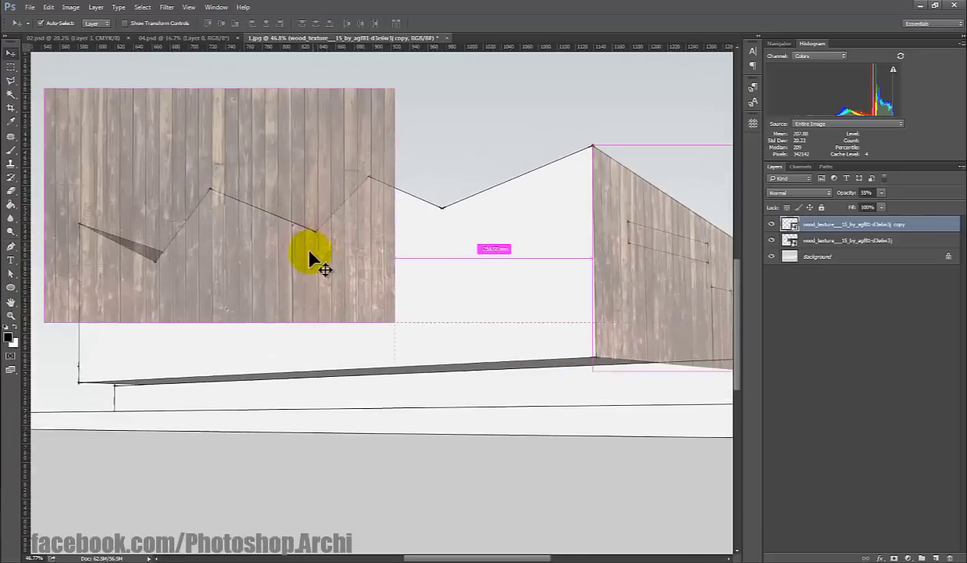
# Step: Move the original wood texture beneath the building and stretch it along the base
pyautogui.moveTo(312, 259)
pyautogui.mouseDown()
pyautogui.moveTo(327, 320)
pyautogui.moveTo(278, 216)
pyautogui.moveTo(290, 336)
pyautogui.mouseUp()
pyautogui.scroll(-2, 279, 226)
pyautogui.scroll(2, 297, 341)
pyautogui.hotkey('ctrl', 't')
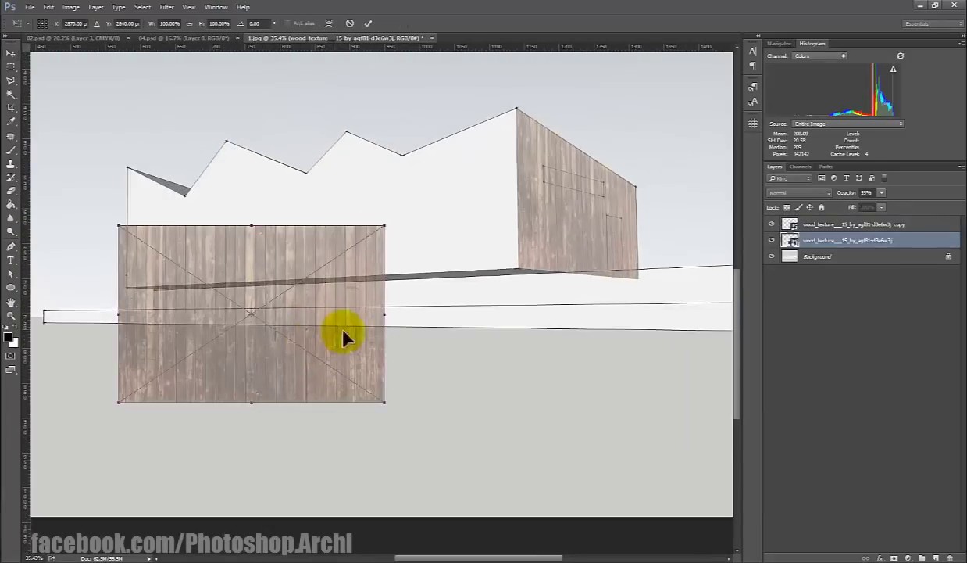
pyautogui.moveTo(252, 403); pyautogui.dragTo(297, 346)
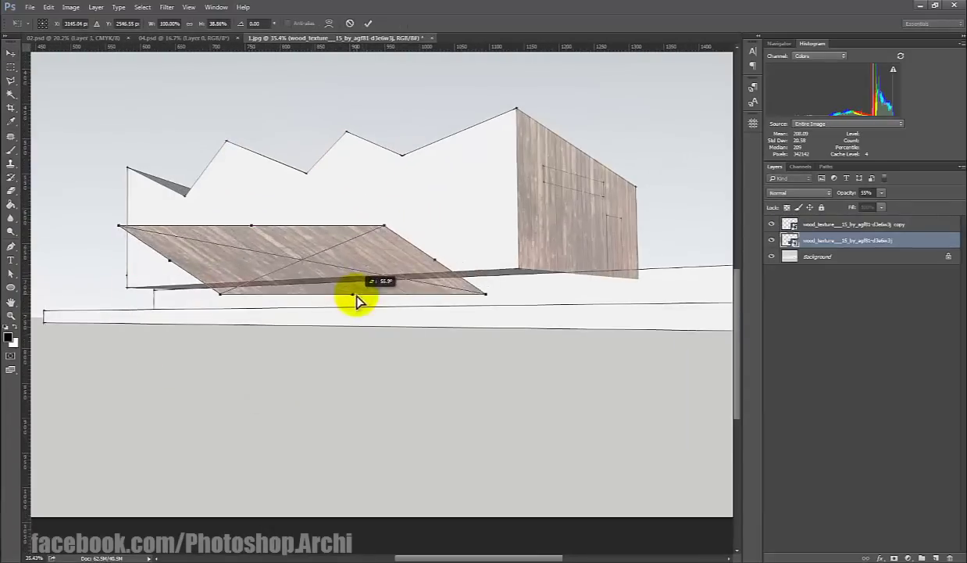
pyautogui.moveTo(252, 227); pyautogui.dragTo(263, 291)
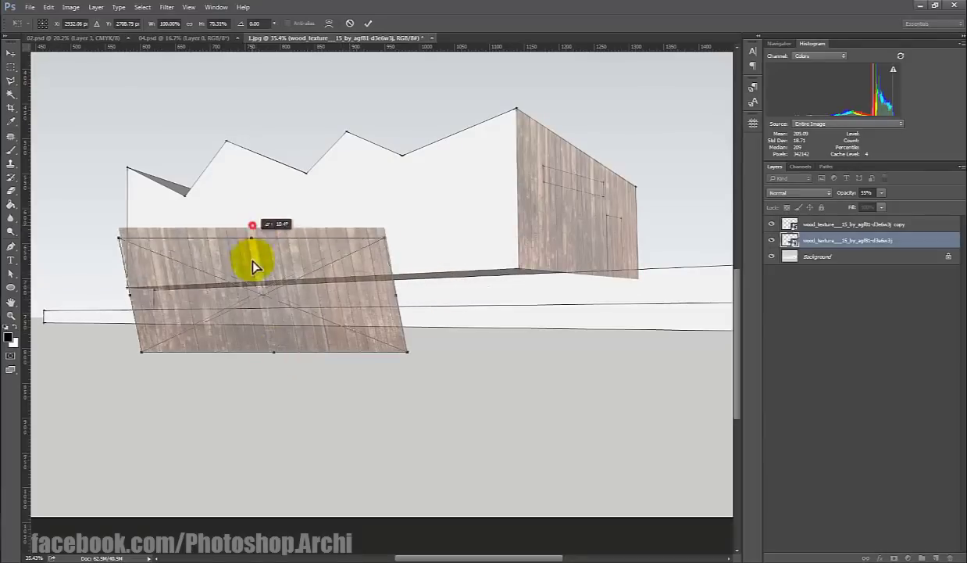
pyautogui.scroll(1, 390, 319)
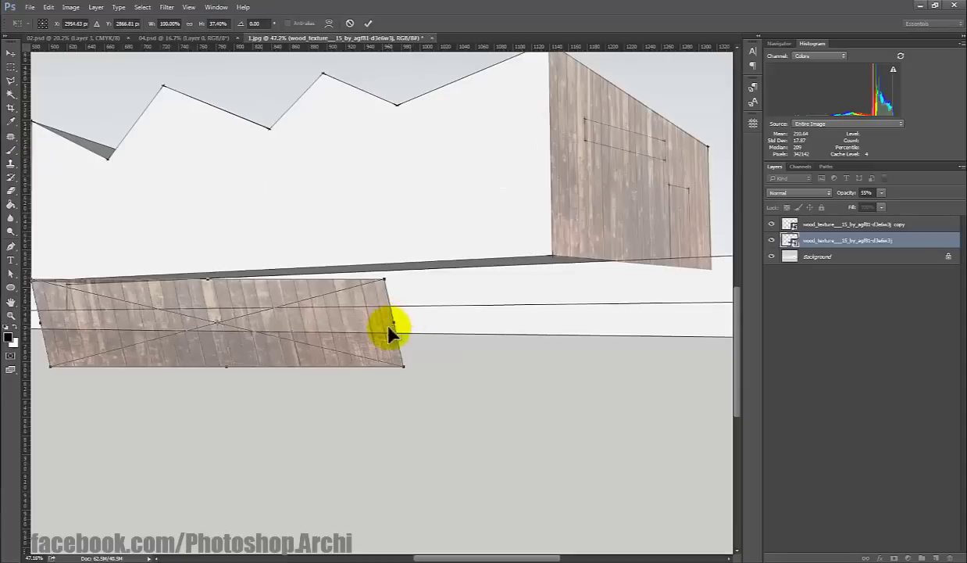
pyautogui.moveTo(391, 319)
pyautogui.mouseDown()
pyautogui.moveTo(530, 280)
pyautogui.moveTo(561, 303)
pyautogui.mouseUp()
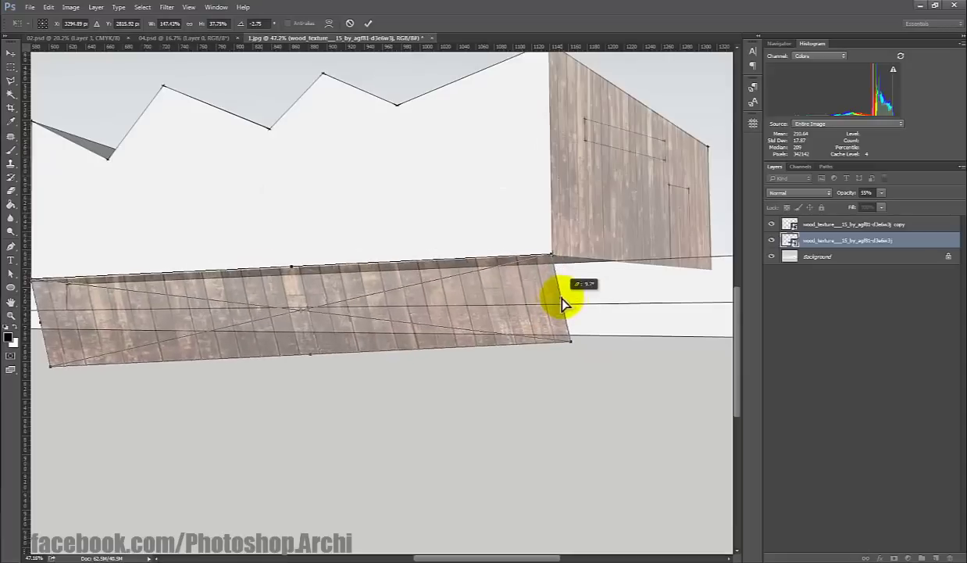
# Step: Flatten the wood texture into a thin underside strip aligned with the building corner
pyautogui.scroll(1, 323, 336)
pyautogui.moveTo(309, 366); pyautogui.dragTo(446, 272)
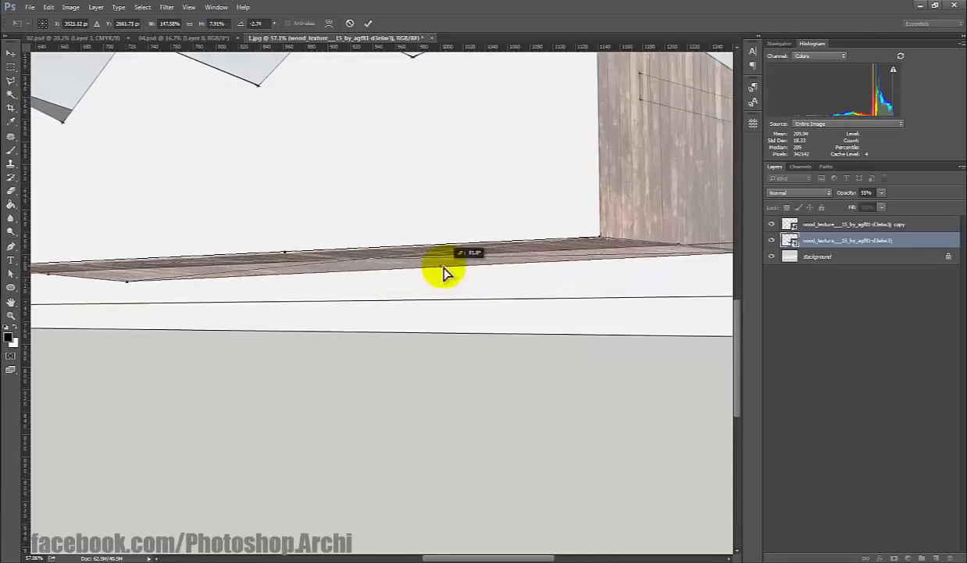
pyautogui.scroll(-2, 216, 276)
pyautogui.scroll(3, 177, 277)
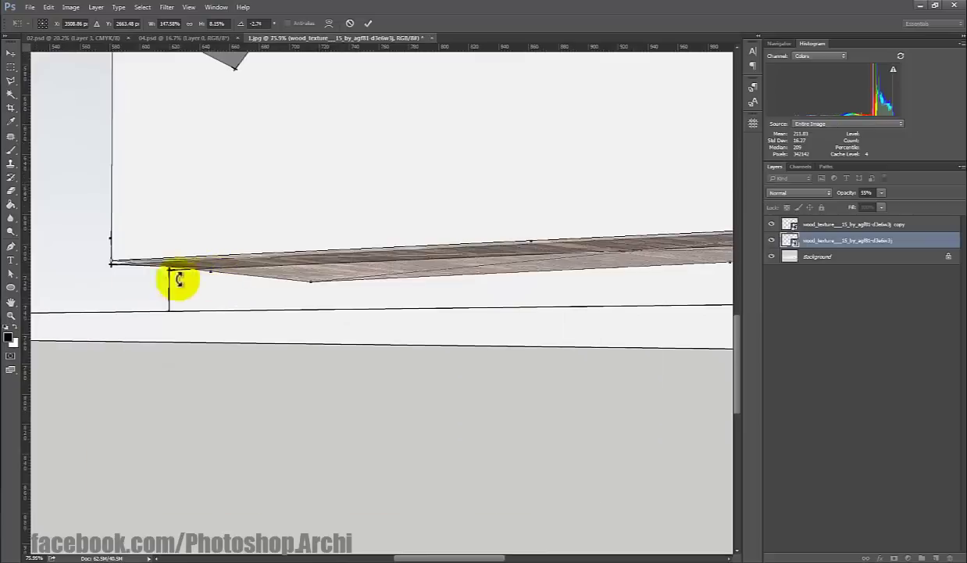
pyautogui.moveTo(114, 262); pyautogui.dragTo(115, 266)
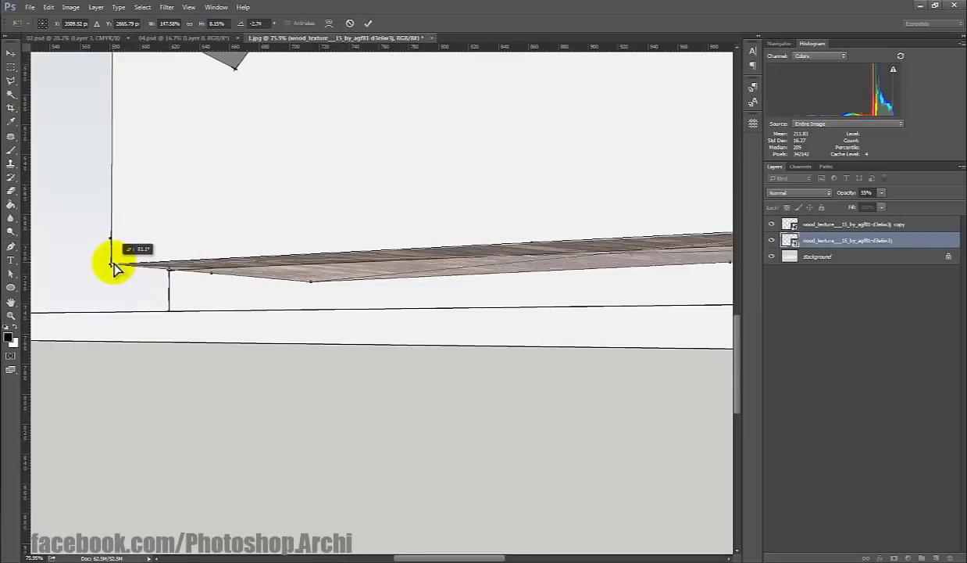
pyautogui.press('Return')
pyautogui.scroll(-5, 227, 302)
# Step: Duplicate the end-wall wood panel to the left end and distort it into the slanted face
pyautogui.click(525, 227)
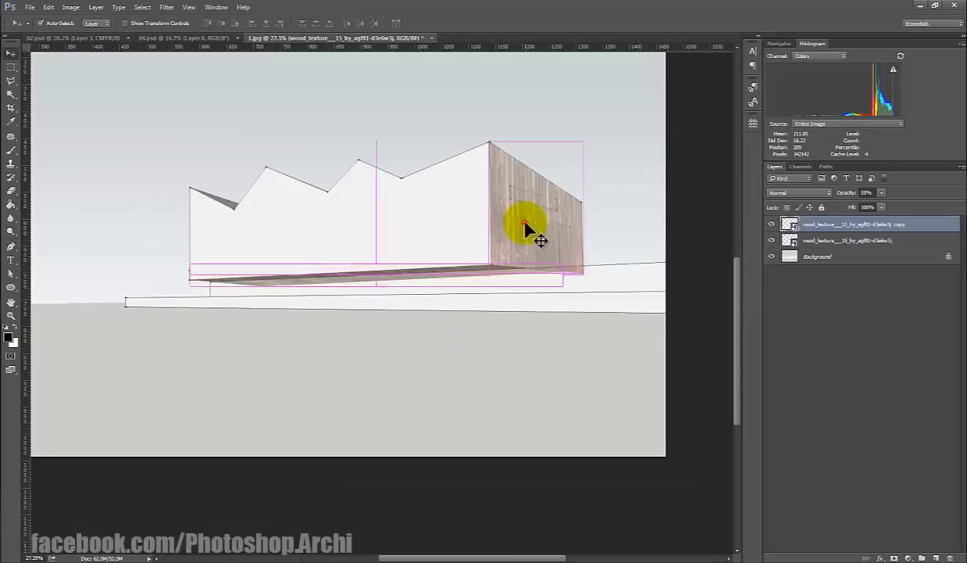
pyautogui.moveTo(525, 226)
pyautogui.mouseDown()
pyautogui.moveTo(313, 195)
pyautogui.moveTo(216, 231)
pyautogui.moveTo(250, 293)
pyautogui.mouseUp()
pyautogui.scroll(4, 216, 232)
pyautogui.hotkey('ctrl', 't')
pyautogui.scroll(1, 227, 226)
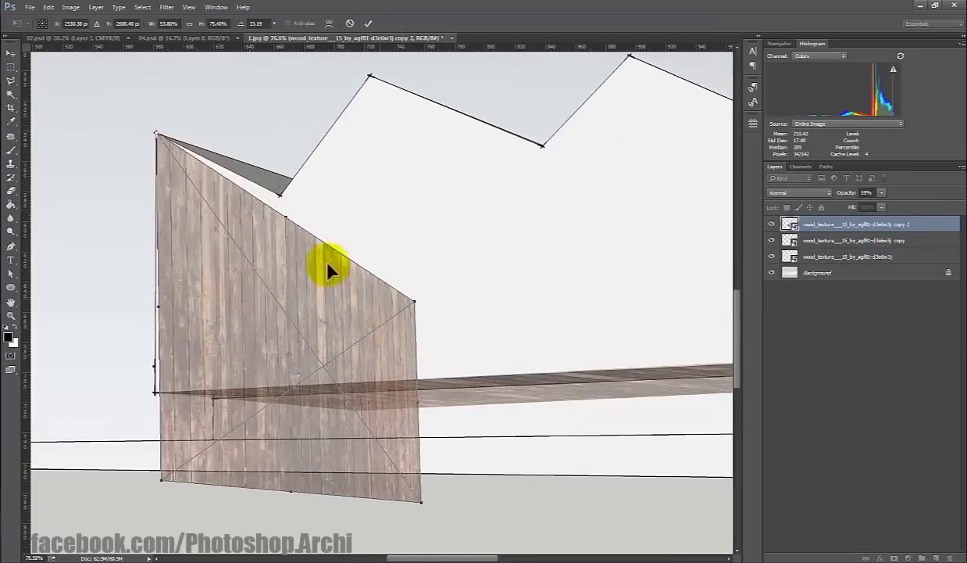
pyautogui.moveTo(412, 303); pyautogui.dragTo(414, 221)
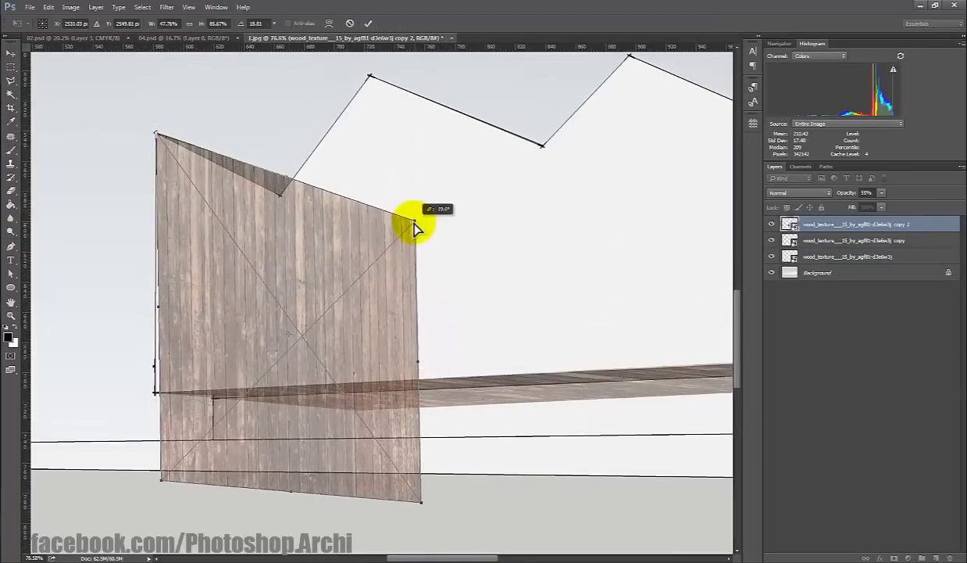
pyautogui.moveTo(303, 484)
pyautogui.mouseDown()
pyautogui.moveTo(306, 433)
pyautogui.moveTo(341, 319)
pyautogui.moveTo(371, 286)
pyautogui.mouseUp()
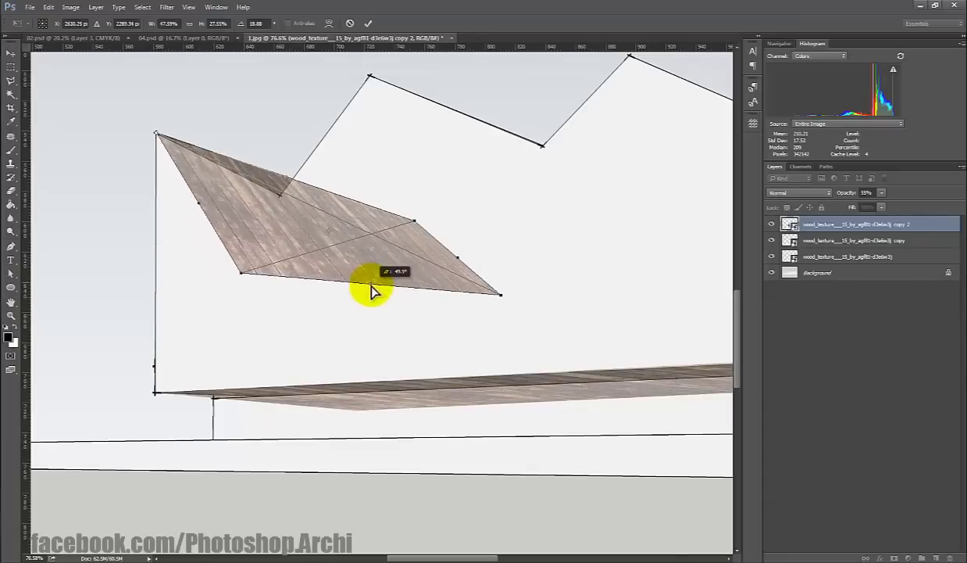
pyautogui.click(367, 25)
pyautogui.scroll(-5, 138, 259)
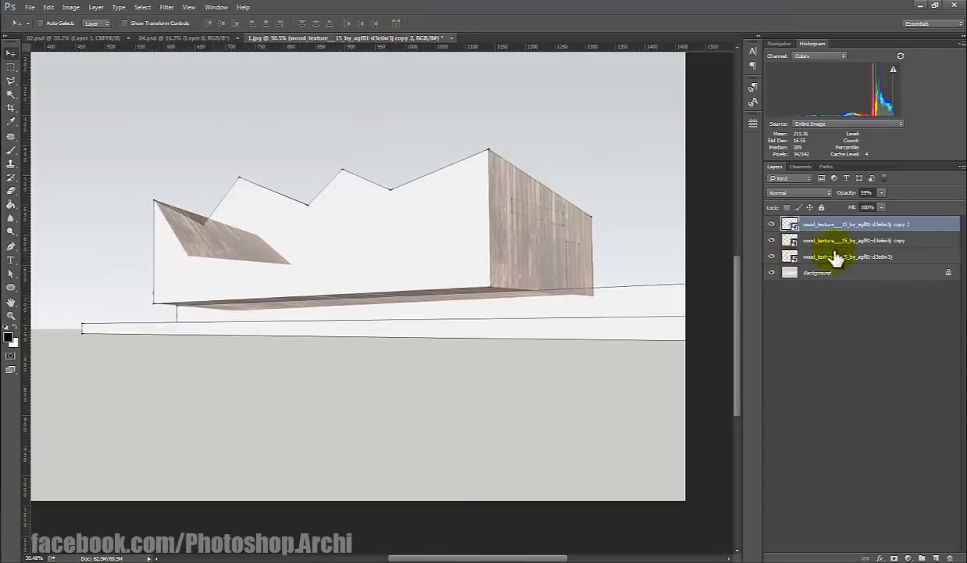
# Step: Group the three wood layers into a group named 'wood' and hide it
pyautogui.keyDown('shift'); pyautogui.click(908, 257); pyautogui.keyUp('shift')
pyautogui.rightClick(930, 259)
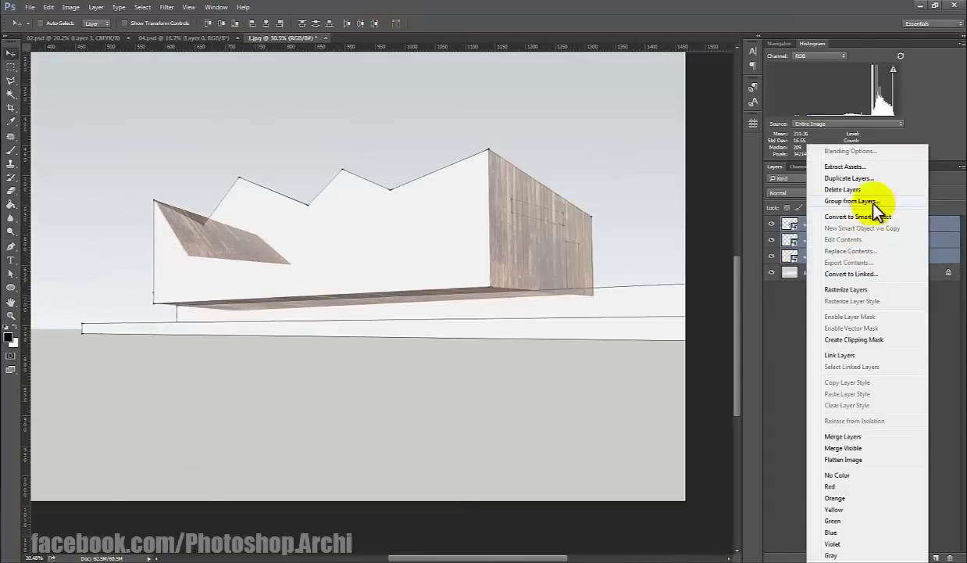
pyautogui.click(847, 199)
pyautogui.write('wood')
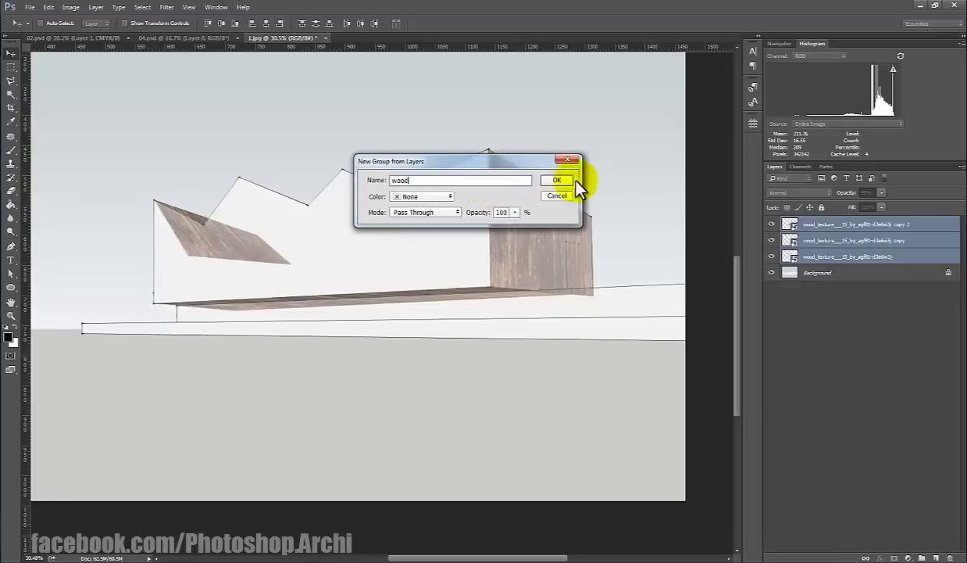
pyautogui.click(558, 179)
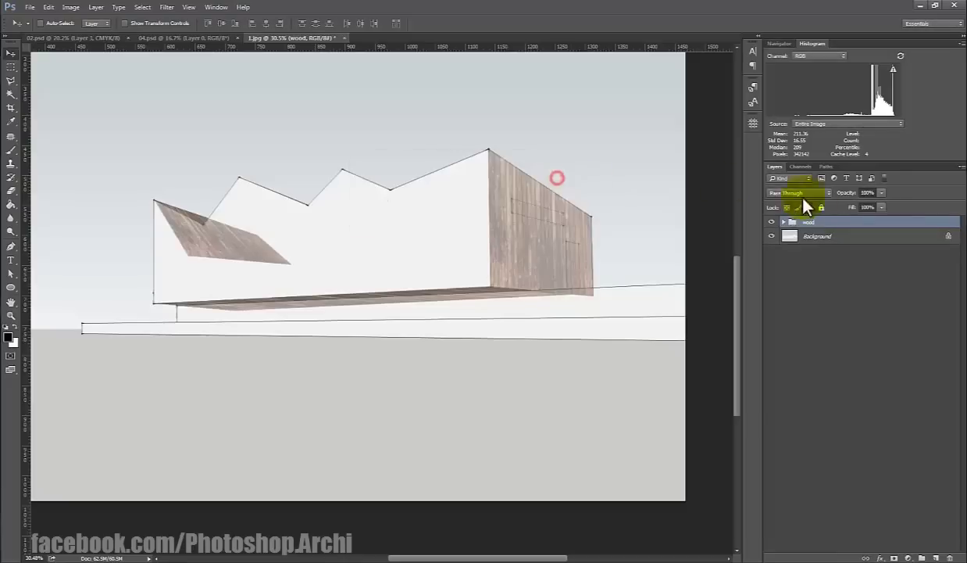
pyautogui.click(771, 223)
# Step: Mask the wood group to the building's white faces and grey roof triangle
pyautogui.click(831, 235)
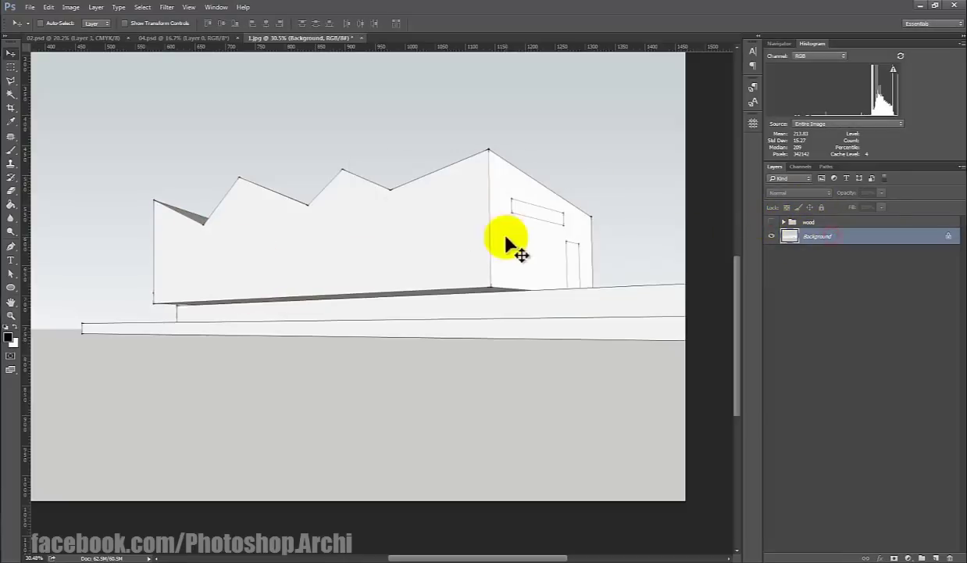
pyautogui.click(11, 94)
pyautogui.click(500, 242)
pyautogui.scroll(2, 368, 301)
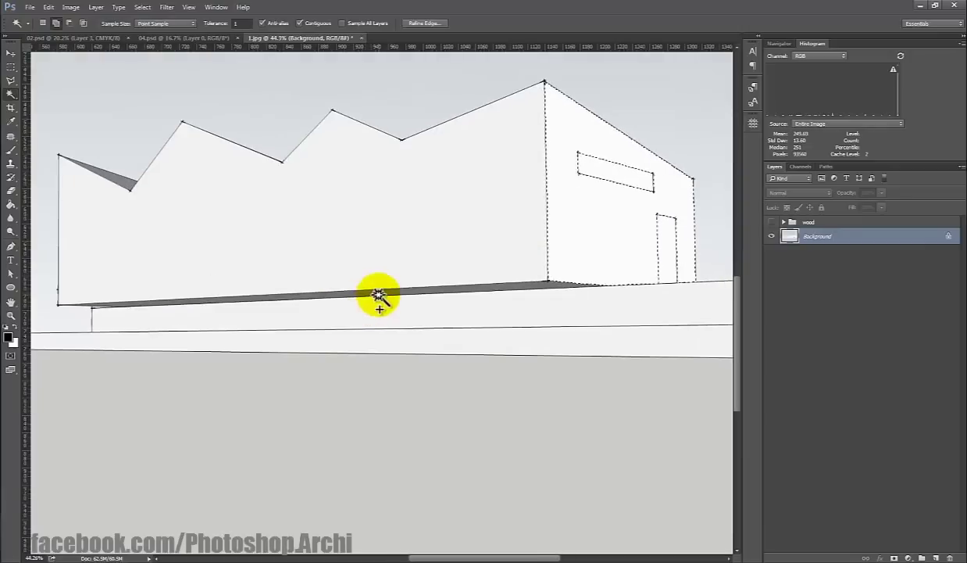
pyautogui.keyDown('shift'); pyautogui.click(123, 180); pyautogui.keyUp('shift')
pyautogui.click(771, 223)
pyautogui.click(832, 224)
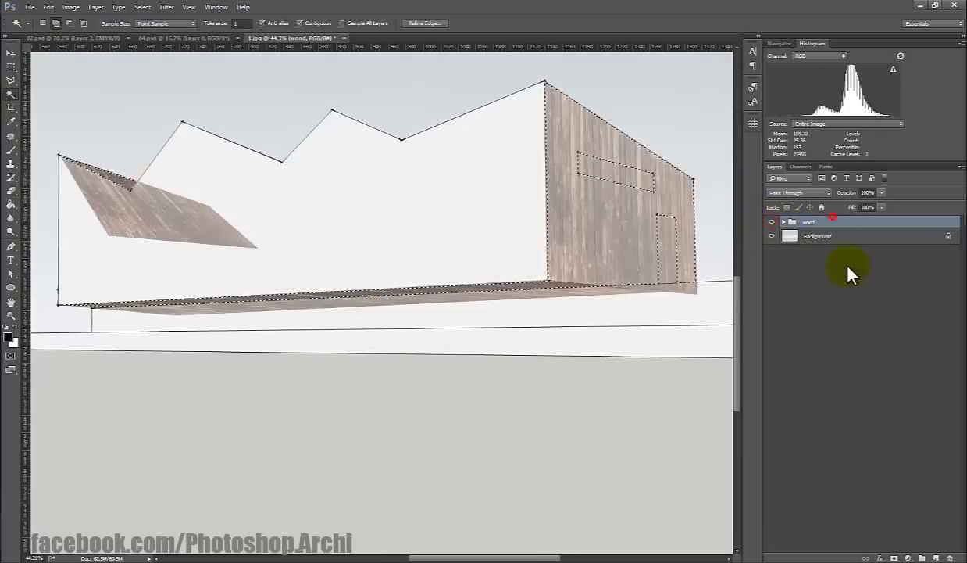
pyautogui.click(894, 557)
pyautogui.scroll(-5, 413, 400)
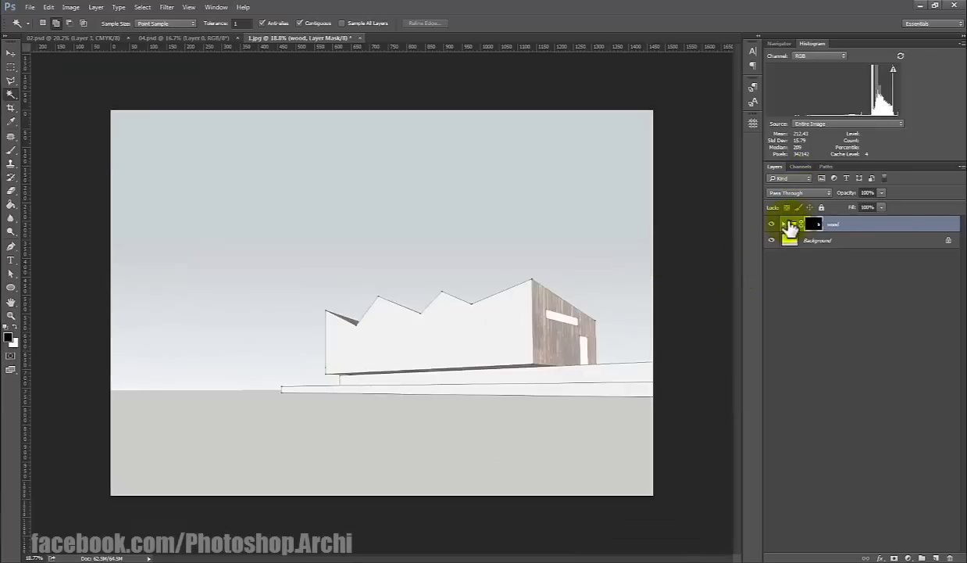
# Step: Adjust the opacity of the wood texture layers inside the wood group
pyautogui.click(783, 224)
pyautogui.click(836, 247)
pyautogui.keyDown('shift'); pyautogui.click(879, 271); pyautogui.keyUp('shift')
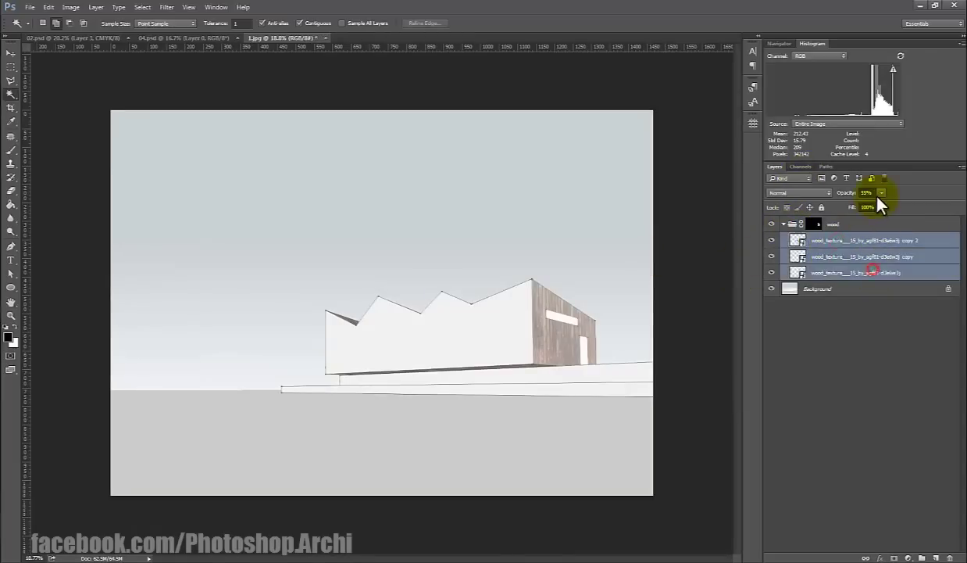
pyautogui.click(882, 192)
pyautogui.scroll(-2, 406, 234)
# Step: Collapse the wood group and bring the 56w47 forest photo into the document
pyautogui.press('v')
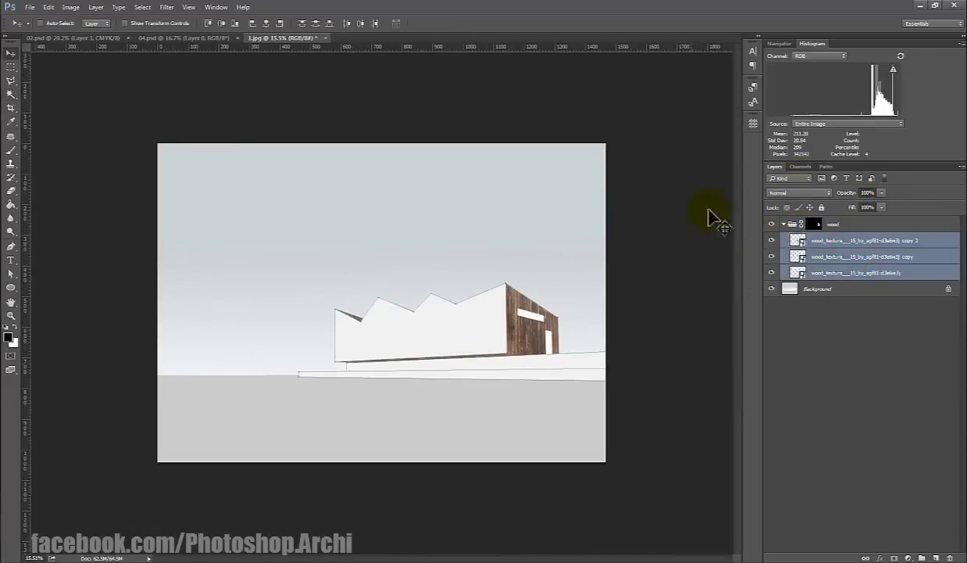
pyautogui.click(840, 225)
pyautogui.click(783, 224)
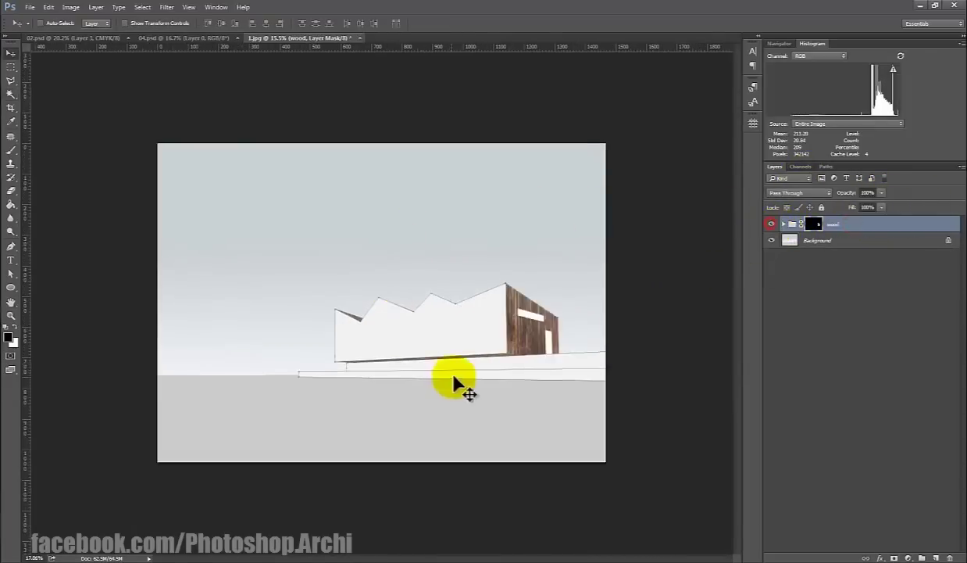
pyautogui.scroll(1, 344, 355)
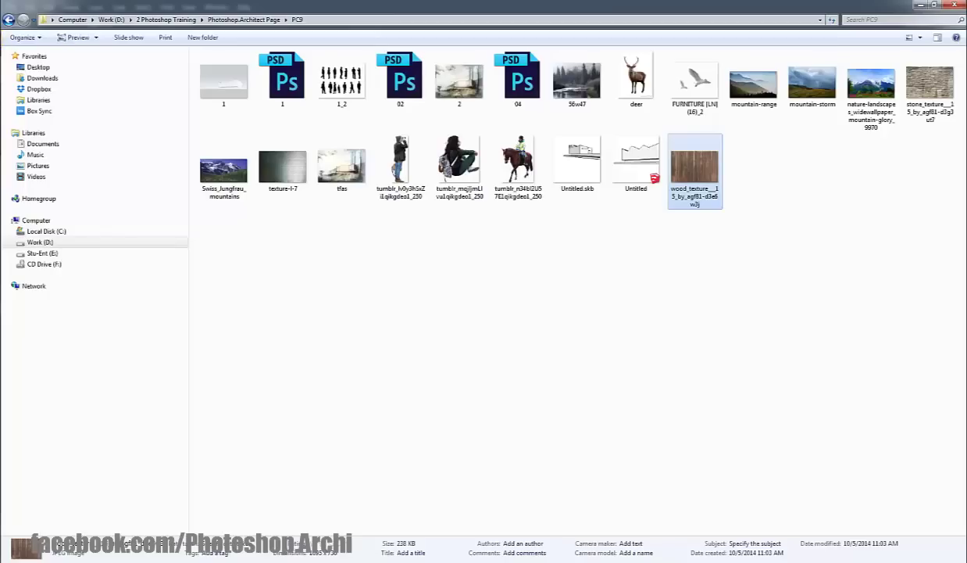
pyautogui.moveTo(566, 80)
pyautogui.mouseDown()
pyautogui.moveTo(285, 270)
pyautogui.moveTo(384, 309)
pyautogui.moveTo(547, 349)
pyautogui.moveTo(531, 334)
pyautogui.mouseUp()
# Step: Resize the forest photo wider and taller to cover the building
pyautogui.scroll(1, 384, 309)
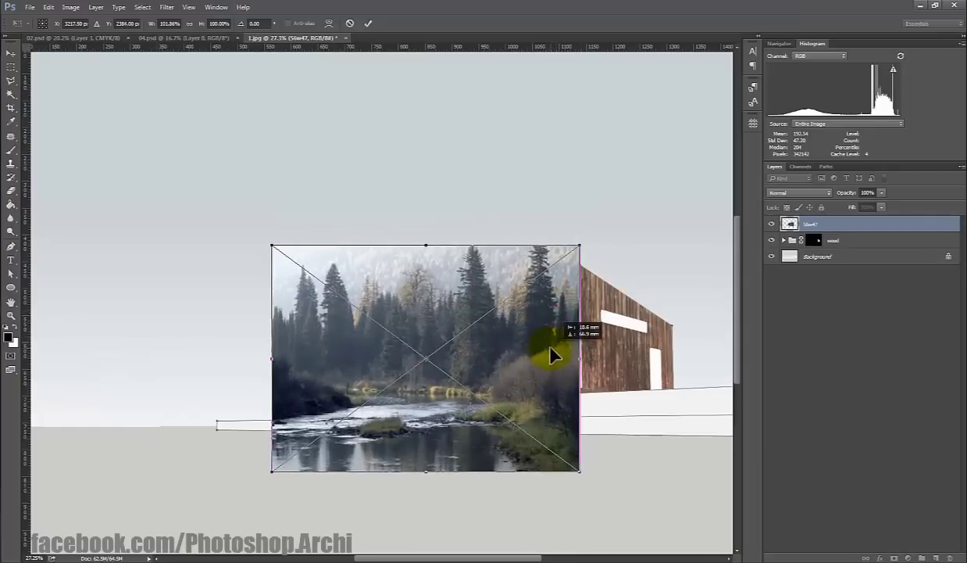
pyautogui.moveTo(582, 355); pyautogui.dragTo(675, 357)
pyautogui.moveTo(633, 331); pyautogui.dragTo(639, 350)
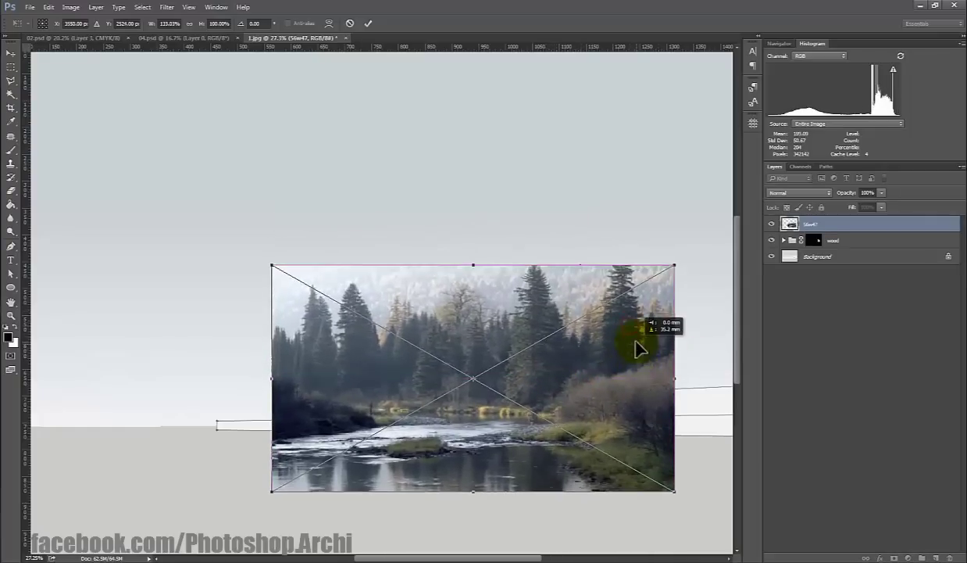
pyautogui.moveTo(475, 266)
pyautogui.mouseDown()
pyautogui.moveTo(475, 239)
pyautogui.moveTo(467, 269)
pyautogui.mouseUp()
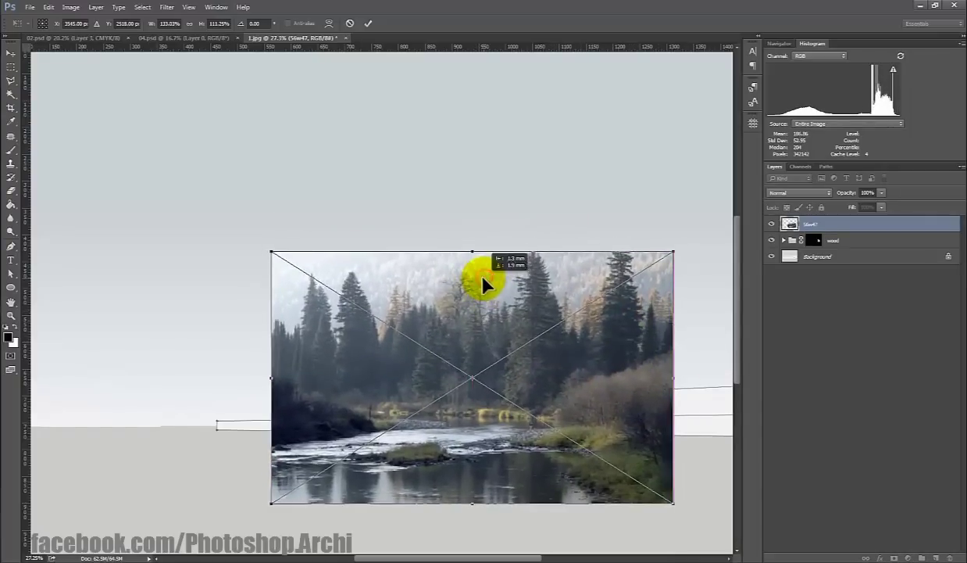
pyautogui.click(369, 25)
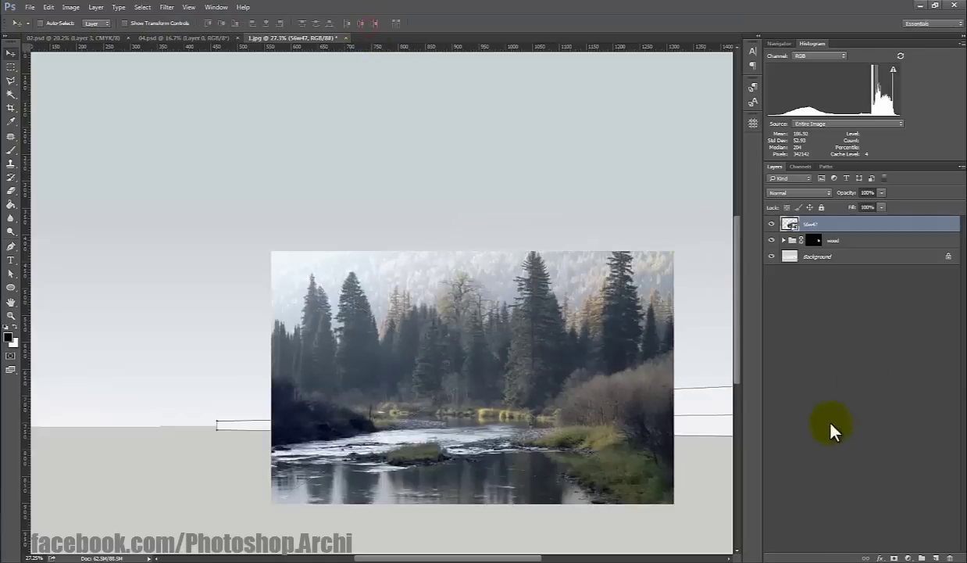
# Step: Hide the photo and select the white zigzag wall, window and door on Background
pyautogui.click(835, 256)
pyautogui.click(772, 223)
pyautogui.press('w')
pyautogui.click(511, 339)
pyautogui.scroll(2, 628, 328)
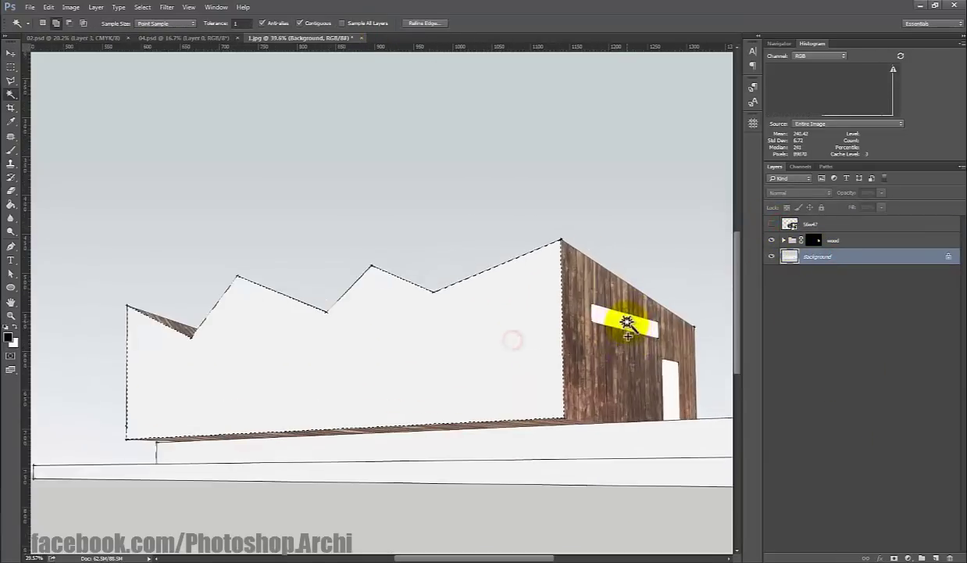
pyautogui.keyDown('shift'); pyautogui.click(627, 322); pyautogui.keyUp('shift')
pyautogui.keyDown('shift'); pyautogui.click(672, 387); pyautogui.keyUp('shift')
# Step: Mask the forest photo layer to the wall selection
pyautogui.click(825, 225)
pyautogui.click(772, 223)
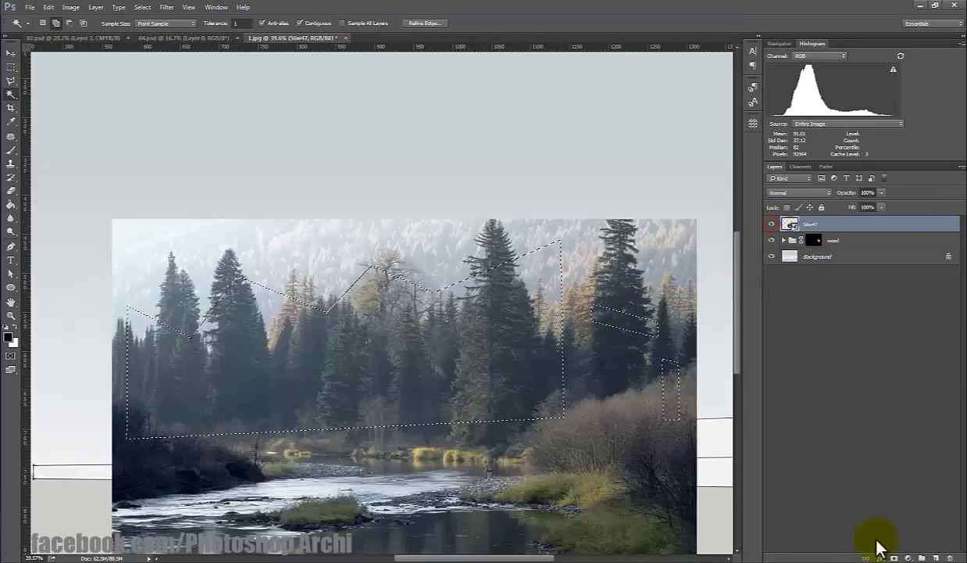
pyautogui.click(881, 557)
pyautogui.scroll(-2, 472, 369)
pyautogui.scroll(1, 526, 351)
# Step: Fade the glass photo layer to 62% opacity
pyautogui.press('v')
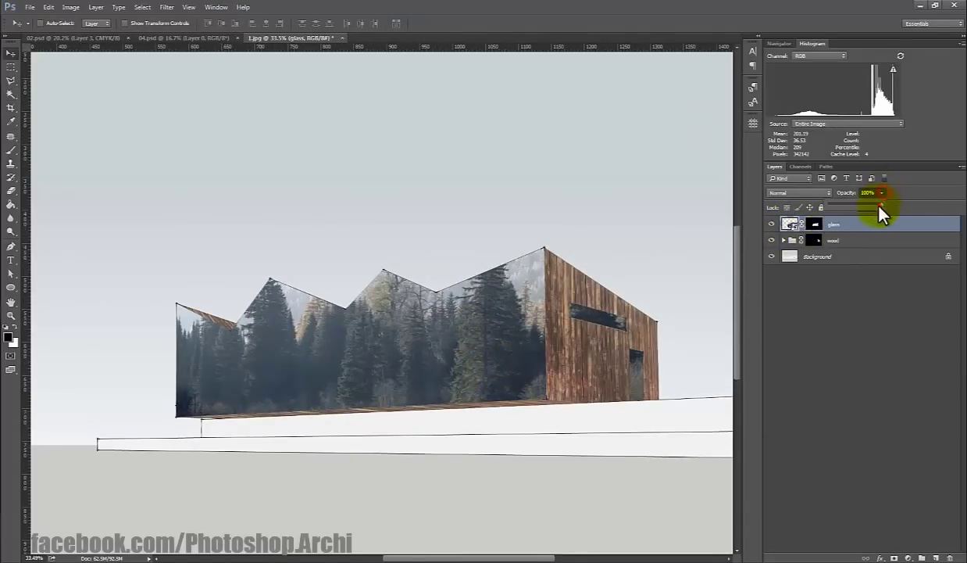
pyautogui.moveTo(879, 208); pyautogui.dragTo(863, 210)
pyautogui.scroll(-3, 405, 291)
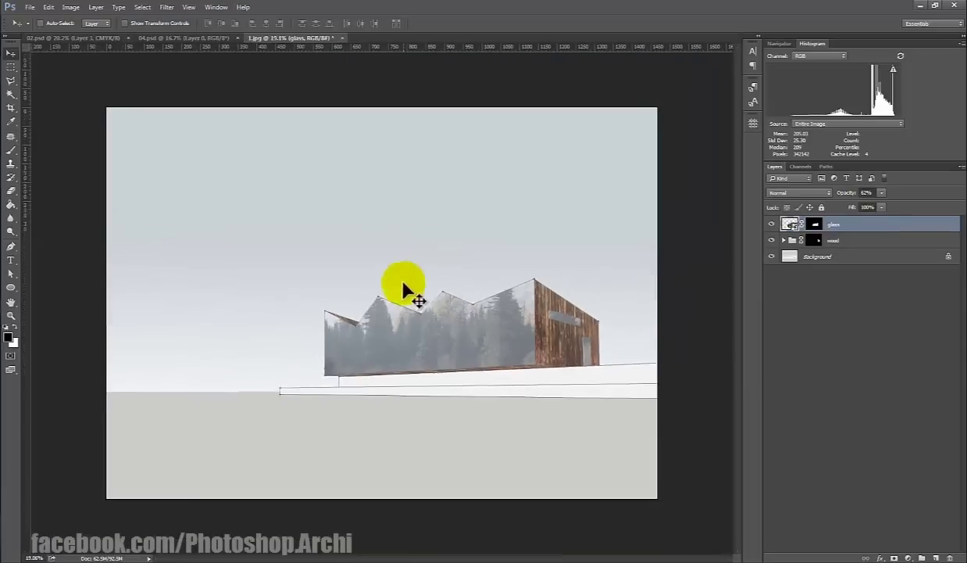
pyautogui.scroll(1, 404, 289)
pyautogui.scroll(-1, 215, 262)
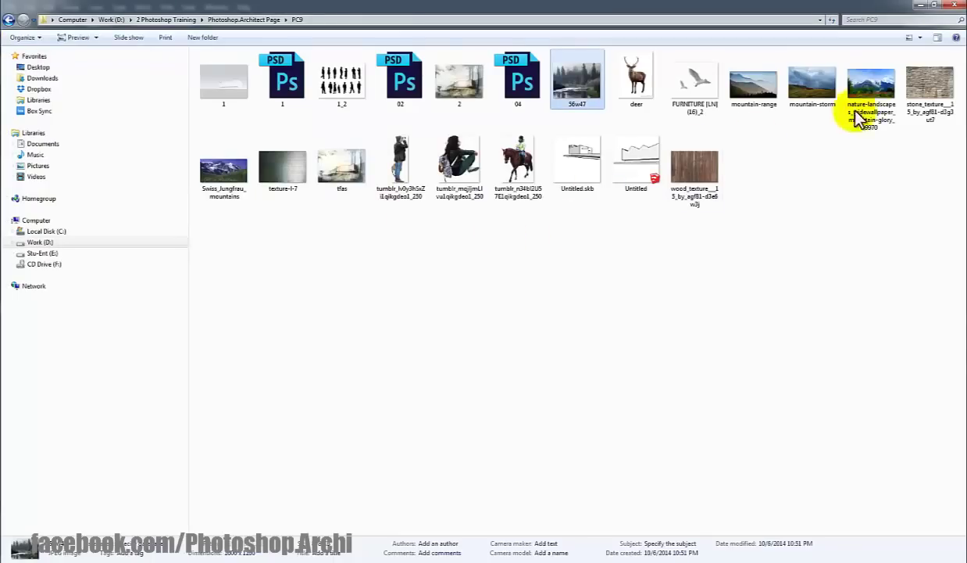
# Step: Place the stone texture at 38% opacity and perspective-skew it onto the base
pyautogui.moveTo(930, 86)
pyautogui.mouseDown()
pyautogui.moveTo(311, 327)
pyautogui.moveTo(296, 383)
pyautogui.mouseUp()
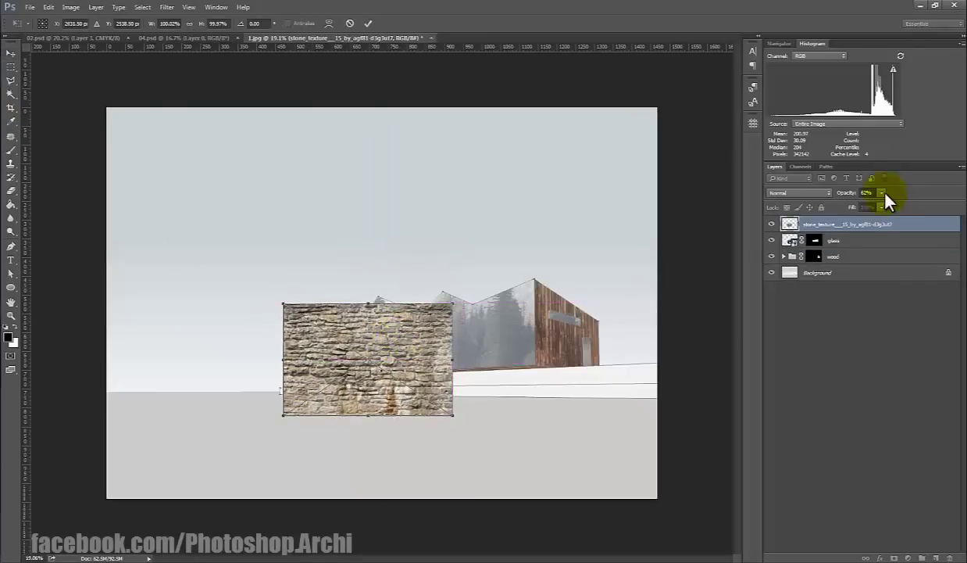
pyautogui.moveTo(881, 209); pyautogui.dragTo(848, 211)
pyautogui.scroll(2, 375, 342)
pyautogui.rightClick(375, 341)
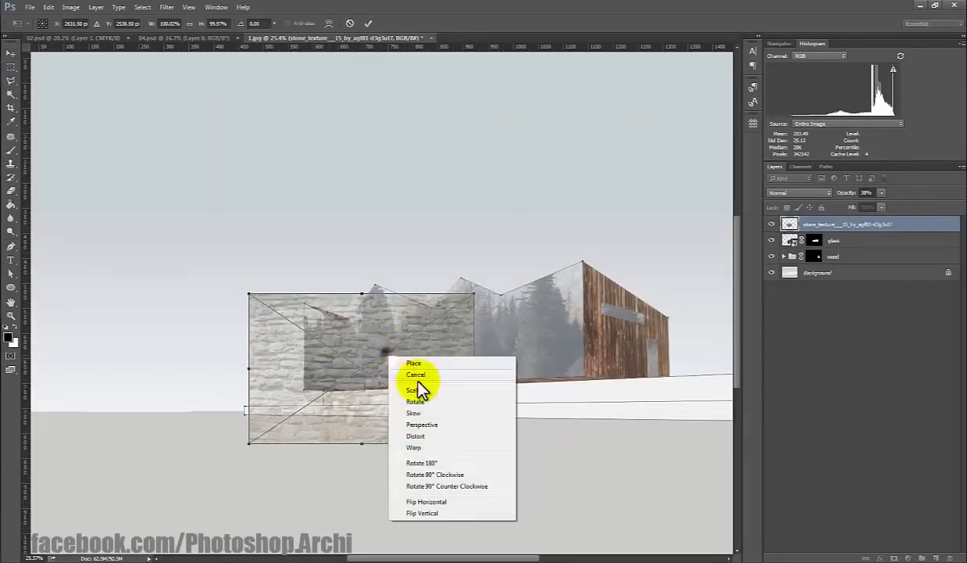
pyautogui.click(424, 424)
pyautogui.moveTo(250, 301); pyautogui.dragTo(250, 317)
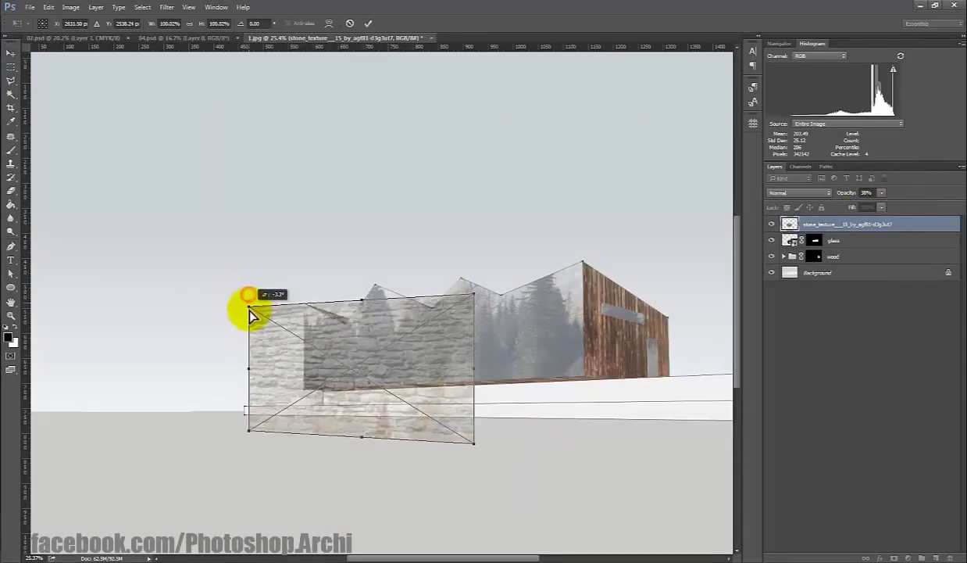
pyautogui.moveTo(287, 371); pyautogui.dragTo(290, 405)
# Step: Nudge the stone texture into place and shrink it to fit the base
pyautogui.scroll(-1, 407, 358)
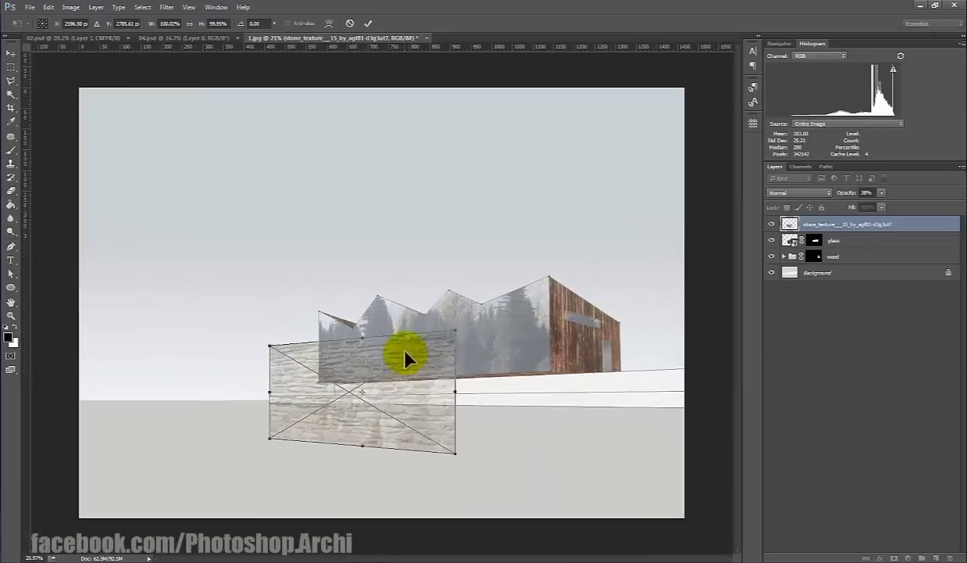
pyautogui.moveTo(458, 396); pyautogui.dragTo(458, 397)
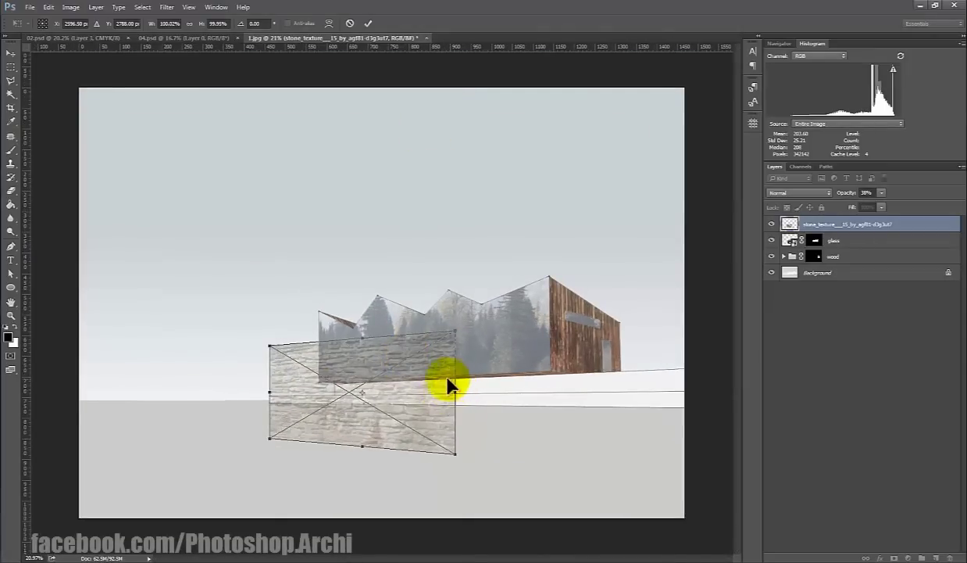
pyautogui.press('Return')
pyautogui.hotkey('ctrl', 't')
pyautogui.moveTo(455, 330); pyautogui.dragTo(412, 353)
pyautogui.press('Return')
pyautogui.scroll(2, 383, 404)
# Step: Copy the stone piece rightward and distort it to follow the base toward the right end
pyautogui.moveTo(388, 411); pyautogui.dragTo(581, 412)
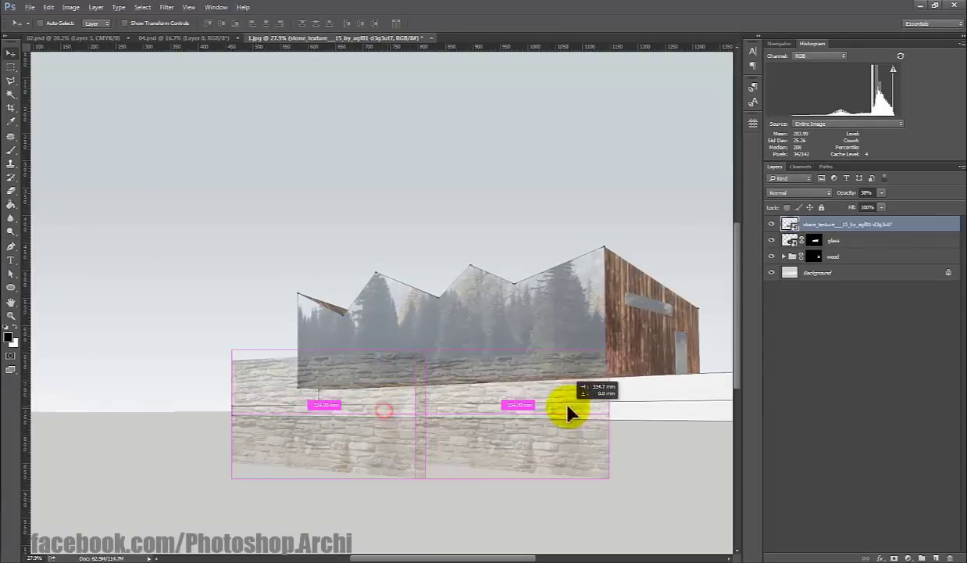
pyautogui.scroll(-2, 529, 406)
pyautogui.hotkey('ctrl', 't')
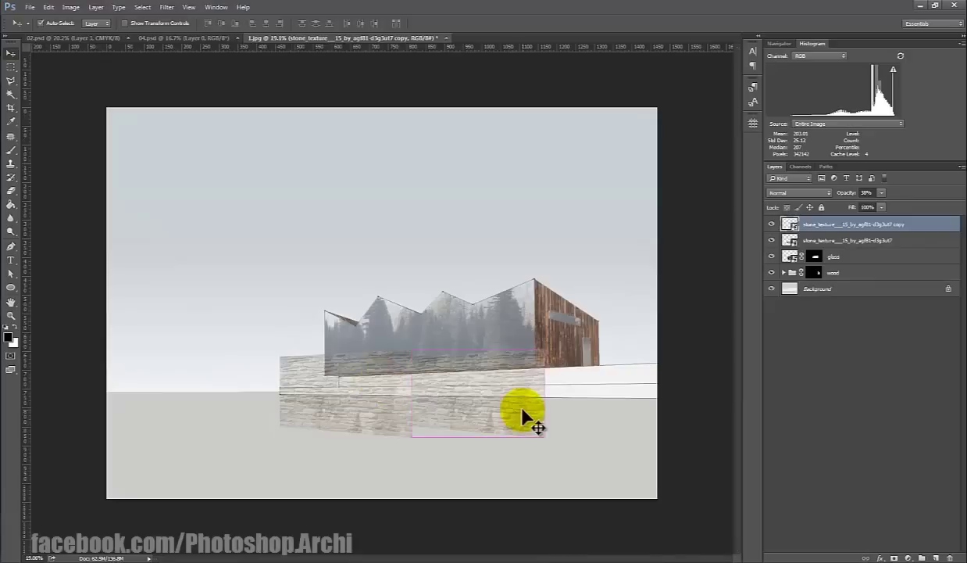
pyautogui.moveTo(547, 347); pyautogui.dragTo(553, 381)
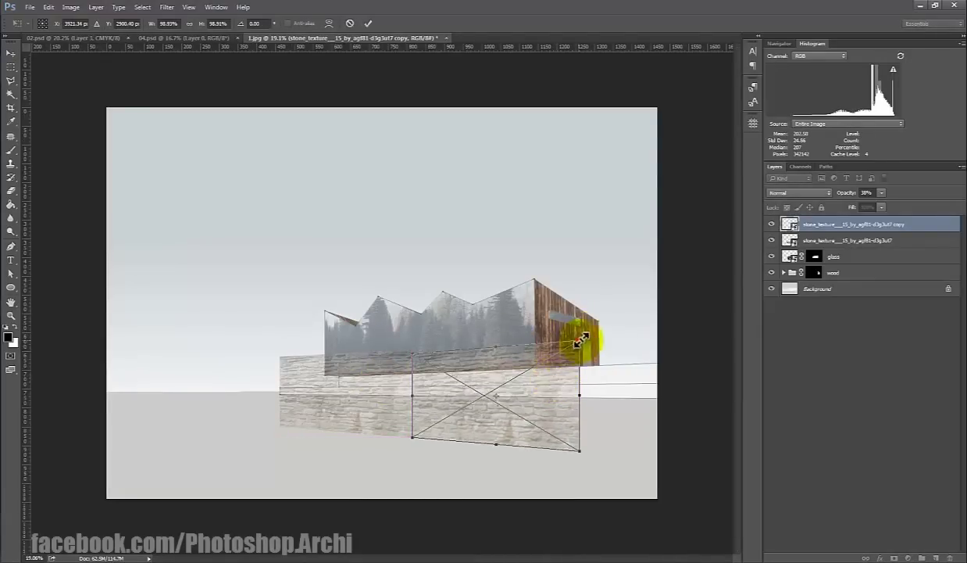
pyautogui.moveTo(581, 339); pyautogui.dragTo(586, 336)
pyautogui.press('Return')
pyautogui.scroll(-1, 518, 384)
# Step: Add a third stone copy stretched past the base's right end
pyautogui.moveTo(518, 384)
pyautogui.mouseDown()
pyautogui.moveTo(617, 383)
pyautogui.moveTo(636, 399)
pyautogui.mouseUp()
pyautogui.hotkey('ctrl', 't')
pyautogui.scroll(-1, 618, 383)
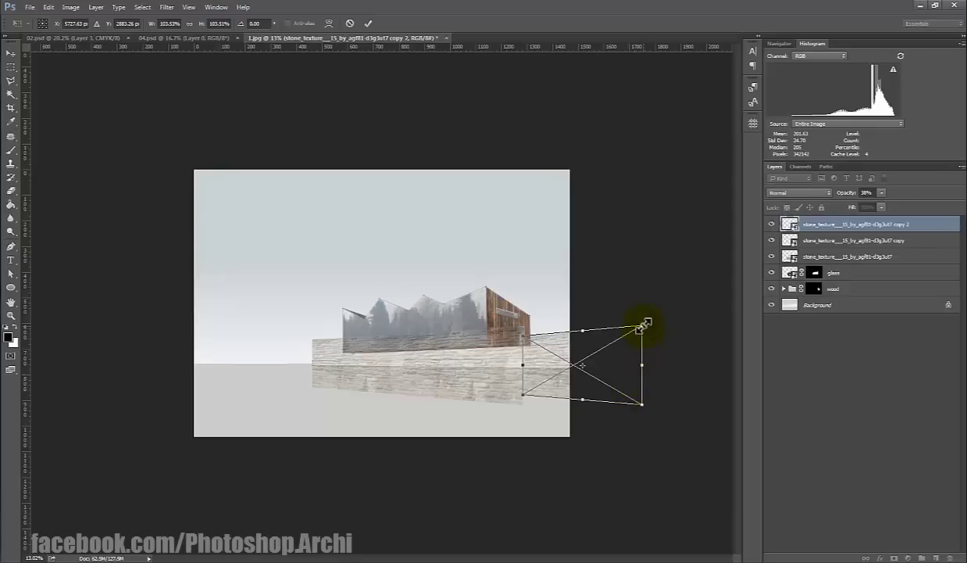
pyautogui.moveTo(642, 326)
pyautogui.mouseDown()
pyautogui.moveTo(697, 269)
pyautogui.moveTo(653, 354)
pyautogui.mouseUp()
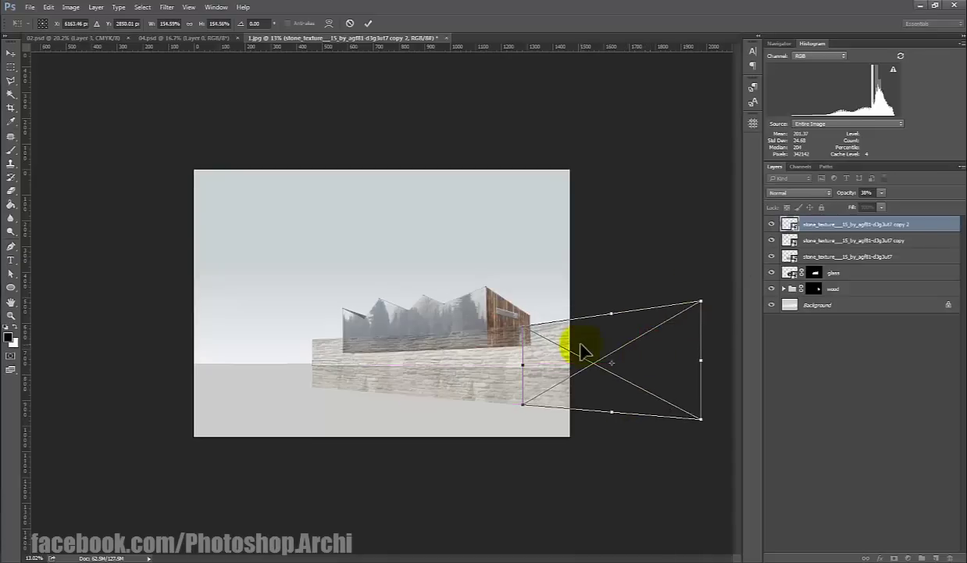
pyautogui.press('Return')
# Step: Merge the three stone texture layers into one and rename it 'stone'
pyautogui.keyDown('shift'); pyautogui.click(889, 258); pyautogui.keyUp('shift')
pyautogui.rightClick(909, 255)
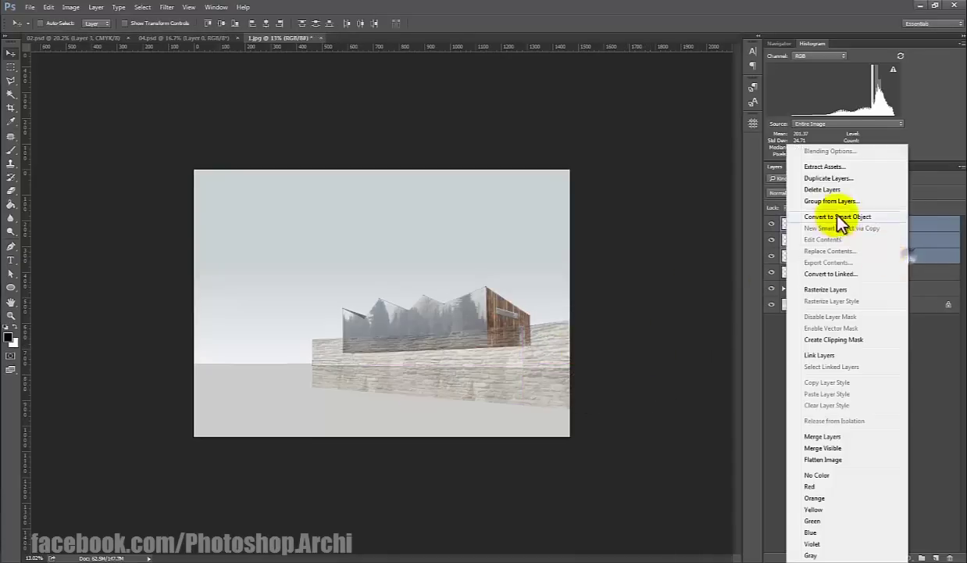
pyautogui.click(831, 436)
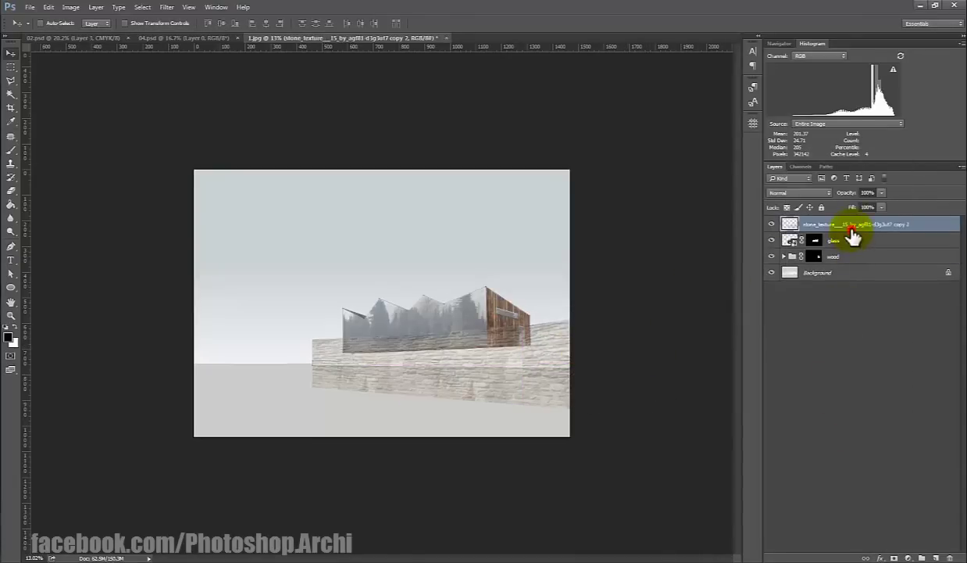
pyautogui.doubleClick(852, 233)
pyautogui.press('Escape')
pyautogui.doubleClick(827, 225)
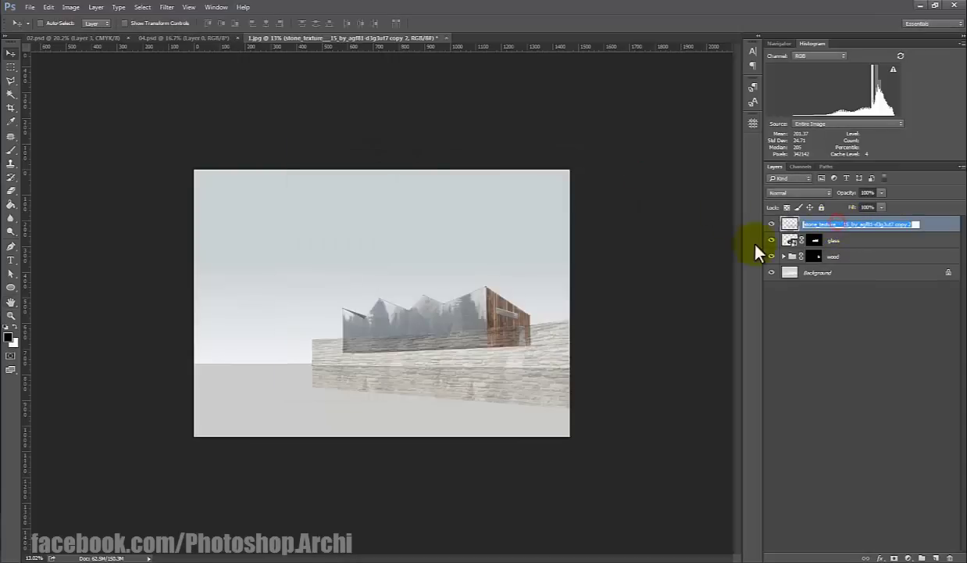
pyautogui.write('stone')
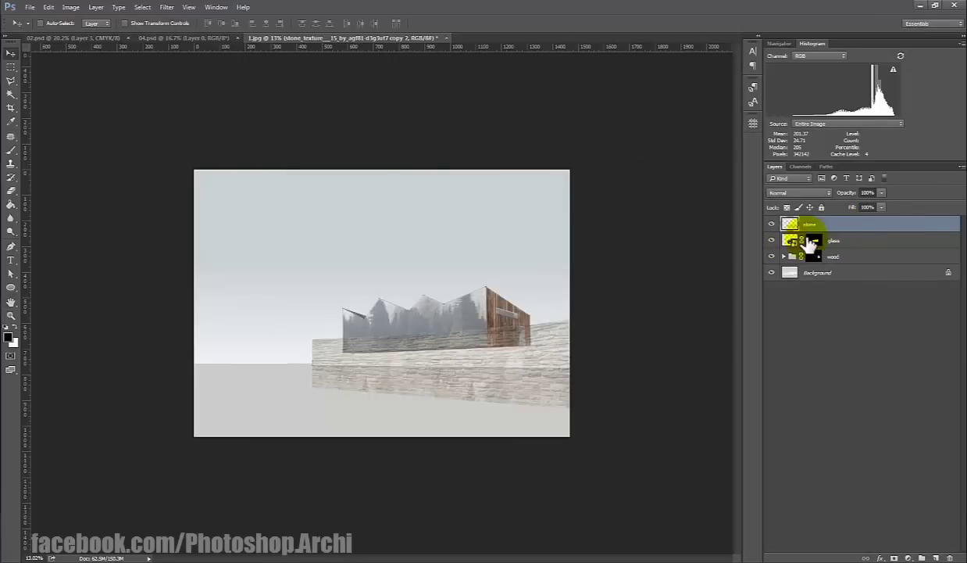
# Step: Mask the stone layer to the white strip magic-wanded on Background, then undo the mask
pyautogui.click(791, 274)
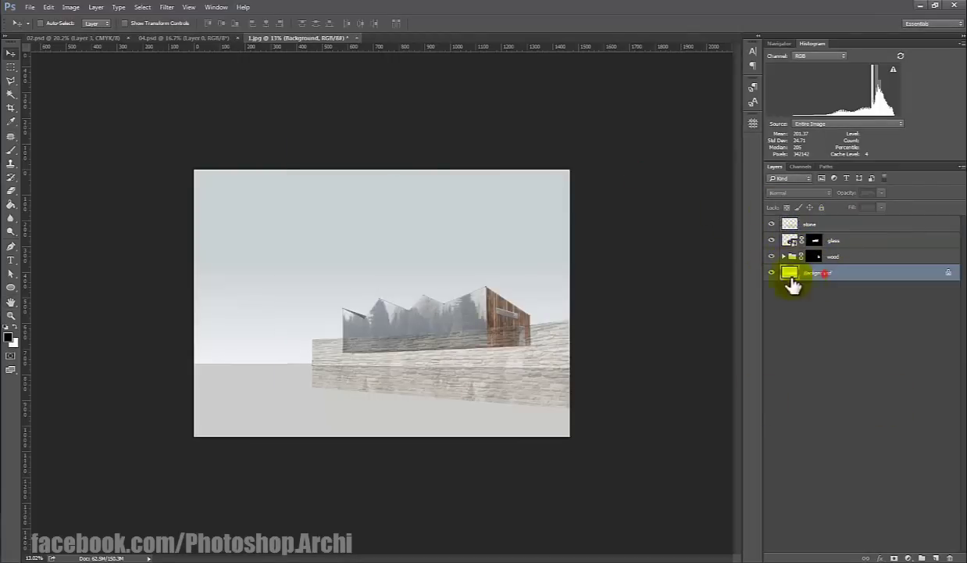
pyautogui.click(772, 225)
pyautogui.scroll(3, 492, 380)
pyautogui.scroll(2, 531, 391)
pyautogui.press('w')
pyautogui.click(556, 395)
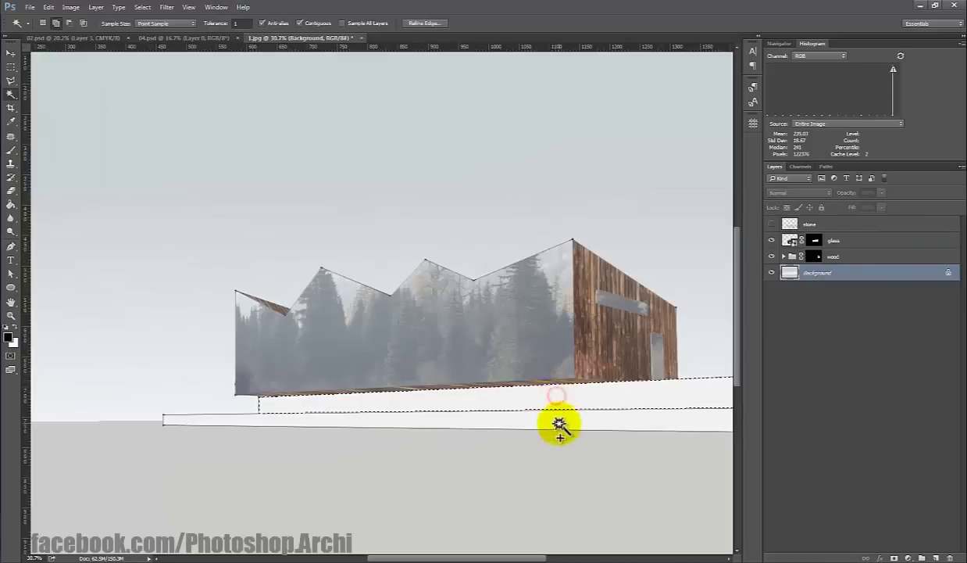
pyautogui.scroll(-2, 560, 424)
pyautogui.click(801, 225)
pyautogui.click(772, 224)
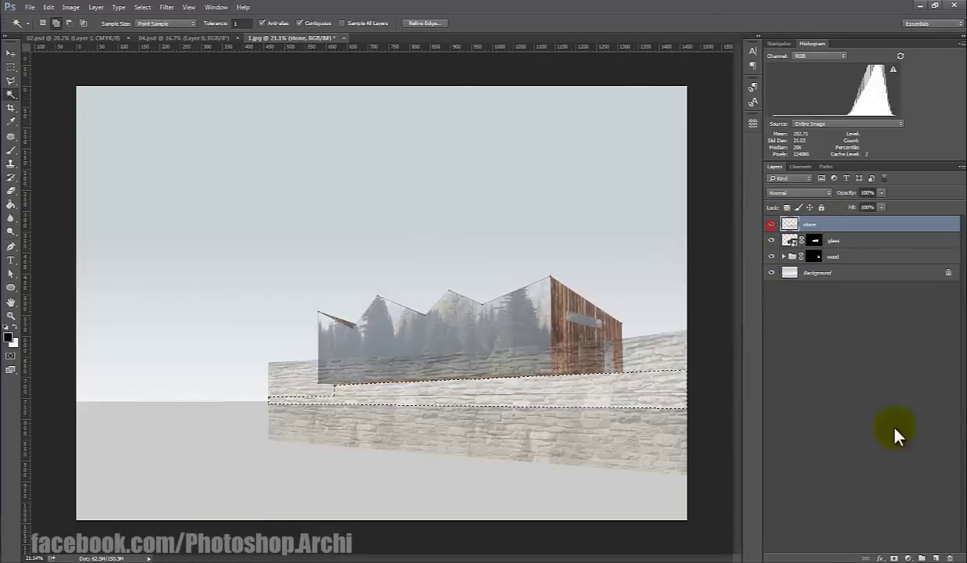
pyautogui.click(894, 557)
pyautogui.scroll(1, 461, 403)
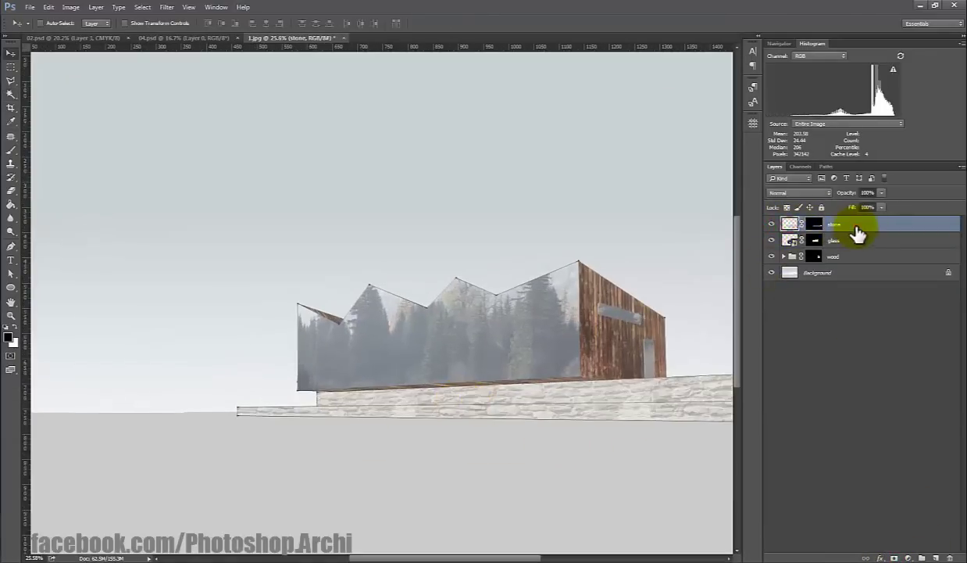
pyautogui.hotkey('ctrl', 'z')
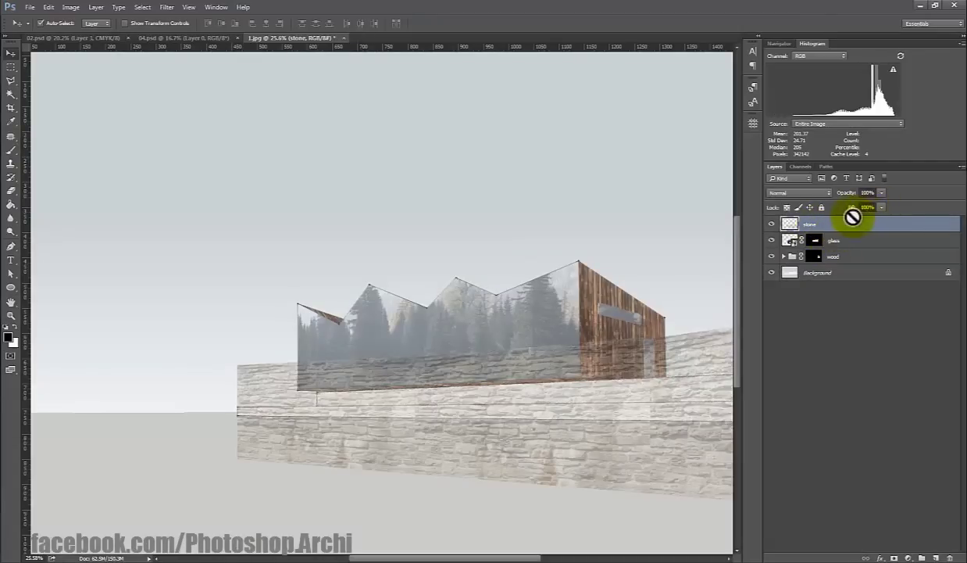
# Step: Raise the stone texture layers to 100% opacity and merge them into one layer
pyautogui.keyDown('shift'); pyautogui.click(918, 239); pyautogui.keyUp('shift')
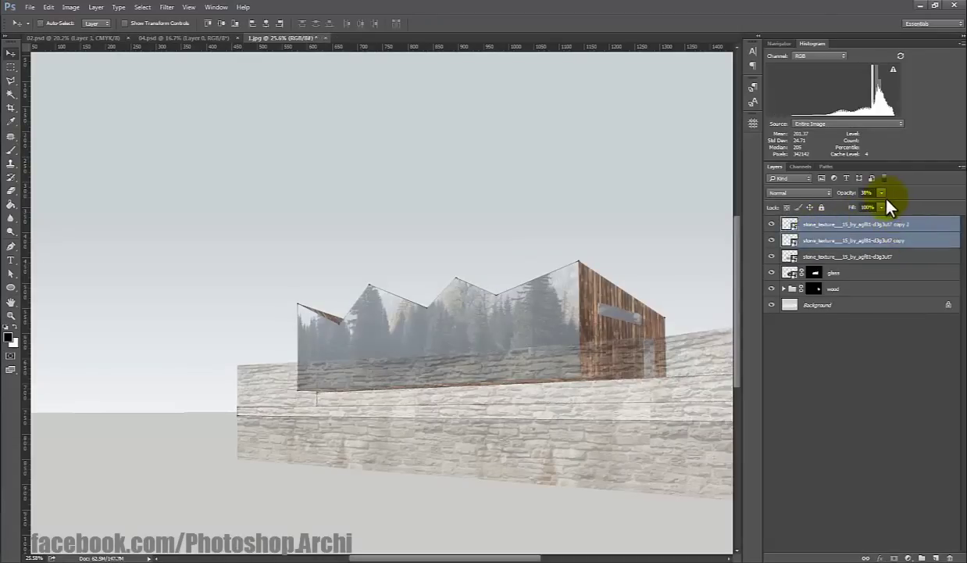
pyautogui.keyDown('shift'); pyautogui.click(917, 257); pyautogui.keyUp('shift')
pyautogui.click(882, 192)
pyautogui.moveTo(885, 208); pyautogui.dragTo(918, 208)
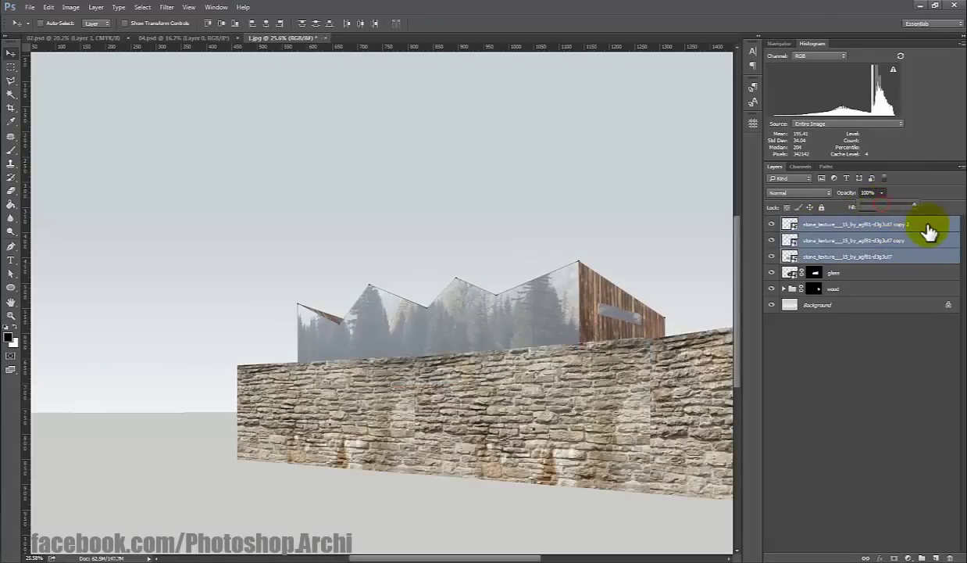
pyautogui.rightClick(924, 225)
pyautogui.click(935, 261)
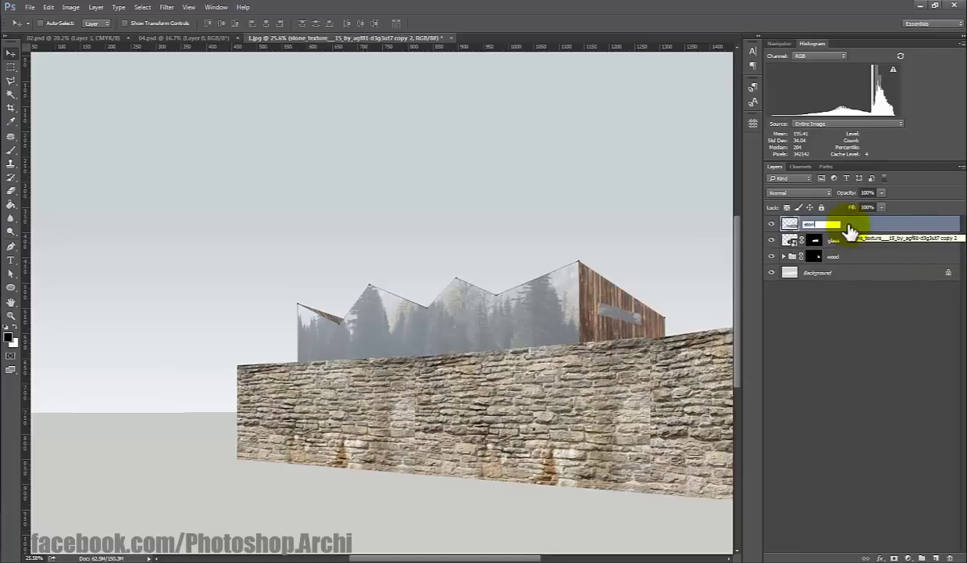
# Step: Mask the stone layer to the strips beneath the building, selected with the Magic Wand
pyautogui.click(843, 273)
pyautogui.click(772, 224)
pyautogui.press('w')
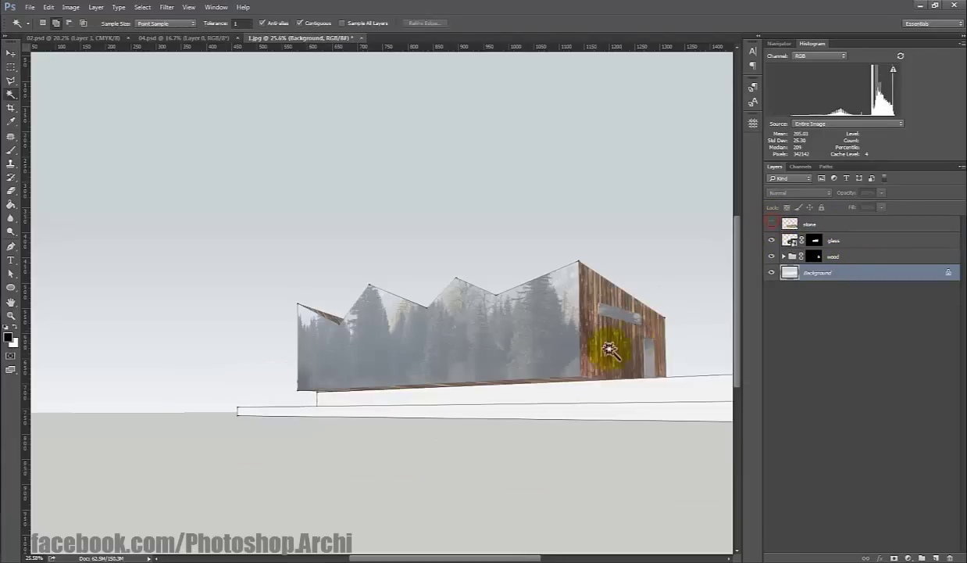
pyautogui.click(595, 390)
pyautogui.click(860, 225)
pyautogui.click(772, 225)
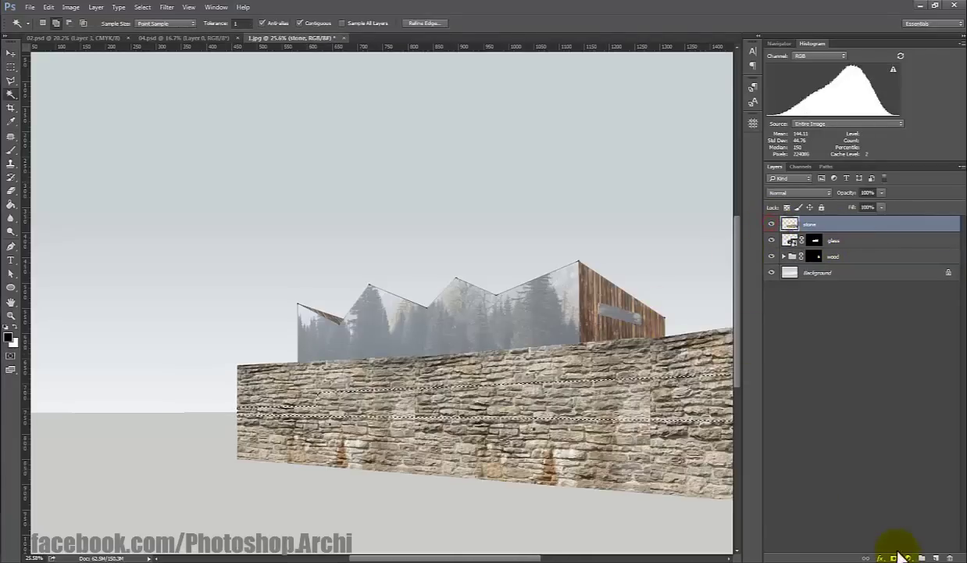
pyautogui.click(893, 557)
pyautogui.scroll(-3, 469, 418)
pyautogui.scroll(1, 422, 414)
pyautogui.press('v')
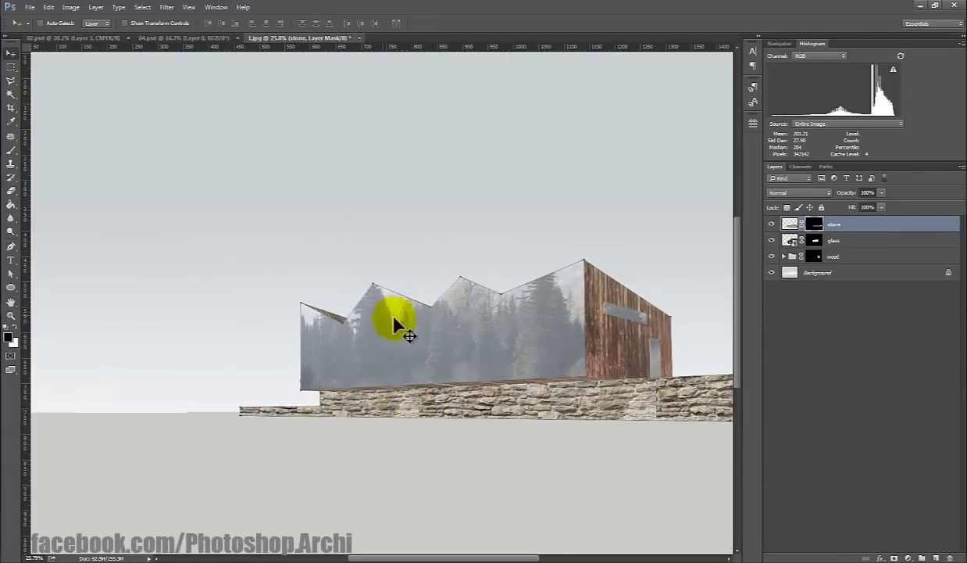
pyautogui.scroll(-2, 394, 328)
pyautogui.scroll(3, 487, 332)
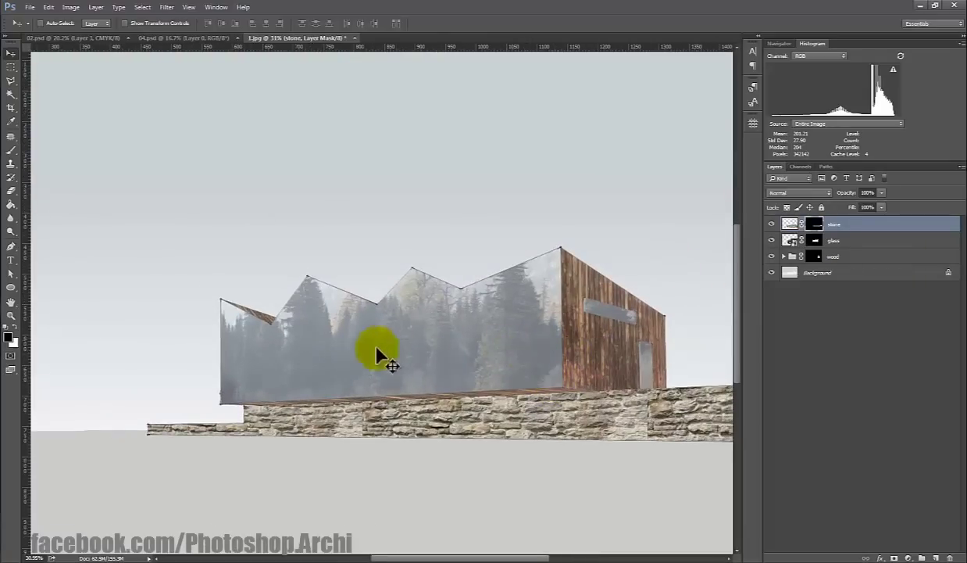
pyautogui.scroll(1, 377, 356)
# Step: Start a pen shape above the glass layer at the facade's bottom-left and top-left corners
pyautogui.click(834, 240)
pyautogui.press('p')
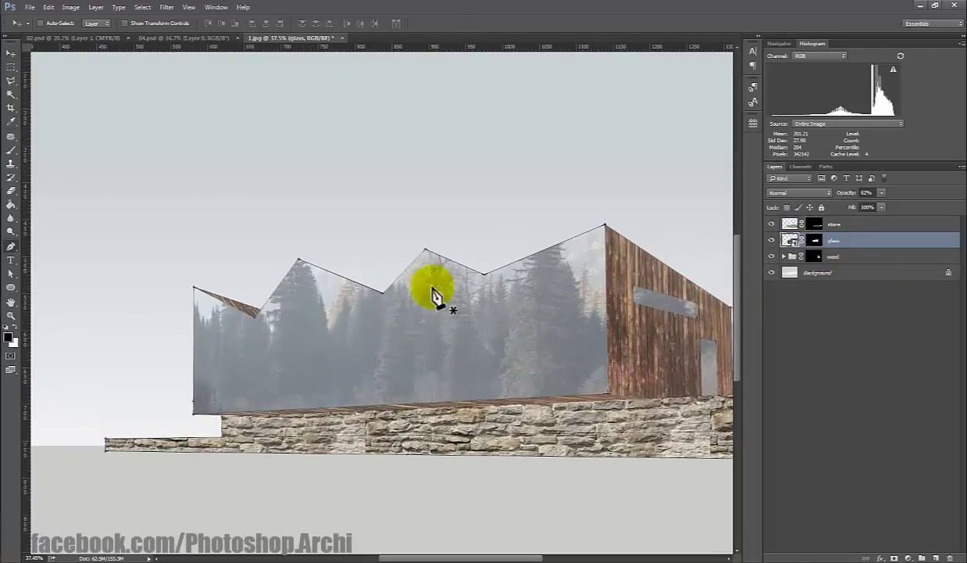
pyautogui.scroll(1, 198, 417)
pyautogui.scroll(1, 198, 439)
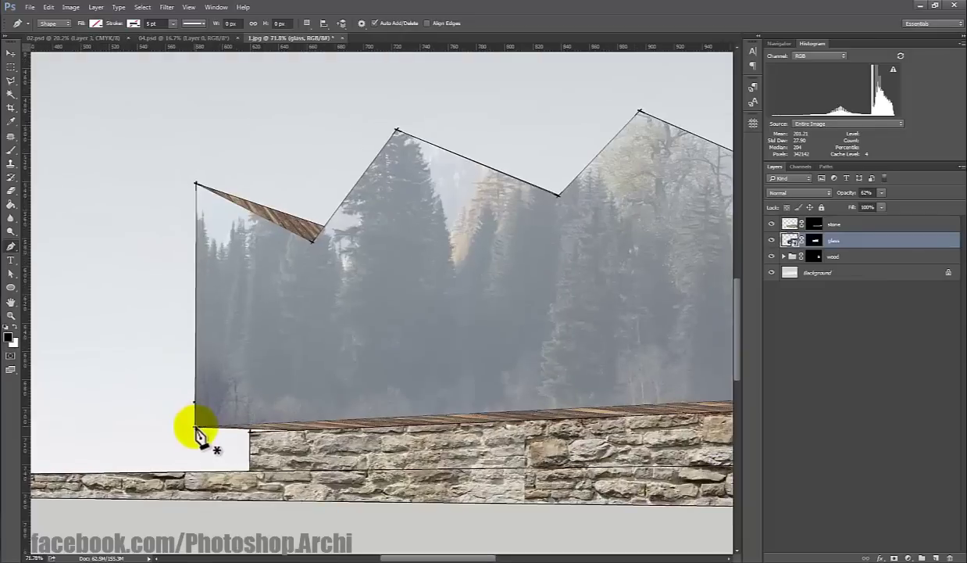
pyautogui.click(196, 425)
pyautogui.scroll(1, 205, 384)
pyautogui.click(199, 171)
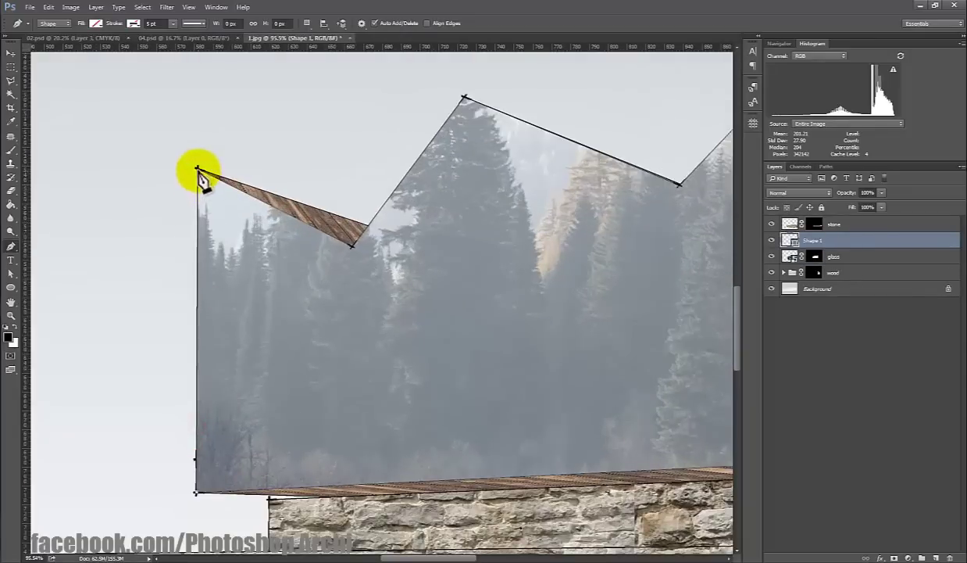
# Step: Continue the outline across the roof valleys and peaks and close it along the bottom edge
pyautogui.click(351, 248)
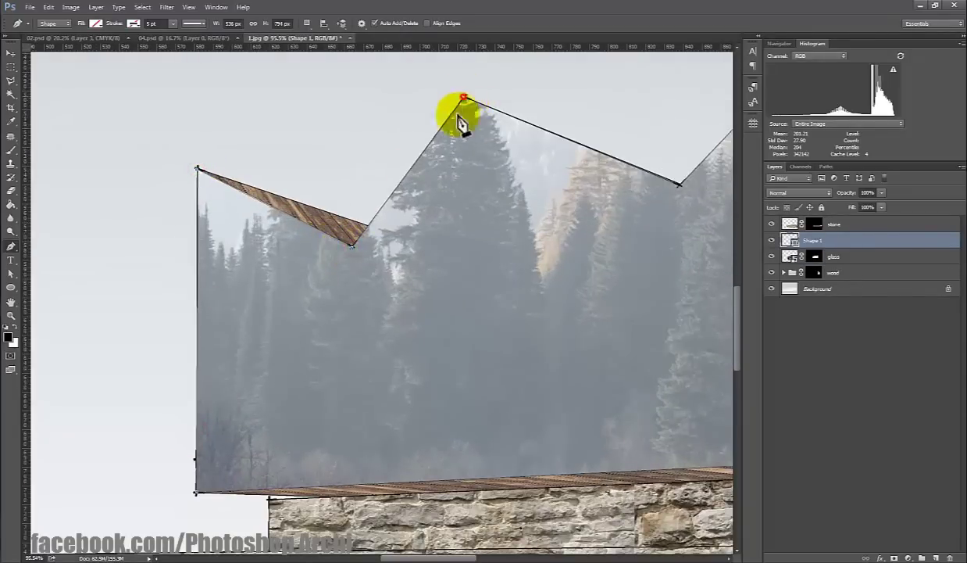
pyautogui.scroll(-3, 313, 186)
pyautogui.click(588, 186)
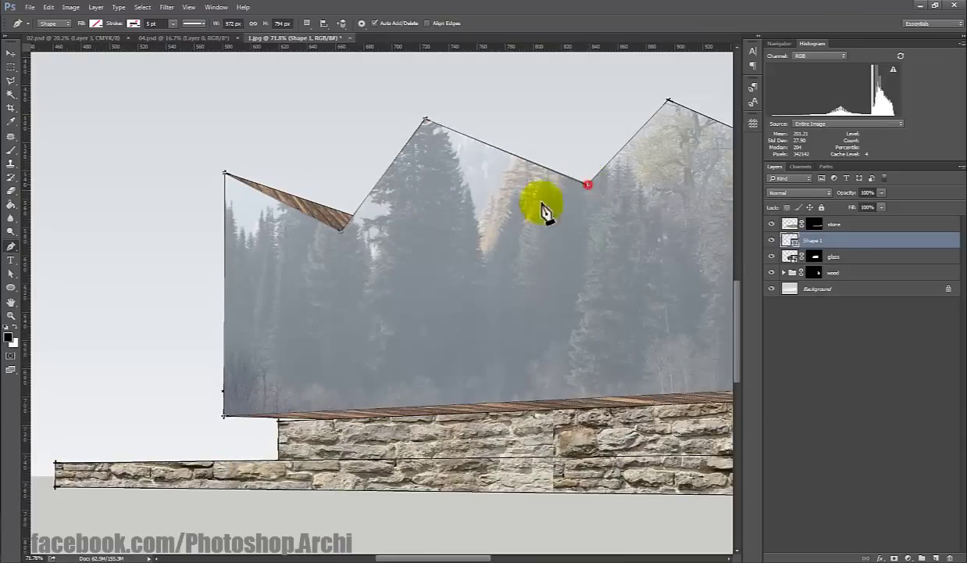
pyautogui.scroll(1, 617, 140)
pyautogui.click(598, 141)
pyautogui.hscroll(2, 625, 204)
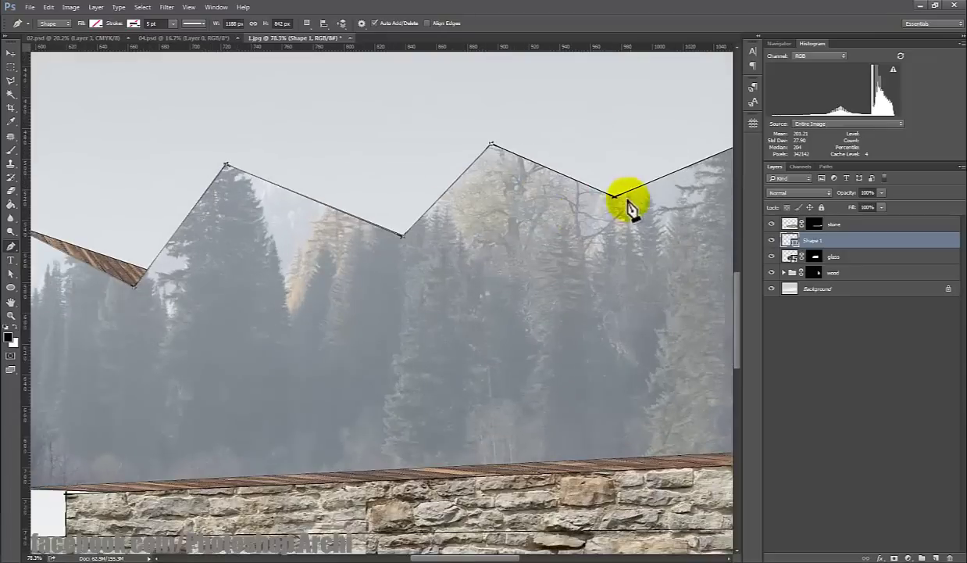
pyautogui.hscroll(3, 625, 191)
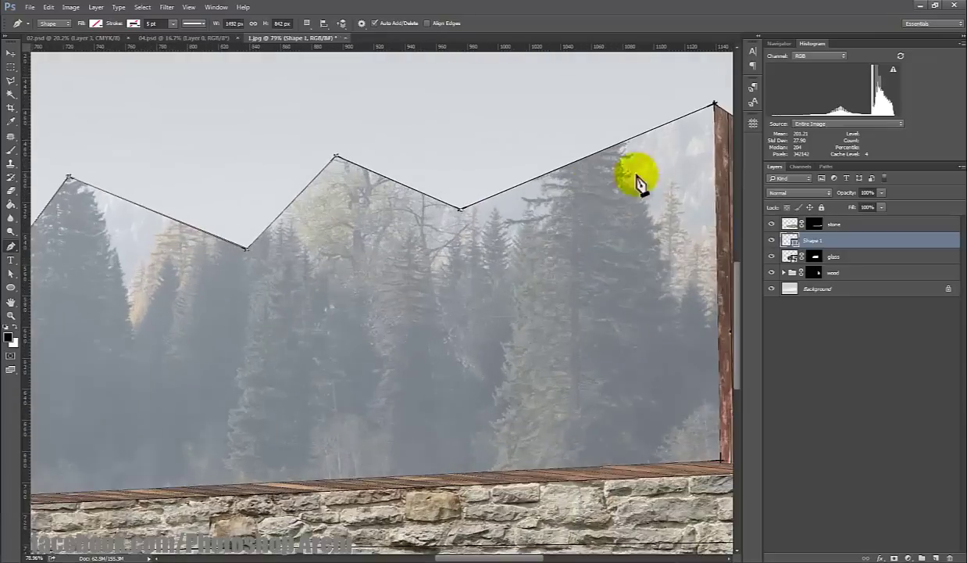
pyautogui.click(713, 104)
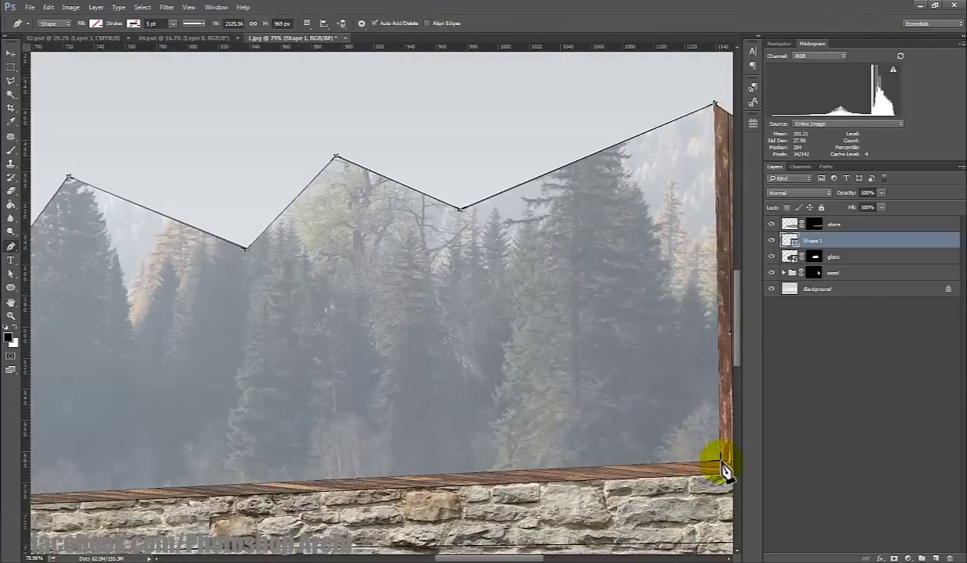
pyautogui.scroll(-3, 721, 461)
pyautogui.click(157, 453)
pyautogui.scroll(-2, 166, 72)
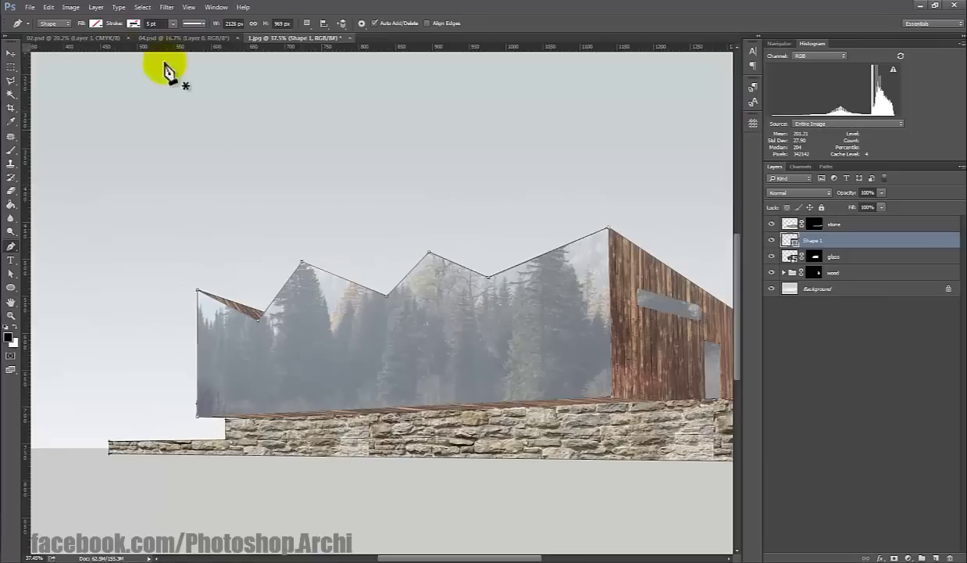
# Step: Set Shape 1's stroke colour to dark grey #333333
pyautogui.click(135, 23)
pyautogui.click(99, 76)
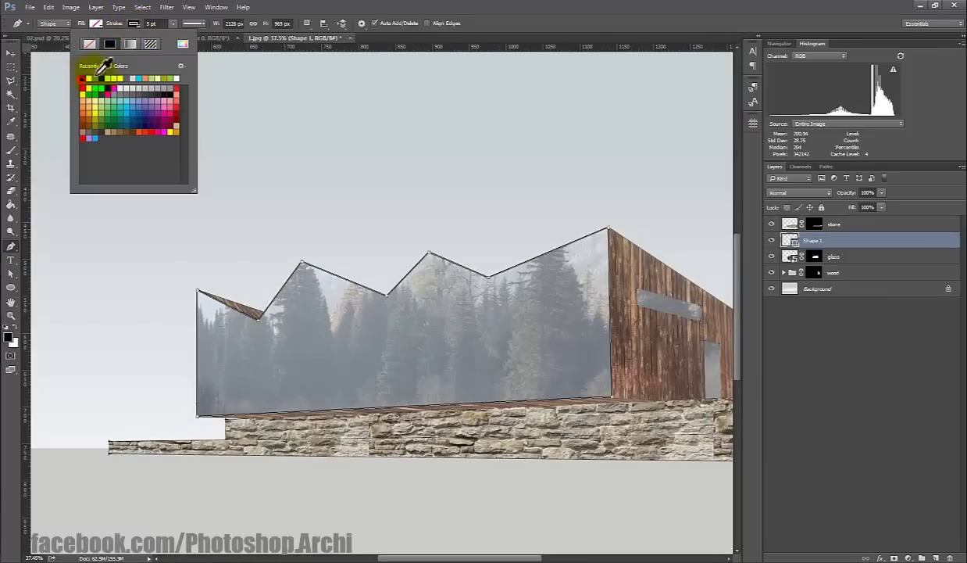
pyautogui.click(182, 45)
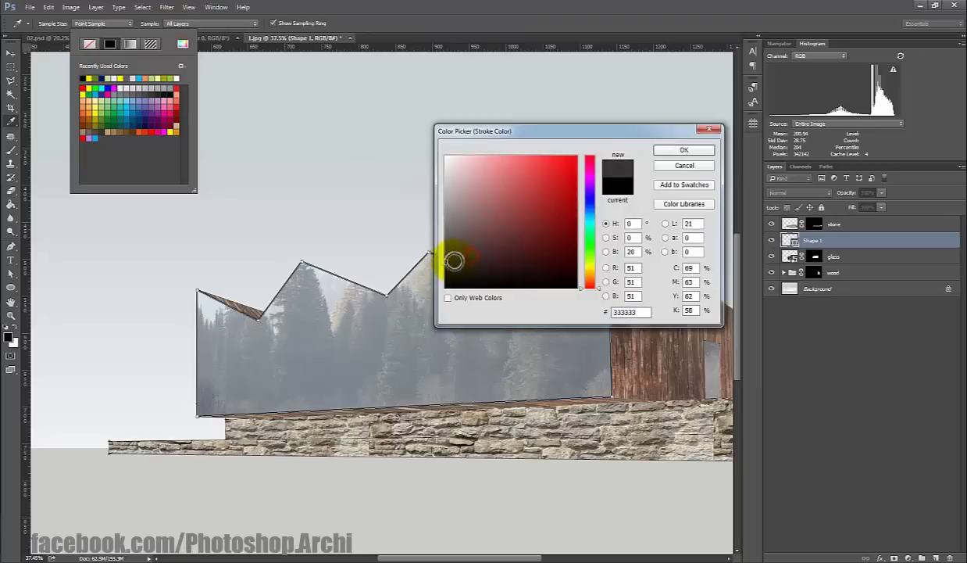
pyautogui.click(668, 165)
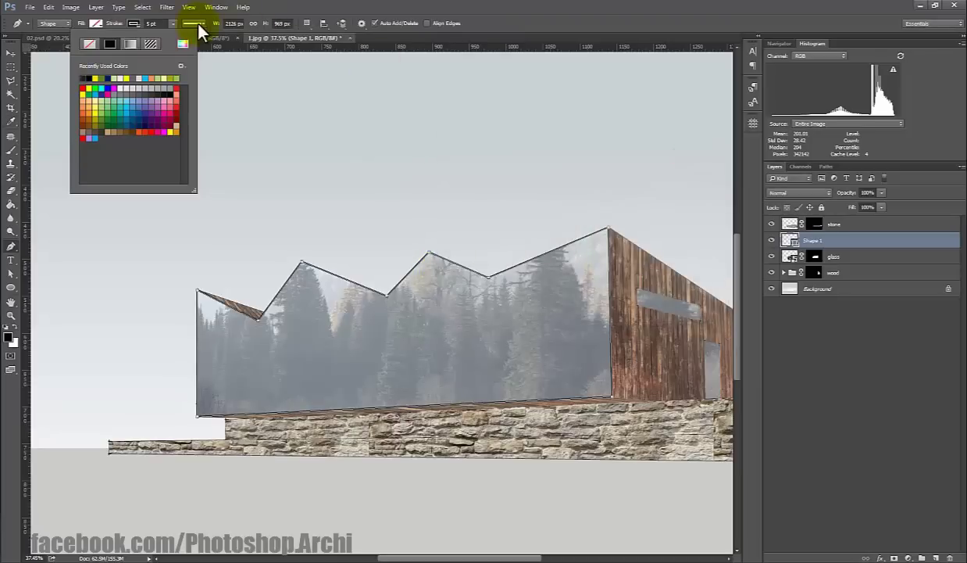
# Step: Set the stroke's alignment on the path in Stroke Options
pyautogui.click(193, 22)
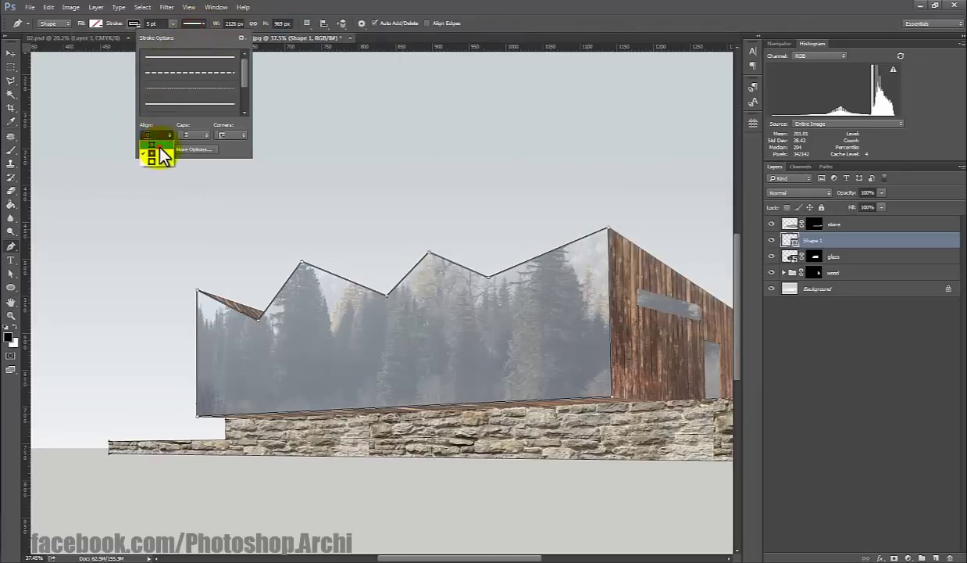
pyautogui.click(346, 338)
pyautogui.scroll(3, 316, 405)
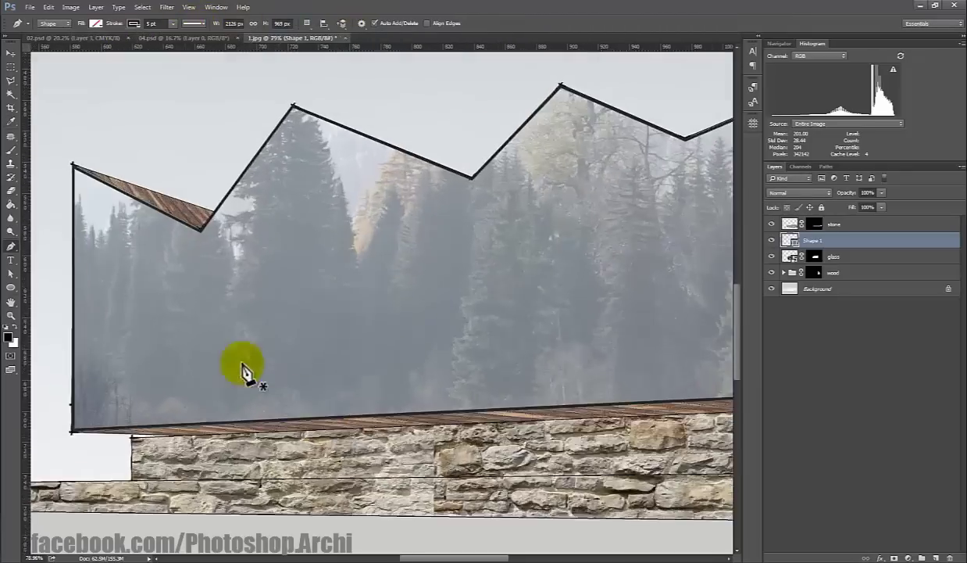
pyautogui.scroll(-2, 309, 282)
pyautogui.scroll(2, 566, 263)
pyautogui.scroll(2, 508, 253)
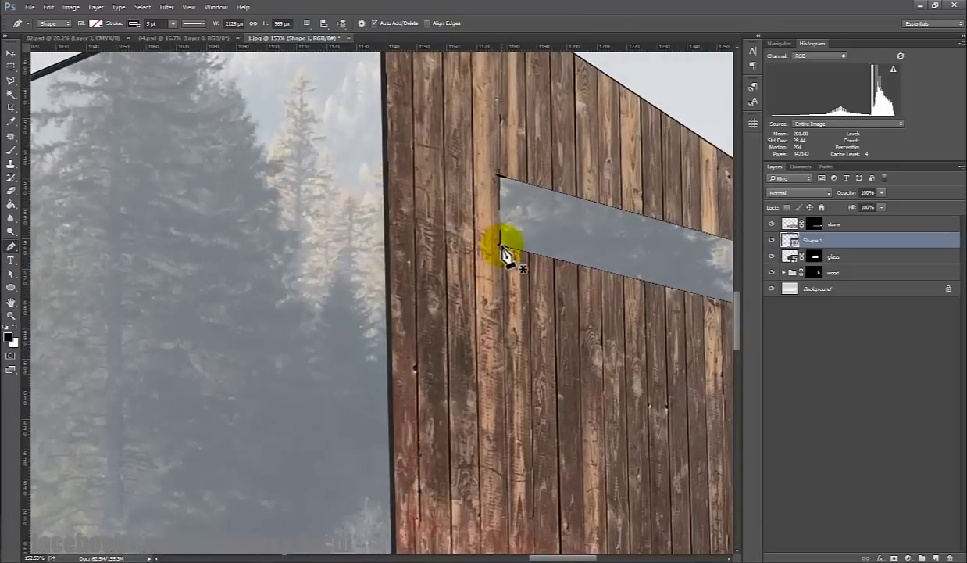
# Step: Outline the window on the wooden wall as a pen shape
pyautogui.click(501, 246)
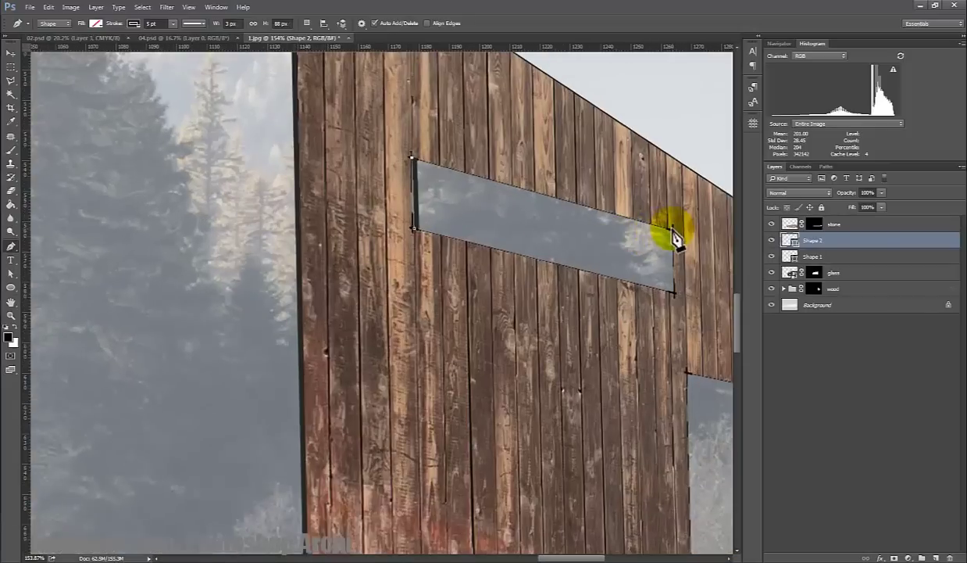
pyautogui.click(672, 230)
pyautogui.click(670, 289)
pyautogui.click(414, 229)
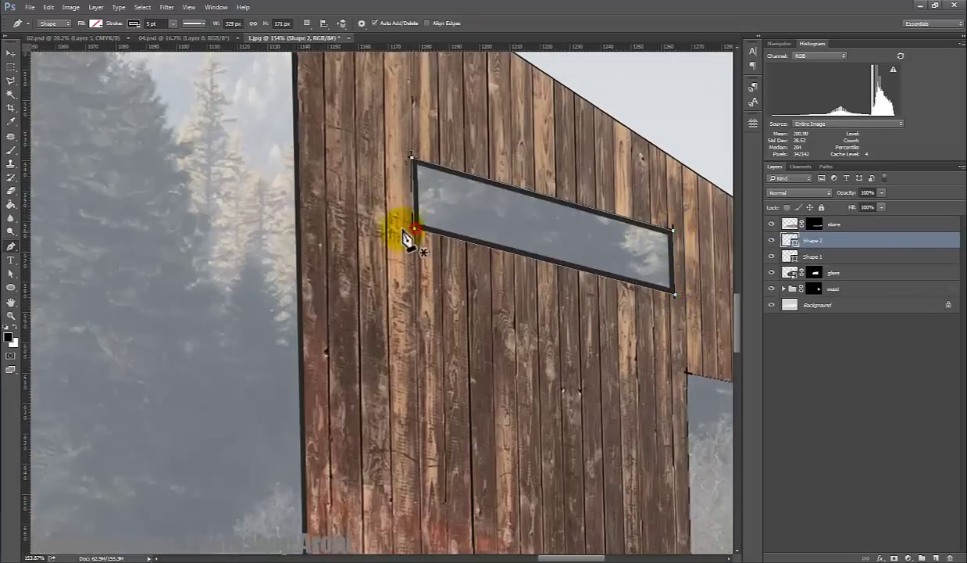
pyautogui.scroll(-2, 414, 229)
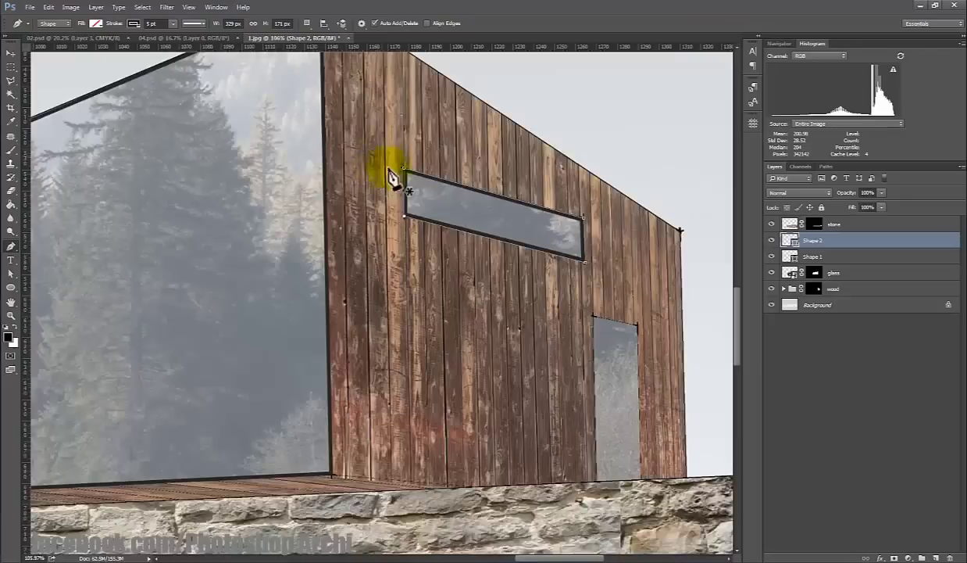
pyautogui.scroll(2, 569, 332)
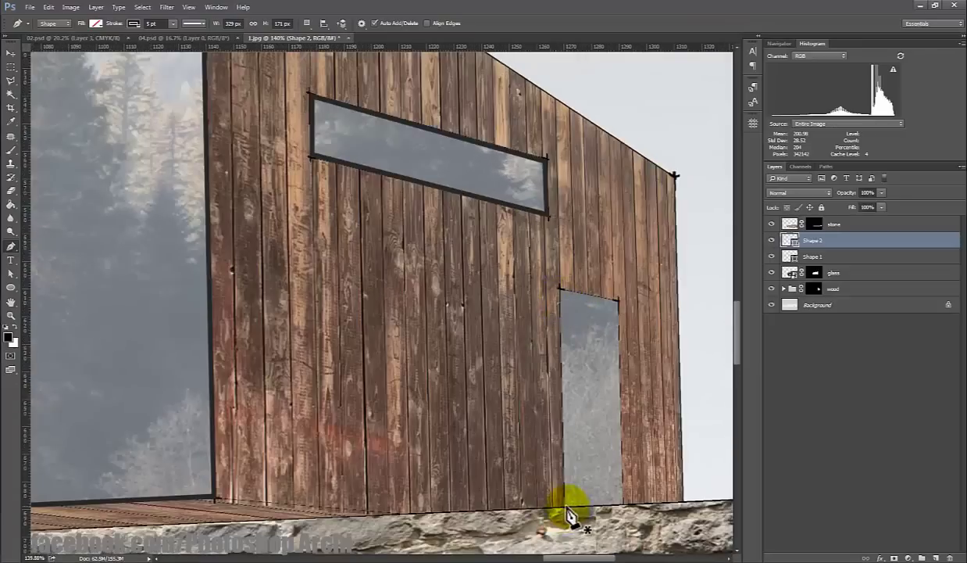
# Step: Draw a frame line up the door's left side and across its top
pyautogui.click(564, 508)
pyautogui.click(560, 290)
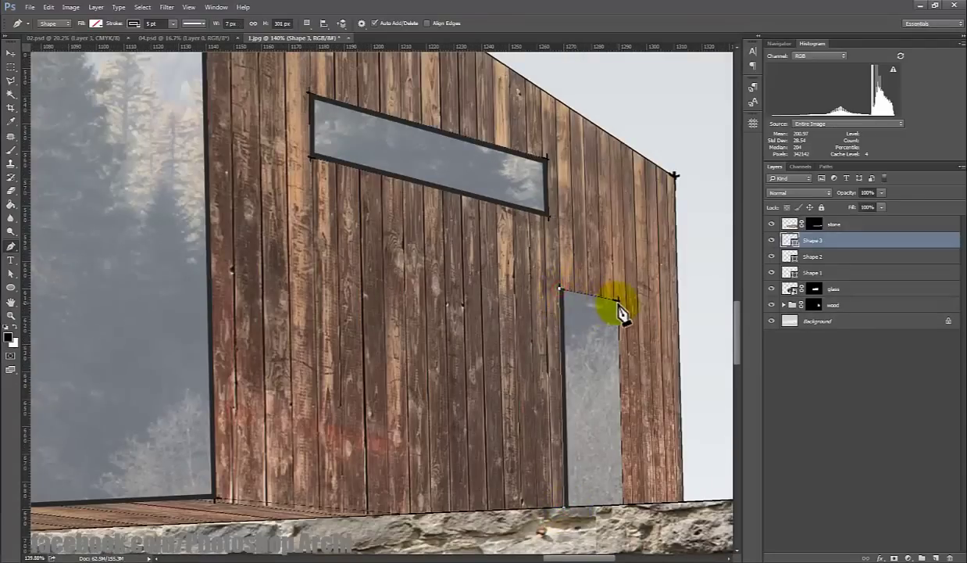
pyautogui.click(618, 302)
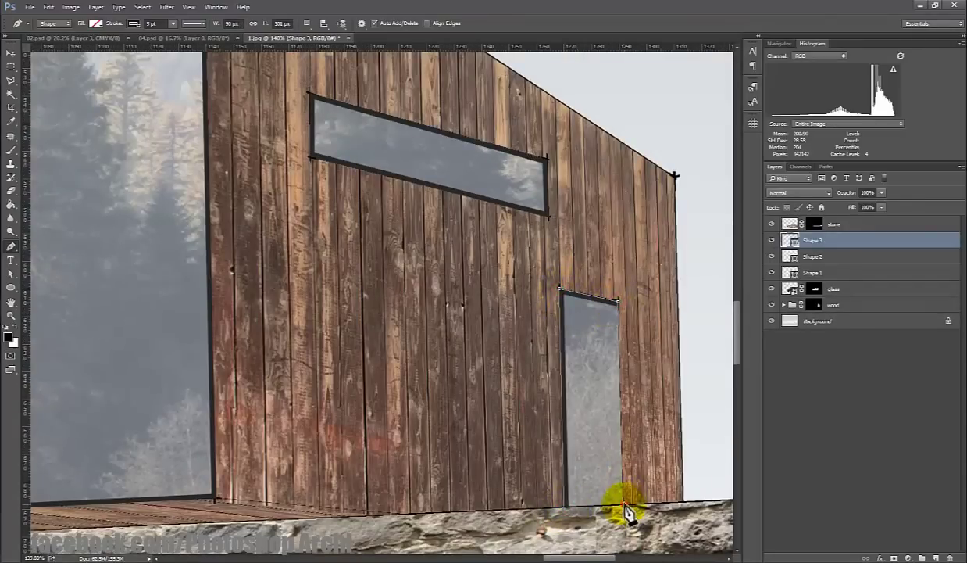
pyautogui.scroll(-5, 625, 512)
pyautogui.scroll(-3, 669, 328)
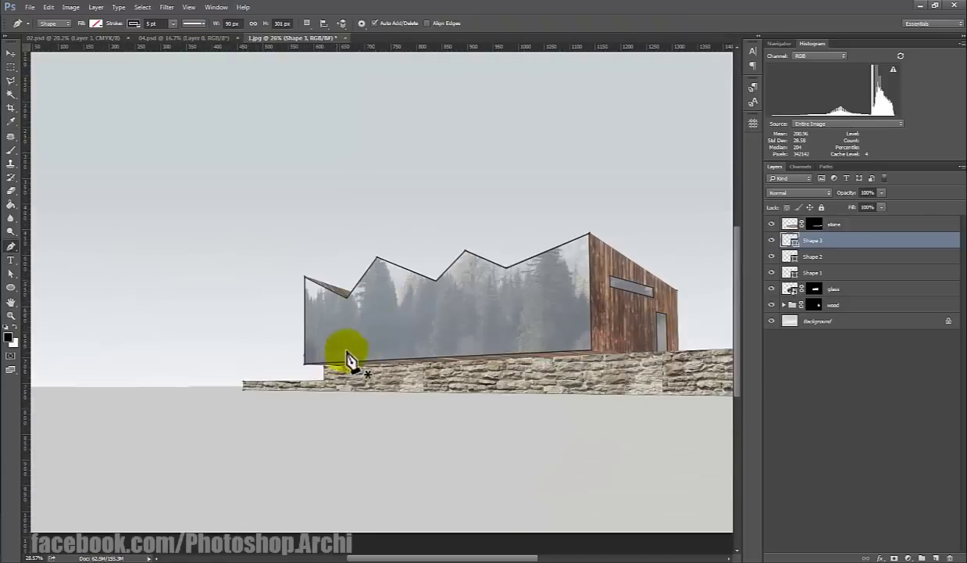
pyautogui.scroll(4, 346, 328)
pyautogui.scroll(1, 356, 211)
# Step: Drop a vertical frame line from the brown triangle's corner to the glass base
pyautogui.click(356, 225)
pyautogui.scroll(-2, 356, 225)
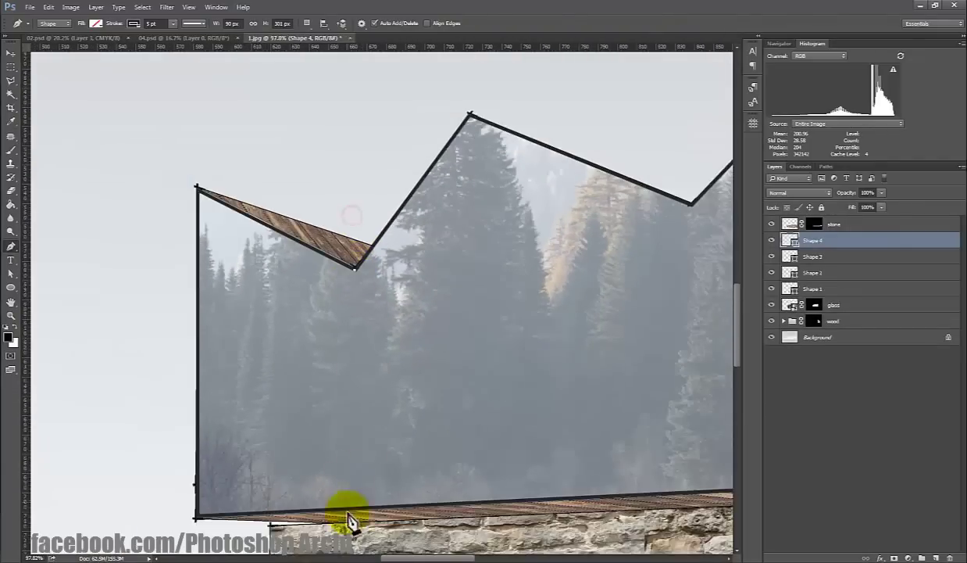
pyautogui.click(357, 513)
pyautogui.scroll(-2, 368, 442)
pyautogui.scroll(-1, 421, 491)
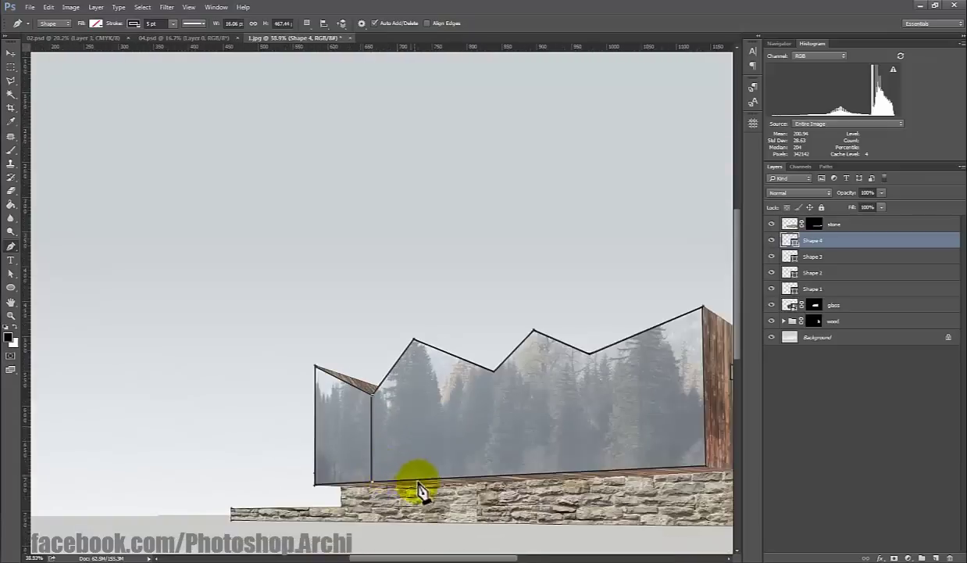
pyautogui.scroll(2, 384, 460)
pyautogui.scroll(-2, 421, 378)
pyautogui.scroll(2, 422, 350)
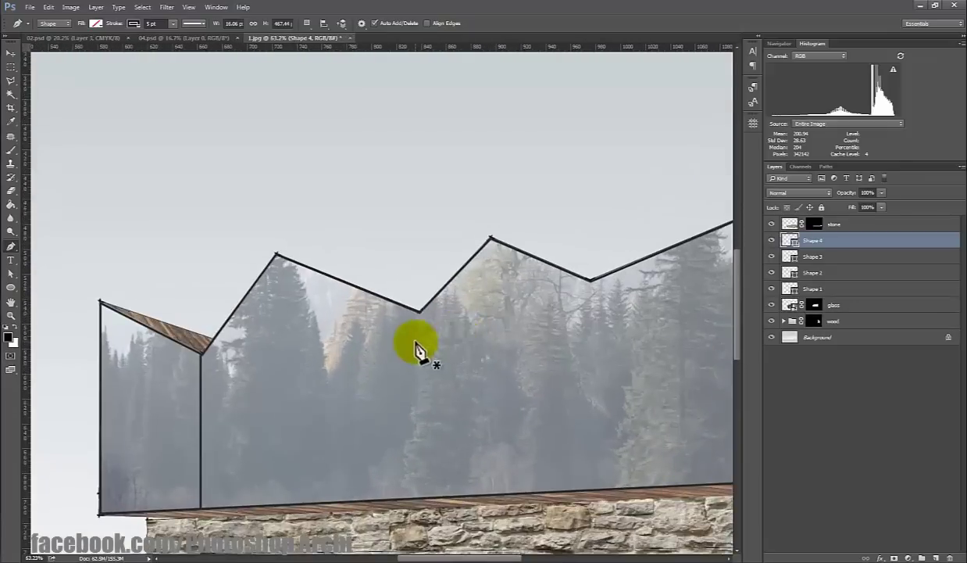
pyautogui.scroll(1, 204, 447)
pyautogui.scroll(1, 210, 447)
pyautogui.press('v')
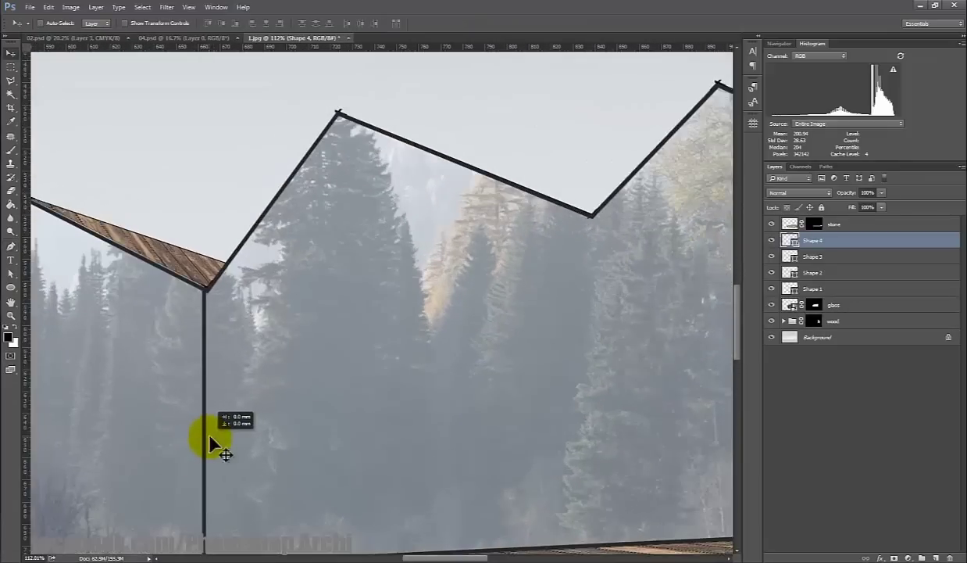
pyautogui.scroll(-2, 258, 400)
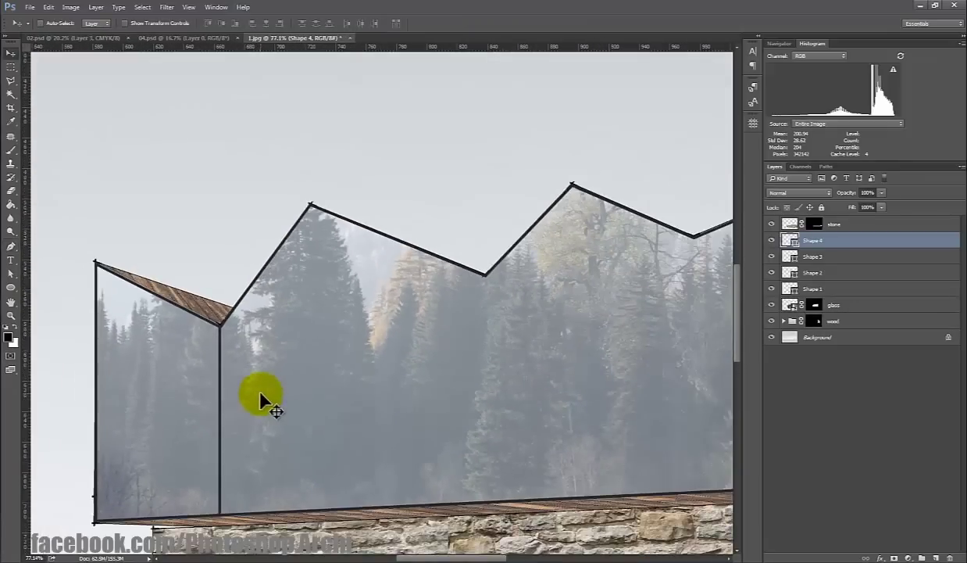
# Step: Draw a vertical frame line from the next roof valley down to the glass base
pyautogui.press('p')
pyautogui.click(484, 275)
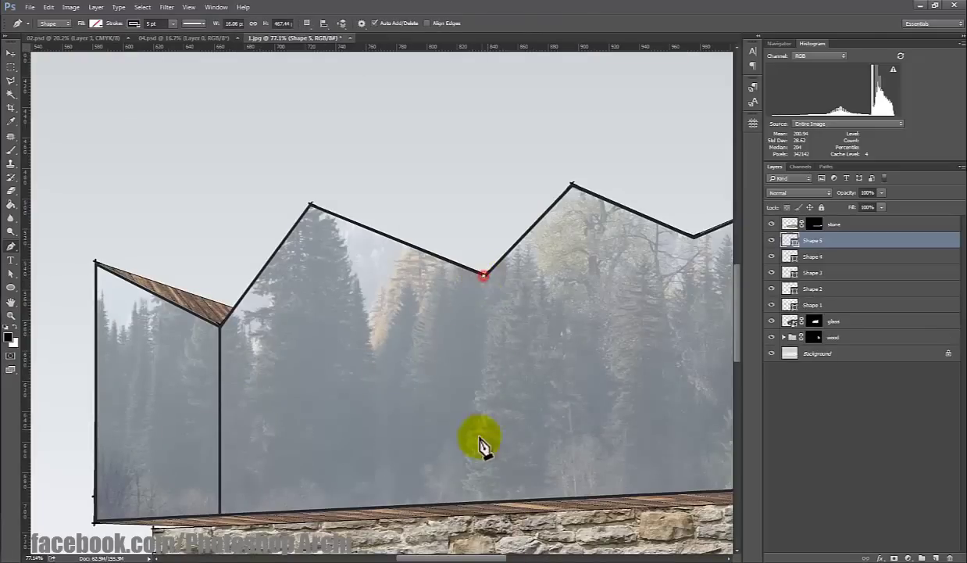
pyautogui.click(494, 500)
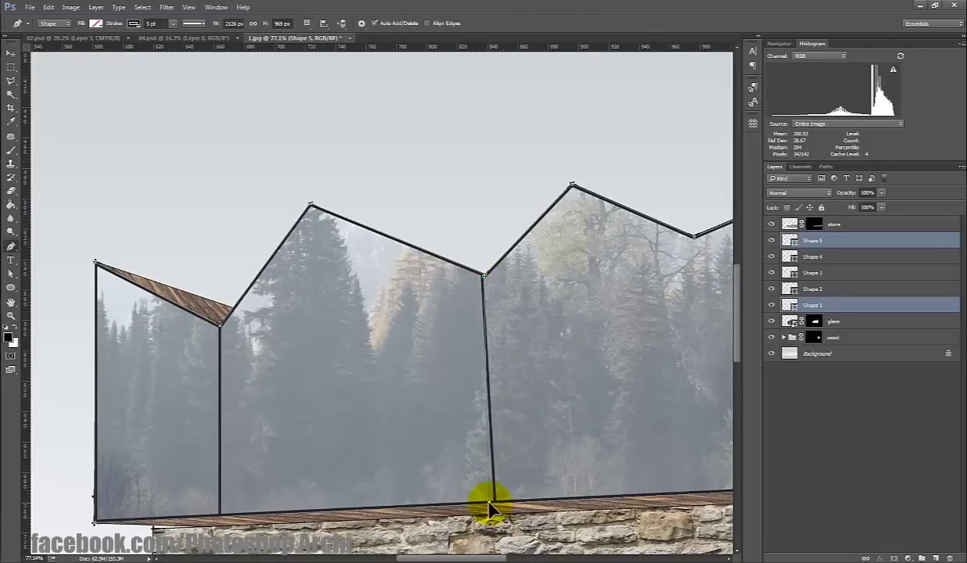
pyautogui.scroll(-2, 481, 453)
pyautogui.scroll(-1, 475, 399)
pyautogui.scroll(2, 461, 387)
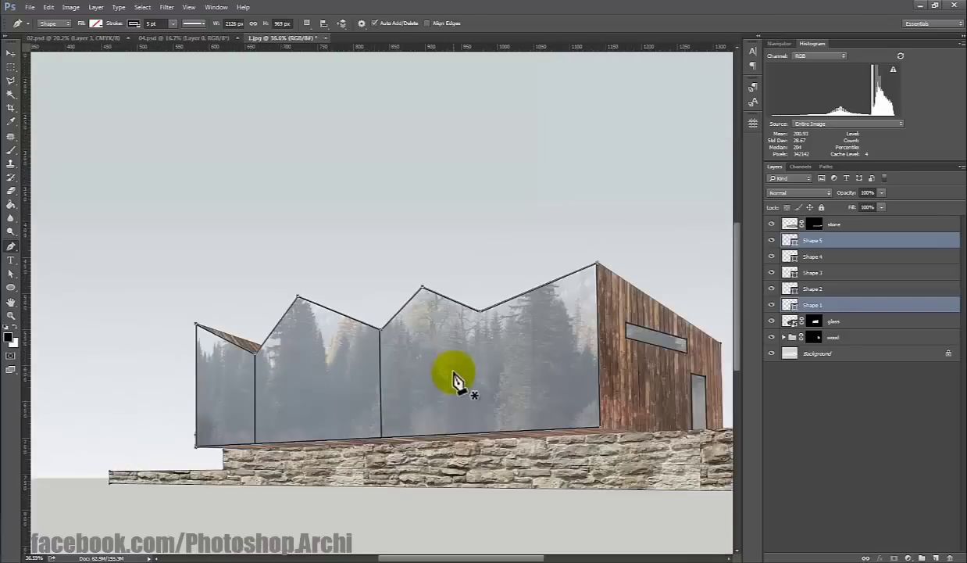
pyautogui.scroll(2, 496, 344)
pyautogui.scroll(1, 504, 313)
pyautogui.scroll(1, 510, 266)
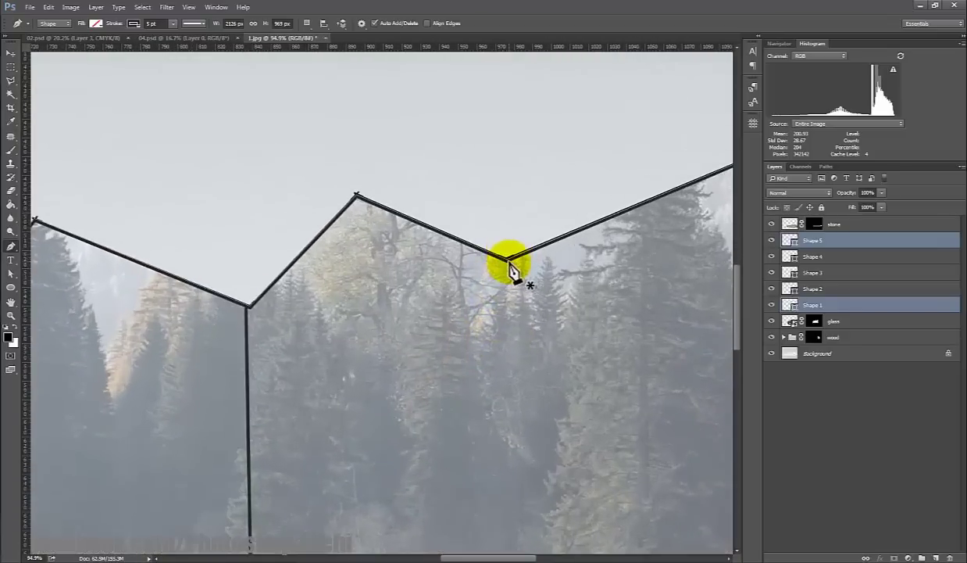
# Step: Add another vertical frame line from the following valley vertex to the glass base
pyautogui.click(506, 260)
pyautogui.scroll(-2, 508, 268)
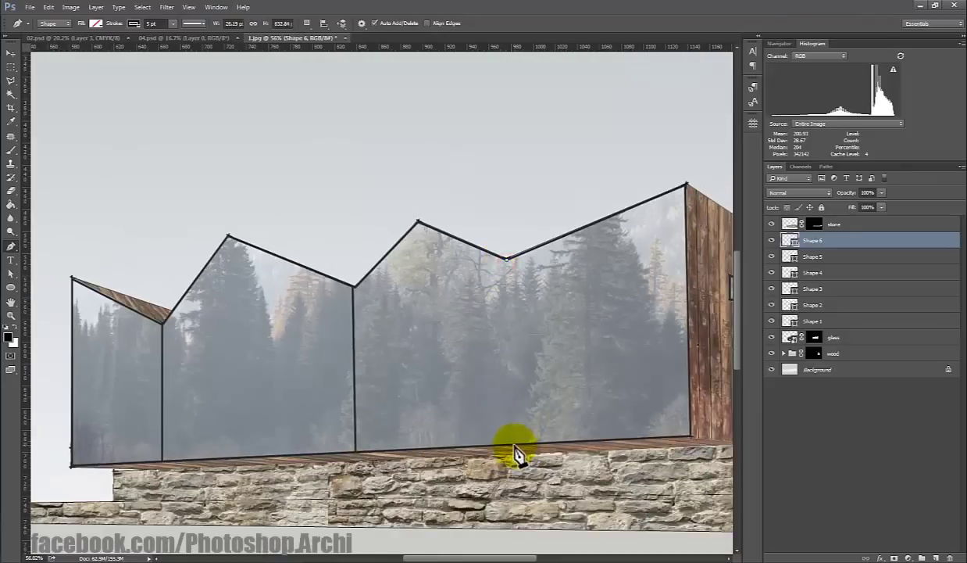
pyautogui.click(516, 451)
pyautogui.scroll(-1, 510, 426)
pyautogui.scroll(1, 519, 453)
pyautogui.scroll(1, 523, 451)
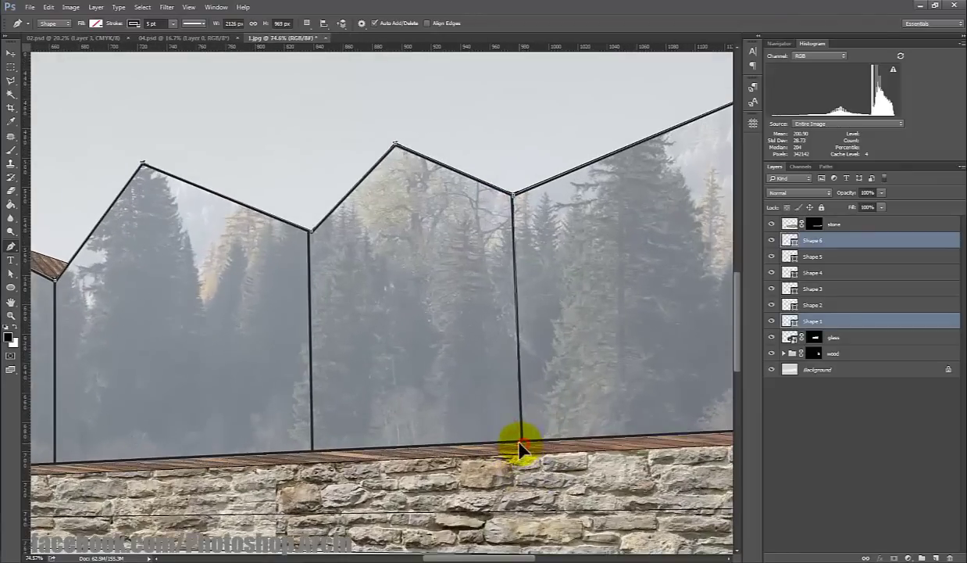
pyautogui.scroll(-1, 547, 422)
pyautogui.scroll(-1, 555, 391)
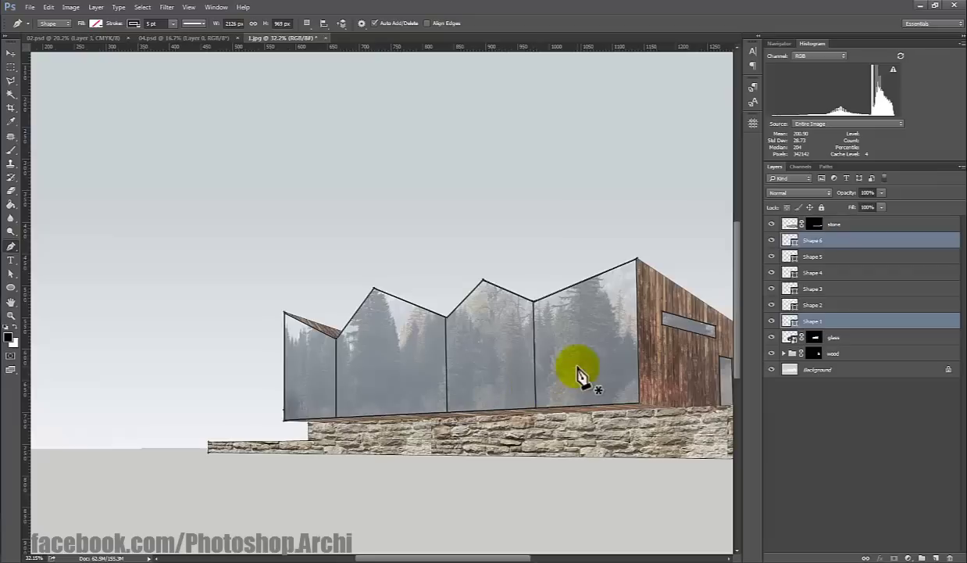
pyautogui.scroll(2, 555, 360)
# Step: Nudge Shape 5 right by two steps, then select all frame layers Shape 1–6
pyautogui.press('v')
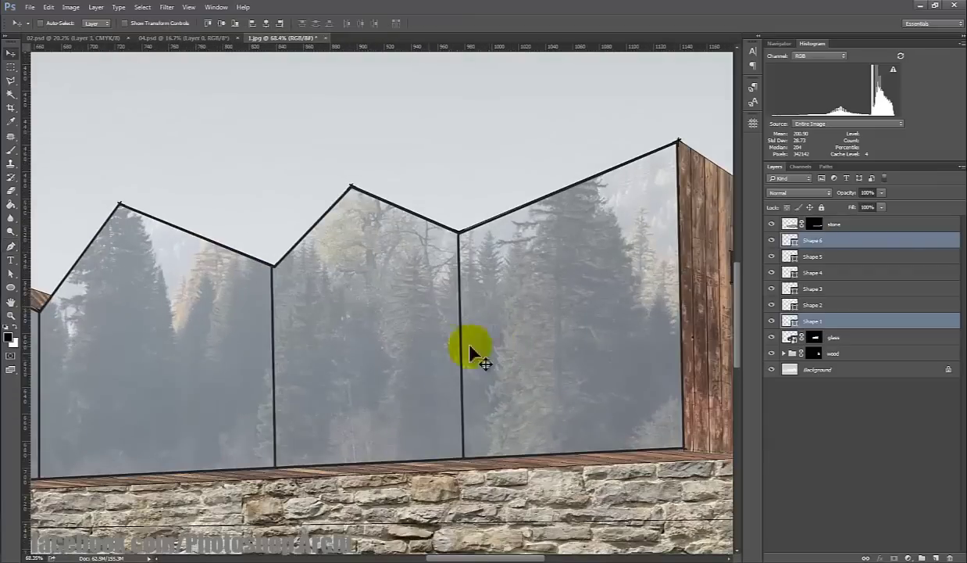
pyautogui.click(823, 263)
pyautogui.press('Right')
pyautogui.press('Right')
pyautogui.press('Right')
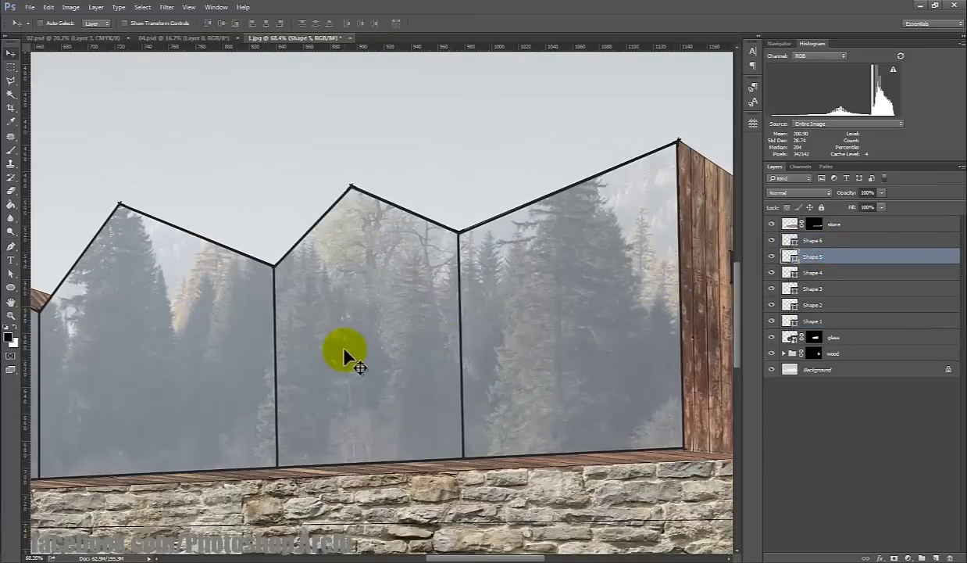
pyautogui.press('Right')
pyautogui.scroll(-1, 344, 349)
pyautogui.scroll(-1, 383, 324)
pyautogui.click(880, 321)
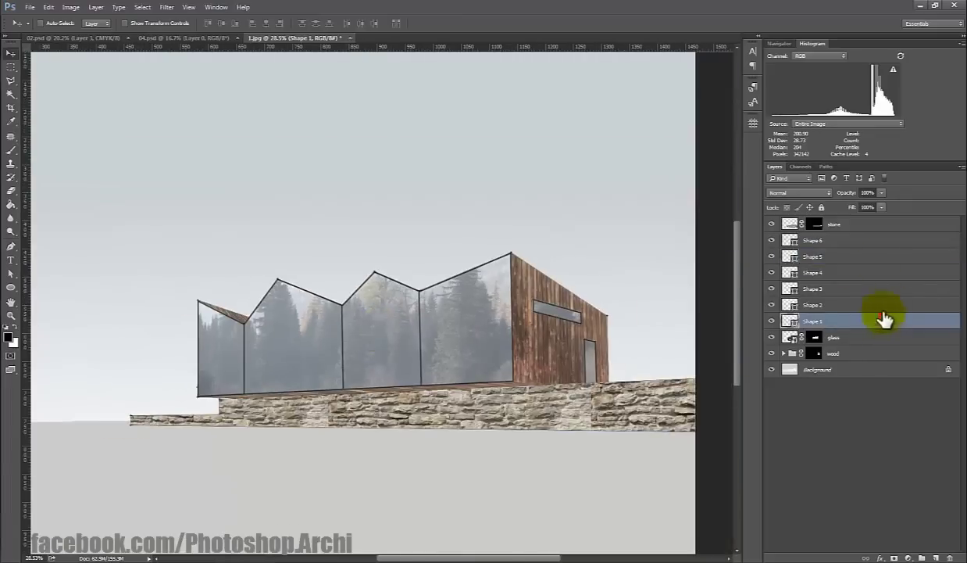
pyautogui.keyDown('shift'); pyautogui.click(867, 241); pyautogui.keyUp('shift')
# Step: Group Shape 1–6 as 'frame' and place a new 'frame shadow' layer beneath it, above glass
pyautogui.hotkey('ctrl', 'g')
pyautogui.write('frame')
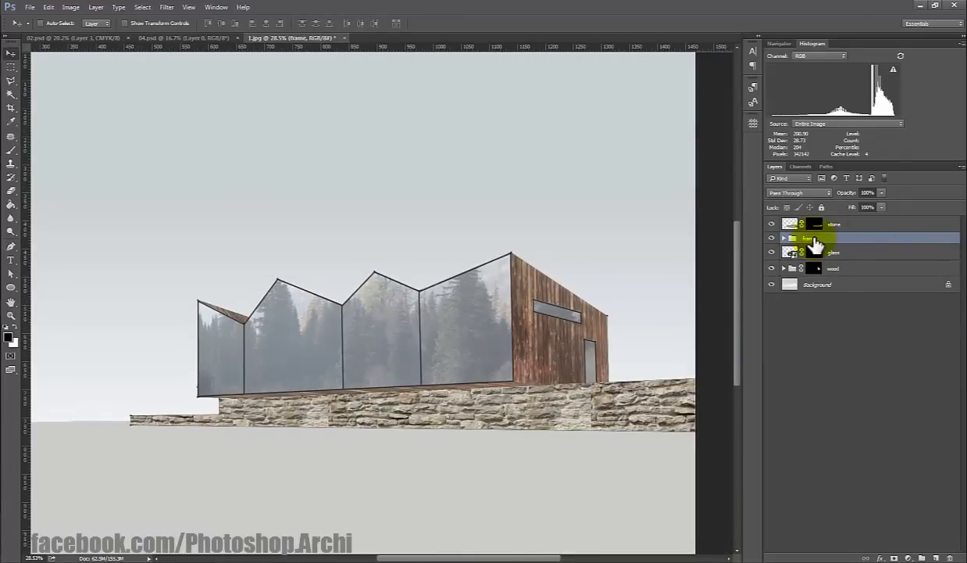
pyautogui.scroll(-1, 321, 320)
pyautogui.scroll(1, 320, 321)
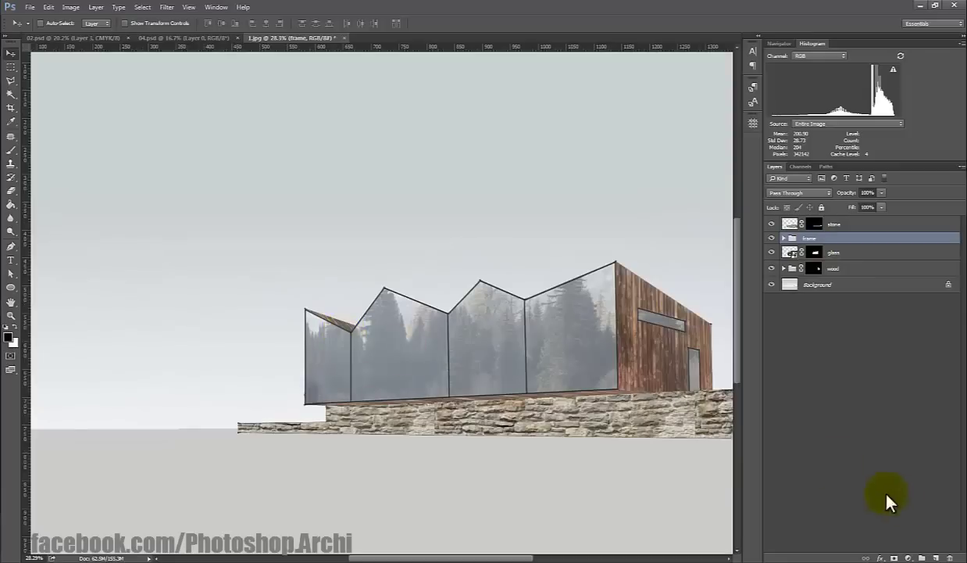
pyautogui.click(935, 555)
pyautogui.scroll(1, 162, 291)
pyautogui.scroll(1, 469, 274)
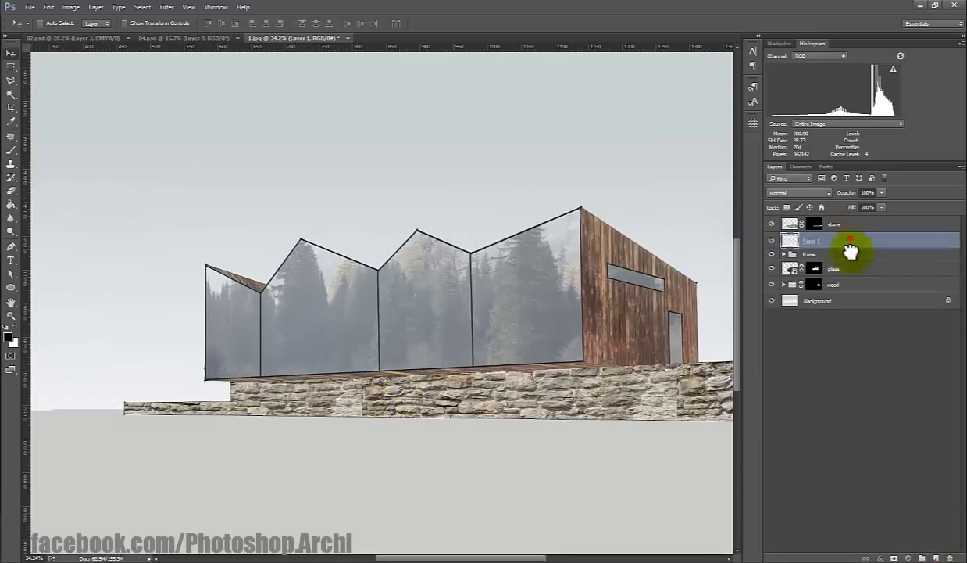
pyautogui.moveTo(850, 250); pyautogui.dragTo(821, 270)
pyautogui.write('frame shadow')
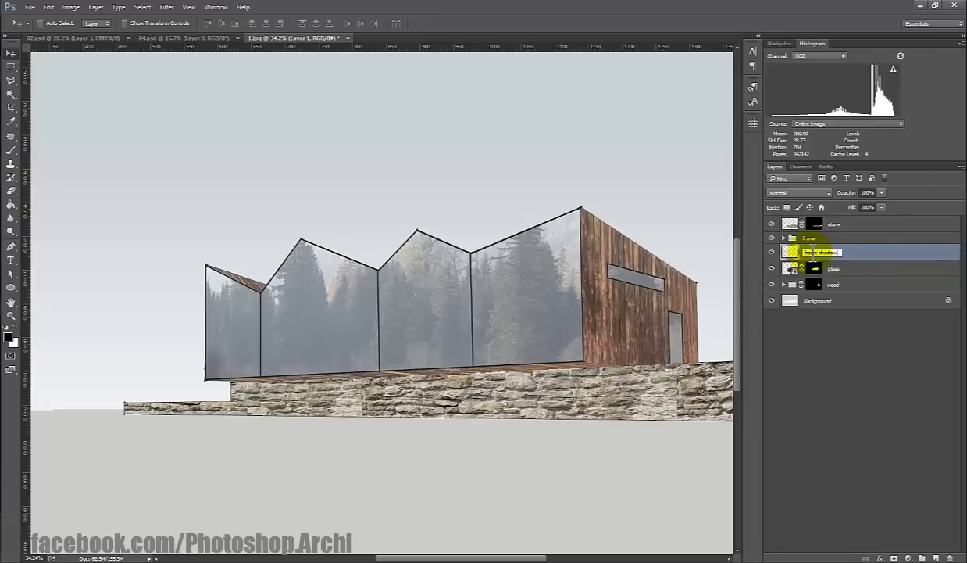
# Step: Set up the Brush with a dark foreground colour at 50% opacity
pyautogui.click(11, 151)
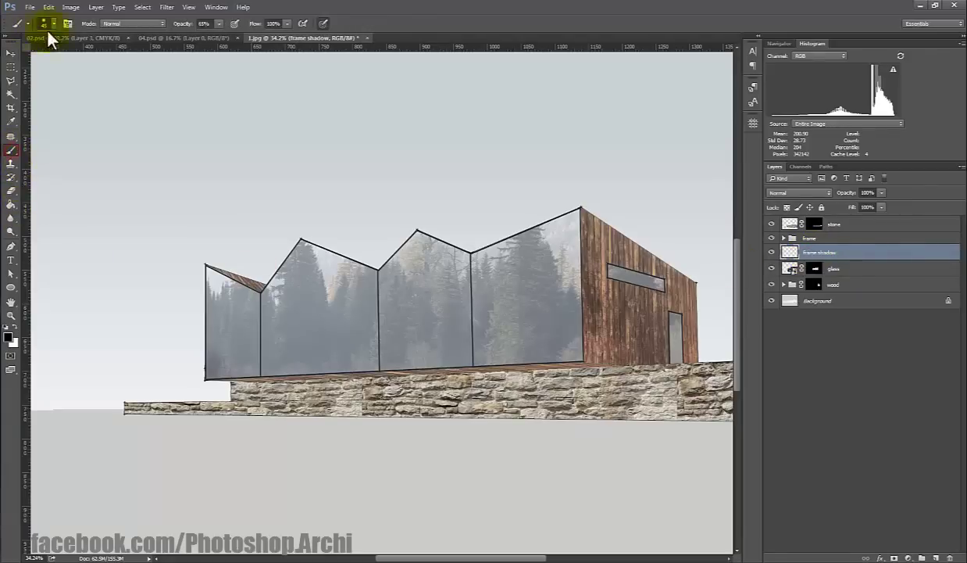
pyautogui.click(10, 341)
pyautogui.click(656, 153)
pyautogui.moveTo(209, 35); pyautogui.dragTo(216, 34)
pyautogui.scroll(3, 168, 398)
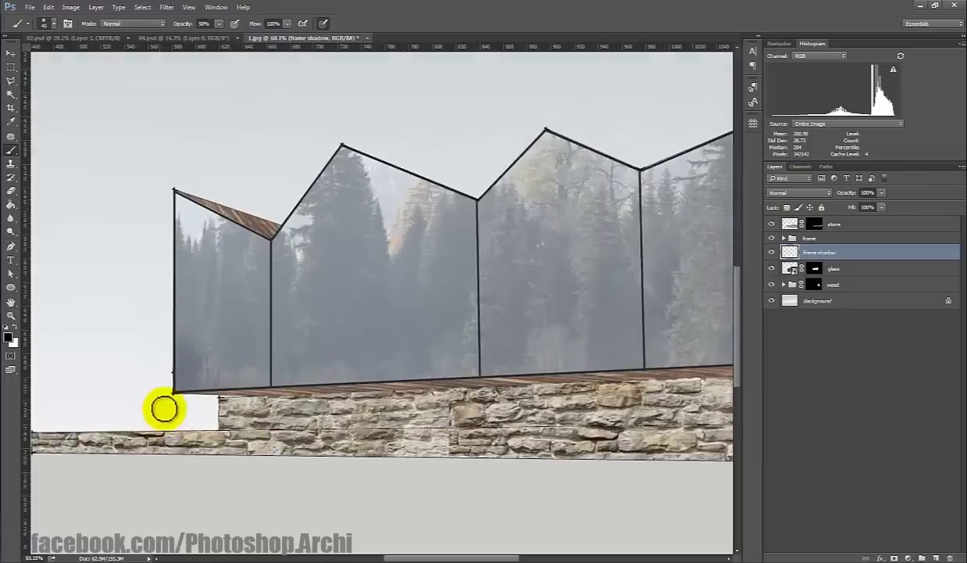
pyautogui.scroll(2, 177, 385)
# Step: Paint a shadow up the left glass edge, confined to the loaded glass selection
pyautogui.click(177, 385)
pyautogui.keyDown('shift'); pyautogui.click(176, 121); pyautogui.keyUp('shift')
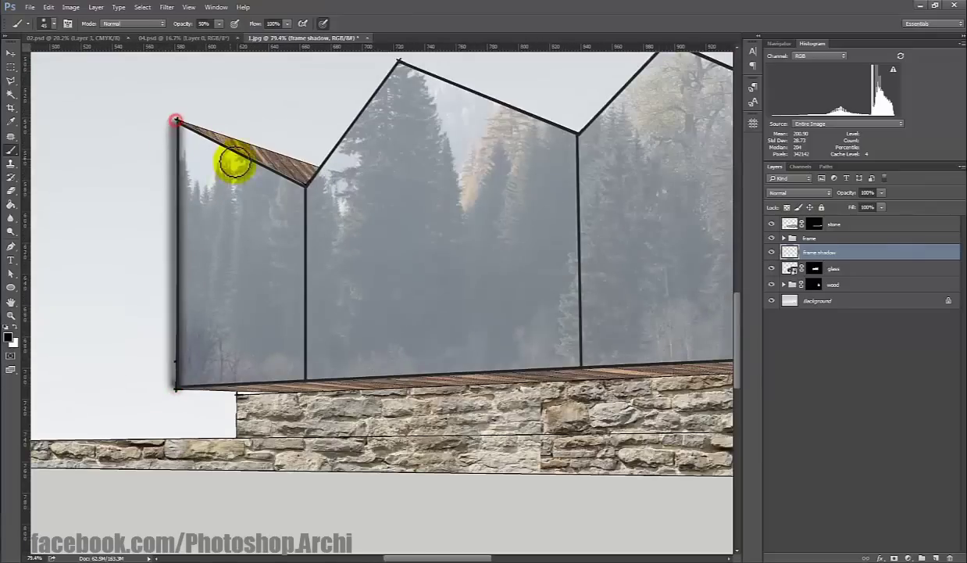
pyautogui.hotkey('ctrl', 'z')
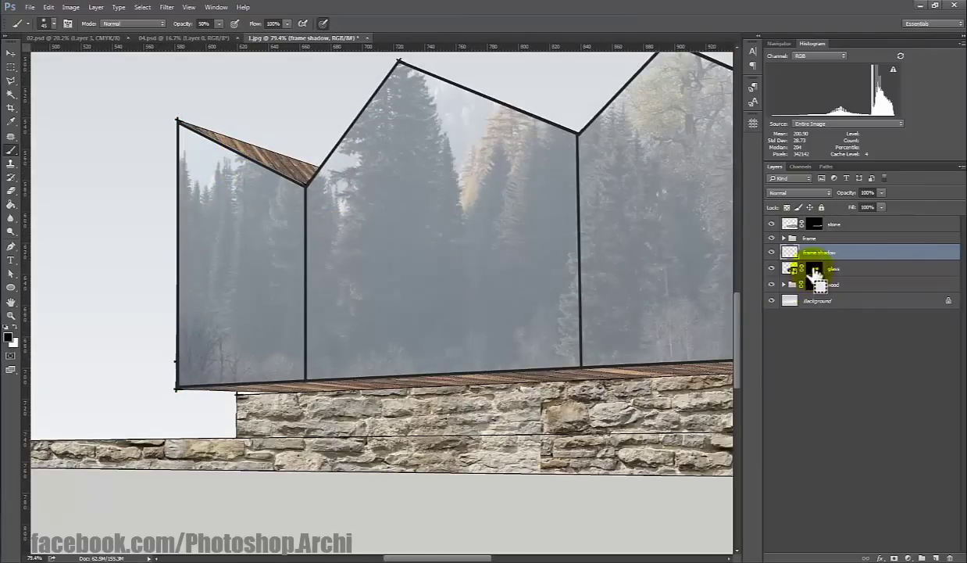
pyautogui.keyDown('ctrl'); pyautogui.click(815, 270); pyautogui.keyUp('ctrl')
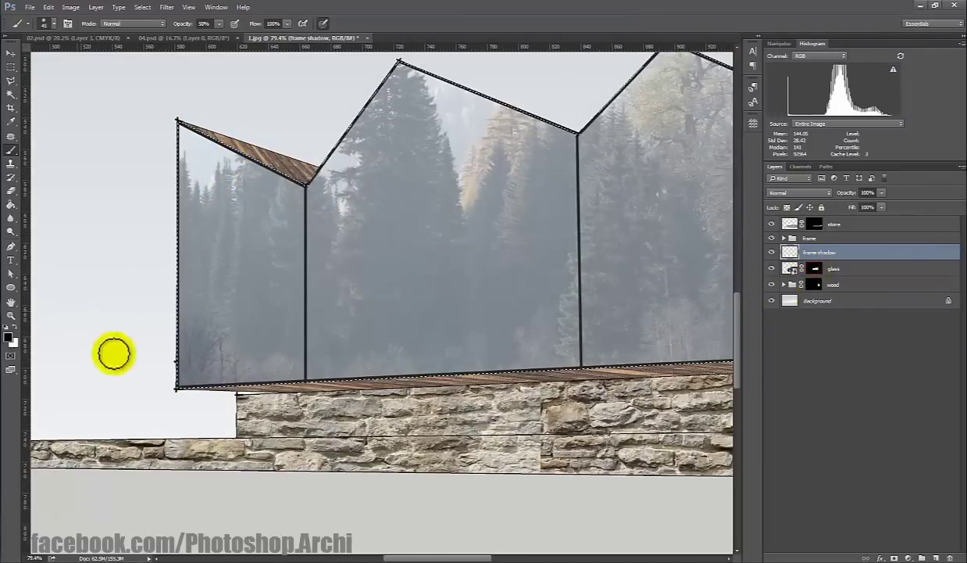
pyautogui.keyDown('shift'); pyautogui.click(178, 123); pyautogui.keyUp('shift')
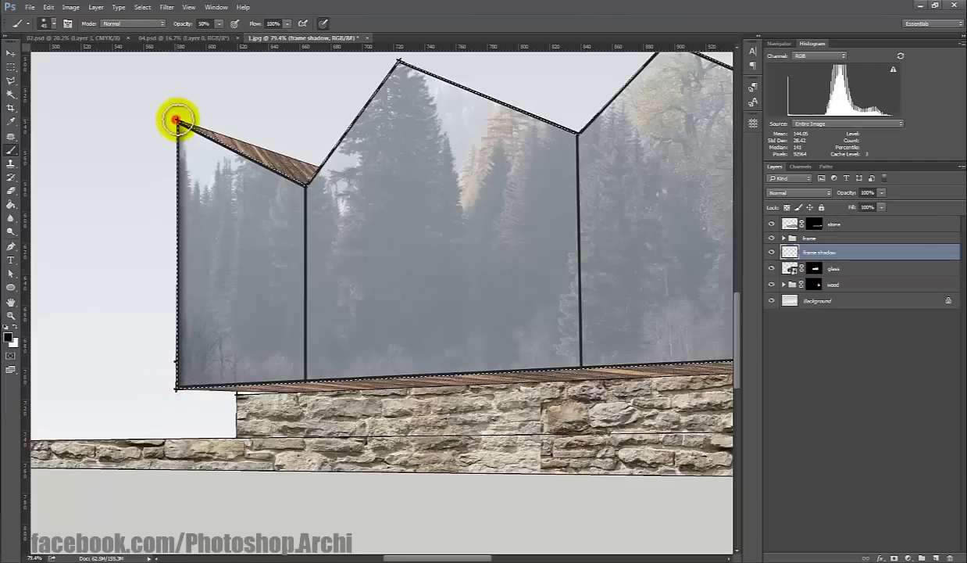
# Step: Paint straight shadow strokes up three mullions to the roof joint
pyautogui.click(305, 380)
pyautogui.keyDown('shift'); pyautogui.click(304, 184); pyautogui.keyUp('shift')
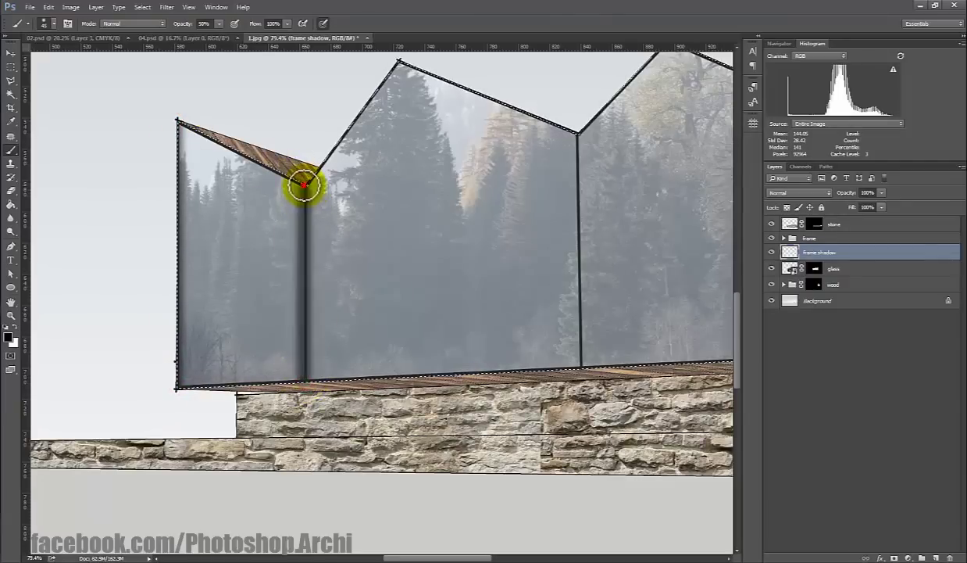
pyautogui.scroll(-2, 304, 184)
pyautogui.scroll(-1, 383, 290)
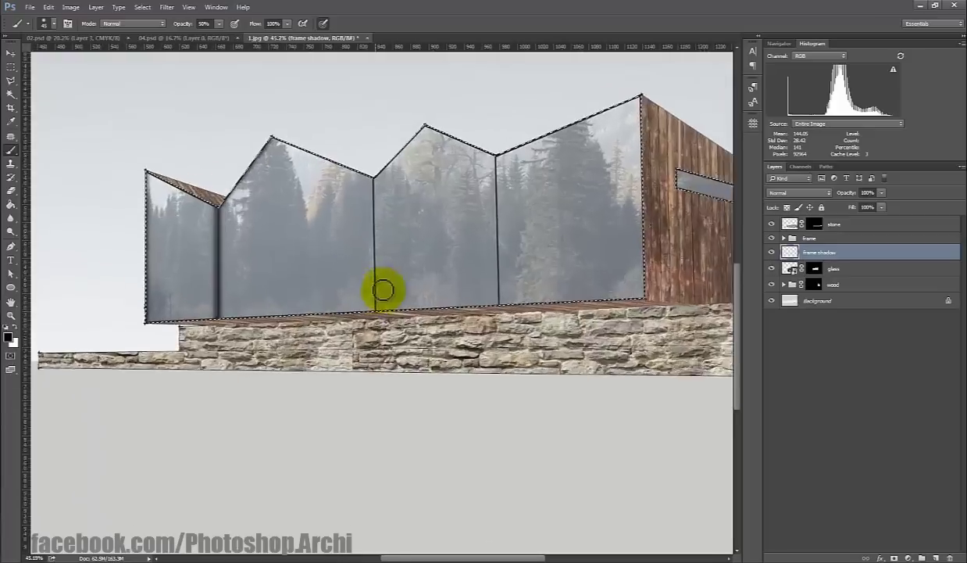
pyautogui.scroll(1, 383, 290)
pyautogui.click(373, 318)
pyautogui.keyDown('shift'); pyautogui.click(371, 143); pyautogui.keyUp('shift')
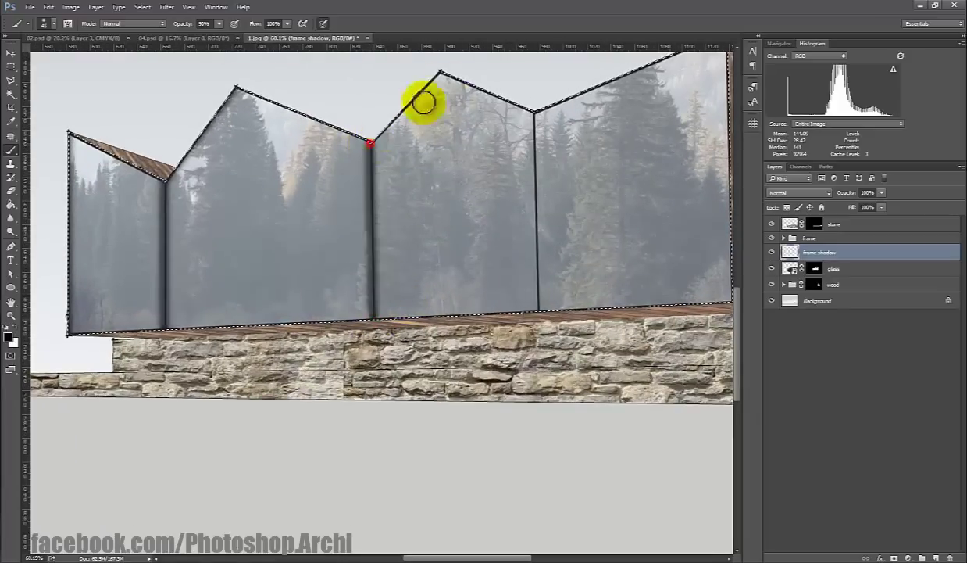
pyautogui.scroll(-1, 382, 292)
pyautogui.scroll(1, 382, 291)
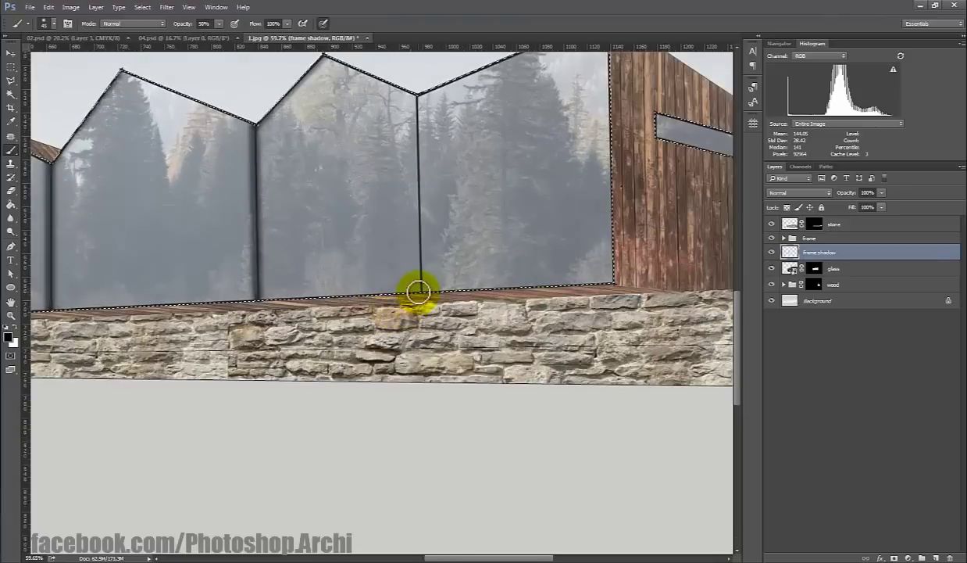
pyautogui.click(418, 291)
pyautogui.scroll(-1, 395, 328)
pyautogui.keyDown('shift'); pyautogui.click(413, 154); pyautogui.keyUp('shift')
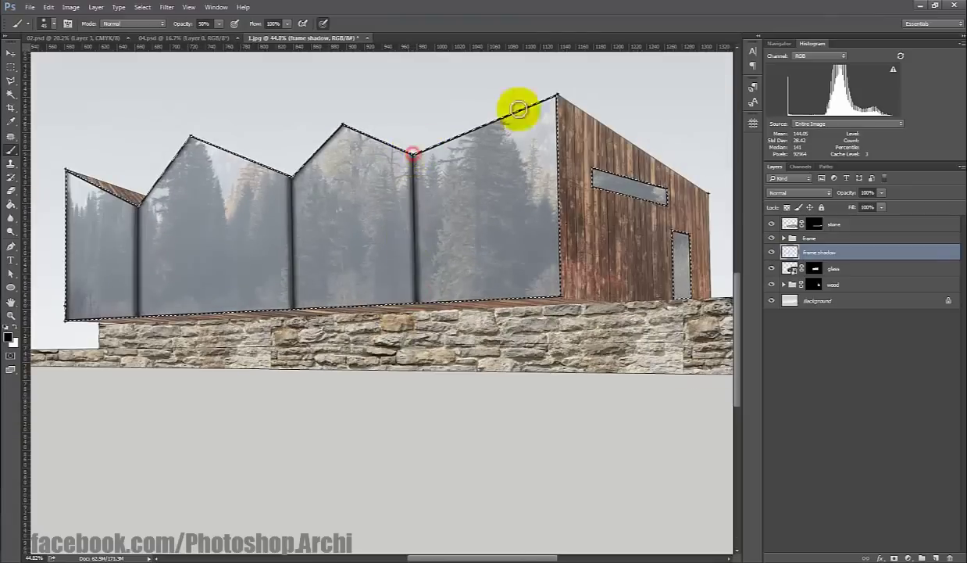
# Step: Paint shadows along the roof edge, the clerestory window's top edge and the door edges
pyautogui.keyDown('shift'); pyautogui.click(555, 96); pyautogui.keyUp('shift')
pyautogui.scroll(2, 540, 276)
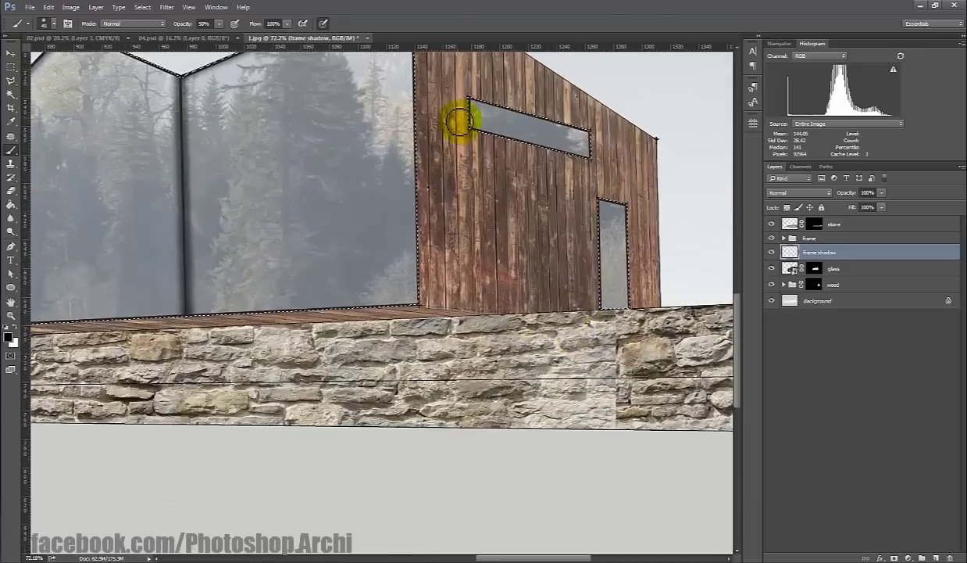
pyautogui.click(469, 99)
pyautogui.keyDown('shift'); pyautogui.click(590, 130); pyautogui.keyUp('shift')
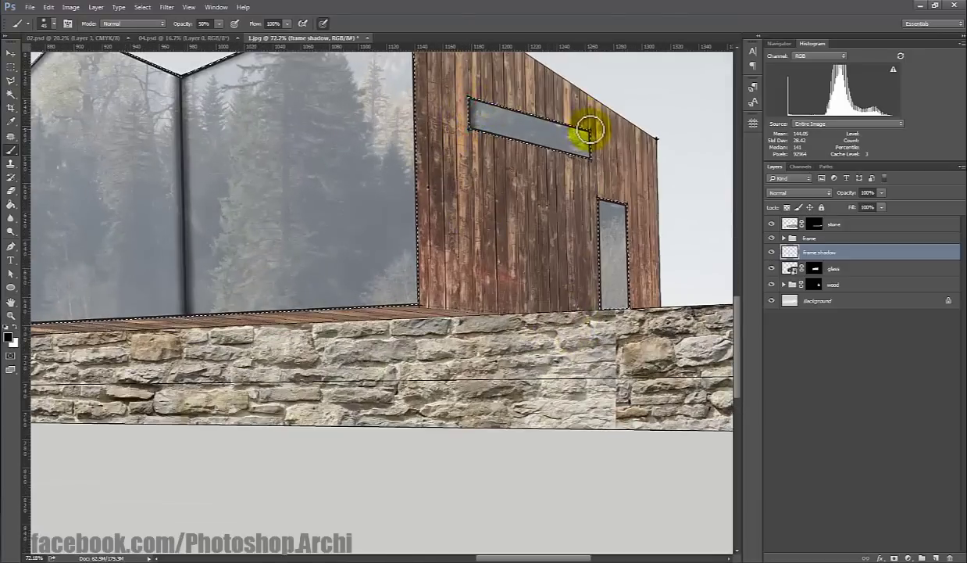
pyautogui.moveTo(590, 130); pyautogui.dragTo(553, 87)
pyautogui.click(561, 266)
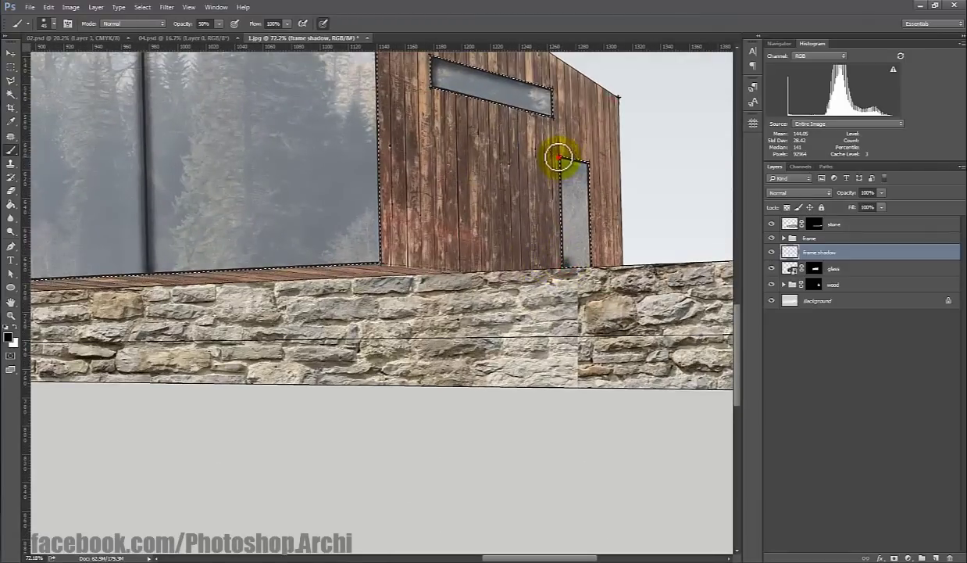
pyautogui.keyDown('shift'); pyautogui.click(559, 157); pyautogui.keyUp('shift')
pyautogui.keyDown('shift'); pyautogui.click(590, 161); pyautogui.keyUp('shift')
pyautogui.scroll(-4, 445, 231)
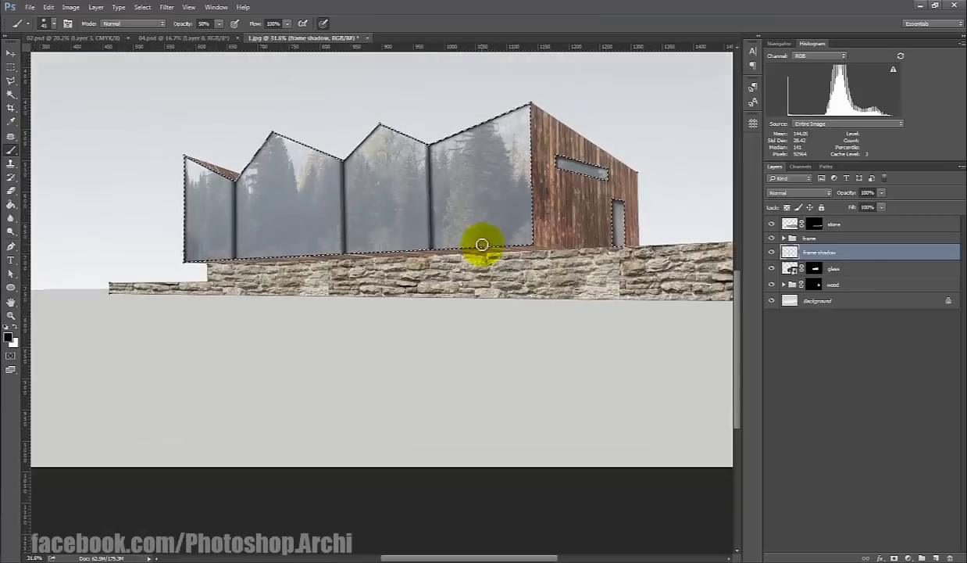
# Step: Clear the glass selection and outline the first narrow glass strip with the Polygonal Lasso
pyautogui.hotkey('ctrl', 'd')
pyautogui.click(11, 80)
pyautogui.scroll(1, 239, 199)
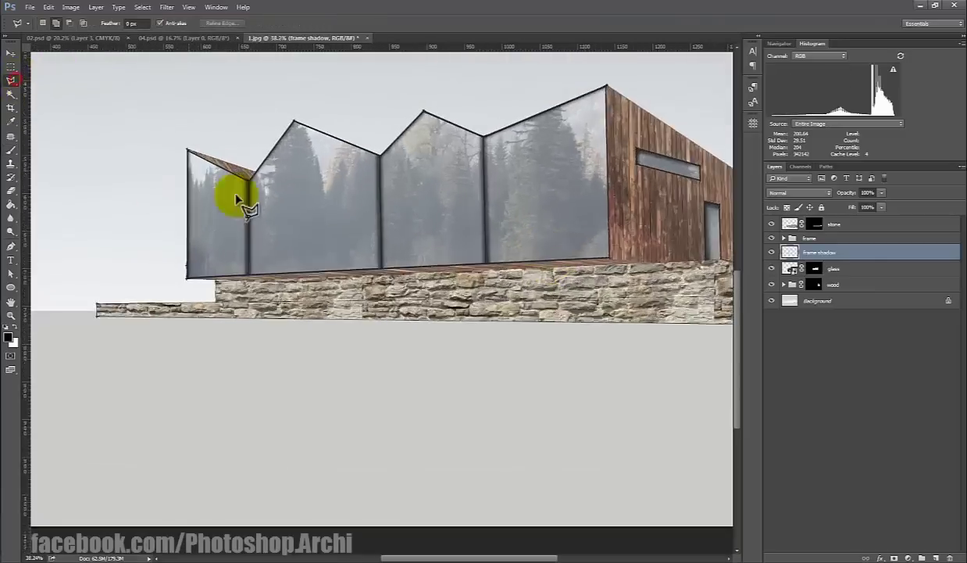
pyautogui.scroll(4, 239, 199)
pyautogui.click(261, 145)
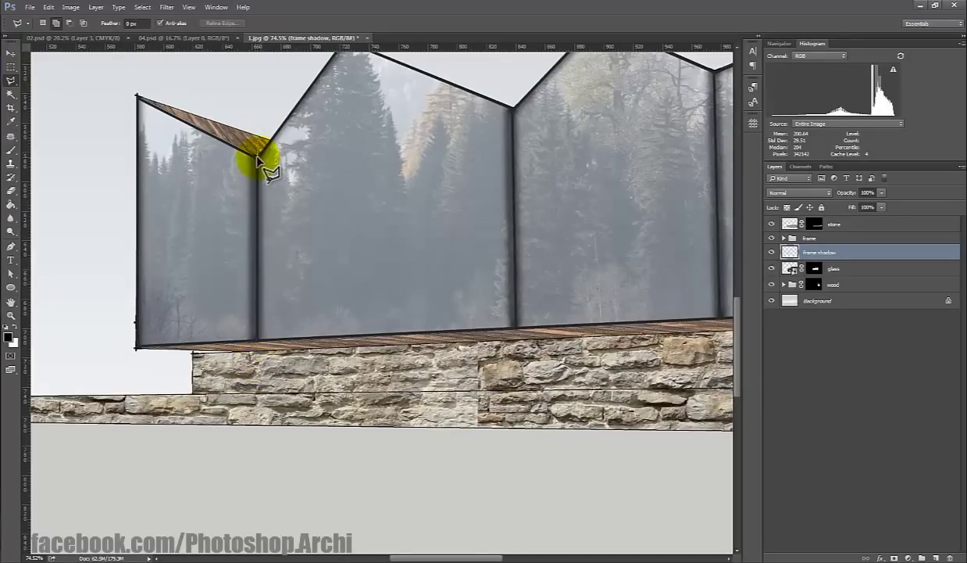
pyautogui.click(238, 356)
pyautogui.click(225, 107)
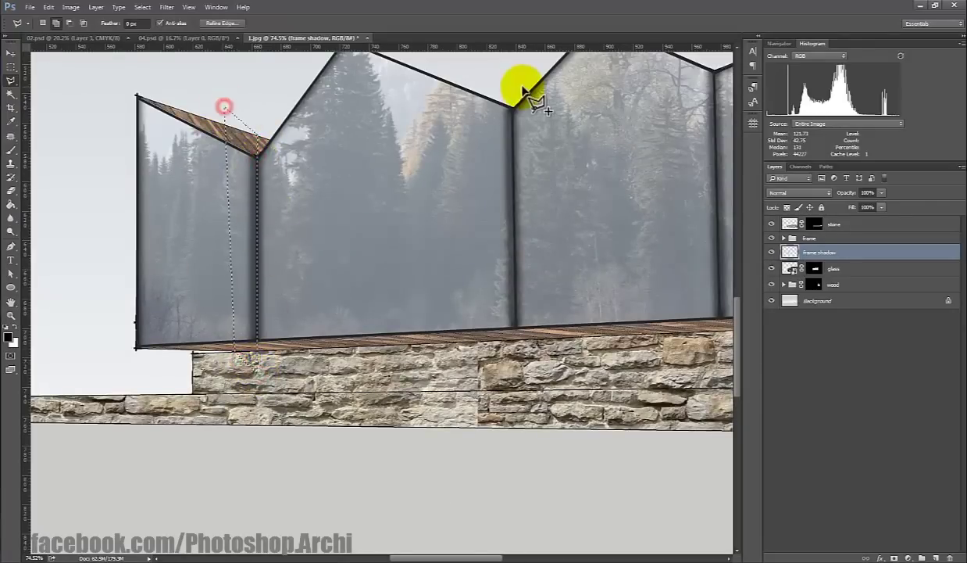
pyautogui.click(511, 100)
pyautogui.click(511, 373)
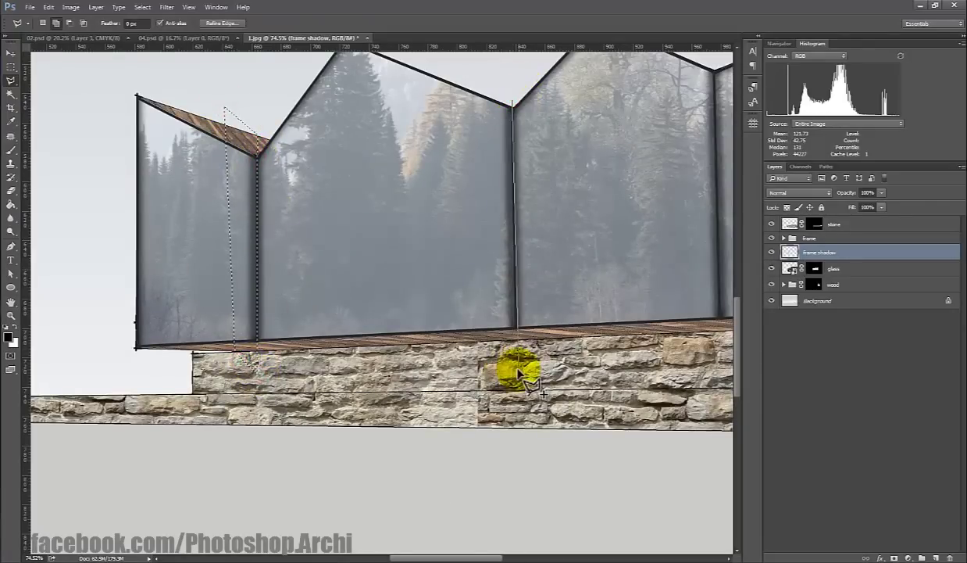
pyautogui.click(471, 345)
pyautogui.doubleClick(470, 71)
# Step: Outline the second glass strip beside the next mullion, then deselect and switch to Move
pyautogui.scroll(-3, 547, 164)
pyautogui.scroll(3, 547, 164)
pyautogui.click(528, 135)
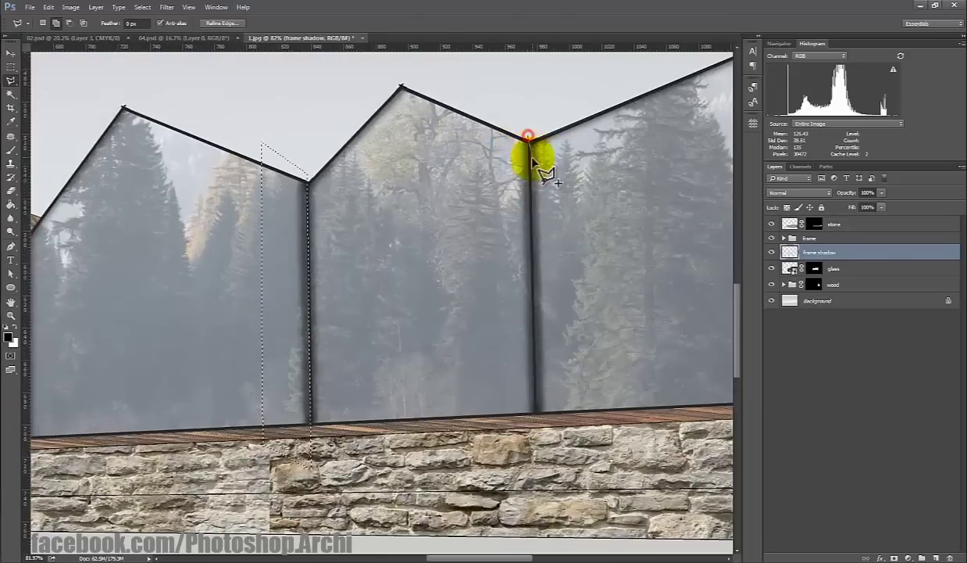
pyautogui.click(535, 439)
pyautogui.click(493, 442)
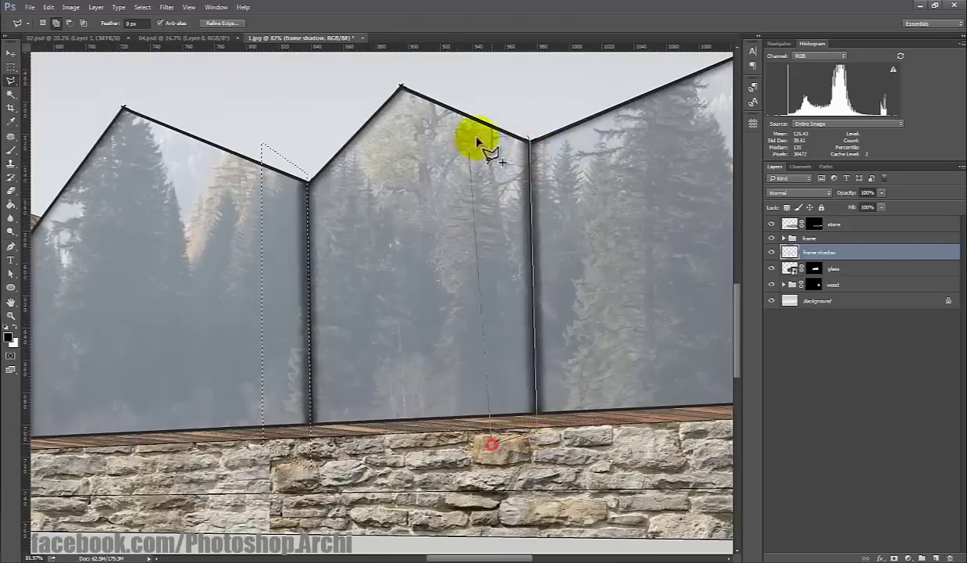
pyautogui.doubleClick(495, 104)
pyautogui.scroll(-5, 459, 125)
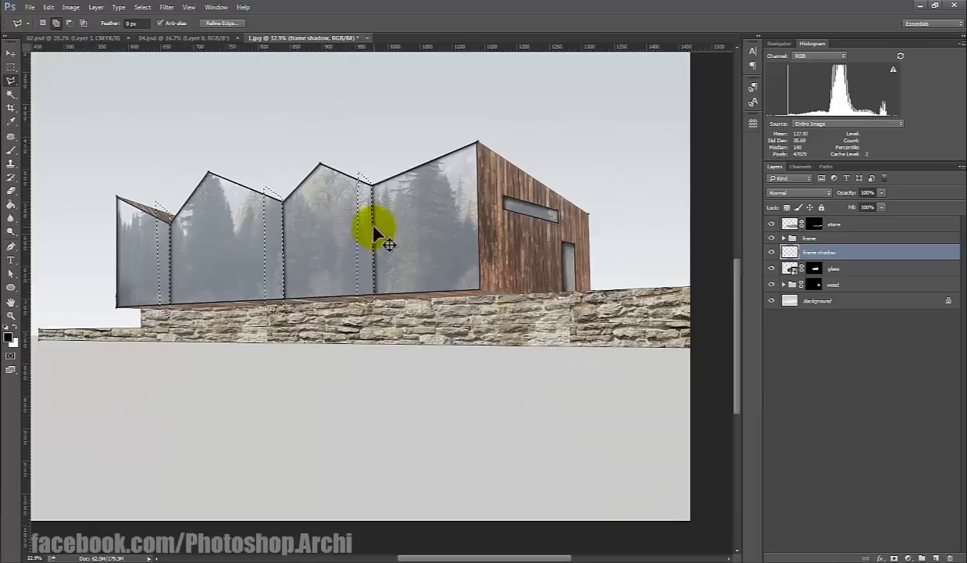
pyautogui.hotkey('ctrl', 'd')
pyautogui.press('v')
pyautogui.scroll(-2, 367, 238)
pyautogui.scroll(-2, 469, 312)
# Step: Select the texture layers from stone through wood in the Layers panel
pyautogui.scroll(2, 508, 351)
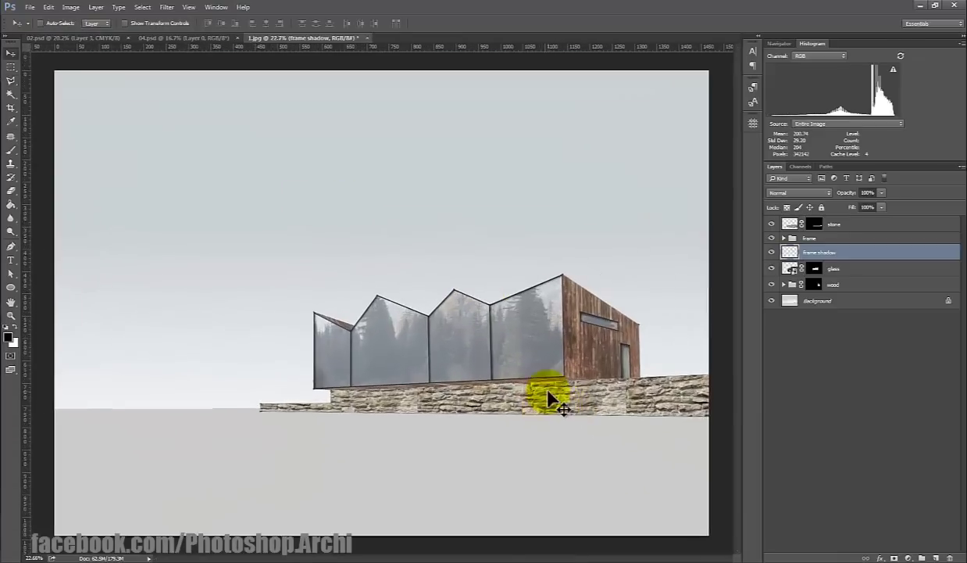
pyautogui.moveTo(548, 399); pyautogui.dragTo(525, 391)
pyautogui.scroll(-1, 532, 383)
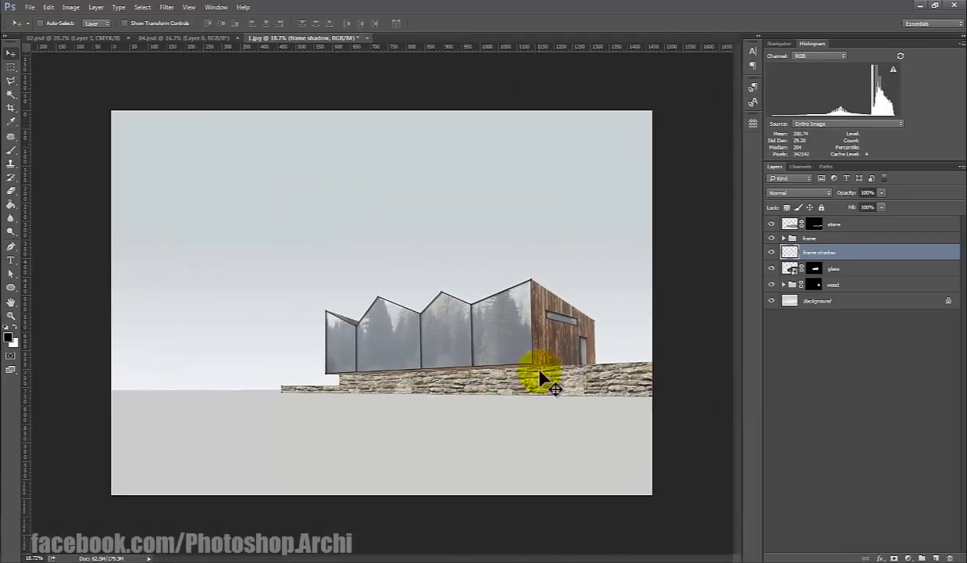
pyautogui.scroll(2, 540, 374)
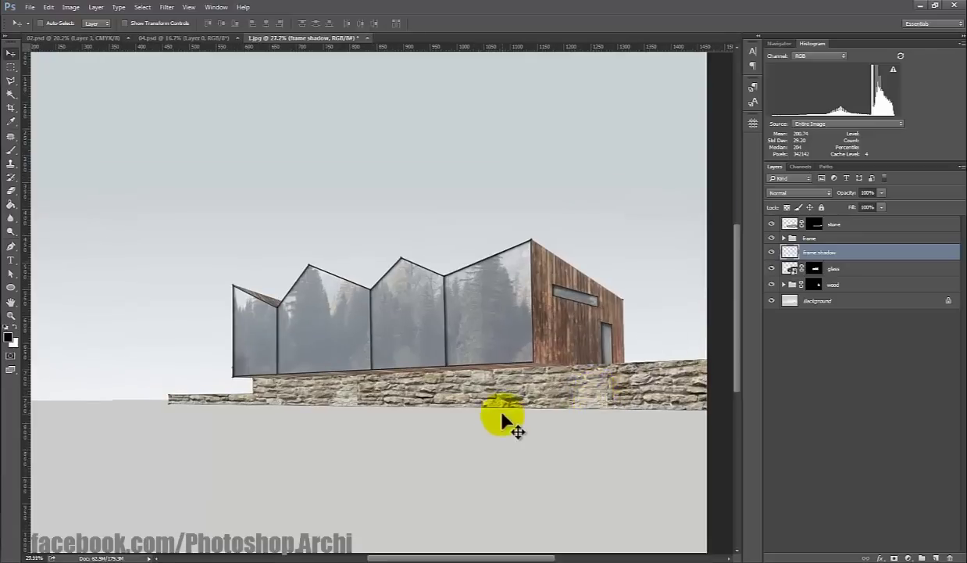
pyautogui.scroll(1, 502, 414)
pyautogui.click(779, 245)
pyautogui.click(865, 227)
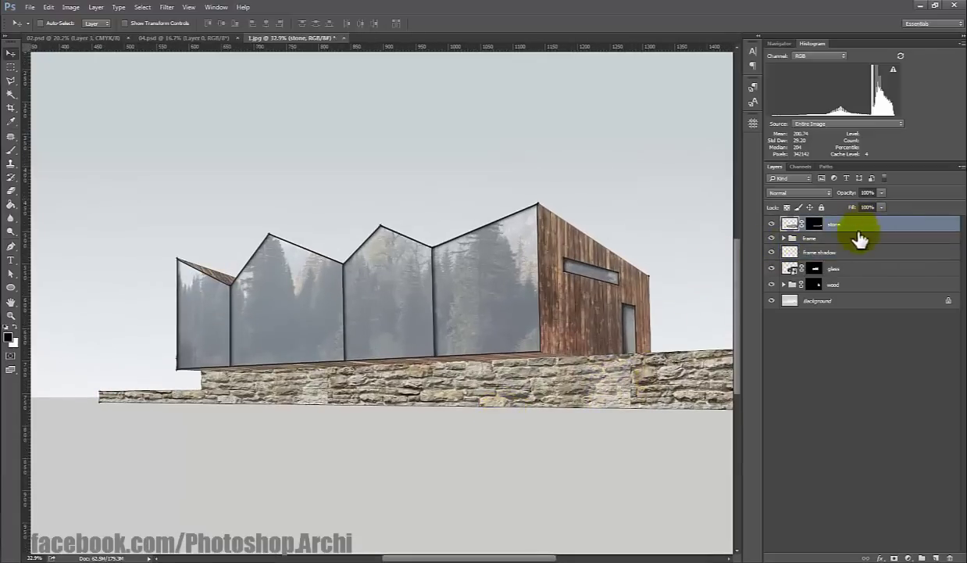
pyautogui.keyDown('shift'); pyautogui.click(879, 283); pyautogui.keyUp('shift')
# Step: Ungroup the frame group and regroup the selected layers into a group named 'material'
pyautogui.rightClick(874, 284)
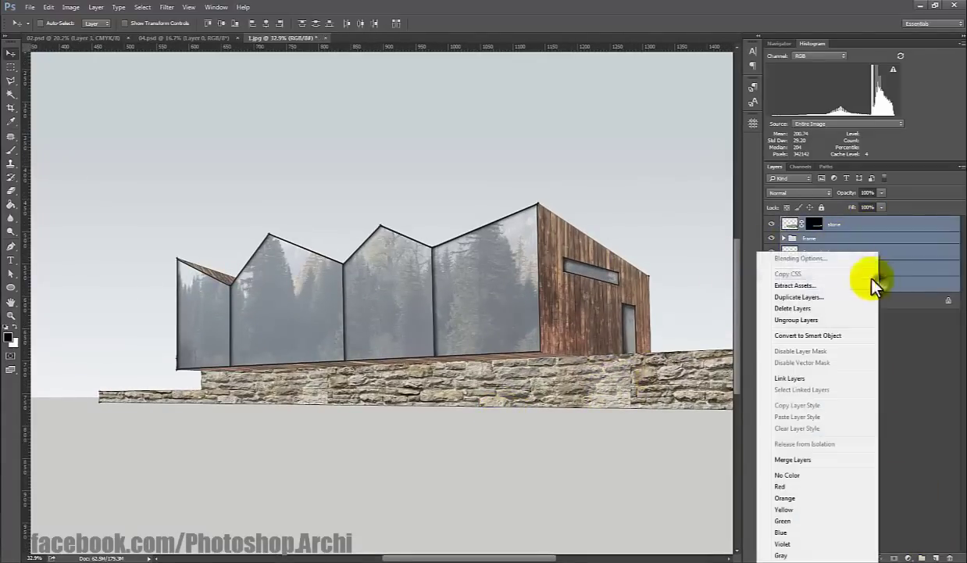
pyautogui.click(813, 320)
pyautogui.rightClick(863, 233)
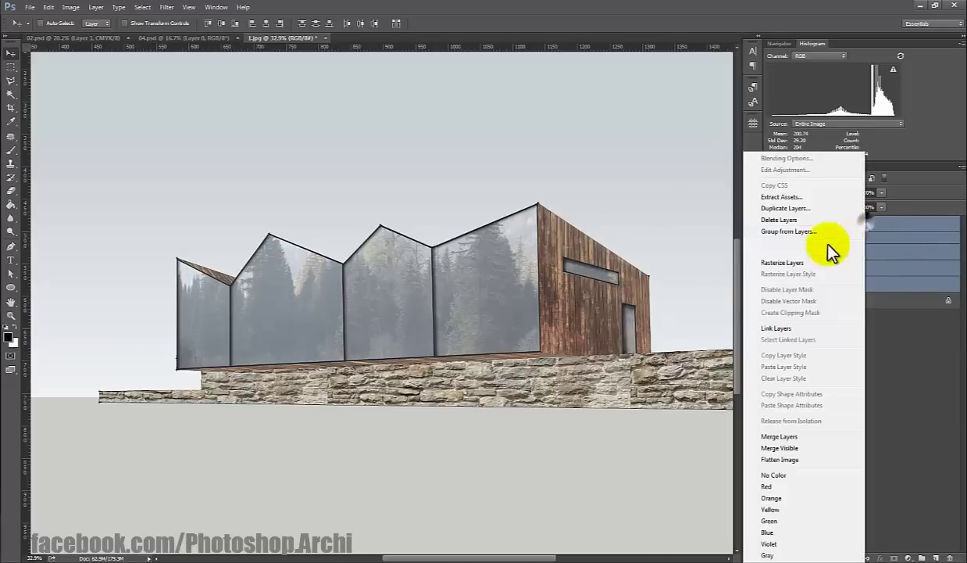
pyautogui.click(810, 232)
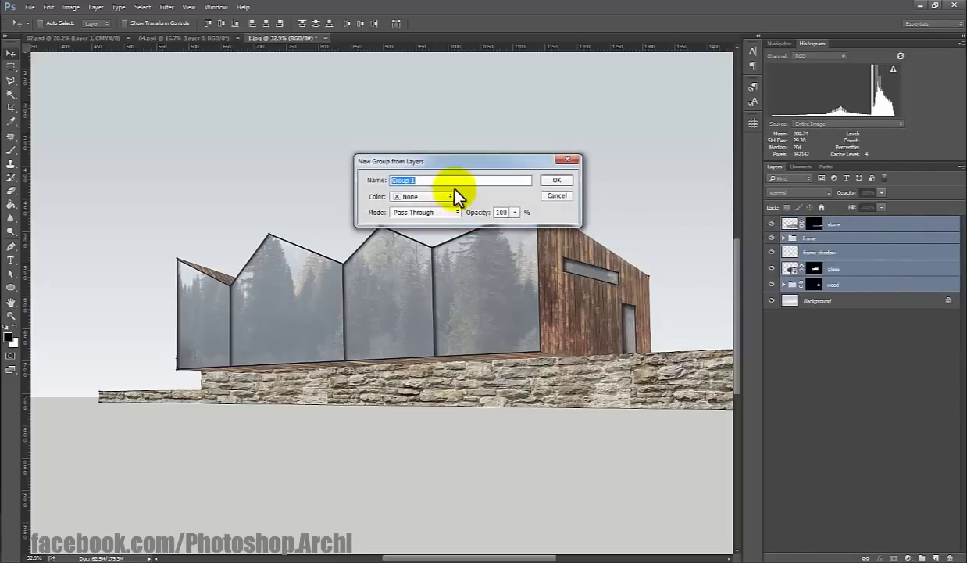
pyautogui.write('material')
pyautogui.press('Return')
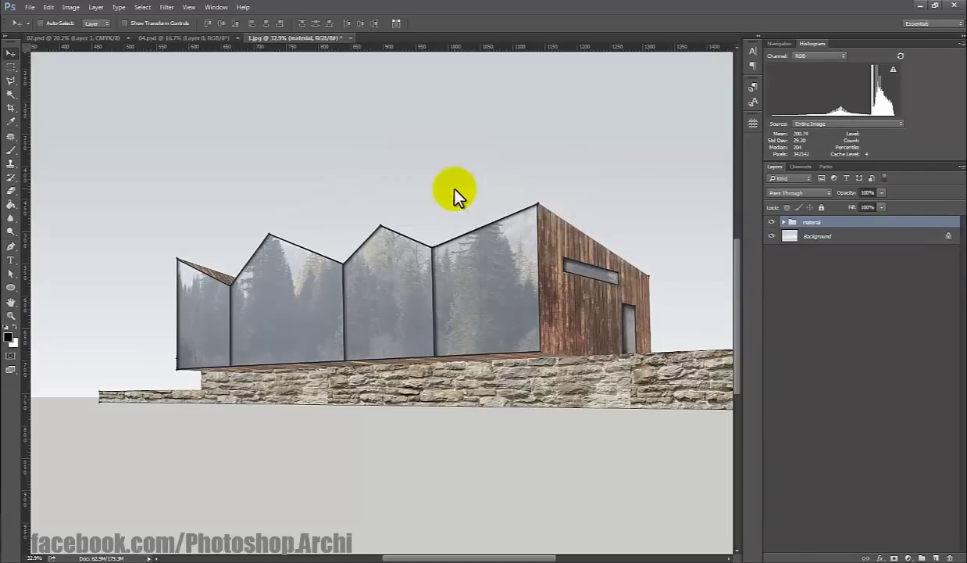
pyautogui.scroll(-3, 529, 371)
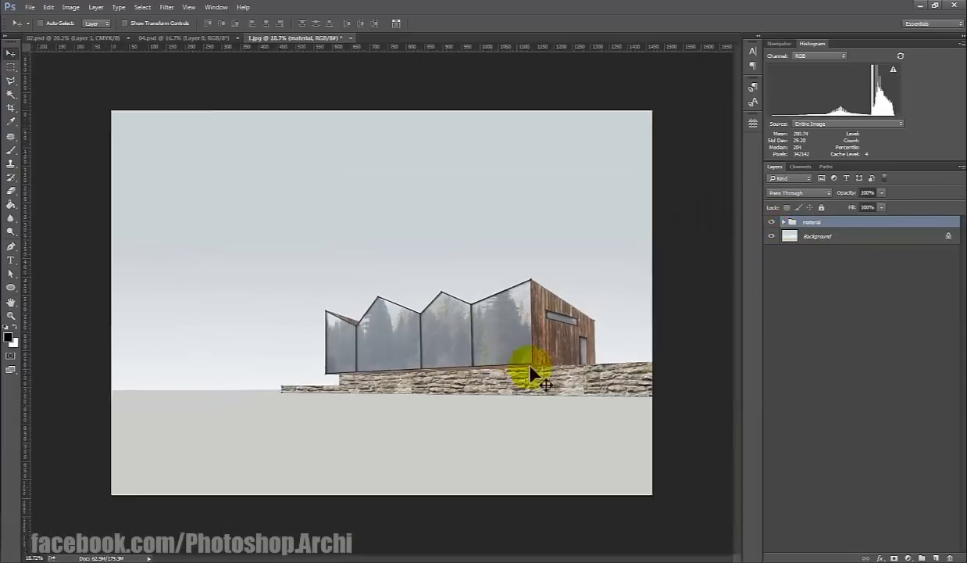
pyautogui.scroll(2, 529, 372)
# Step: Hide the material group and Magic Wand-select the white side wall on Background
pyautogui.click(772, 225)
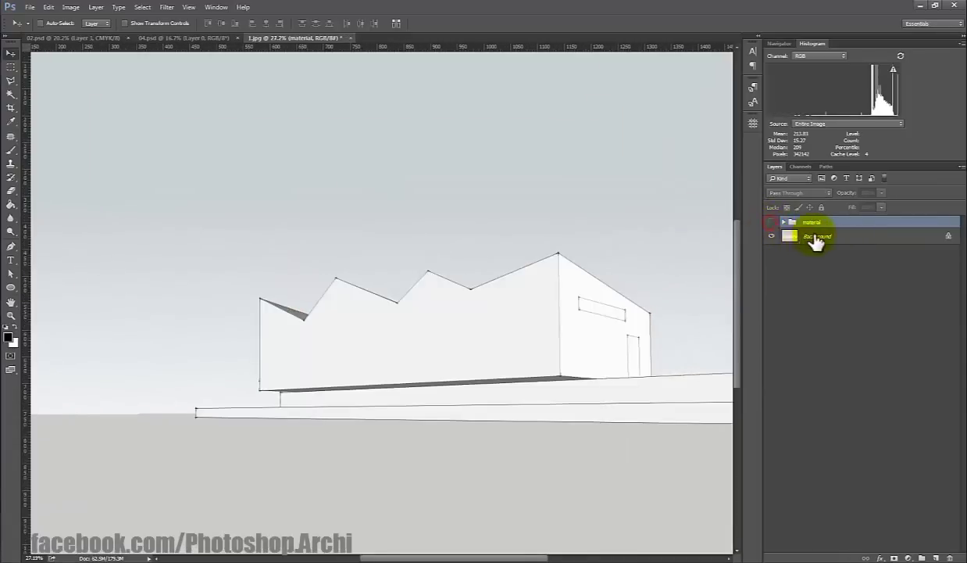
pyautogui.click(815, 236)
pyautogui.press('w')
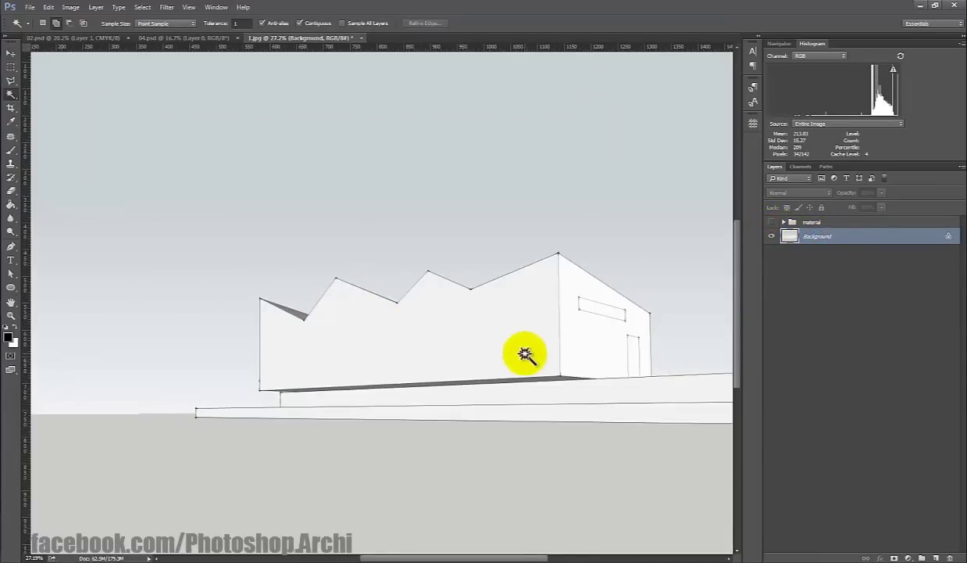
pyautogui.scroll(2, 346, 320)
pyautogui.scroll(1, 561, 339)
pyautogui.click(556, 336)
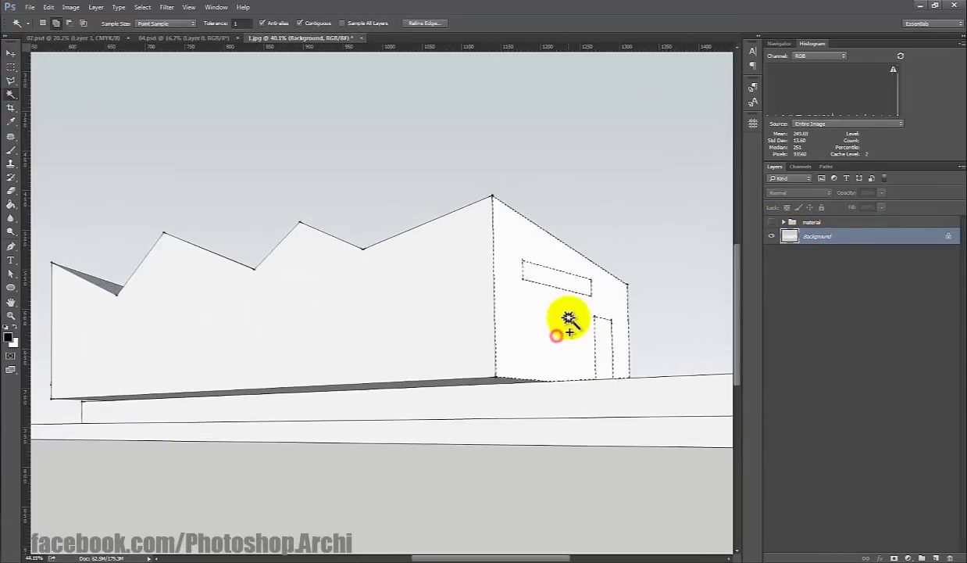
pyautogui.scroll(1, 557, 336)
# Step: Add the door and window area to the wall selection with the Polygonal Lasso
pyautogui.press('l')
pyautogui.click(506, 227)
pyautogui.click(631, 277)
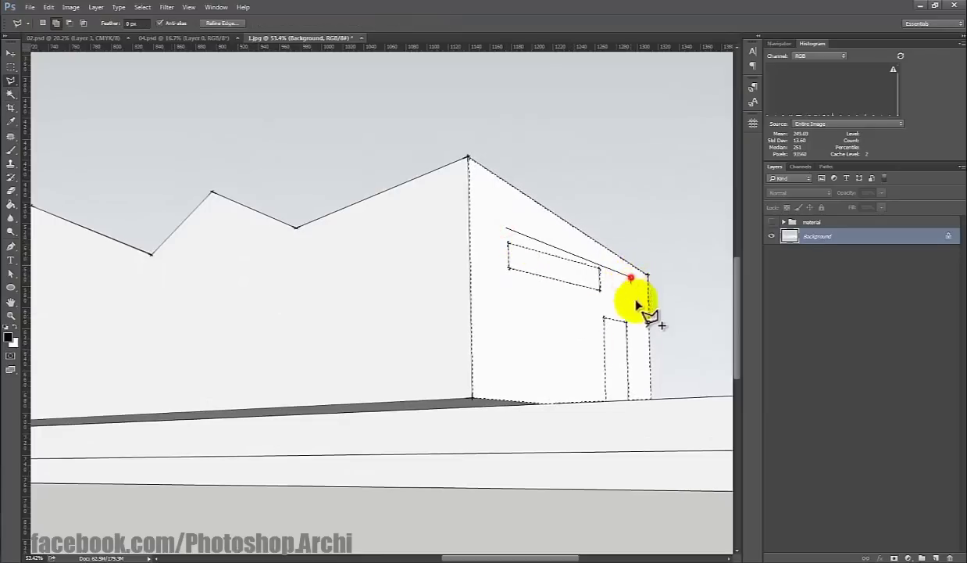
pyautogui.click(636, 401)
pyautogui.click(598, 402)
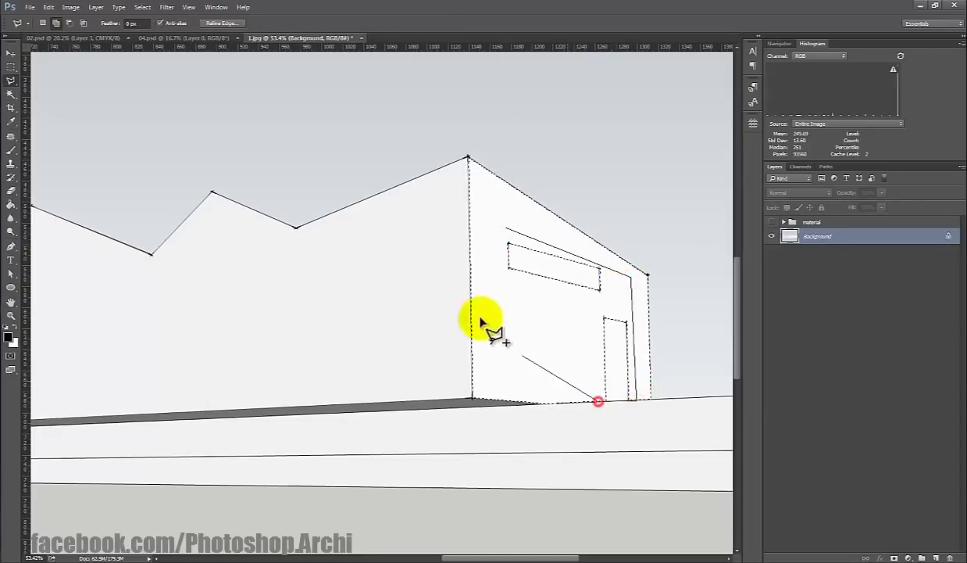
pyautogui.click(507, 227)
pyautogui.scroll(-3, 506, 227)
# Step: Show the material group and add a Curves adjustment pulled down to darken the wall
pyautogui.click(772, 222)
pyautogui.click(843, 223)
pyautogui.hotkey('ctrl', '0')
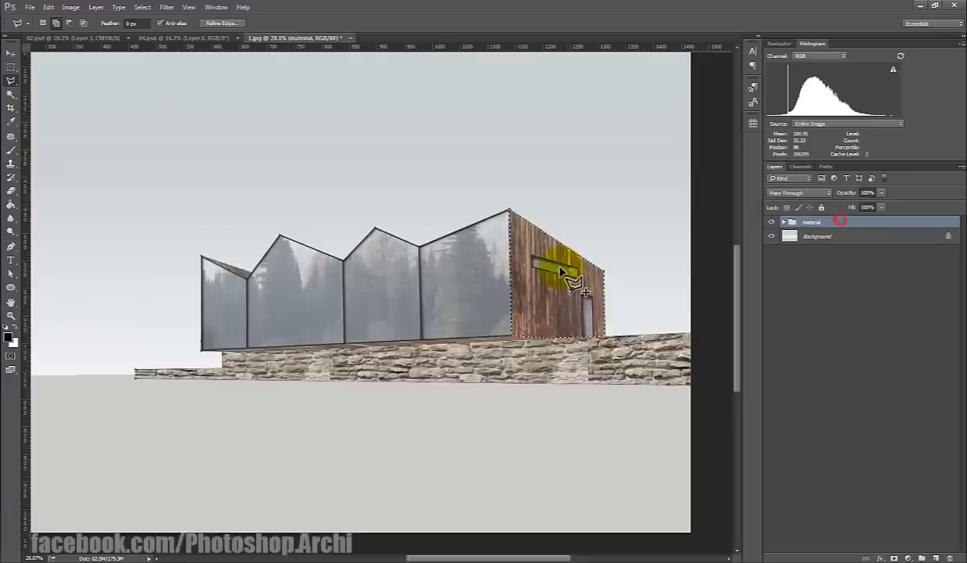
pyautogui.click(910, 557)
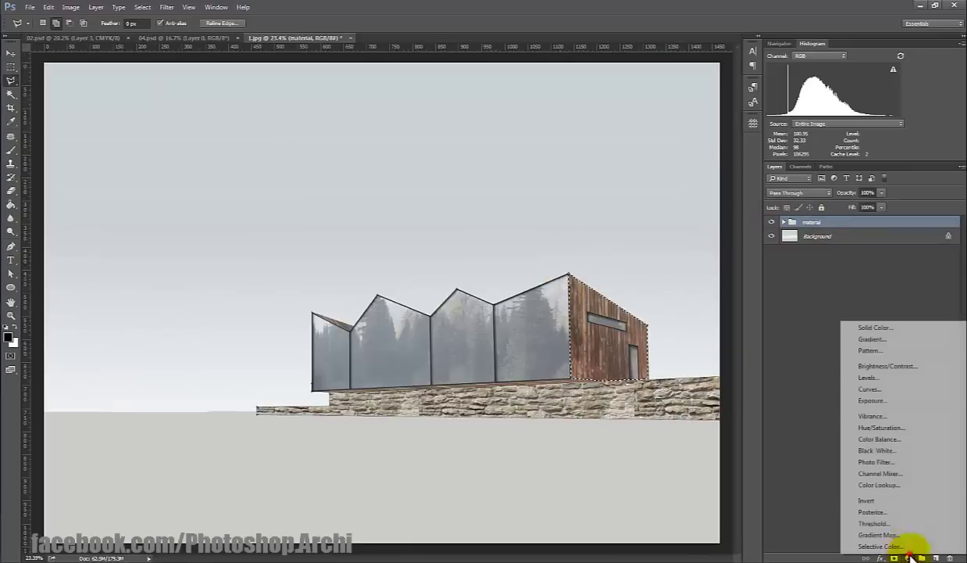
pyautogui.click(869, 388)
pyautogui.moveTo(313, 222); pyautogui.dragTo(314, 246)
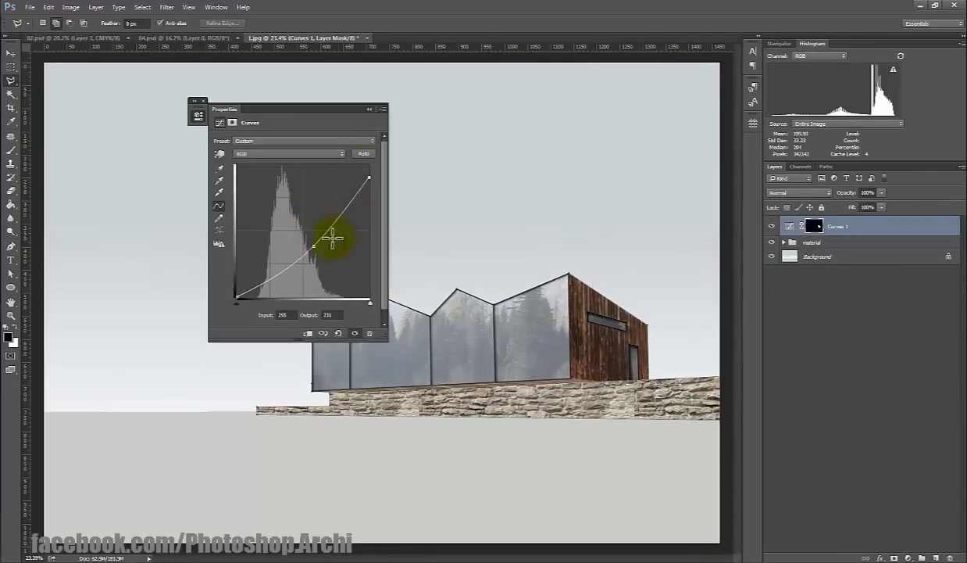
pyautogui.moveTo(332, 236); pyautogui.dragTo(313, 248)
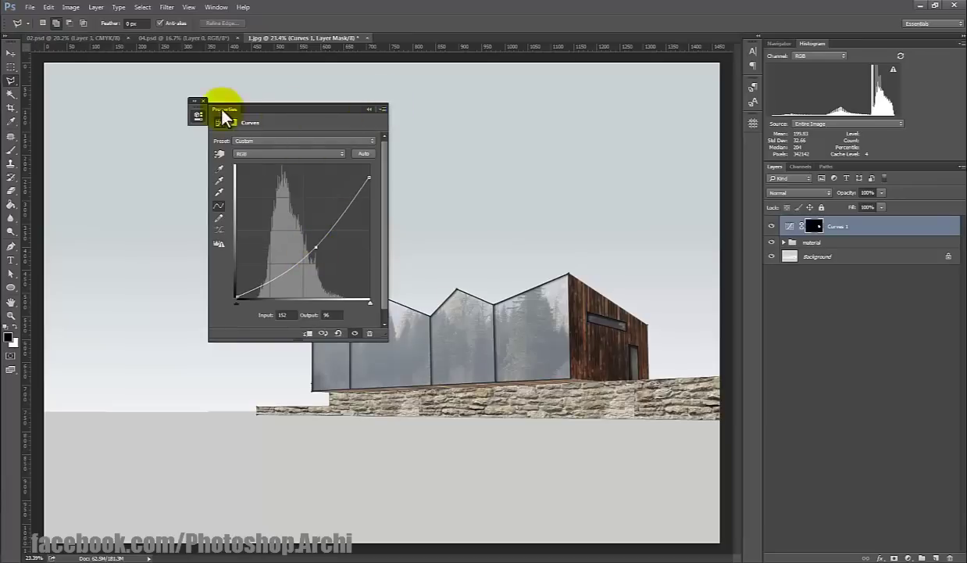
pyautogui.click(196, 100)
pyautogui.scroll(5, 501, 377)
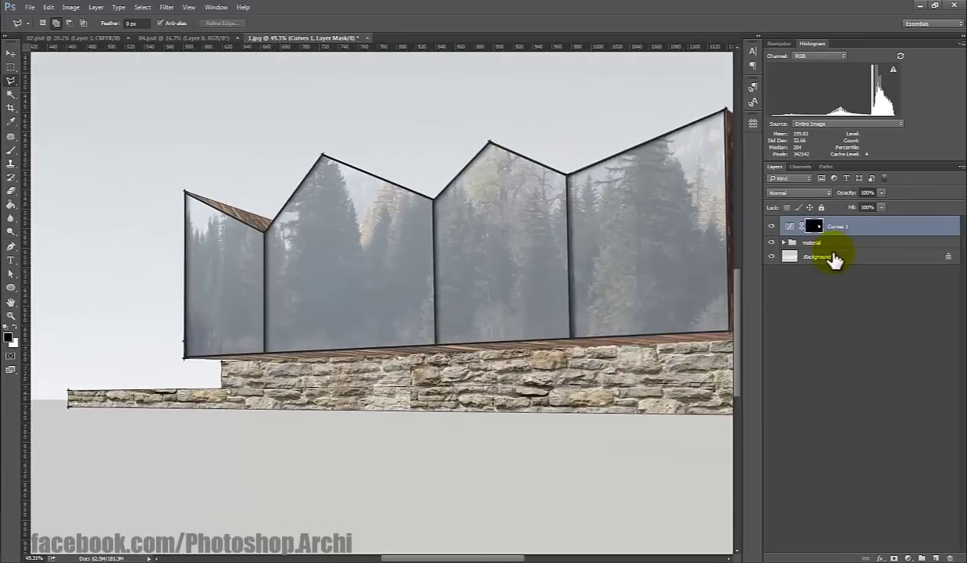
# Step: Magic Wand-select the thin ledge under the glass on the Background layer
pyautogui.click(835, 261)
pyautogui.press('w')
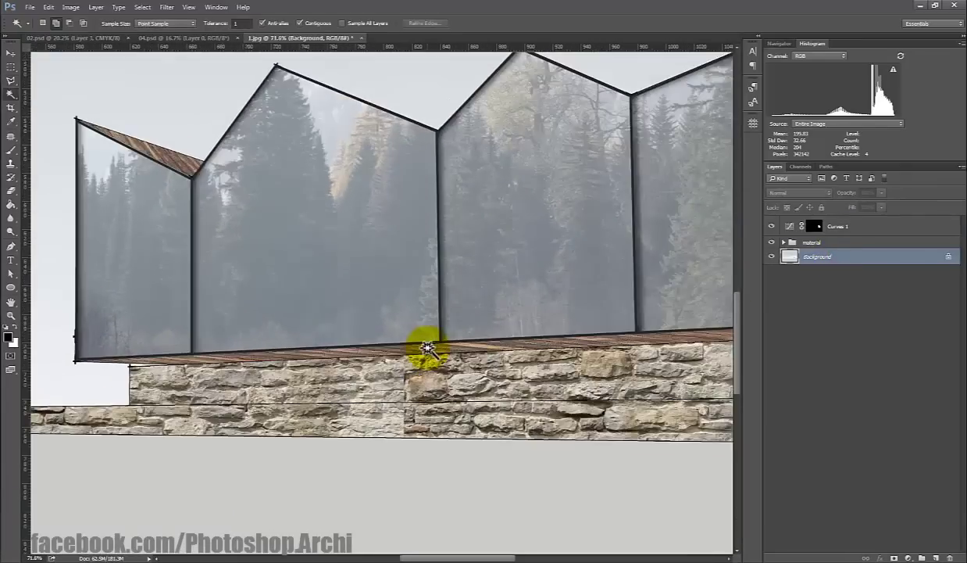
pyautogui.scroll(-2, 238, 328)
pyautogui.click(836, 226)
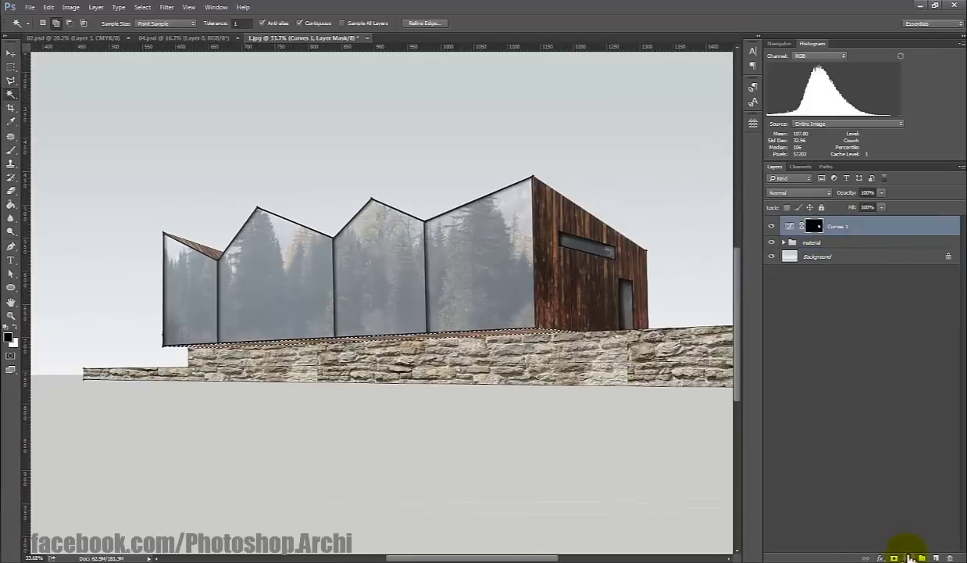
# Step: Add Curves 2 and lower its highlights and midtones to darken the ledge
pyautogui.click(908, 557)
pyautogui.click(860, 377)
pyautogui.moveTo(377, 108); pyautogui.dragTo(538, 75)
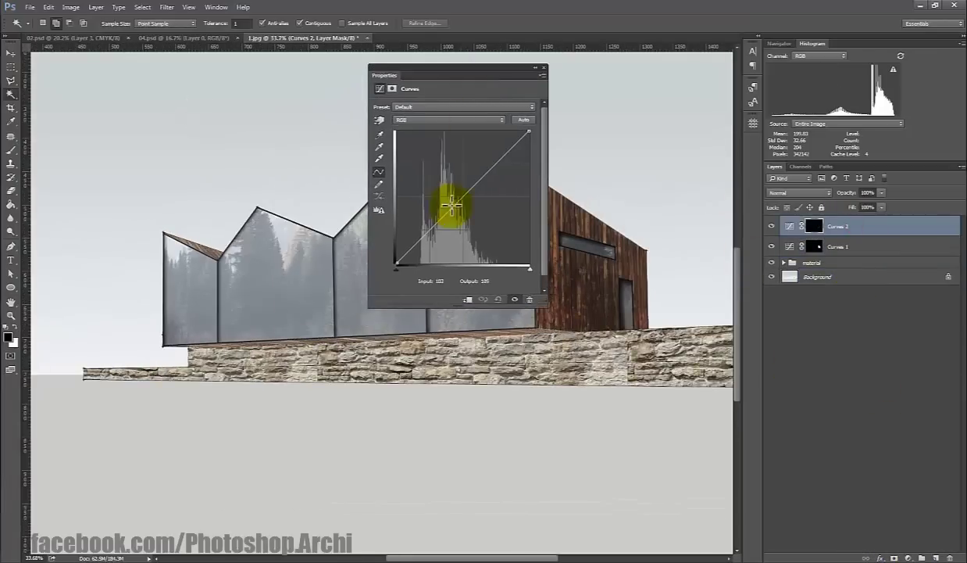
pyautogui.moveTo(453, 206); pyautogui.dragTo(464, 212)
pyautogui.moveTo(528, 135); pyautogui.dragTo(529, 155)
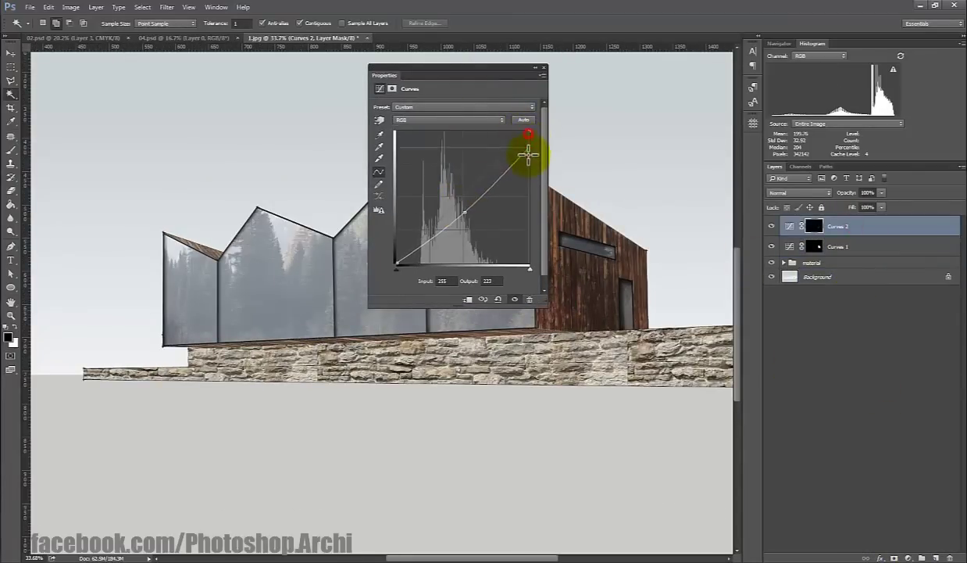
pyautogui.moveTo(464, 213); pyautogui.dragTo(468, 224)
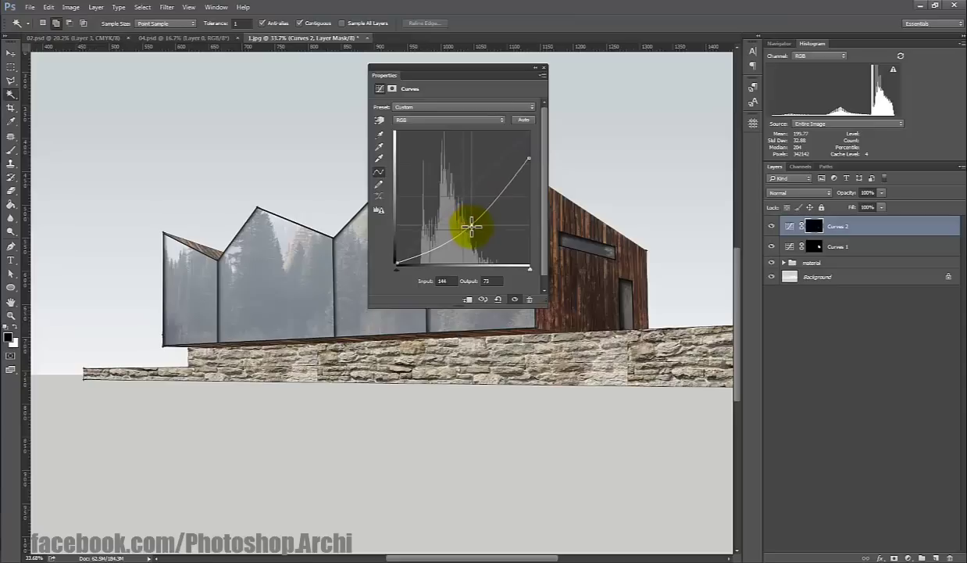
pyautogui.click(541, 69)
pyautogui.scroll(1, 438, 248)
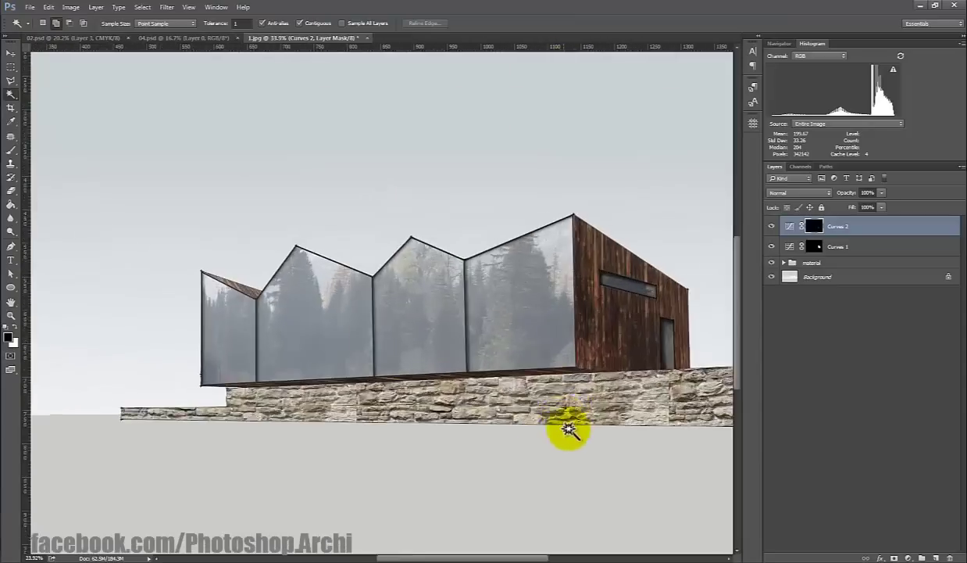
pyautogui.scroll(-1, 568, 432)
pyautogui.scroll(-1, 401, 352)
# Step: Select the stone base on Background and retone it with a Curves 3 adjustment
pyautogui.click(813, 277)
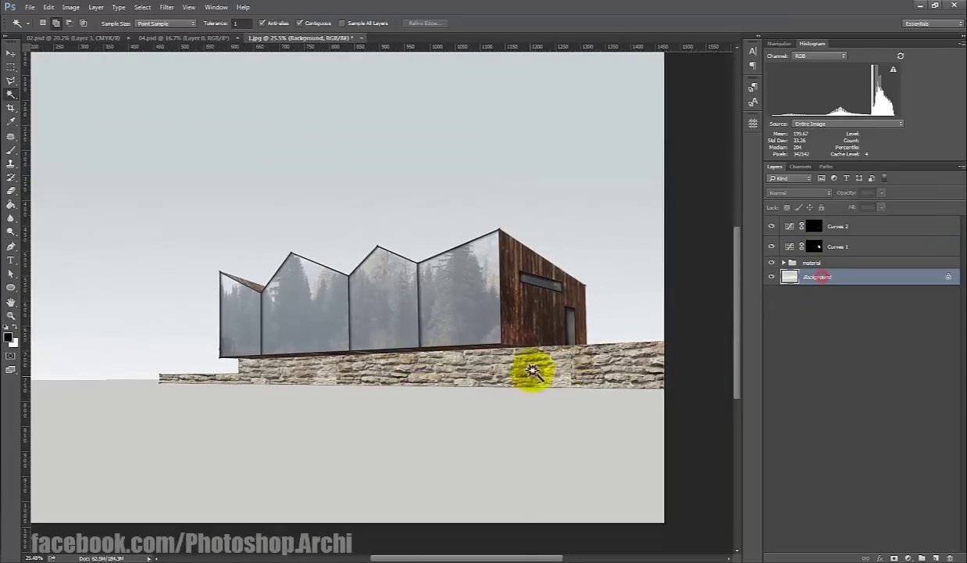
pyautogui.click(528, 375)
pyautogui.click(850, 229)
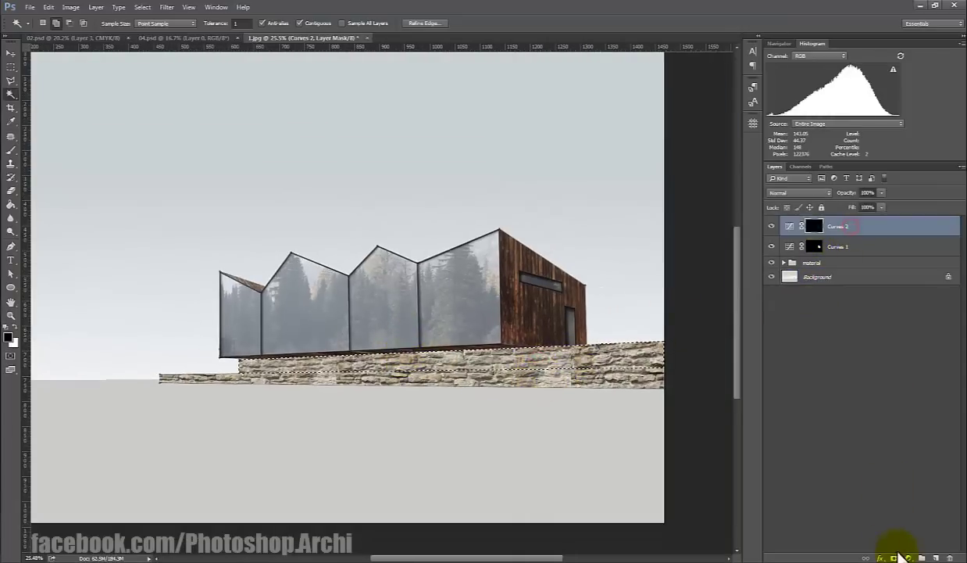
pyautogui.click(904, 557)
pyautogui.click(888, 388)
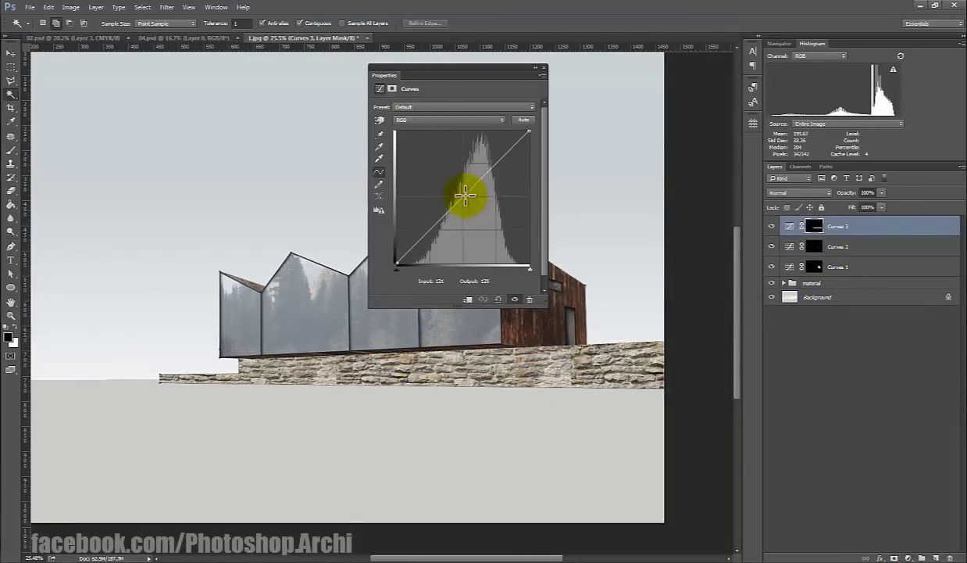
pyautogui.moveTo(459, 192); pyautogui.dragTo(470, 209)
pyautogui.moveTo(531, 135); pyautogui.dragTo(529, 148)
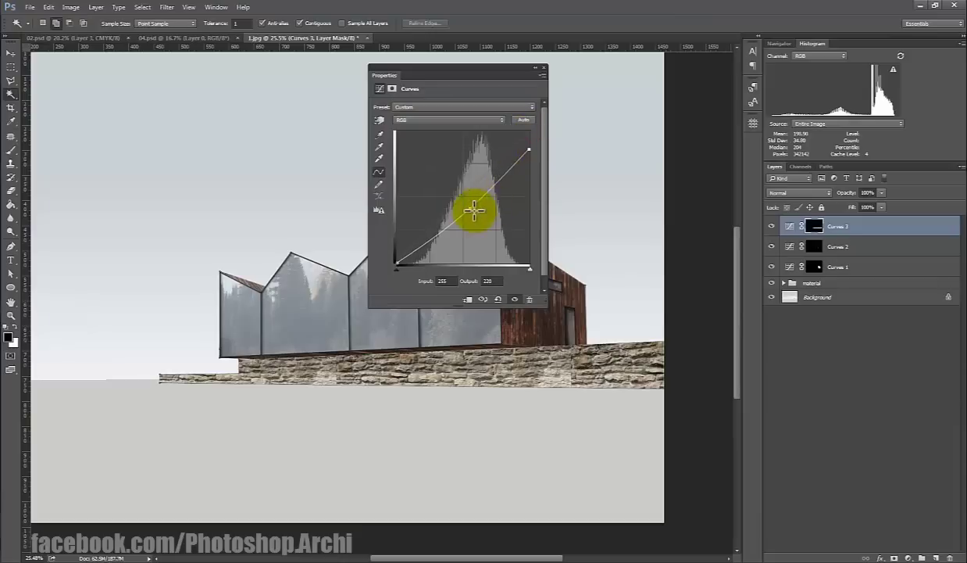
pyautogui.moveTo(470, 209); pyautogui.dragTo(477, 219)
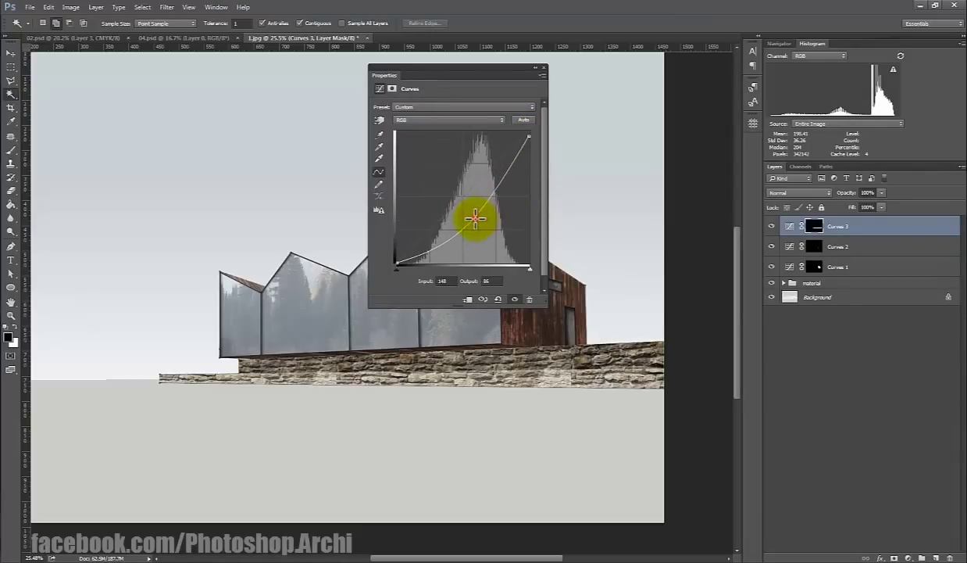
pyautogui.moveTo(475, 218)
pyautogui.mouseDown()
pyautogui.moveTo(503, 168)
pyautogui.moveTo(529, 67)
pyautogui.mouseUp()
pyautogui.click(545, 69)
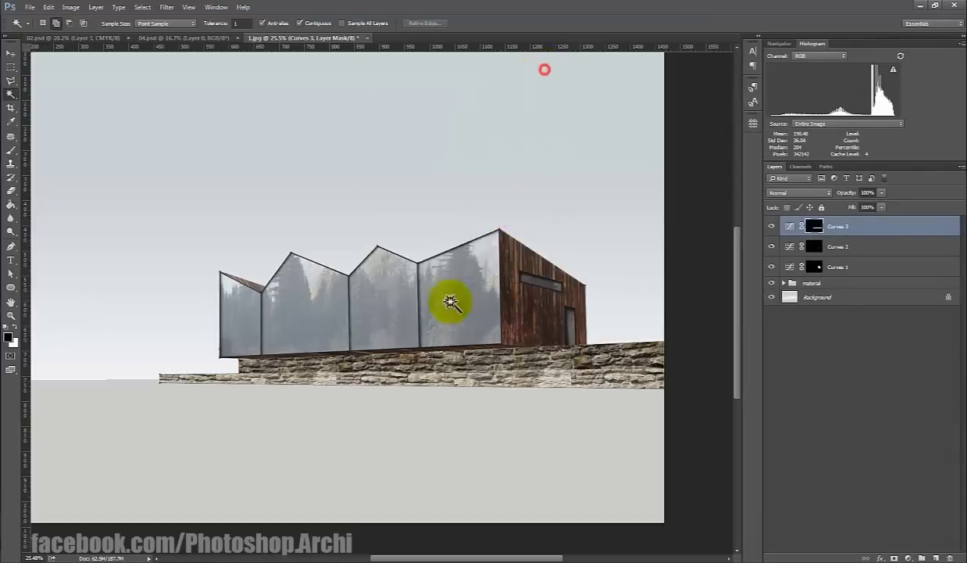
pyautogui.scroll(-3, 451, 302)
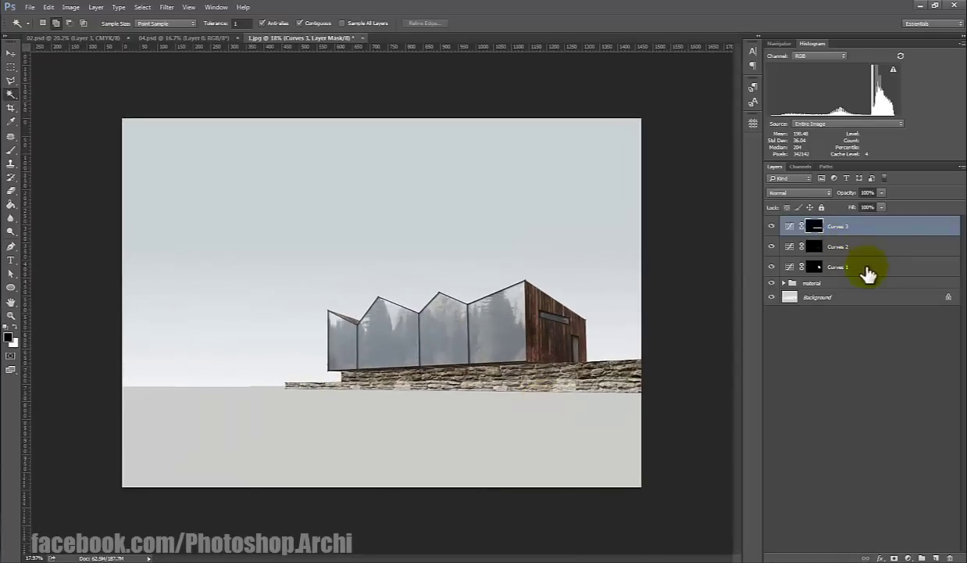
# Step: Magic Wand-select the glass panels on the Background layer
pyautogui.scroll(2, 372, 324)
pyautogui.scroll(1, 372, 324)
pyautogui.click(820, 298)
pyautogui.scroll(2, 346, 323)
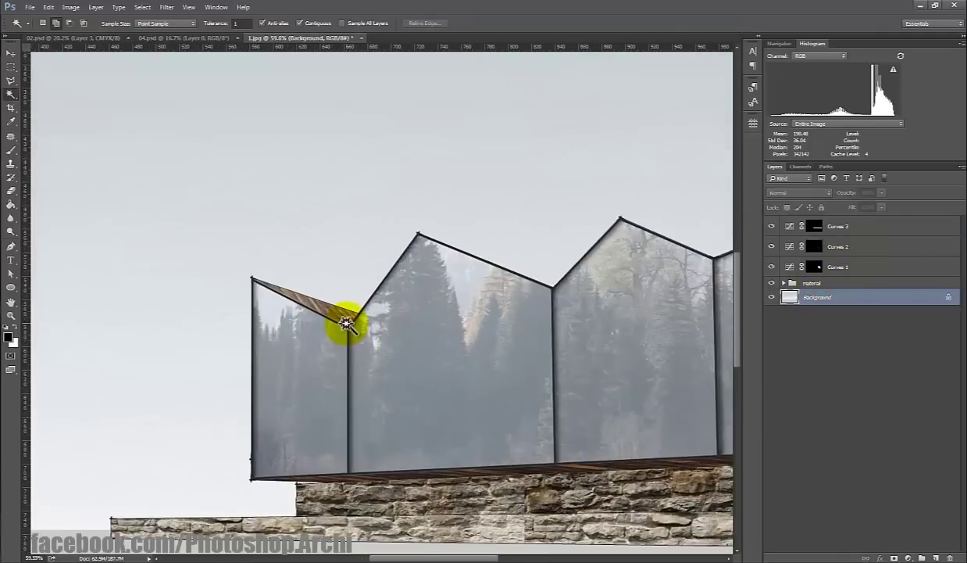
pyautogui.click(307, 311)
pyautogui.scroll(-3, 307, 311)
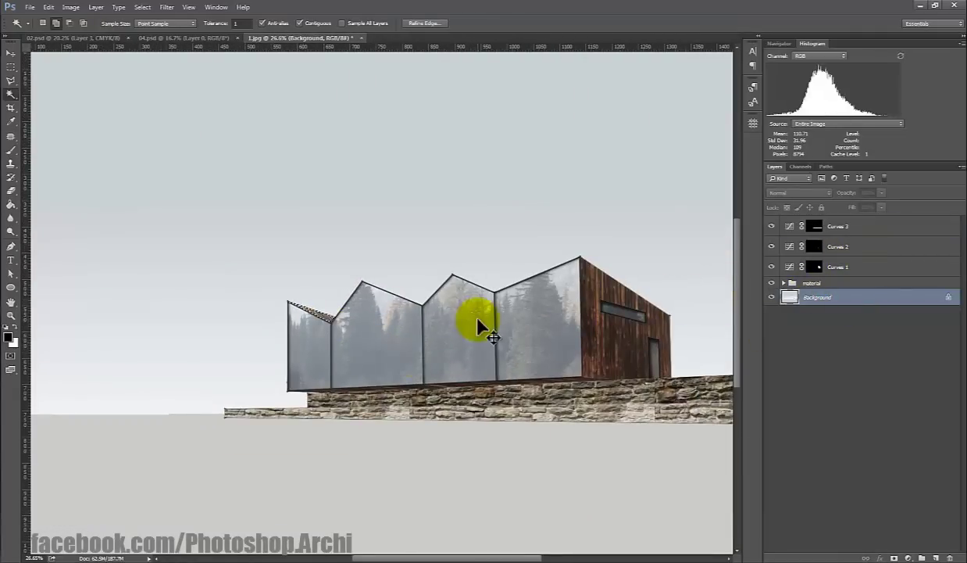
pyautogui.scroll(-2, 521, 336)
pyautogui.scroll(-1, 460, 362)
pyautogui.scroll(1, 444, 359)
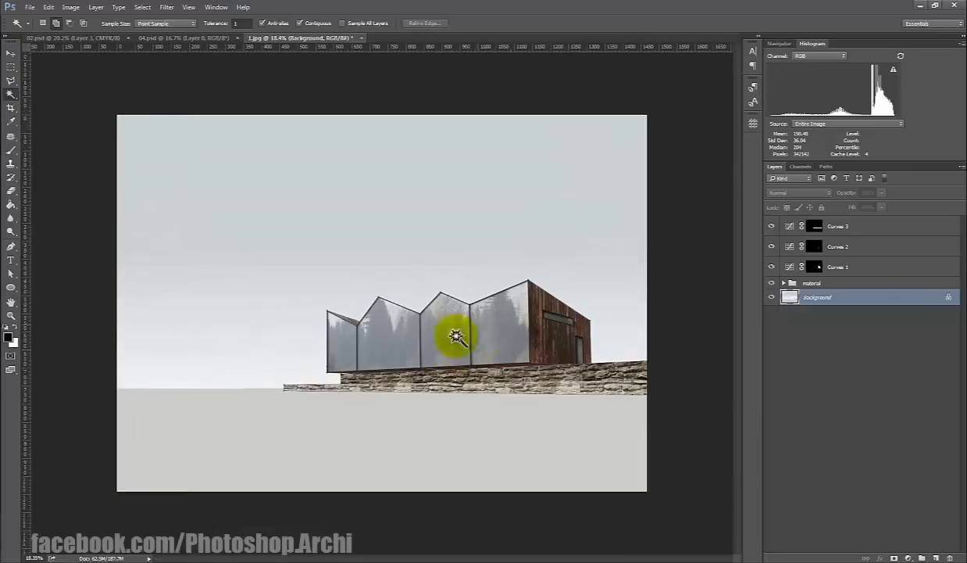
pyautogui.scroll(-1, 456, 335)
pyautogui.scroll(1, 497, 329)
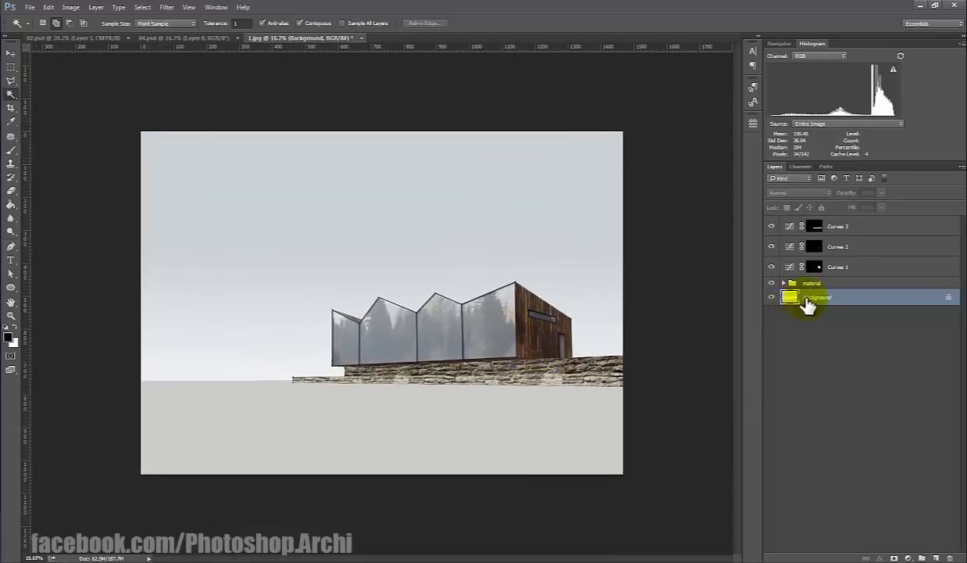
pyautogui.click(478, 328)
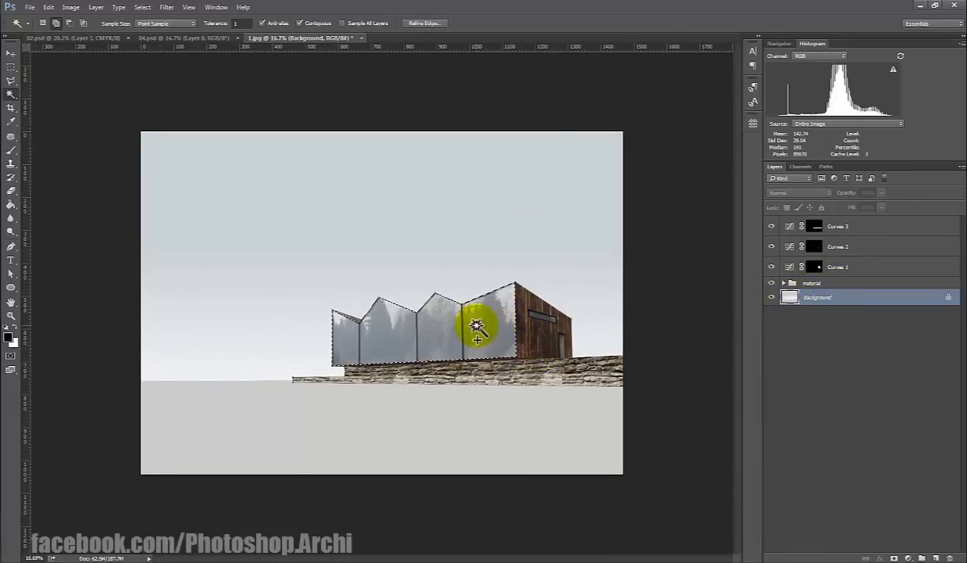
# Step: Add Curves 4 with a slightly lowered midpoint, then select all four curves layers
pyautogui.click(838, 225)
pyautogui.click(908, 557)
pyautogui.click(880, 389)
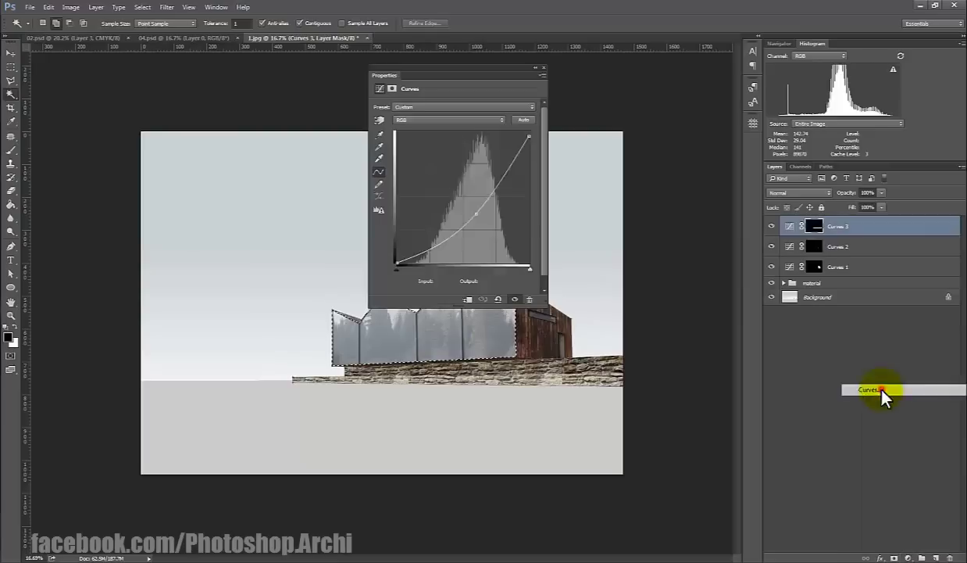
pyautogui.moveTo(461, 188); pyautogui.dragTo(467, 207)
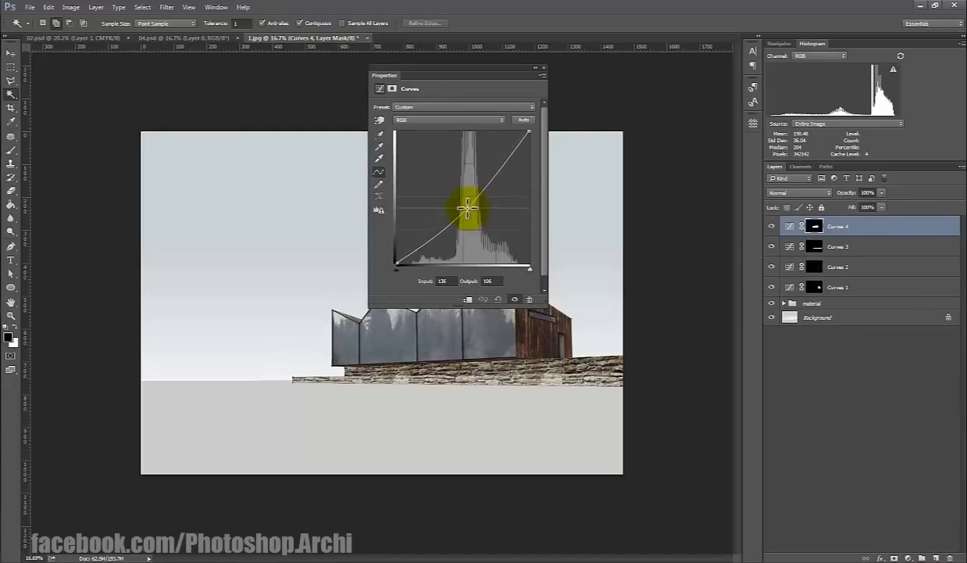
pyautogui.keyDown('shift'); pyautogui.click(896, 287); pyautogui.keyUp('shift')
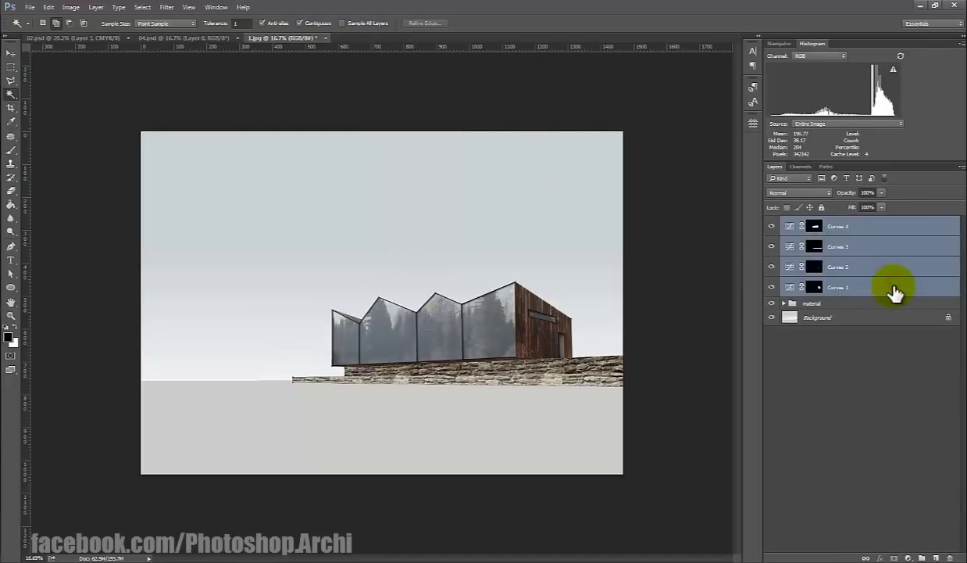
# Step: Group the curves layers into a 'shadow' group and toggle it to compare
pyautogui.hotkey('ctrl', 'g')
pyautogui.write('shadow')
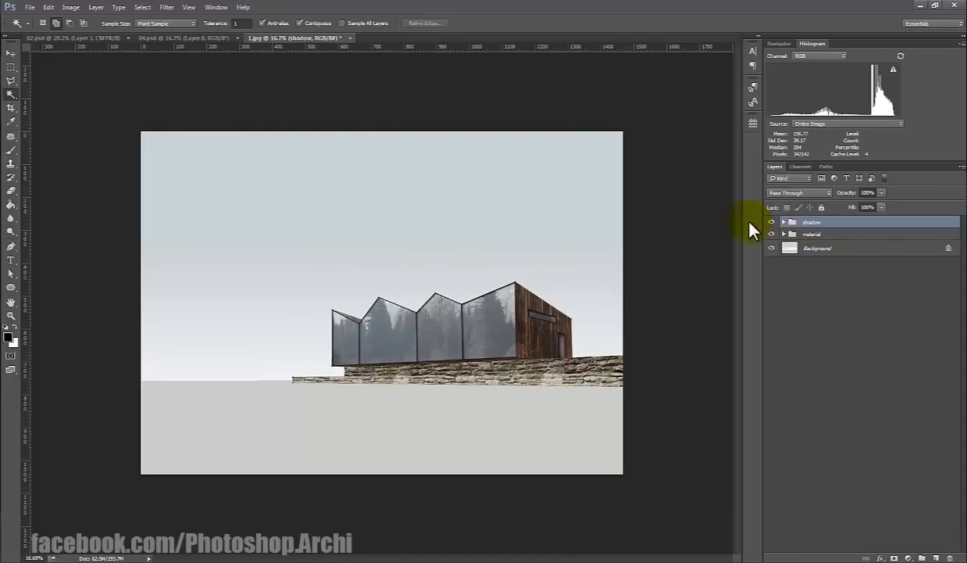
pyautogui.click(771, 222)
pyautogui.click(772, 222)
pyautogui.click(771, 222)
pyautogui.click(771, 222)
# Step: Unlock the Background as Layer 0 and mask out its sky using a Magic Wand selection
pyautogui.scroll(-1, 518, 314)
pyautogui.press('v')
pyautogui.scroll(-1, 438, 324)
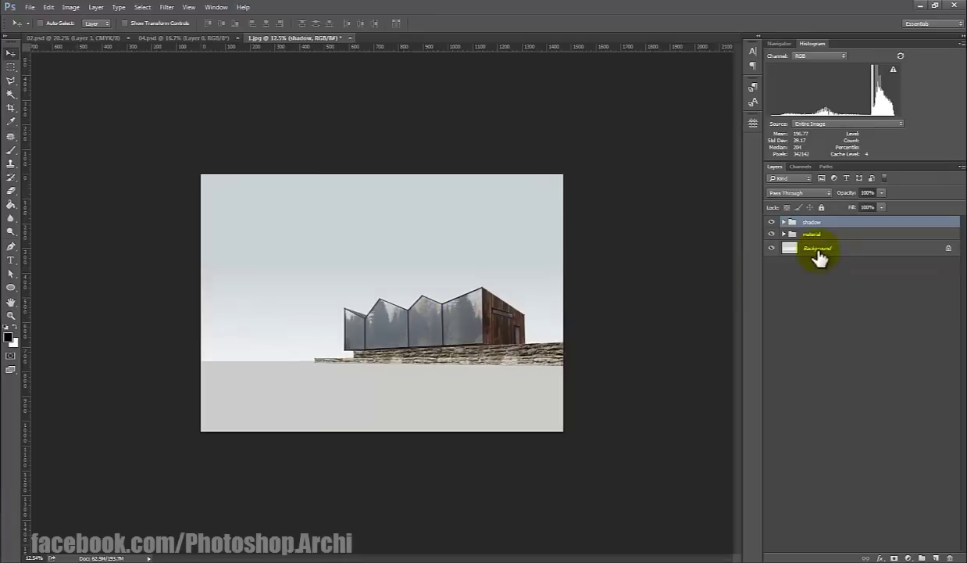
pyautogui.click(878, 250)
pyautogui.doubleClick(950, 250)
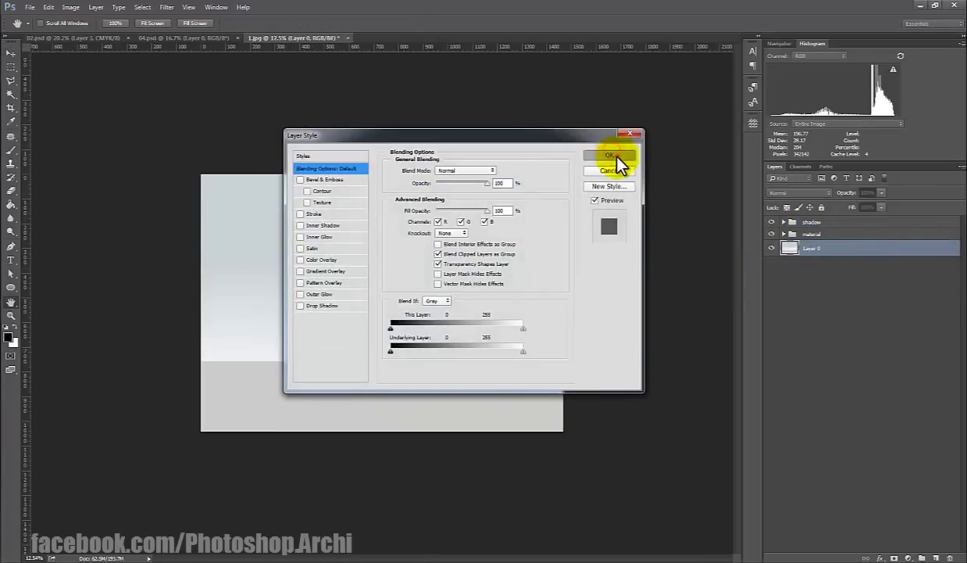
pyautogui.click(614, 157)
pyautogui.press('w')
pyautogui.click(400, 269)
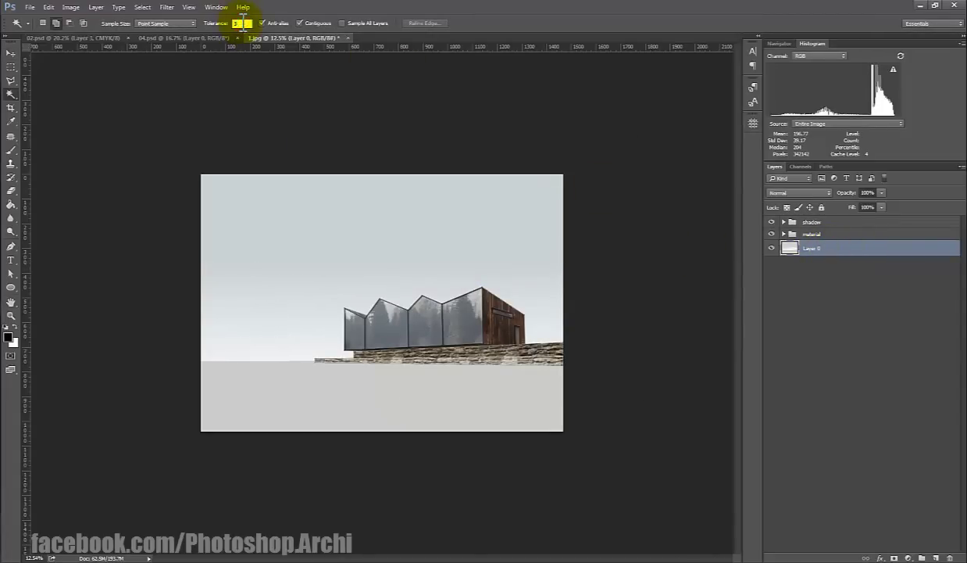
pyautogui.click(368, 227)
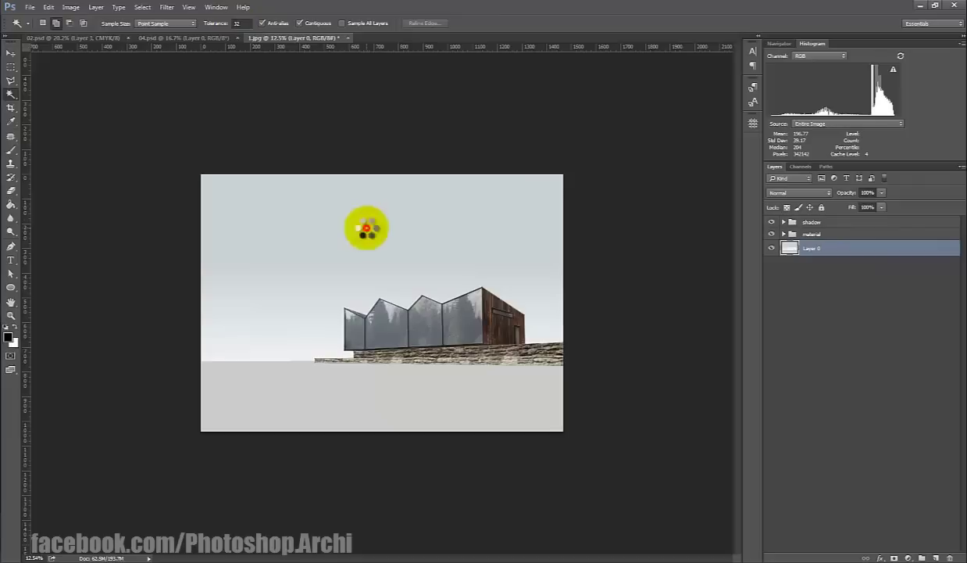
pyautogui.keyDown('shift'); pyautogui.click(319, 352); pyautogui.keyUp('shift')
pyautogui.hotkey('ctrl', 'shift', 'i')
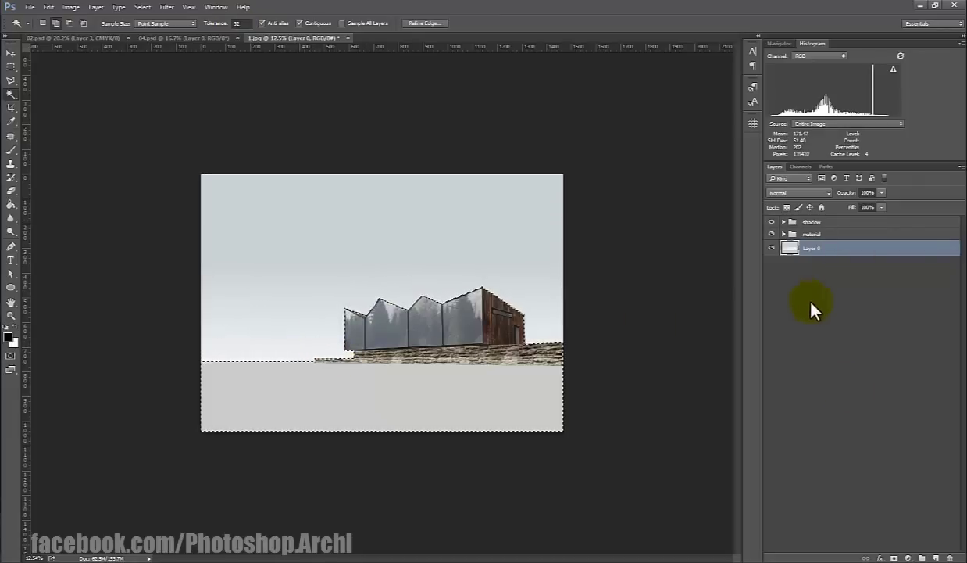
pyautogui.click(895, 558)
pyautogui.hotkey('ctrl', '+')
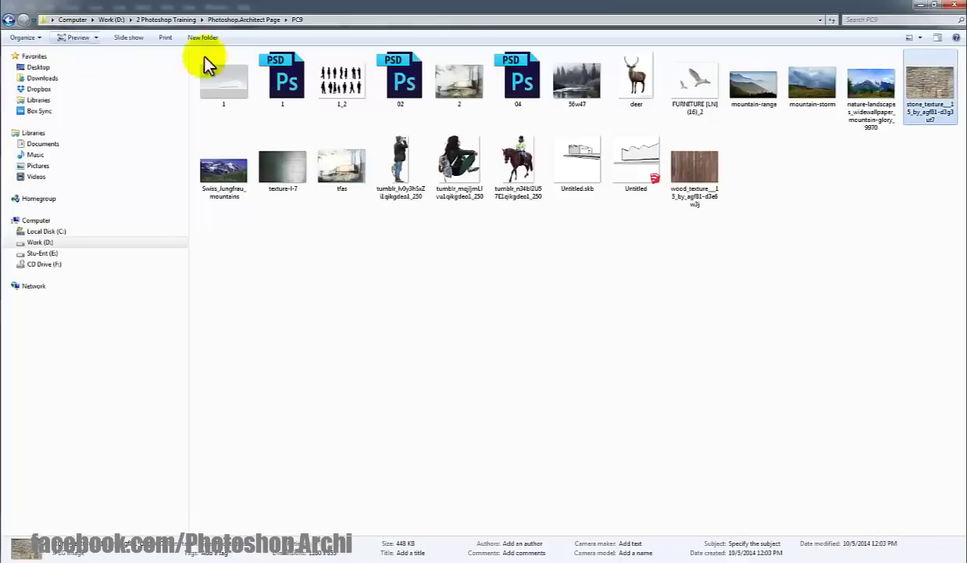
# Step: Drag the mountain-range photo from the image folder onto the canvas
pyautogui.click(553, 81)
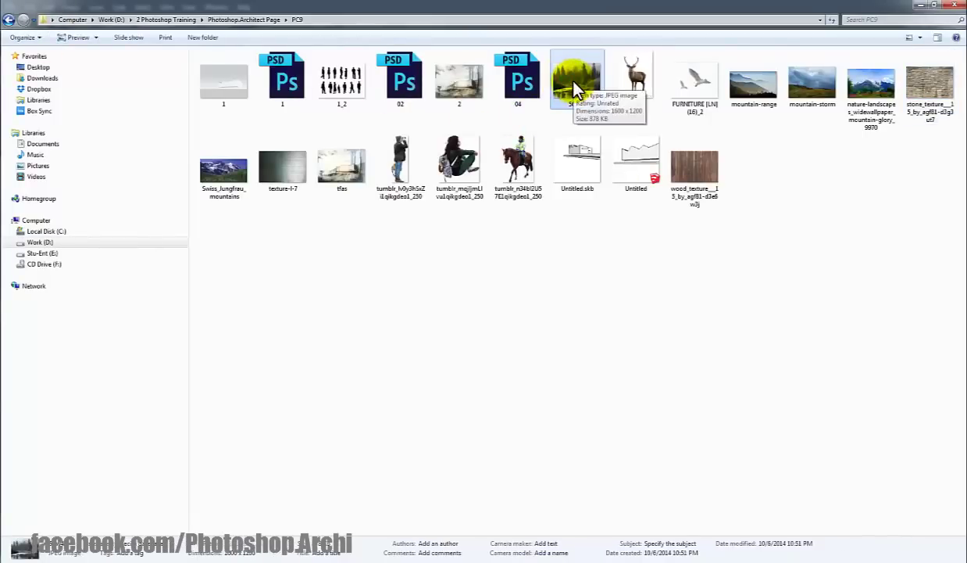
pyautogui.click(750, 86)
pyautogui.moveTo(750, 106); pyautogui.dragTo(345, 281)
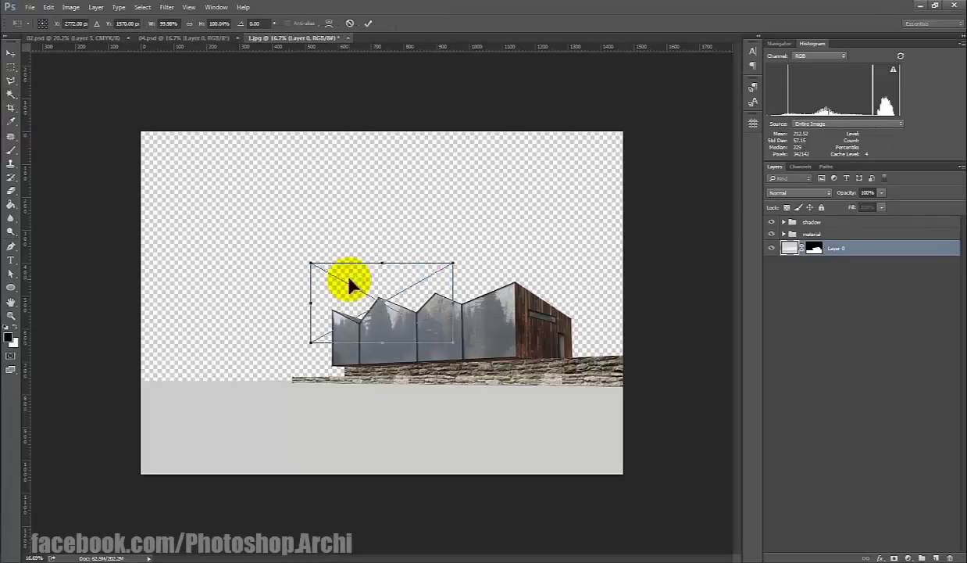
# Step: Enlarge and horizontally flip the mountain-range photo, then place it below Layer 0
pyautogui.moveTo(453, 265); pyautogui.dragTo(623, 166)
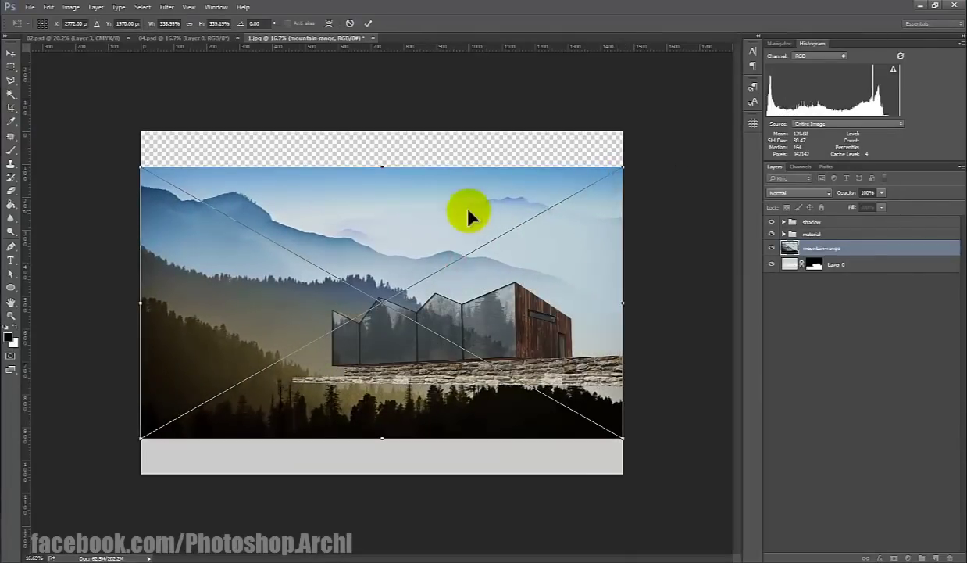
pyautogui.rightClick(469, 212)
pyautogui.click(519, 358)
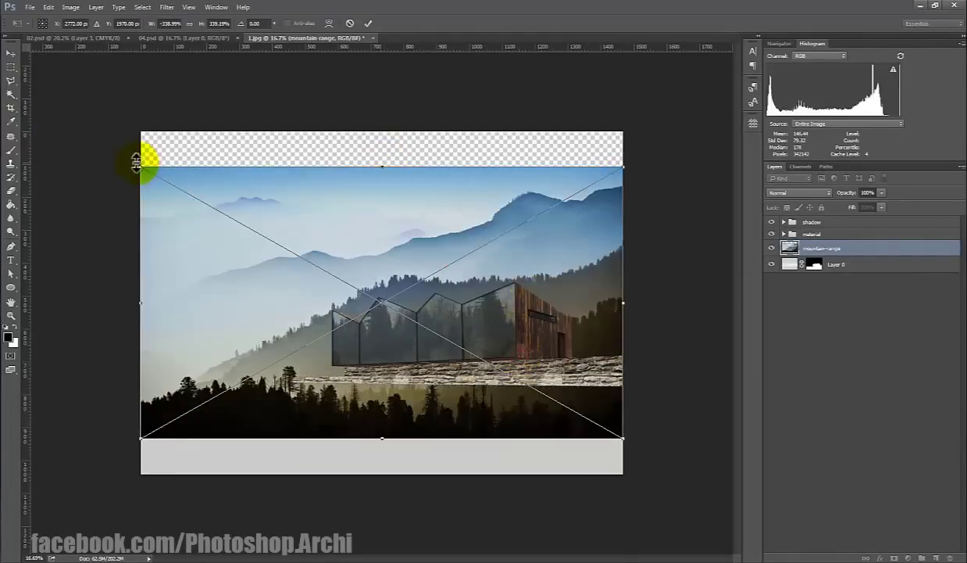
pyautogui.moveTo(141, 166); pyautogui.dragTo(77, 132)
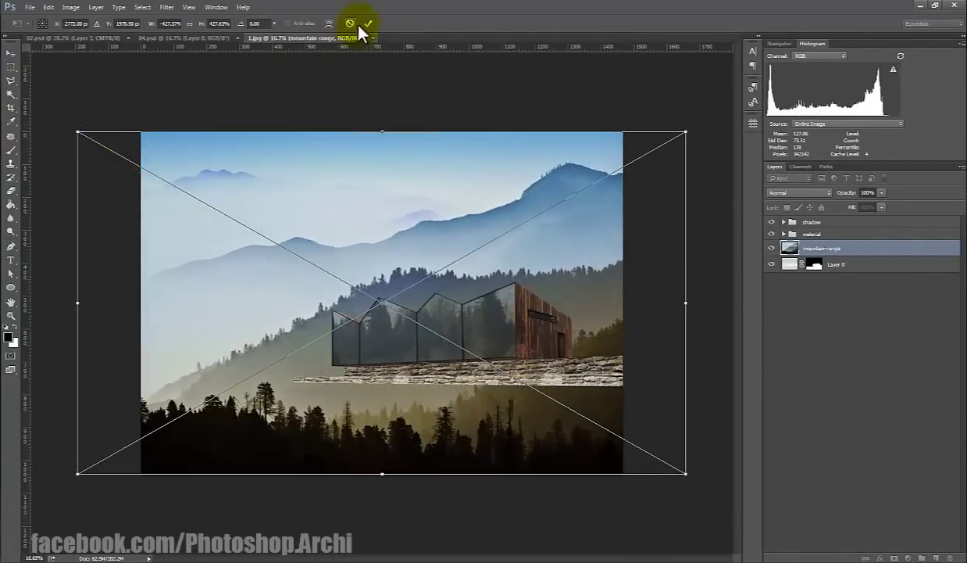
pyautogui.press('Return')
pyautogui.hotkey('ctrl', '[')
pyautogui.hotkey('ctrl', '0')
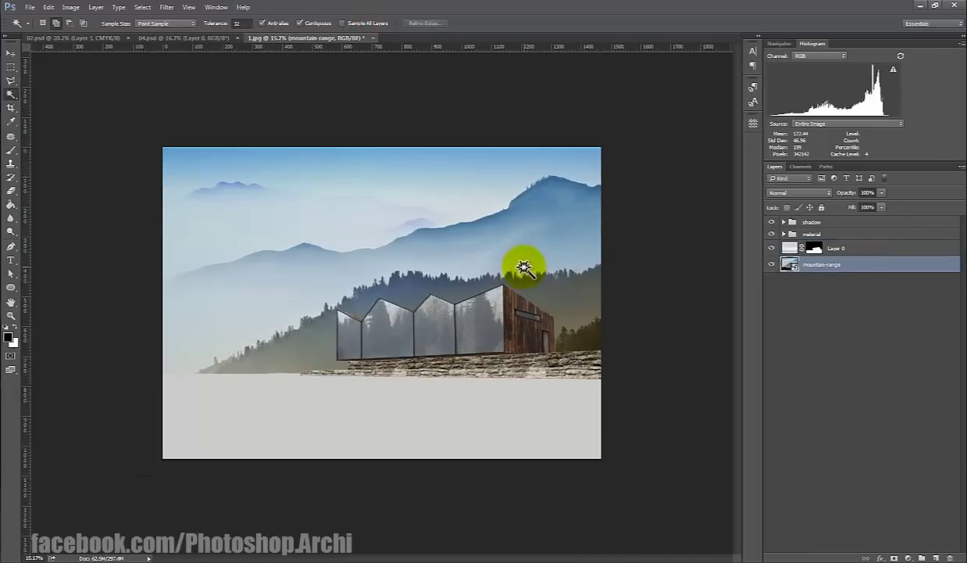
pyautogui.moveTo(504, 276); pyautogui.dragTo(503, 311)
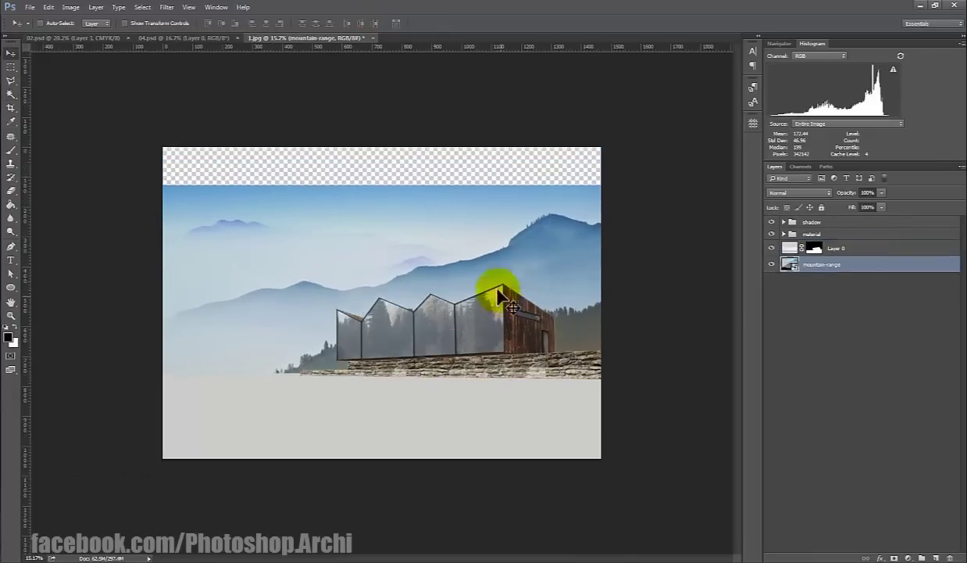
# Step: Delete the grey ground from Layer 0 via Magic Wand so forest shows beneath
pyautogui.scroll(-1, 485, 277)
pyautogui.scroll(1, 472, 270)
pyautogui.click(789, 248)
pyautogui.press('w')
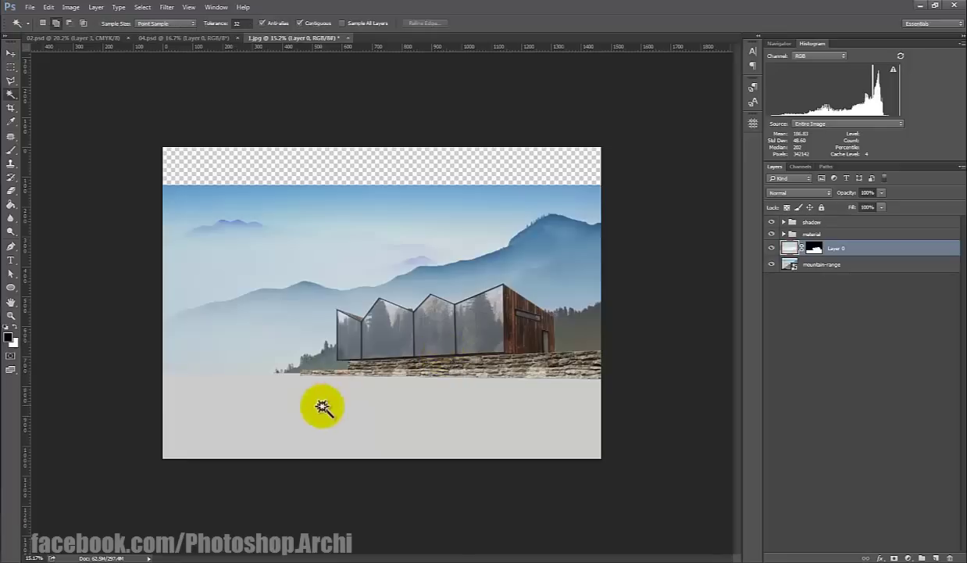
pyautogui.click(334, 398)
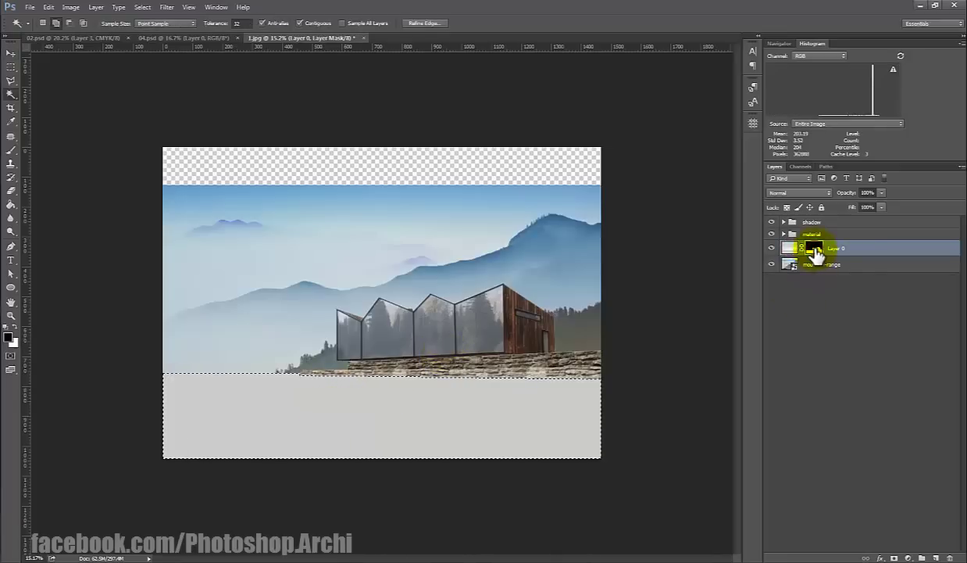
pyautogui.press('Delete')
pyautogui.hotkey('ctrl', 'd')
# Step: Drag the mountain-storm photo from the PC9 folder in Explorer onto the Photoshop canvas
pyautogui.press('v')
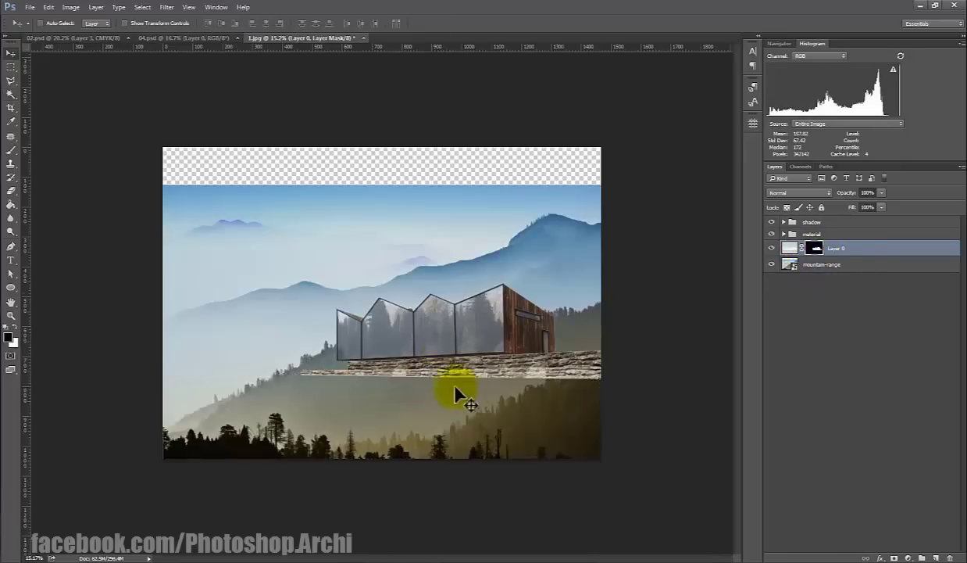
pyautogui.hotkey('alt', 'Tab')
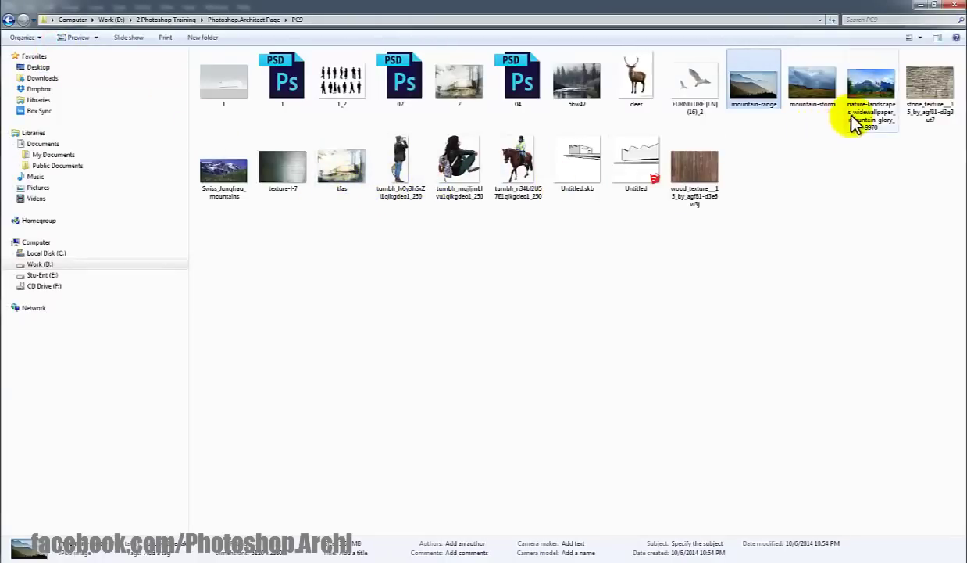
pyautogui.moveTo(812, 92)
pyautogui.mouseDown()
pyautogui.moveTo(438, 276)
pyautogui.moveTo(639, 201)
pyautogui.mouseUp()
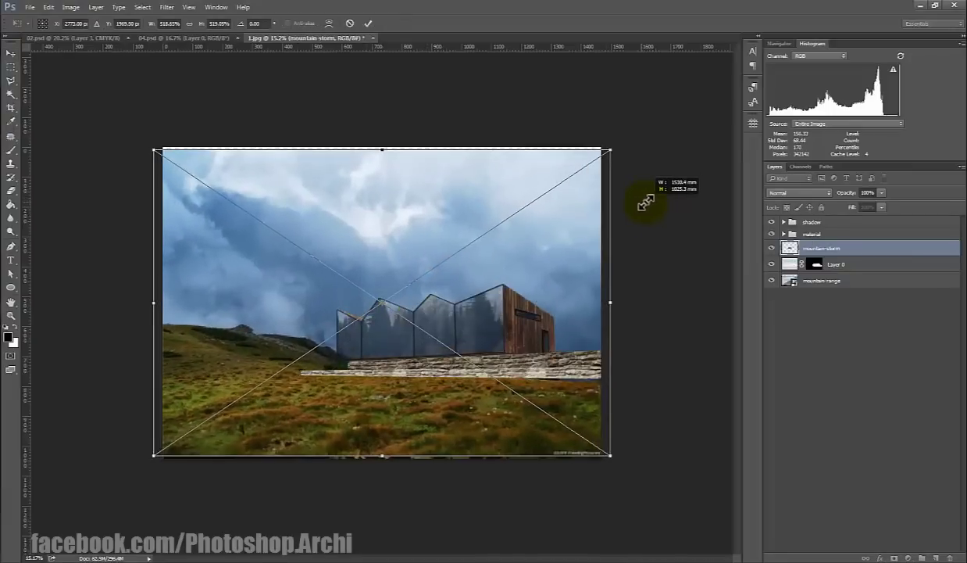
# Step: Flip the mountain-storm photo horizontally, scale it past the canvas edges and commit
pyautogui.rightClick(540, 267)
pyautogui.click(578, 412)
pyautogui.moveTo(555, 210); pyautogui.dragTo(557, 215)
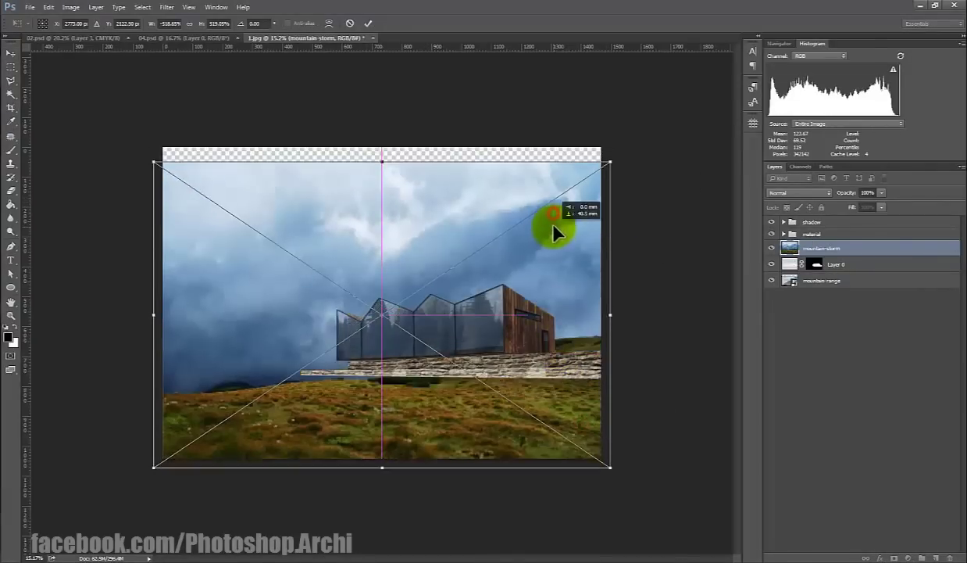
pyautogui.moveTo(611, 450); pyautogui.dragTo(629, 462)
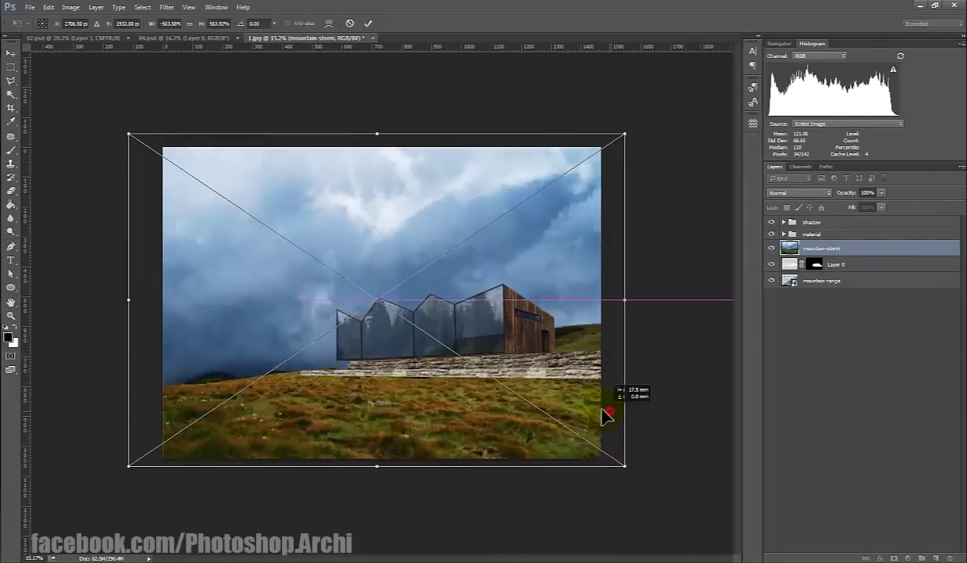
pyautogui.moveTo(615, 412); pyautogui.dragTo(600, 419)
pyautogui.click(553, 311)
pyautogui.moveTo(122, 138); pyautogui.dragTo(116, 125)
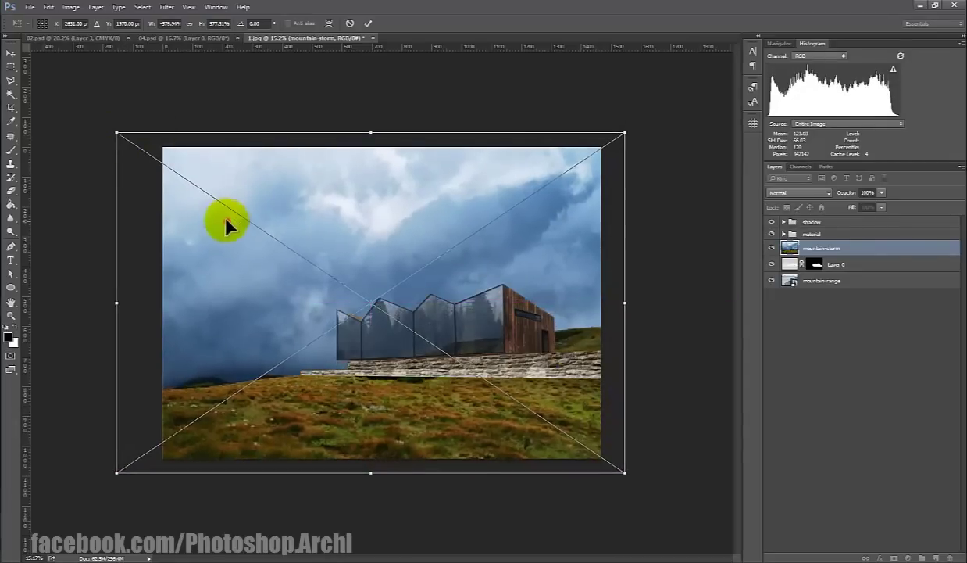
pyautogui.moveTo(227, 226); pyautogui.dragTo(227, 219)
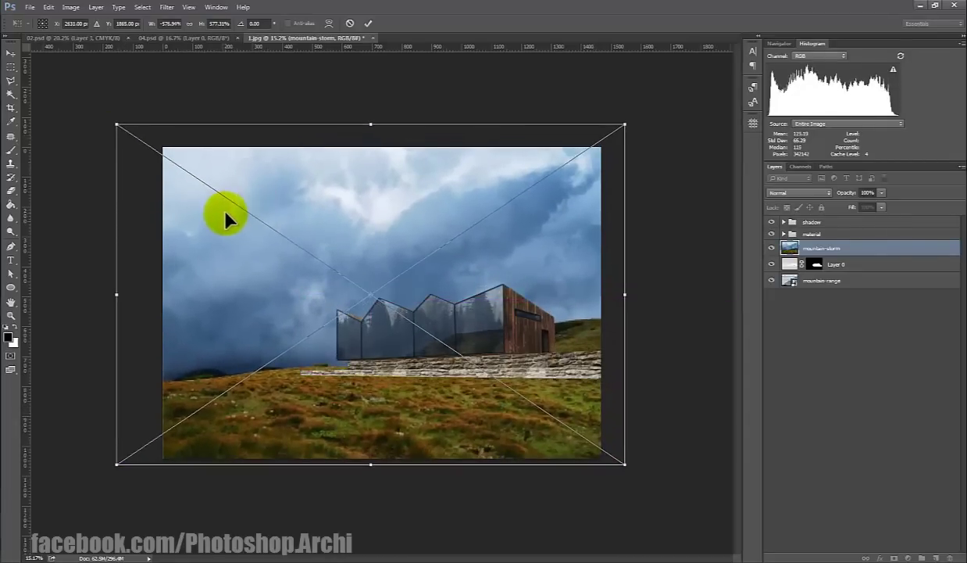
pyautogui.click(368, 23)
pyautogui.scroll(3, 442, 367)
pyautogui.scroll(-1, 536, 352)
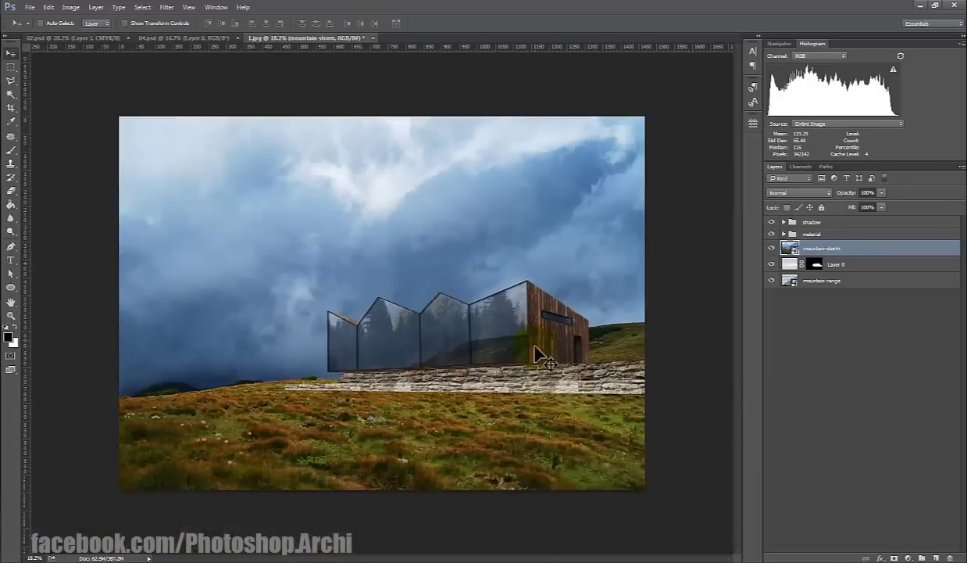
pyautogui.scroll(2, 645, 344)
pyautogui.scroll(-1, 718, 391)
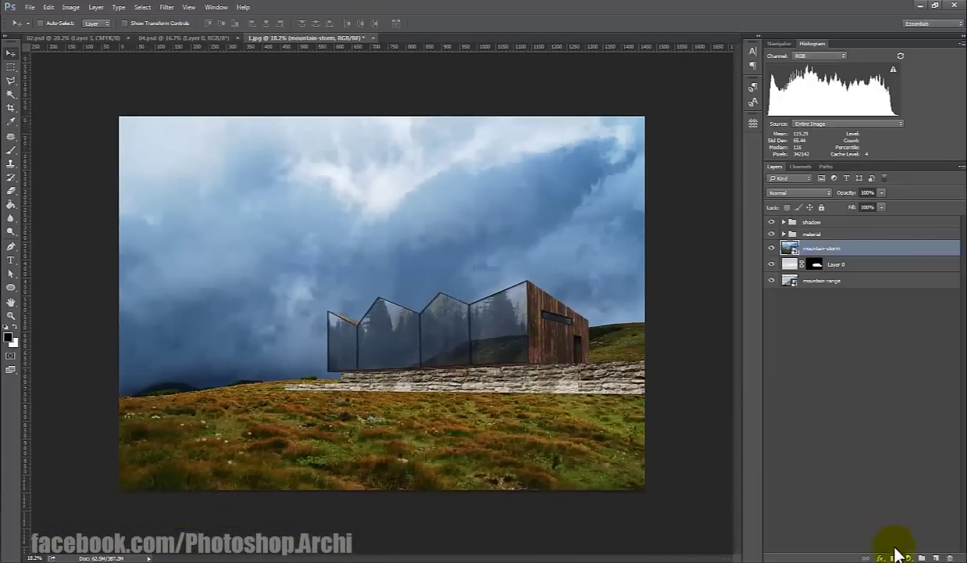
# Step: Paint the mountain-storm mask at 77% opacity to hide the storm sky and reveal misty mountains
pyautogui.press('b')
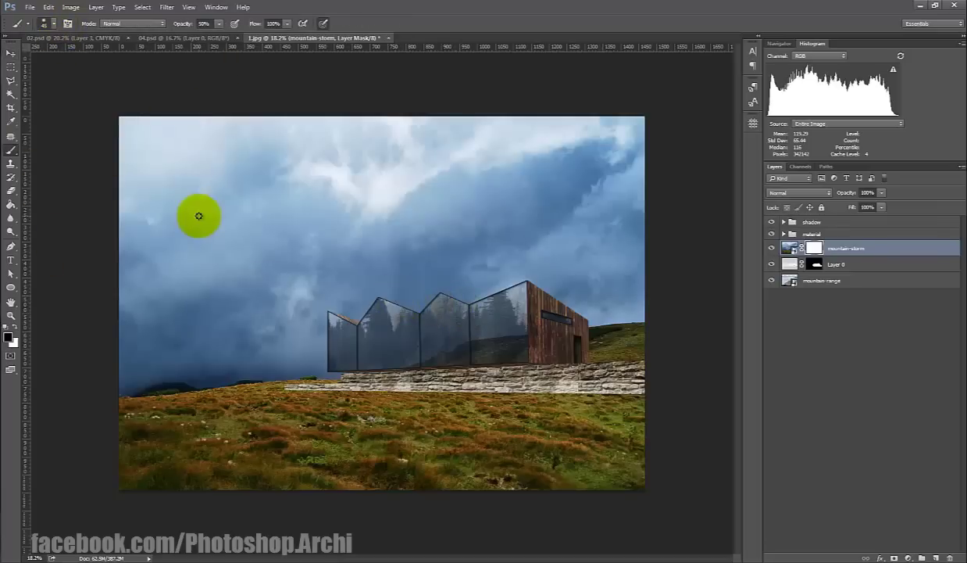
pyautogui.press(']')
pyautogui.press(']')
pyautogui.press(']')
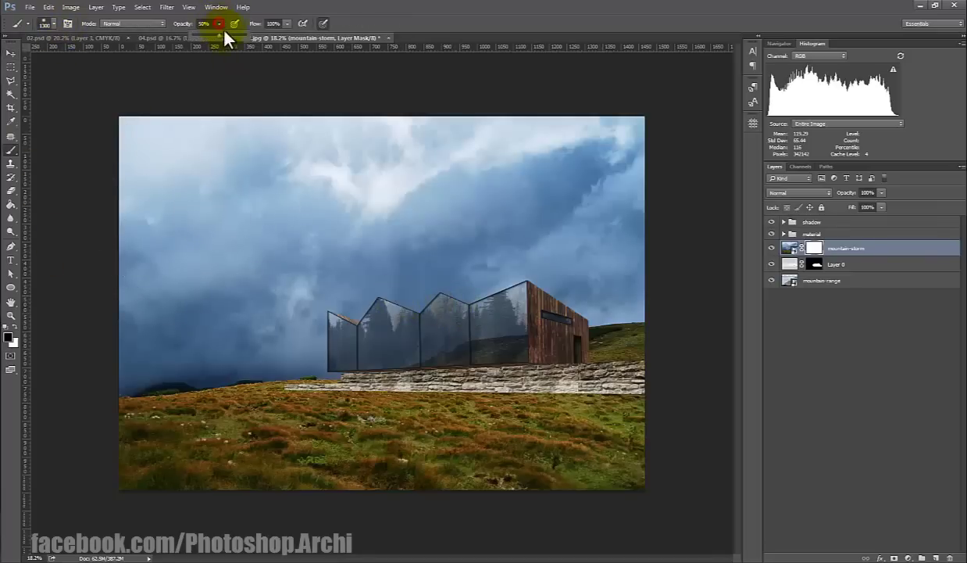
pyautogui.moveTo(220, 24); pyautogui.dragTo(280, 14)
pyautogui.moveTo(145, 156); pyautogui.dragTo(627, 237)
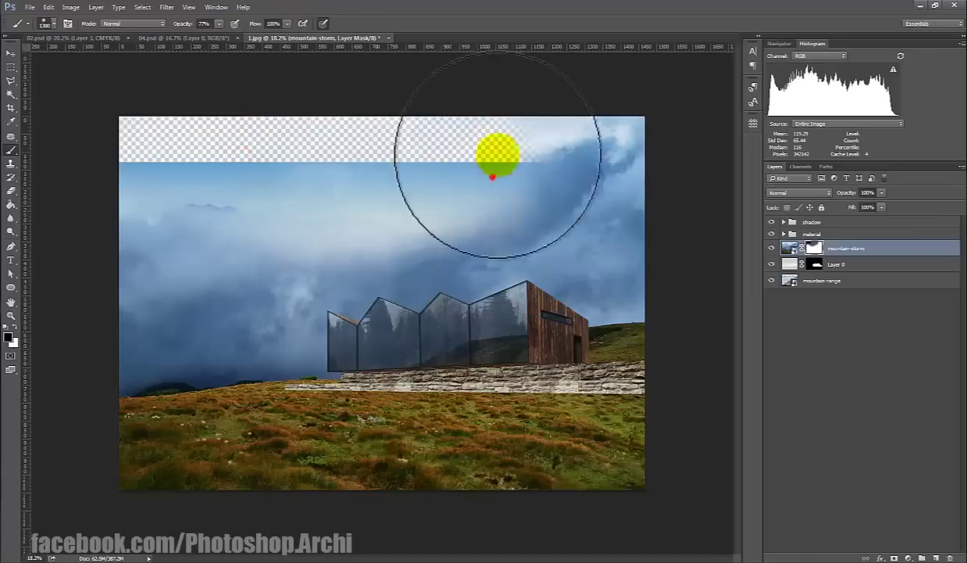
pyautogui.moveTo(627, 237)
pyautogui.mouseDown()
pyautogui.moveTo(199, 254)
pyautogui.moveTo(631, 310)
pyautogui.moveTo(501, 291)
pyautogui.moveTo(159, 193)
pyautogui.mouseUp()
# Step: Paint white on the mask to bring storm fog back over the lower-left of the scene
pyautogui.press('x')
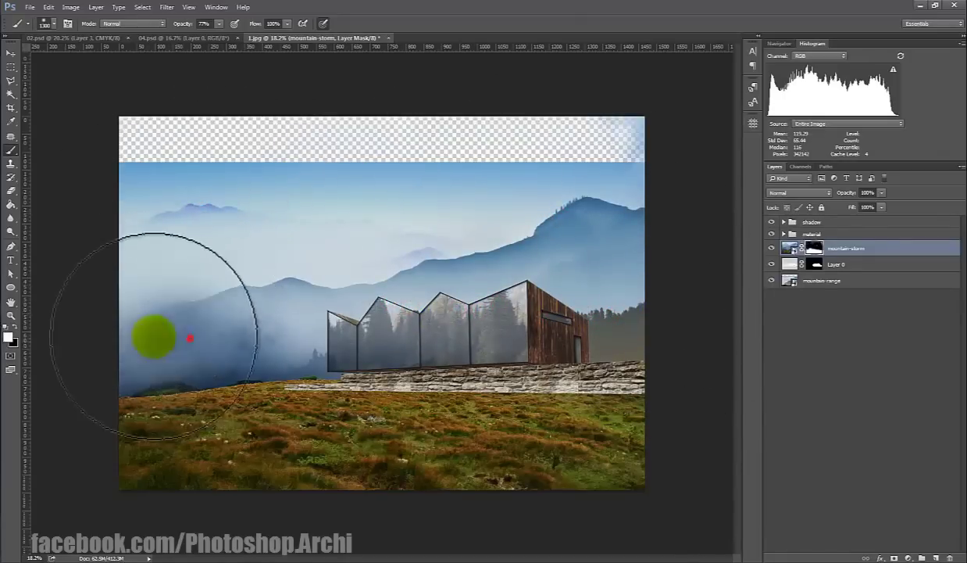
pyautogui.moveTo(169, 281)
pyautogui.mouseDown()
pyautogui.moveTo(119, 350)
pyautogui.moveTo(173, 355)
pyautogui.mouseUp()
pyautogui.scroll(3, 173, 356)
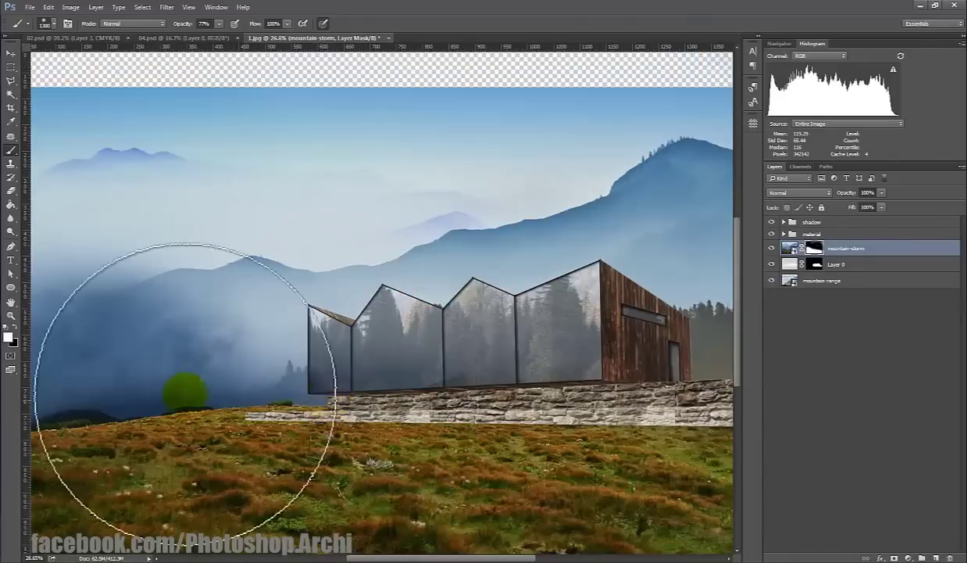
pyautogui.scroll(-2, 186, 390)
pyautogui.click(502, 341)
# Step: Give the grass brush 23% size jitter, 0% roundness jitter, and enable Scattering and Transfer
pyautogui.click(44, 26)
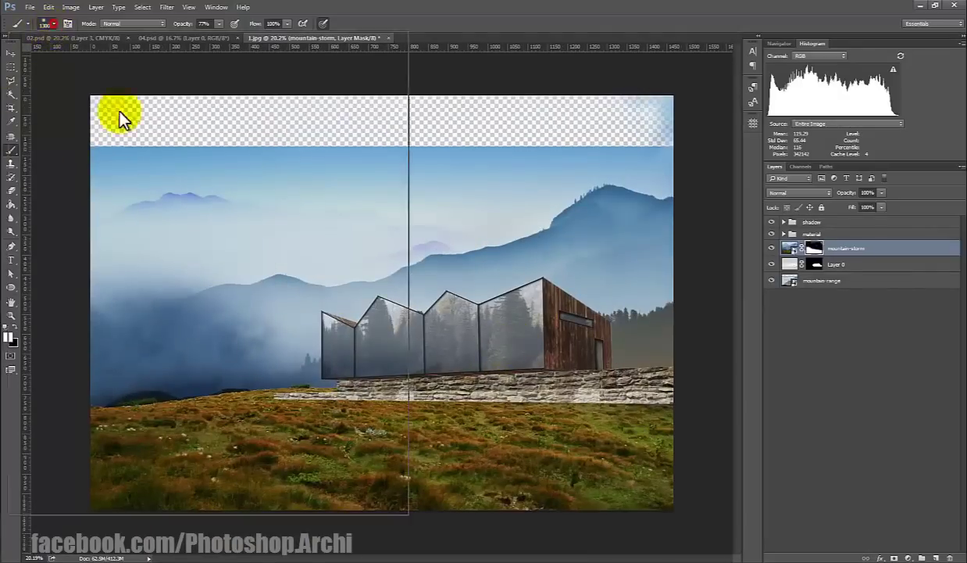
pyautogui.click(67, 23)
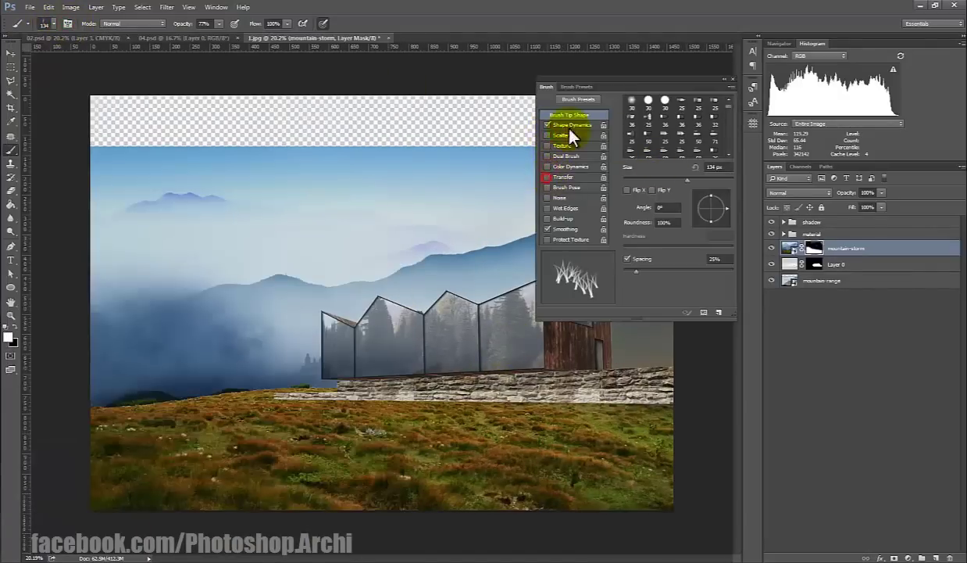
pyautogui.click(571, 125)
pyautogui.moveTo(658, 112); pyautogui.dragTo(649, 113)
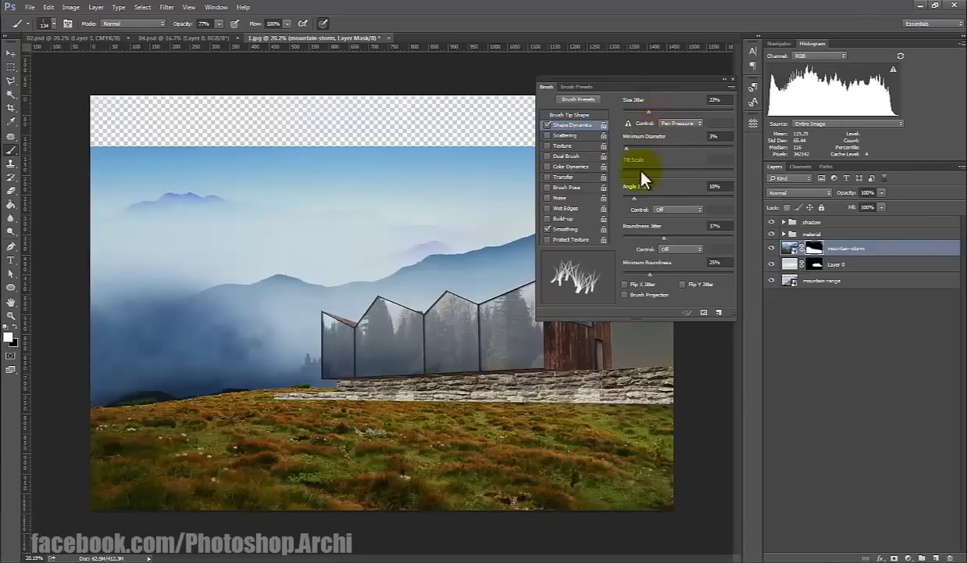
pyautogui.moveTo(616, 248); pyautogui.dragTo(610, 247)
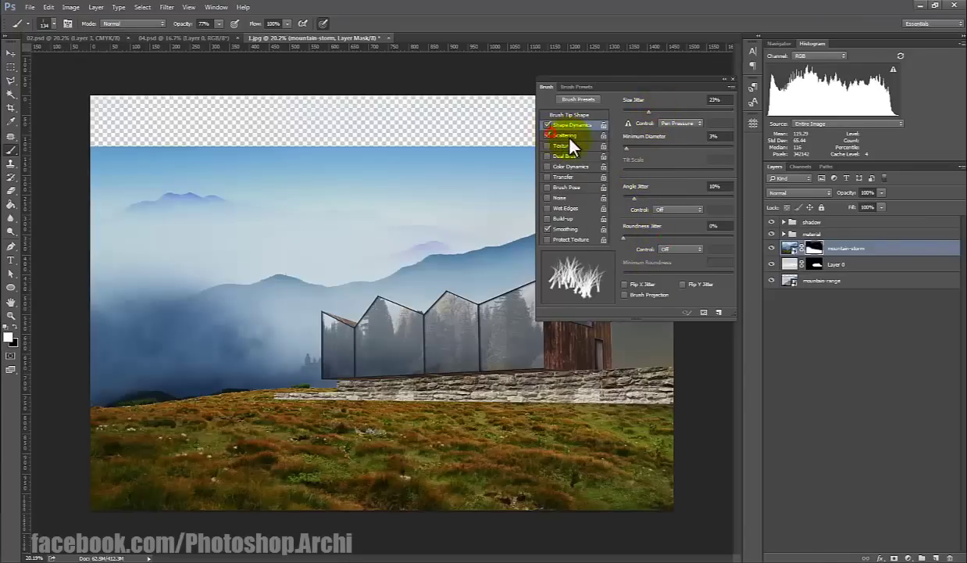
pyautogui.click(567, 136)
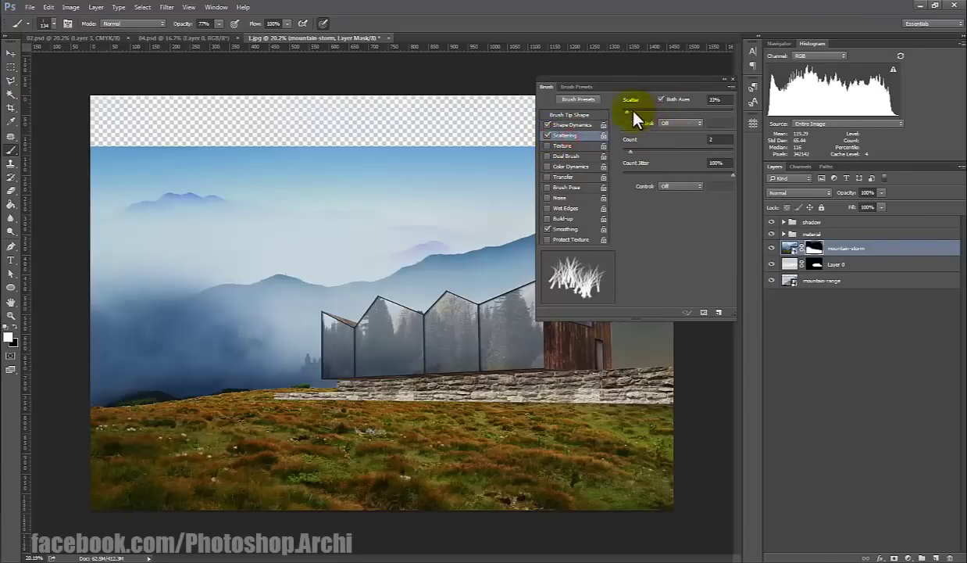
pyautogui.click(564, 177)
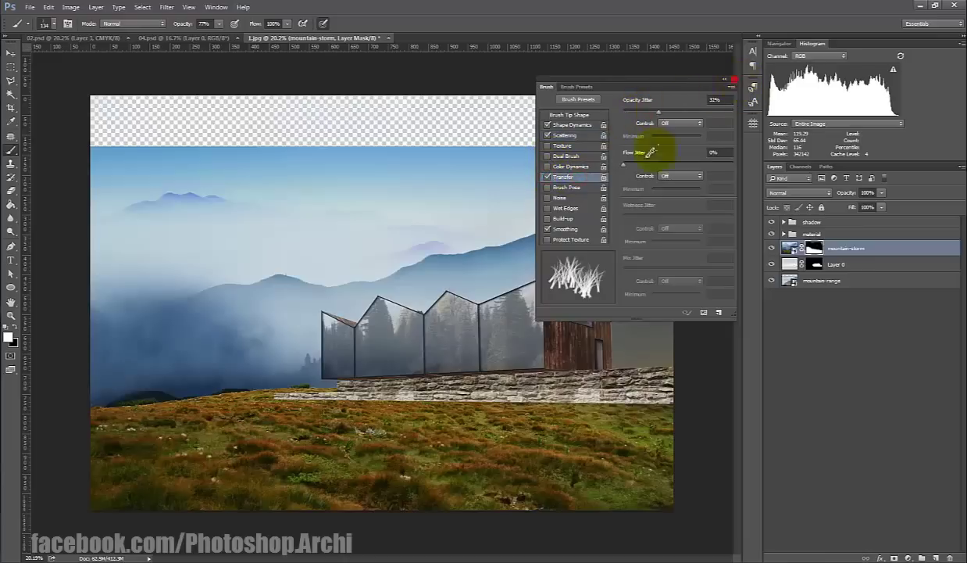
pyautogui.press('F5')
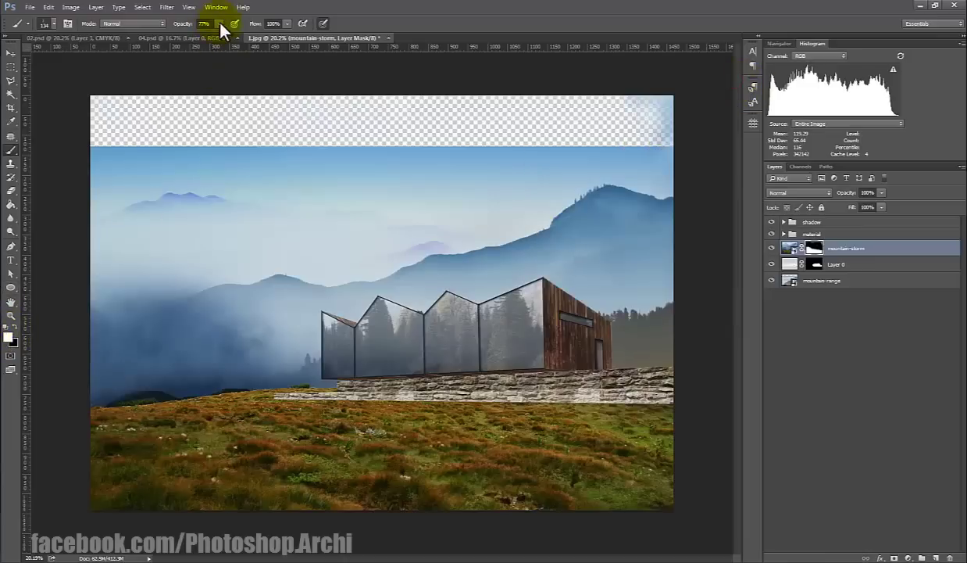
pyautogui.scroll(3, 258, 422)
# Step: Recheck the brush's Shape Dynamics settings and close the brush panel
pyautogui.scroll(3, 258, 422)
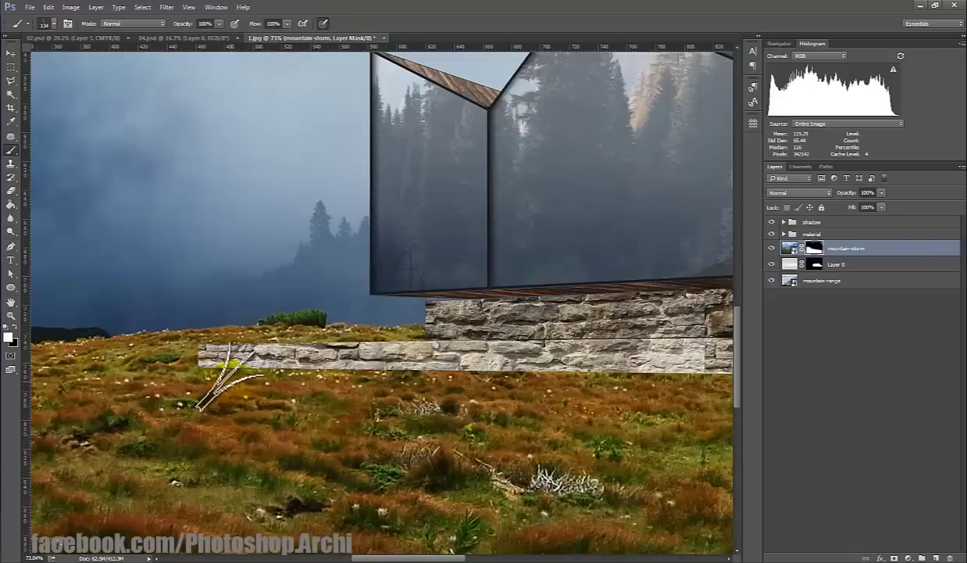
pyautogui.click(68, 24)
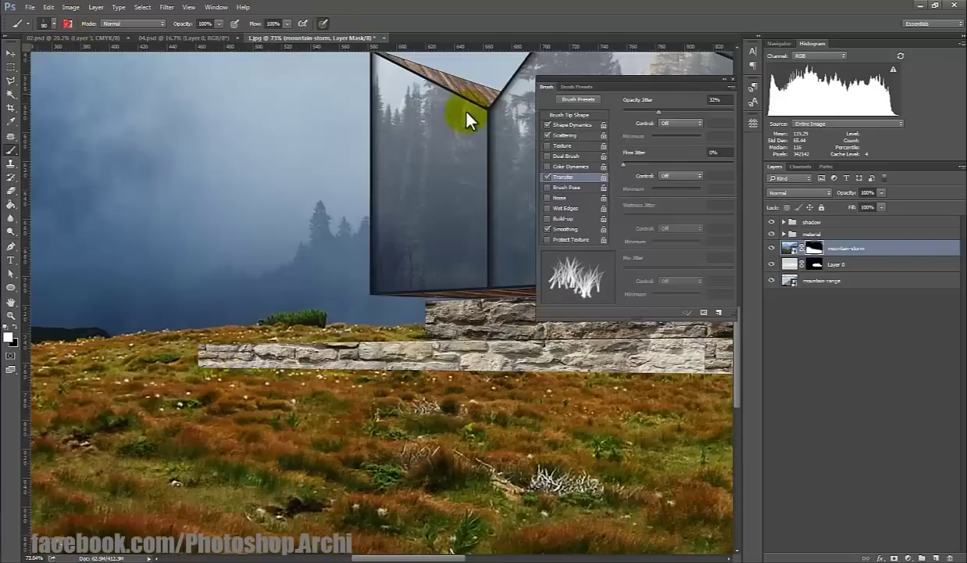
pyautogui.click(571, 125)
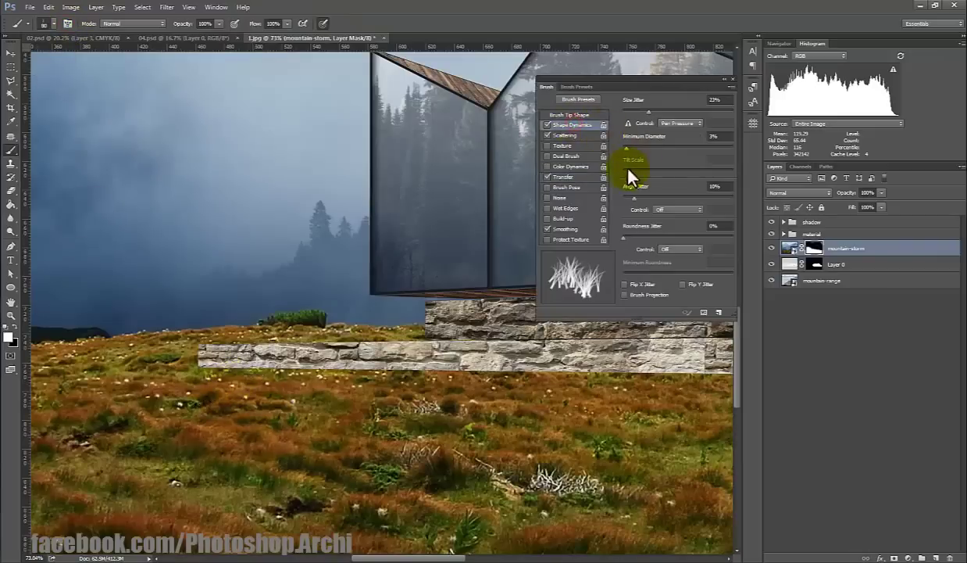
pyautogui.click(727, 79)
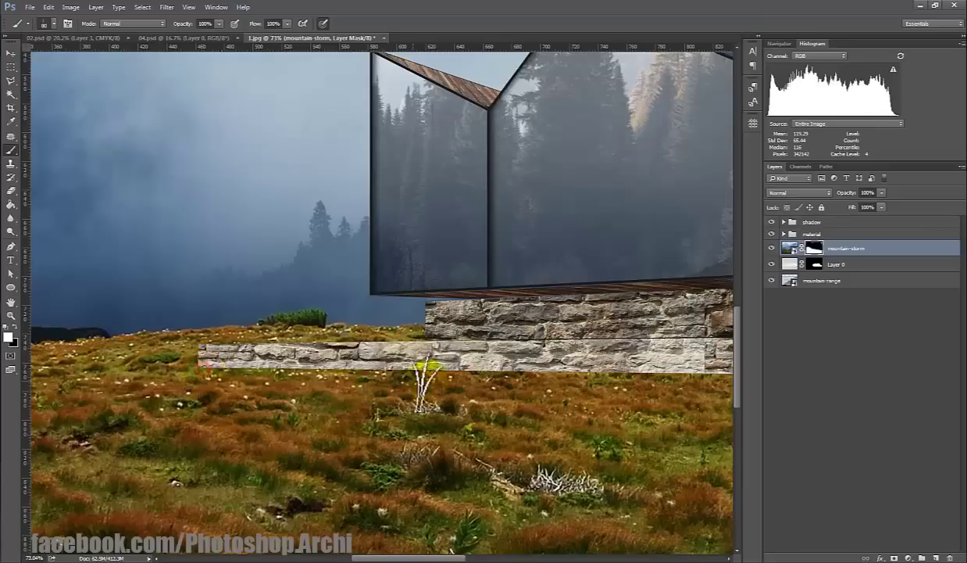
# Step: Select the mountain-storm mask and drag the mountain-storm layer beneath Layer 0
pyautogui.click(811, 250)
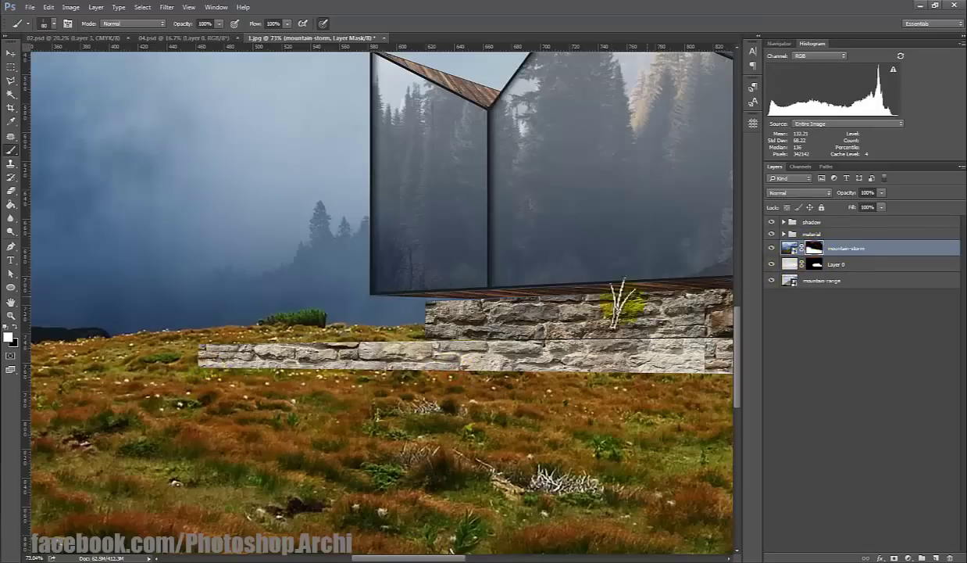
pyautogui.scroll(-1, 218, 399)
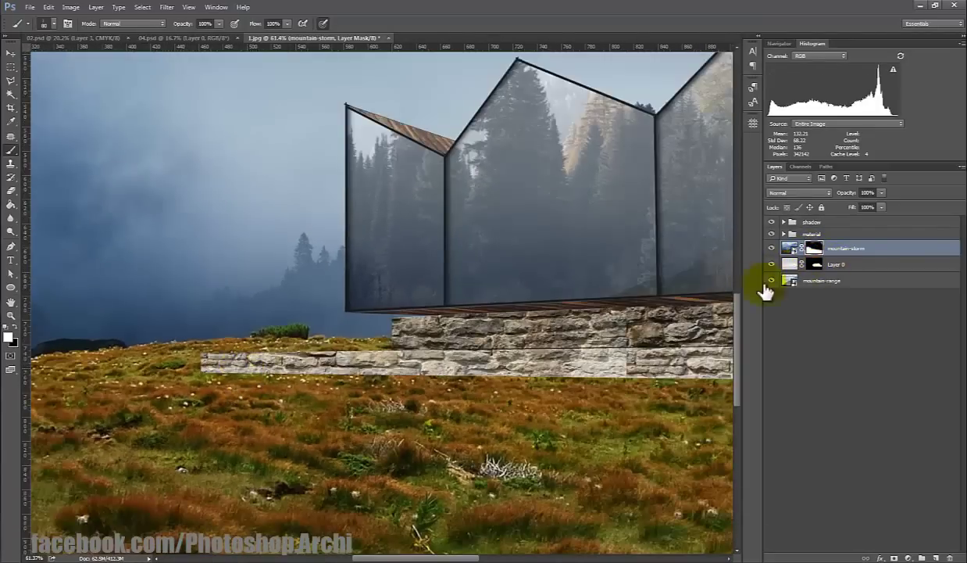
pyautogui.scroll(-3, 179, 313)
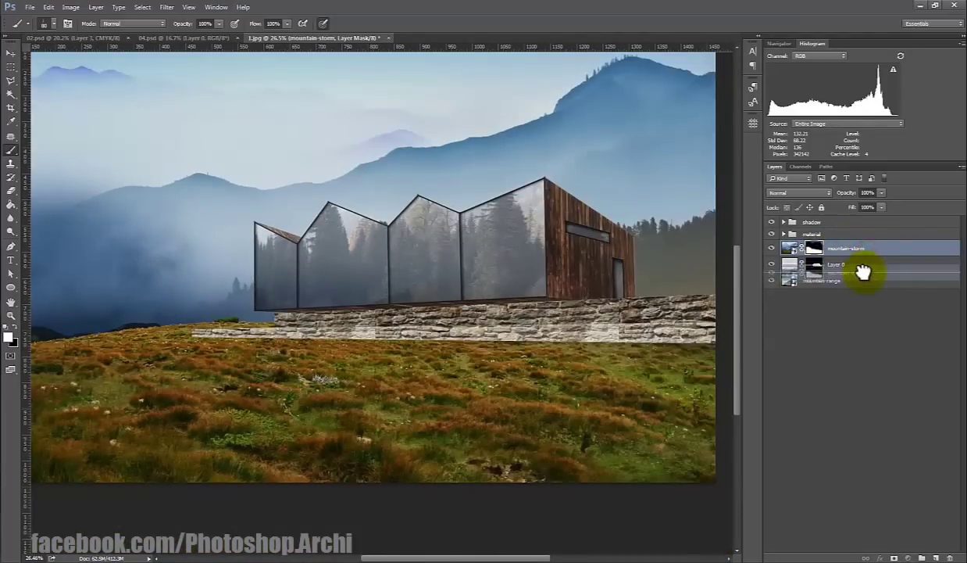
pyautogui.moveTo(859, 250)
pyautogui.mouseDown()
pyautogui.moveTo(846, 275)
pyautogui.moveTo(856, 222)
pyautogui.mouseUp()
pyautogui.scroll(-1, 412, 309)
pyautogui.scroll(-1, 412, 309)
# Step: Duplicate the mountain-storm layer and zoom out to view the whole composition
pyautogui.hotkey('ctrl', 'j')
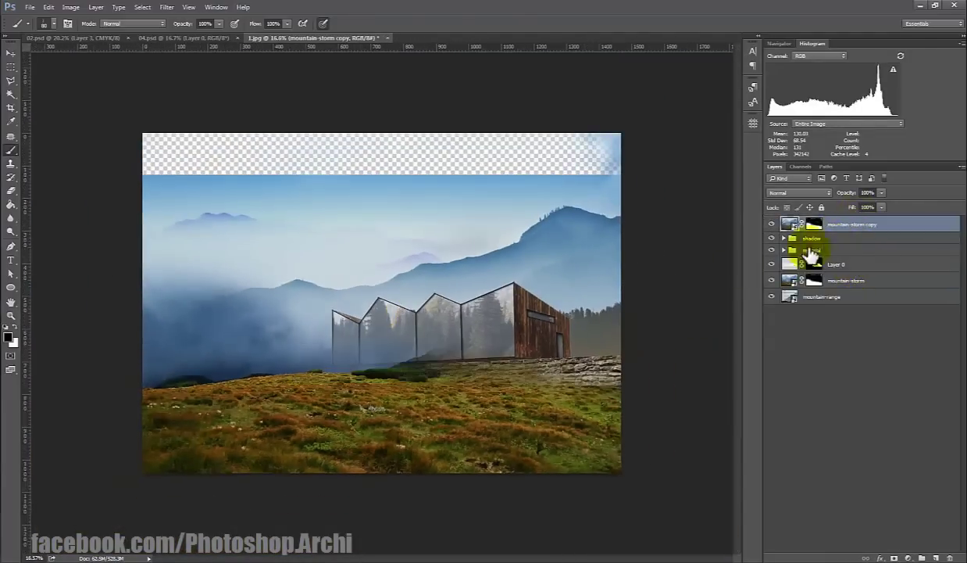
pyautogui.scroll(1, 557, 347)
pyautogui.scroll(1, 475, 416)
pyautogui.scroll(-1, 475, 417)
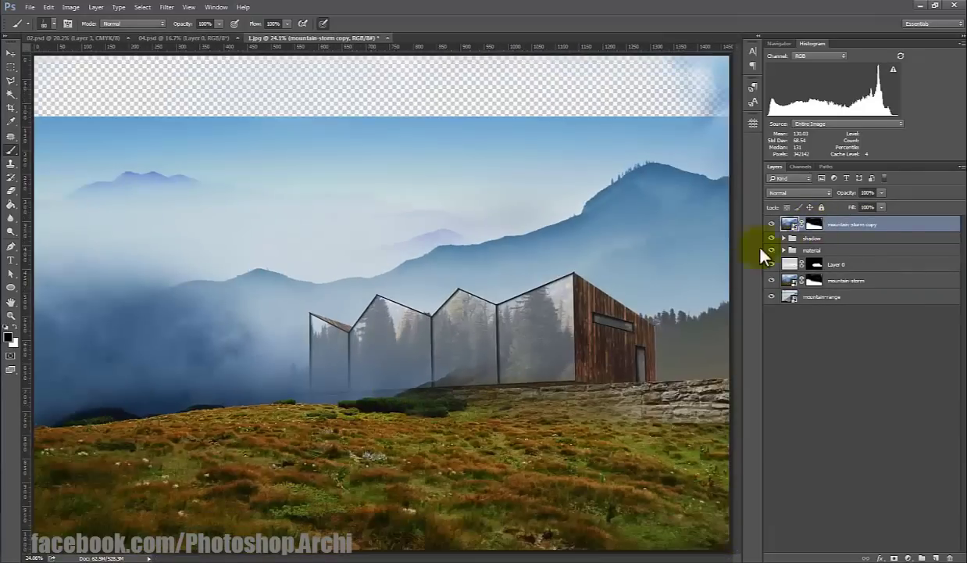
pyautogui.hotkey('ctrl', '-')
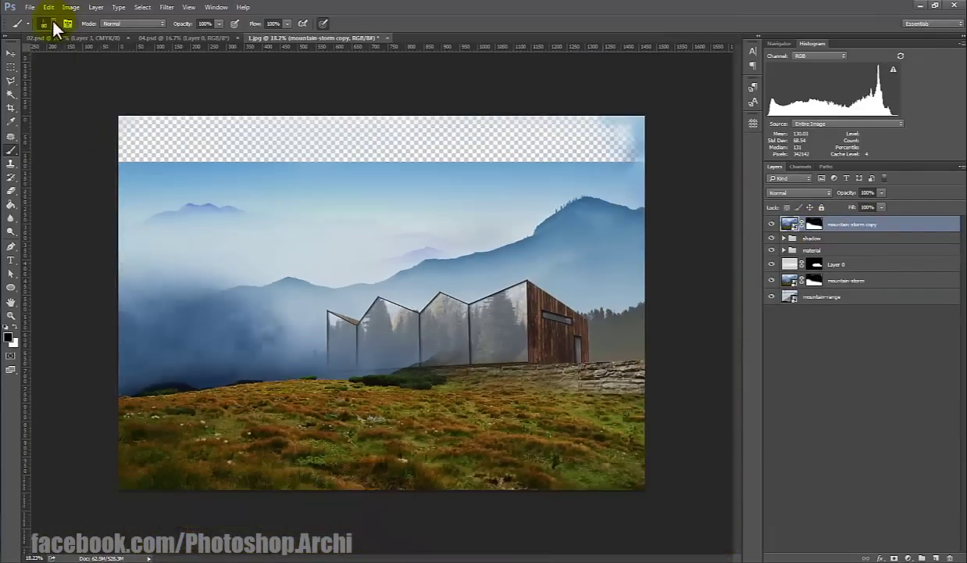
# Step: Paint black with a 600 px soft brush on the copy's mask to reveal the stone foundation
pyautogui.click(54, 24)
pyautogui.press('Return')
pyautogui.scroll(1, 365, 395)
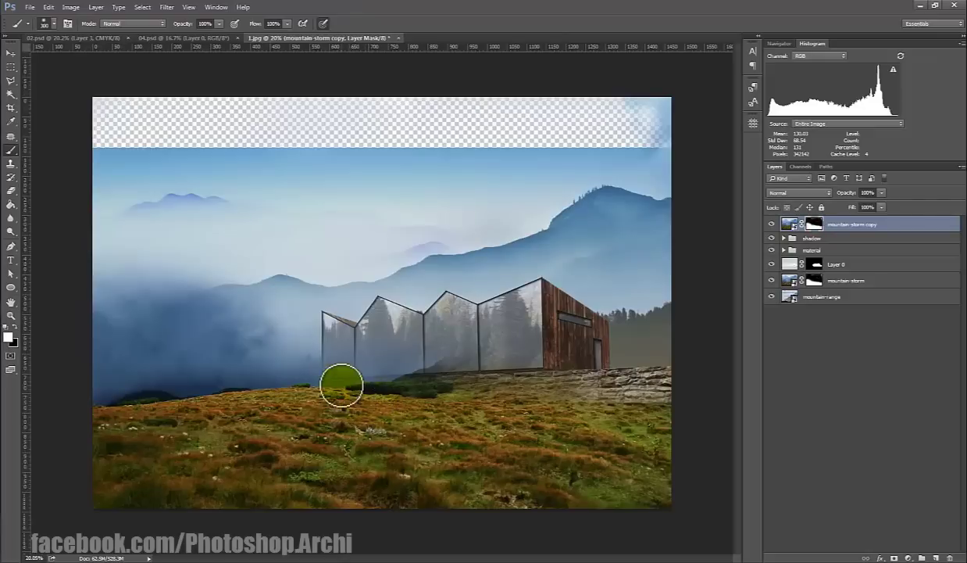
pyautogui.press(']')
pyautogui.press(']')
pyautogui.press(']')
pyautogui.press('x')
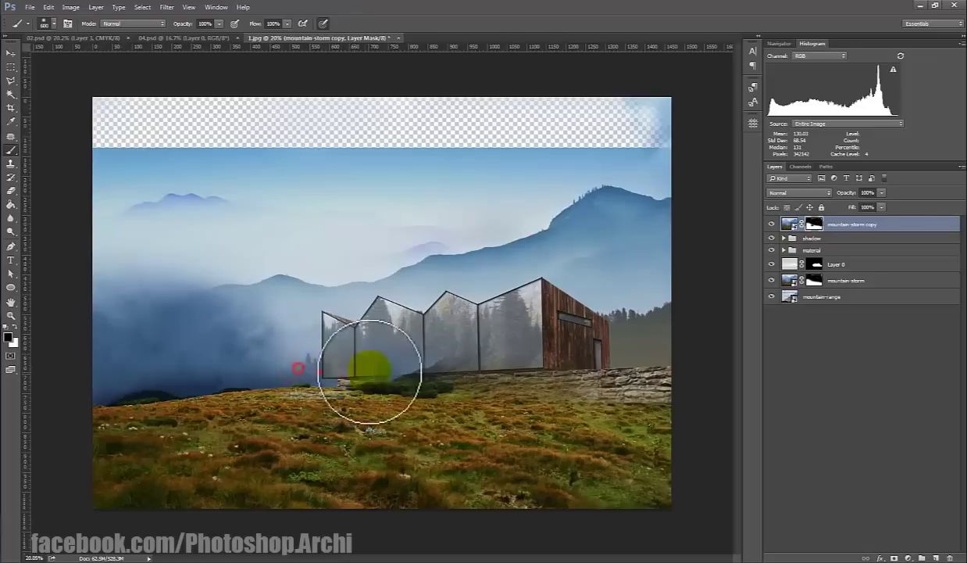
pyautogui.moveTo(370, 371)
pyautogui.mouseDown()
pyautogui.moveTo(432, 372)
pyautogui.moveTo(410, 347)
pyautogui.moveTo(281, 377)
pyautogui.moveTo(660, 394)
pyautogui.moveTo(388, 381)
pyautogui.moveTo(548, 384)
pyautogui.moveTo(594, 345)
pyautogui.moveTo(631, 368)
pyautogui.moveTo(275, 394)
pyautogui.mouseUp()
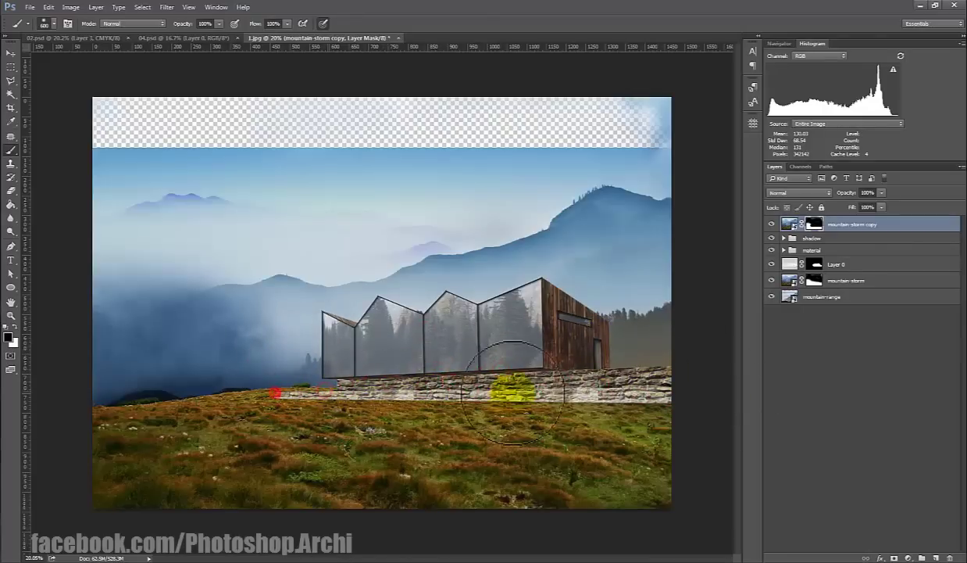
# Step: Load the grass-blade brush in white and dab grass along the foundation's lower edge
pyautogui.click(52, 24)
pyautogui.doubleClick(45, 103)
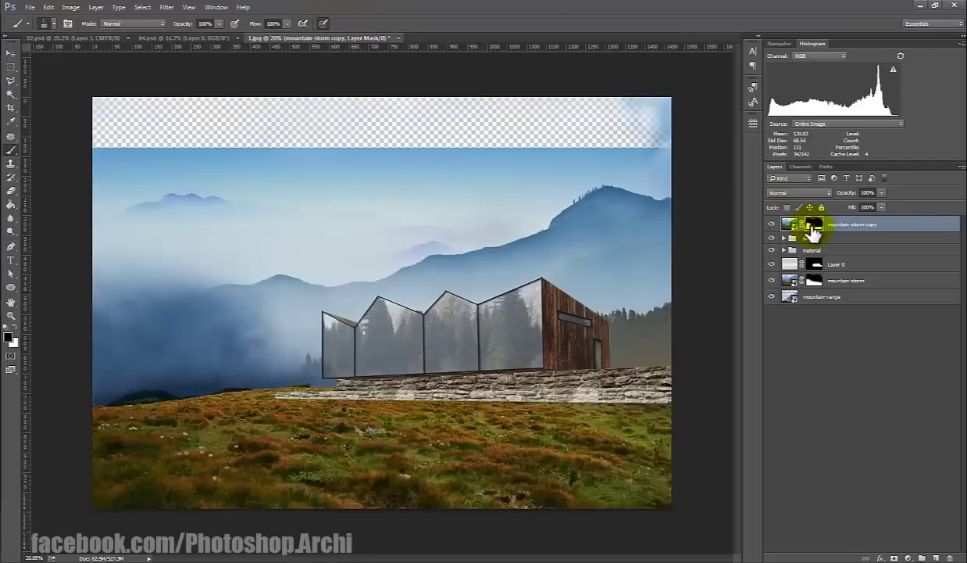
pyautogui.press('x')
pyautogui.scroll(4, 315, 395)
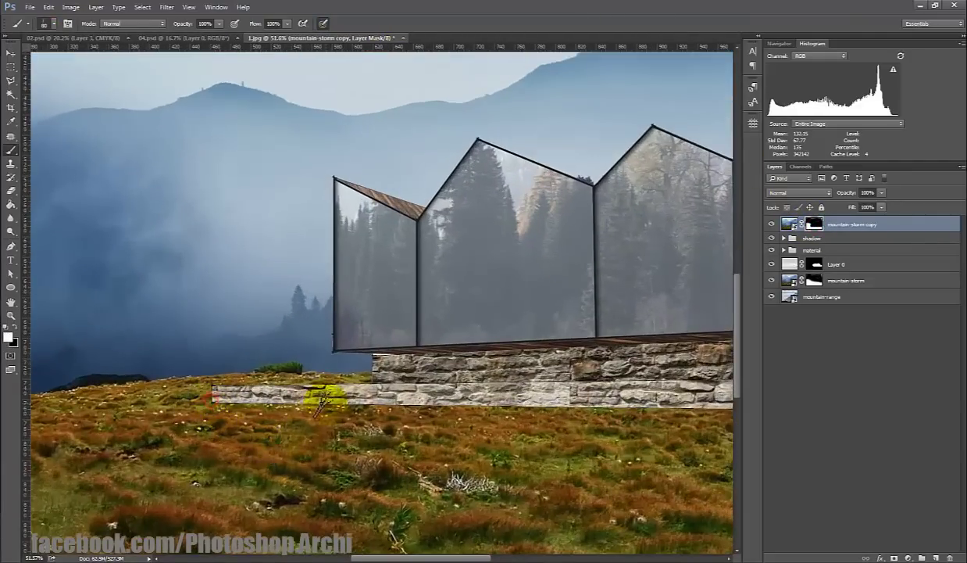
pyautogui.scroll(2, 489, 402)
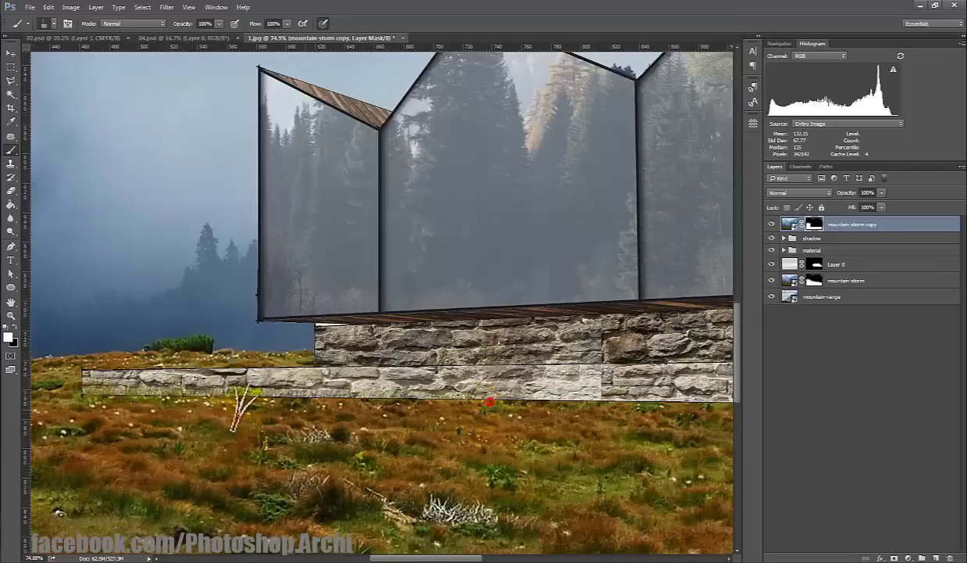
pyautogui.click(570, 394)
pyautogui.moveTo(86, 394); pyautogui.dragTo(465, 400)
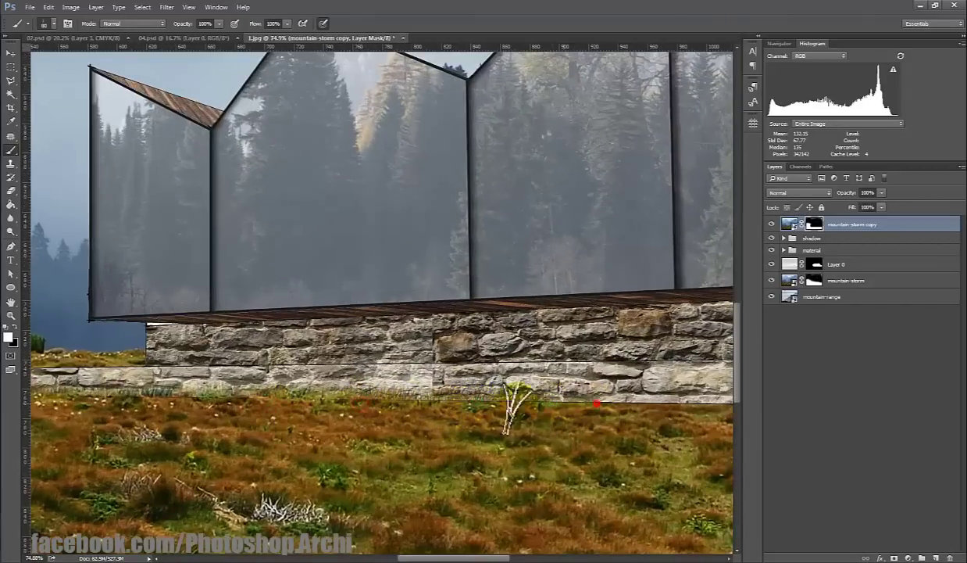
pyautogui.moveTo(383, 395); pyautogui.dragTo(510, 391)
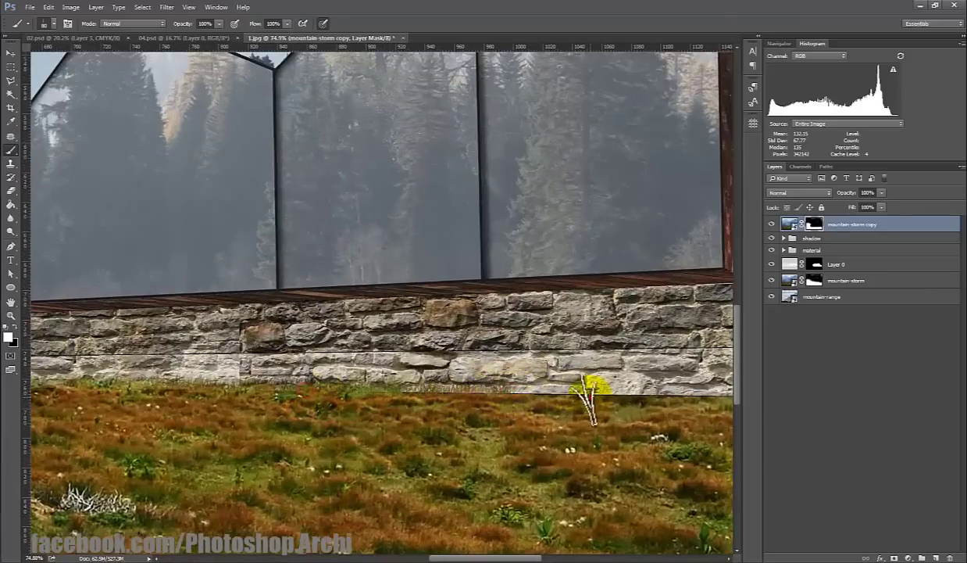
pyautogui.scroll(-2, 565, 387)
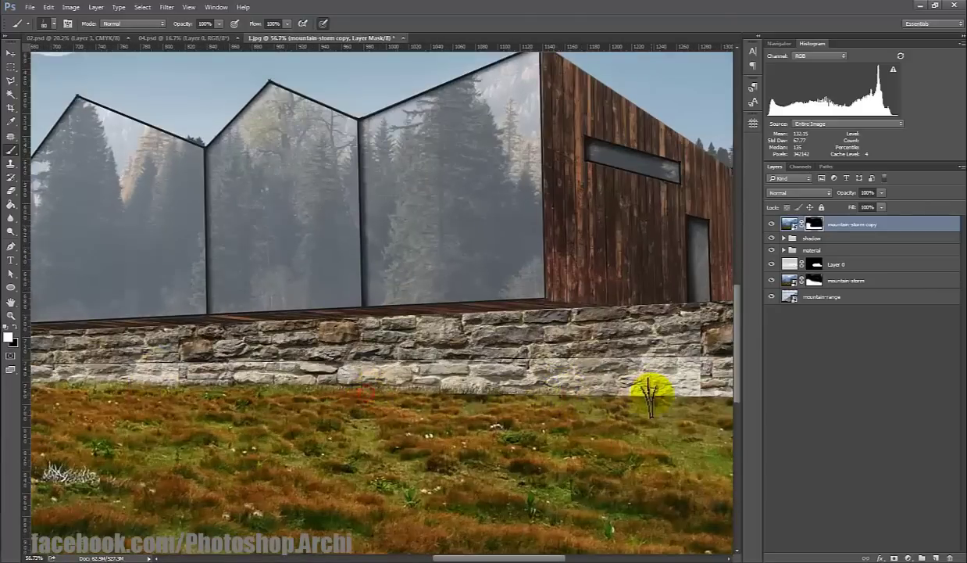
pyautogui.scroll(-1, 645, 403)
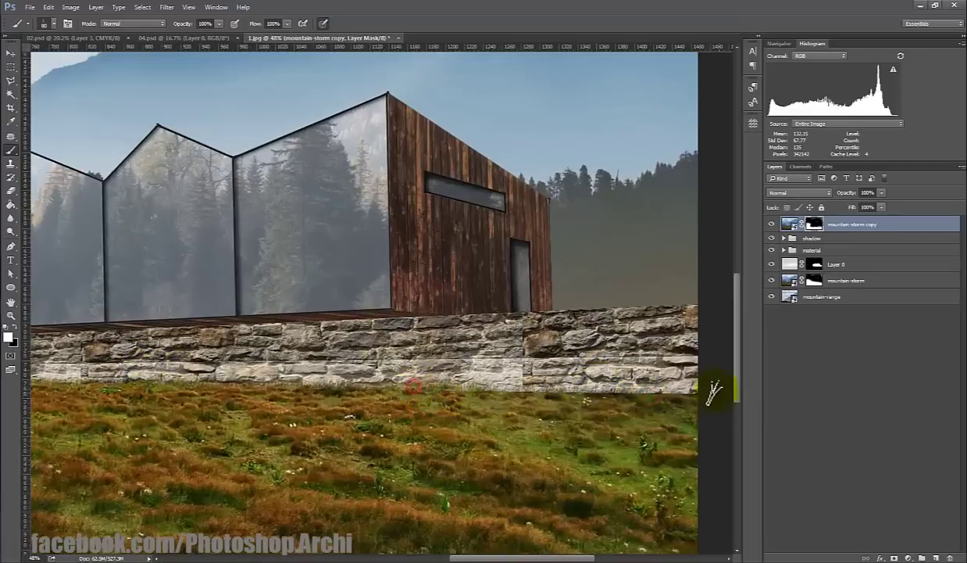
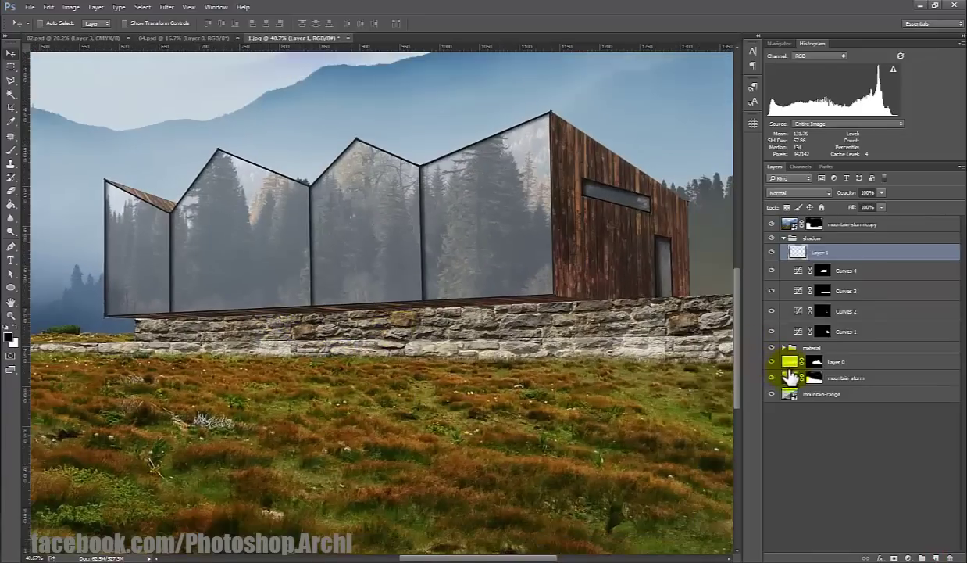
# Step: Load the stone wall from Layer 0, then lasso the area under the house on Layer 1
pyautogui.click(11, 94)
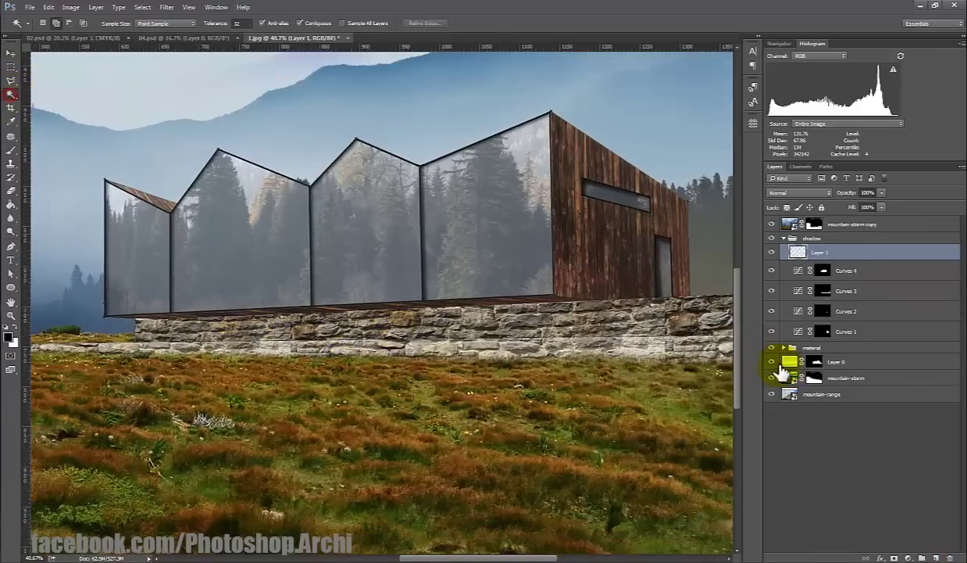
pyautogui.click(785, 363)
pyautogui.click(188, 326)
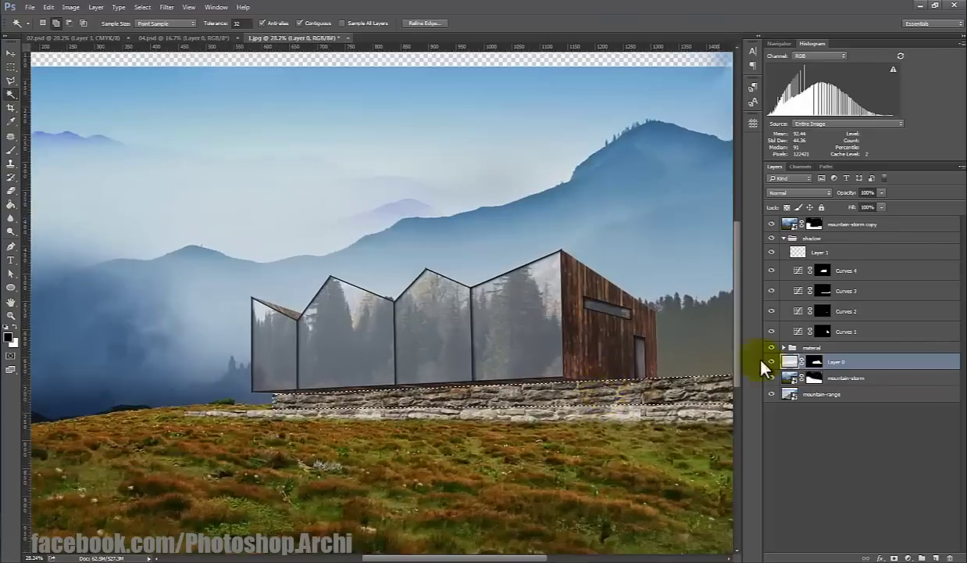
pyautogui.click(833, 254)
pyautogui.scroll(1, 368, 375)
pyautogui.scroll(1, 302, 408)
pyautogui.scroll(1, 254, 395)
pyautogui.press('l')
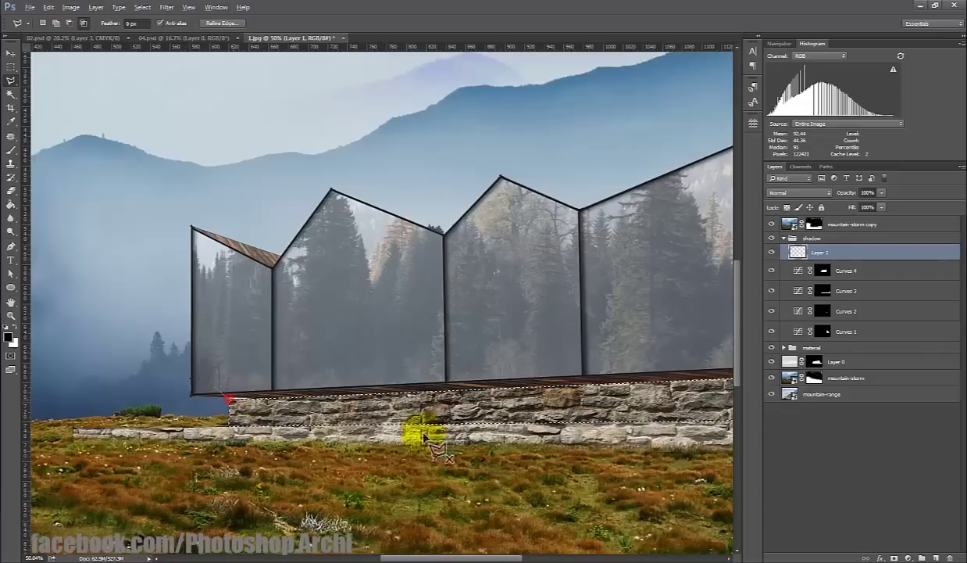
pyautogui.click(571, 429)
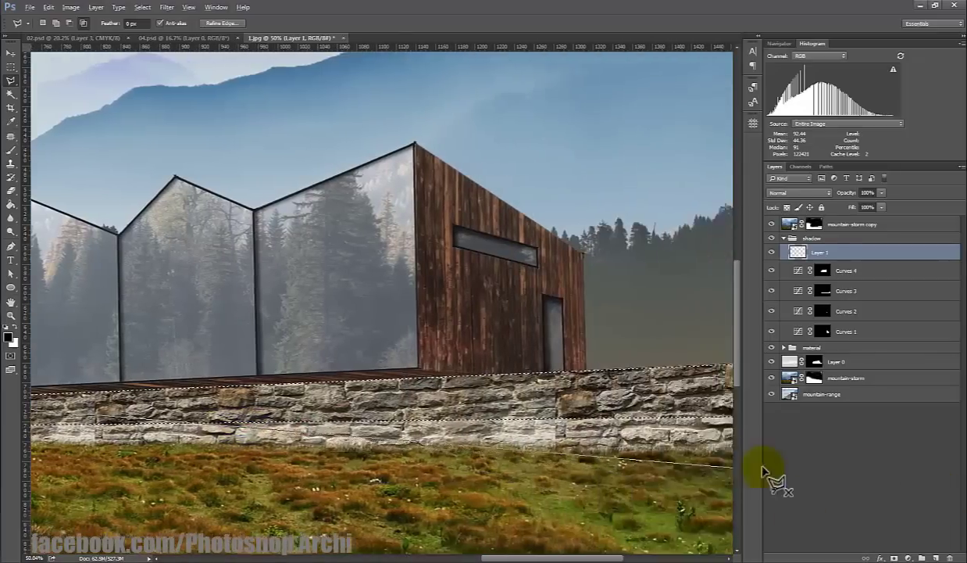
pyautogui.click(371, 451)
pyautogui.click(316, 300)
pyautogui.doubleClick(531, 305)
pyautogui.hotkey('ctrl', '0')
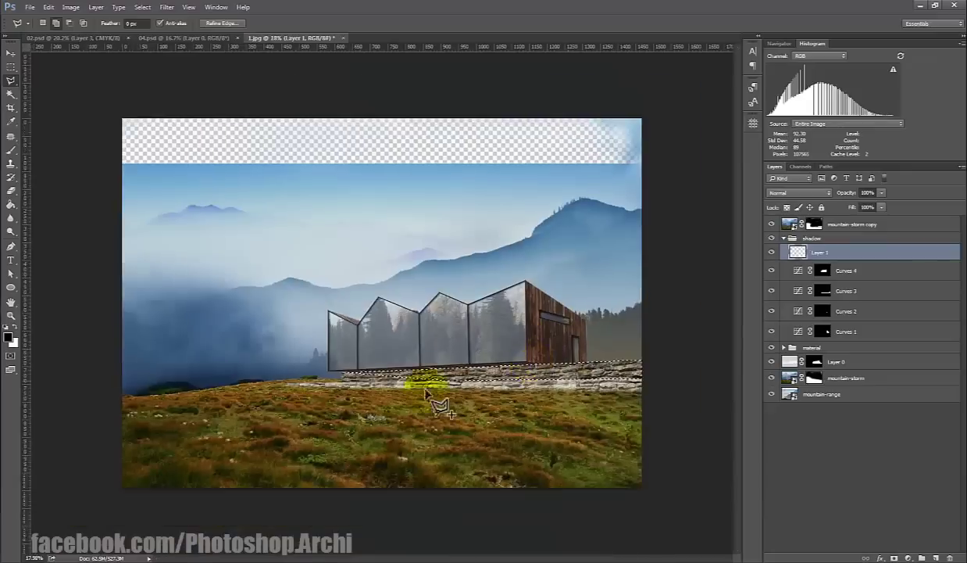
# Step: Paint a faint shadow across the house base with a huge soft round brush at 17% opacity
pyautogui.press('b')
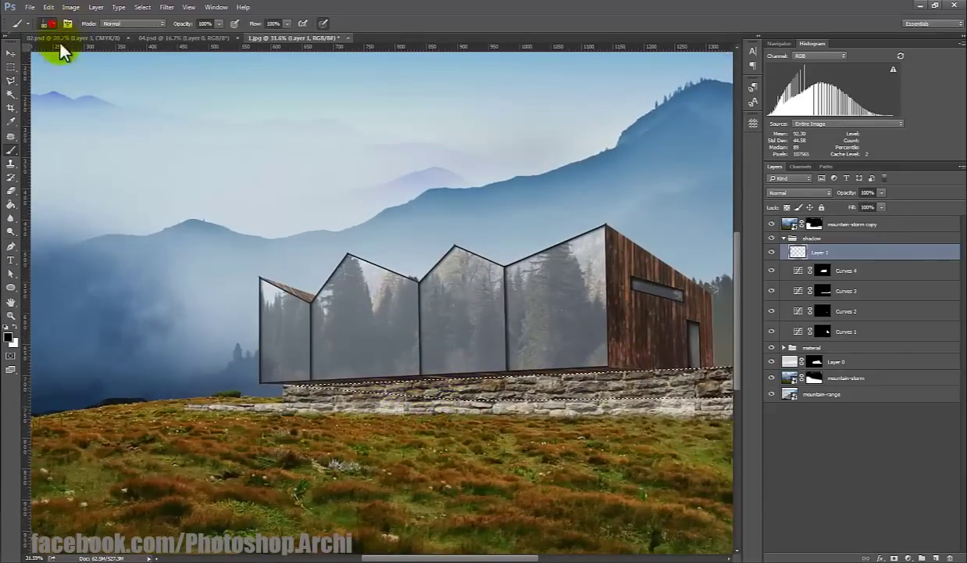
pyautogui.rightClick(63, 52)
pyautogui.doubleClick(43, 102)
pyautogui.write('17')
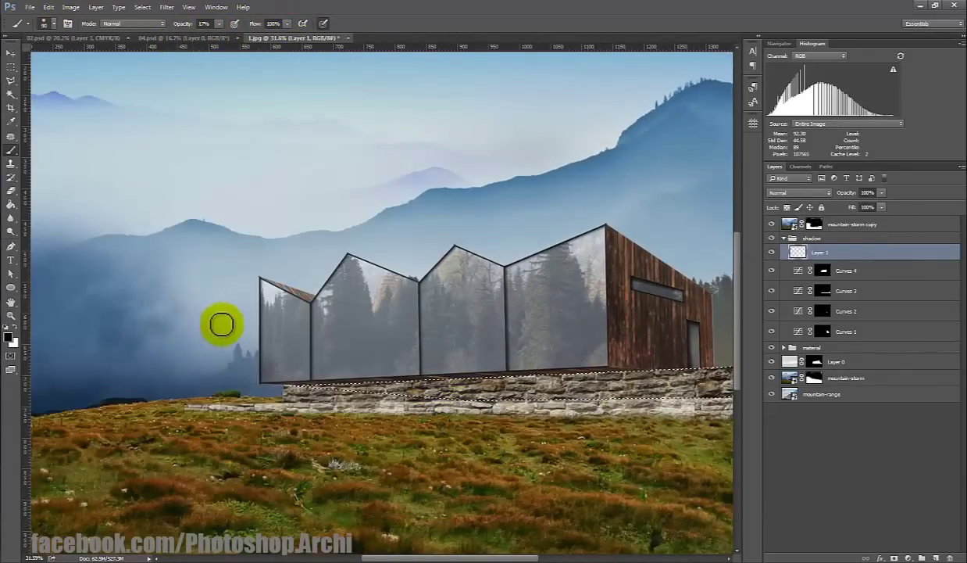
pyautogui.press(']')
pyautogui.press(']')
pyautogui.press(']')
pyautogui.scroll(-2, 312, 324)
pyautogui.moveTo(392, 328)
pyautogui.mouseDown()
pyautogui.moveTo(512, 337)
pyautogui.moveTo(612, 316)
pyautogui.moveTo(503, 323)
pyautogui.moveTo(456, 306)
pyautogui.moveTo(334, 337)
pyautogui.moveTo(507, 303)
pyautogui.moveTo(606, 298)
pyautogui.moveTo(377, 323)
pyautogui.moveTo(401, 325)
pyautogui.mouseUp()
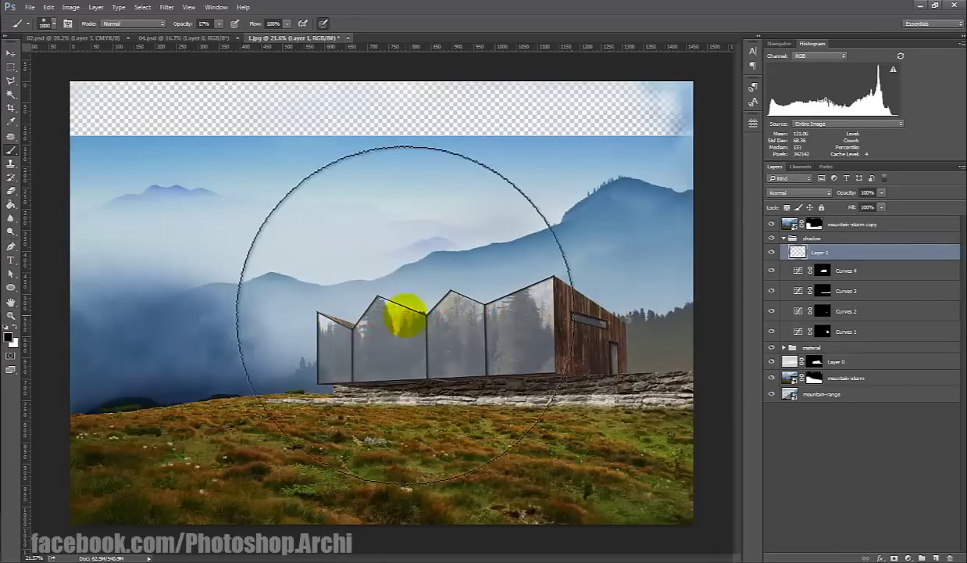
pyautogui.press('v')
pyautogui.hotkey('ctrl', '-')
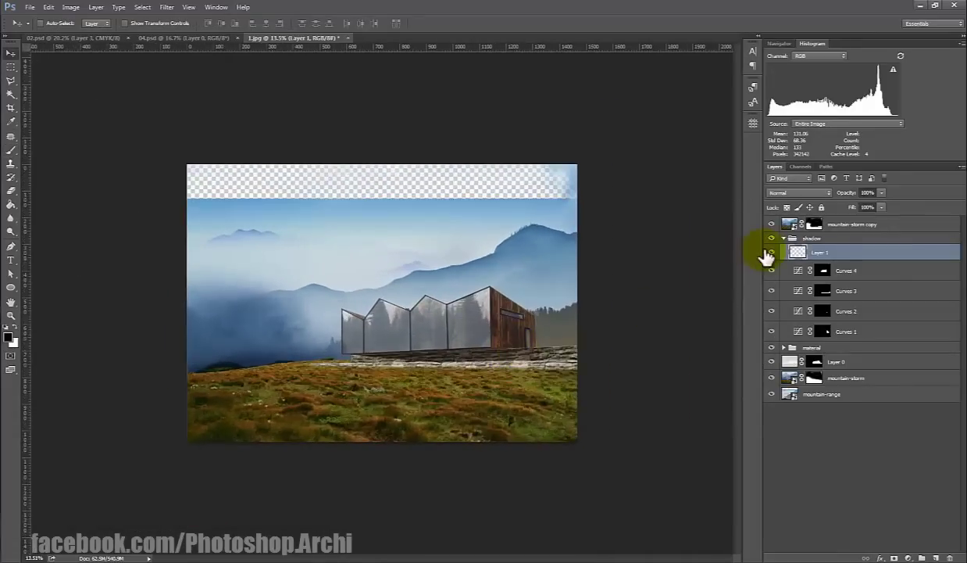
# Step: Toggle the shadow layer off and on to compare the result
pyautogui.click(771, 252)
pyautogui.click(771, 251)
pyautogui.scroll(3, 535, 367)
pyautogui.scroll(1, 551, 385)
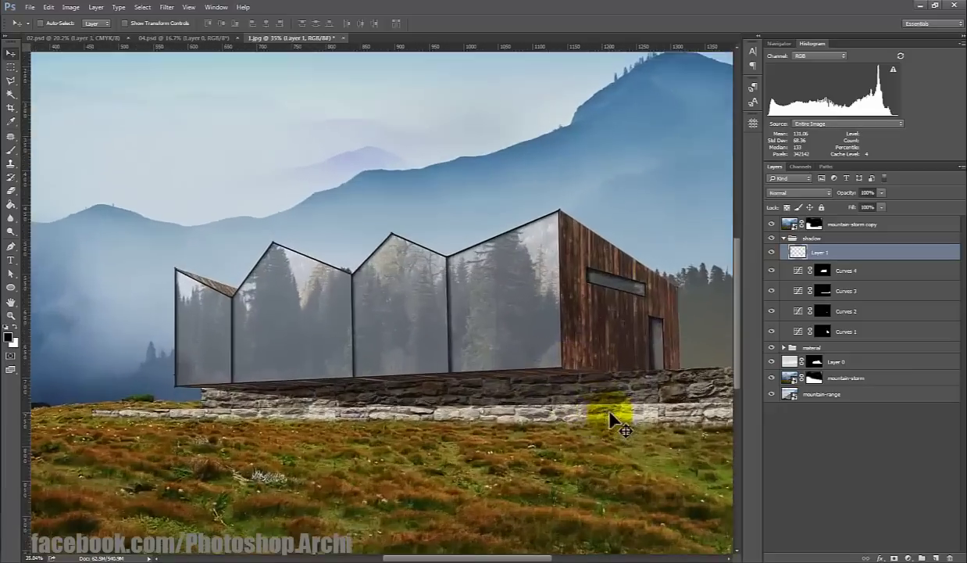
# Step: Magic-wand select the stone strip under the house on Layer 0, then make Layer 1 active
pyautogui.click(781, 361)
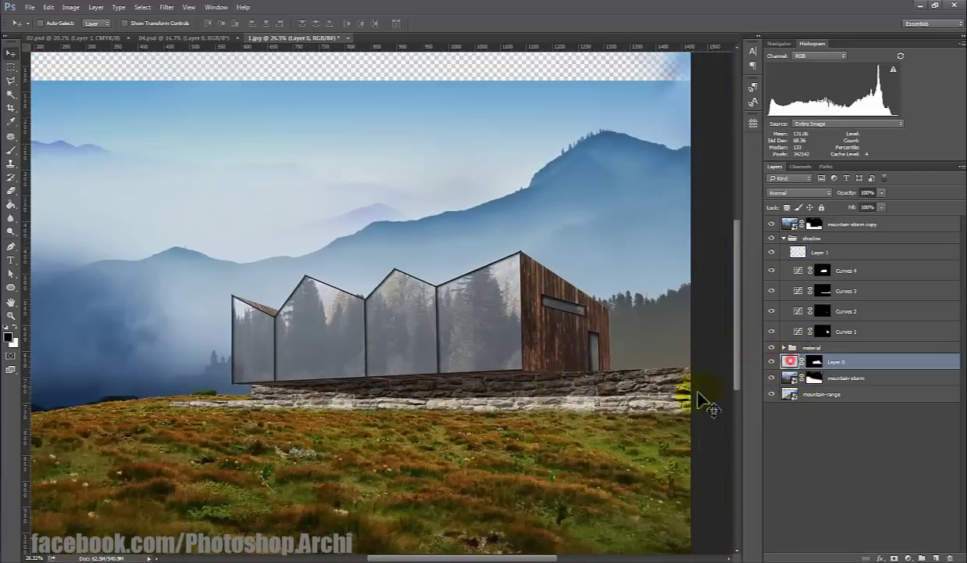
pyautogui.press('w')
pyautogui.click(555, 403)
pyautogui.scroll(1, 517, 378)
pyautogui.scroll(1, 673, 373)
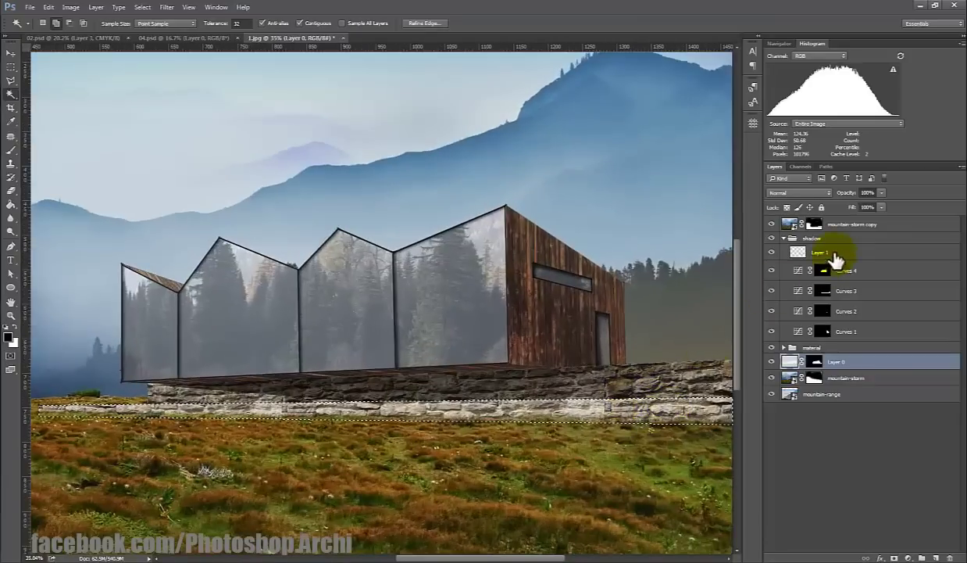
pyautogui.click(830, 253)
pyautogui.press('l')
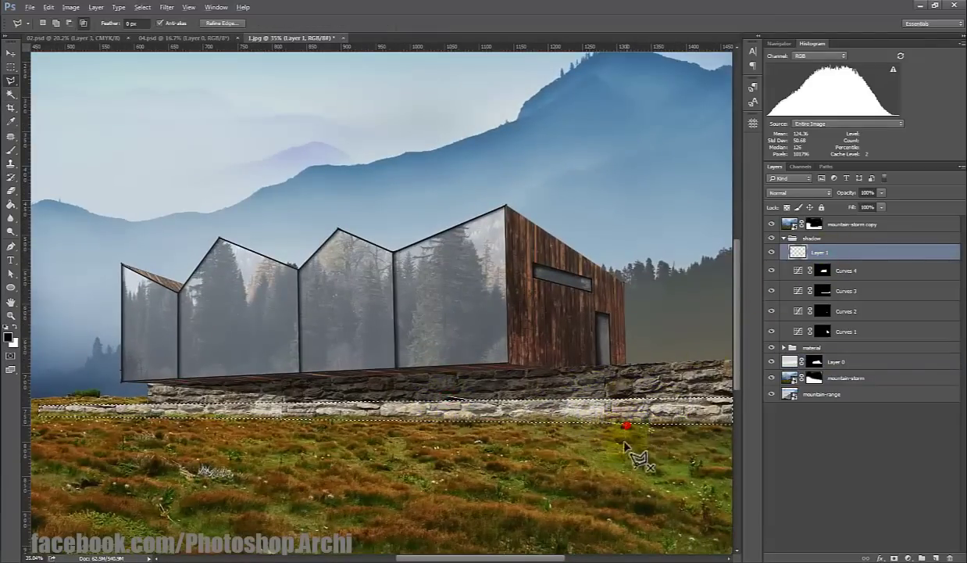
pyautogui.hscroll(2, 703, 461)
# Step: Brush a darker shadow along the stone wall with a smaller brush, then deselect
pyautogui.press('b')
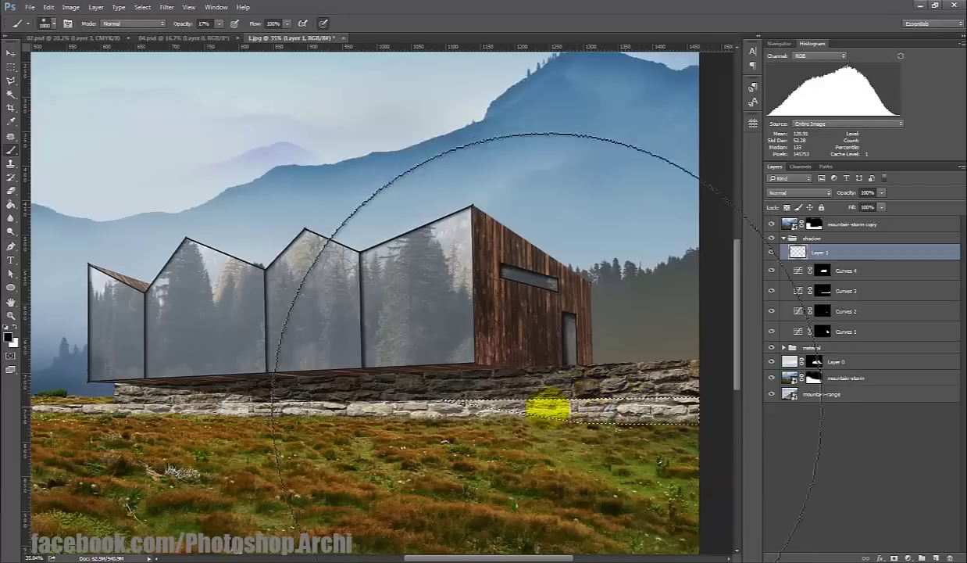
pyautogui.press('[')
pyautogui.press('[')
pyautogui.press('[')
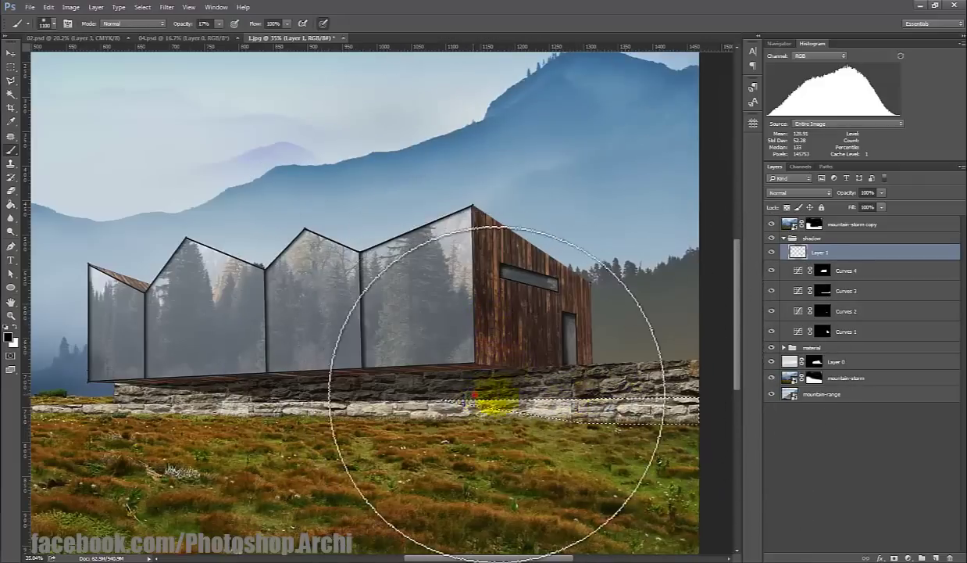
pyautogui.moveTo(497, 388)
pyautogui.mouseDown()
pyautogui.moveTo(461, 364)
pyautogui.moveTo(588, 329)
pyautogui.mouseUp()
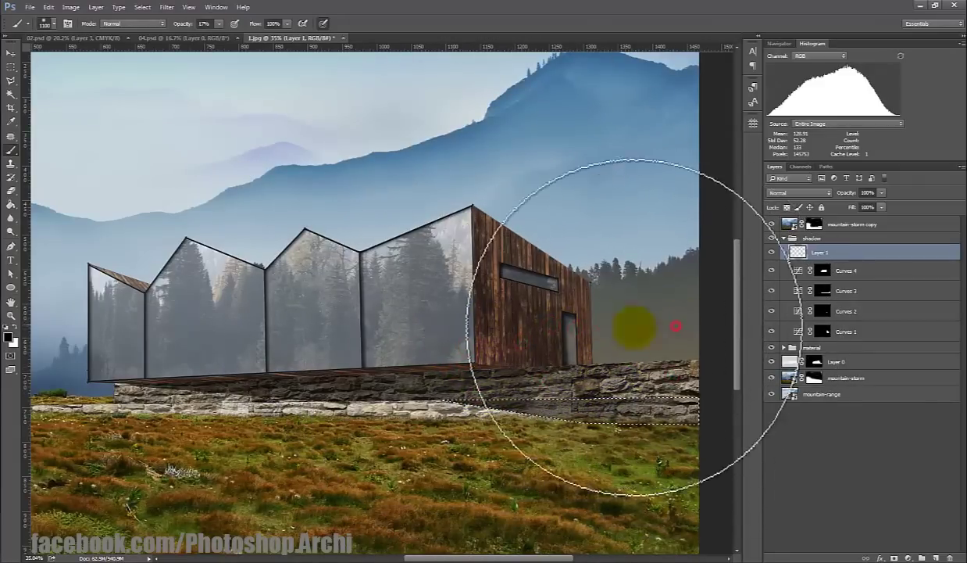
pyautogui.hotkey('ctrl', 'd')
pyautogui.press('v')
# Step: Collapse the shadow group and select the mountain-storm copy layer
pyautogui.scroll(-3, 516, 441)
pyautogui.scroll(1, 551, 386)
pyautogui.scroll(1, 563, 395)
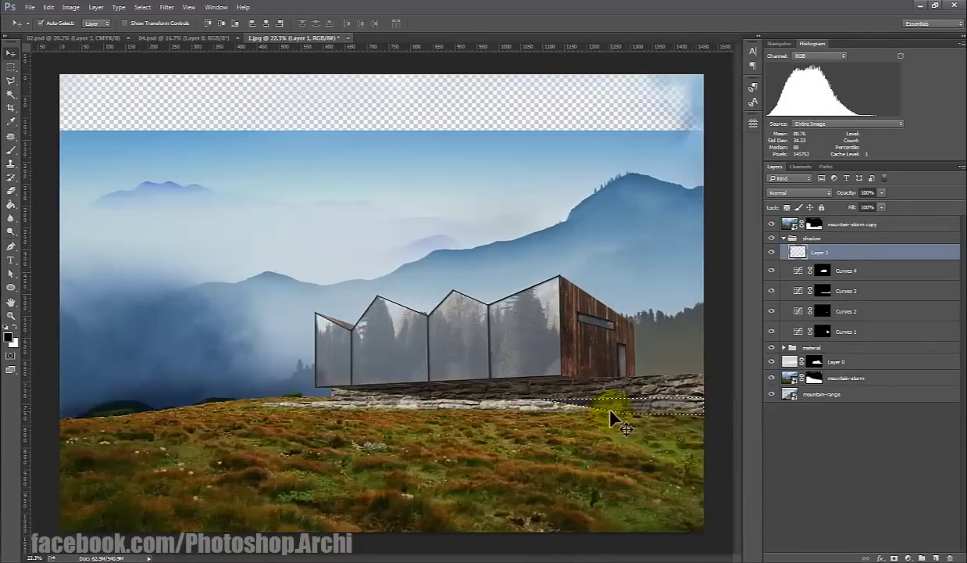
pyautogui.scroll(-1, 611, 439)
pyautogui.scroll(-1, 514, 384)
pyautogui.scroll(1, 680, 313)
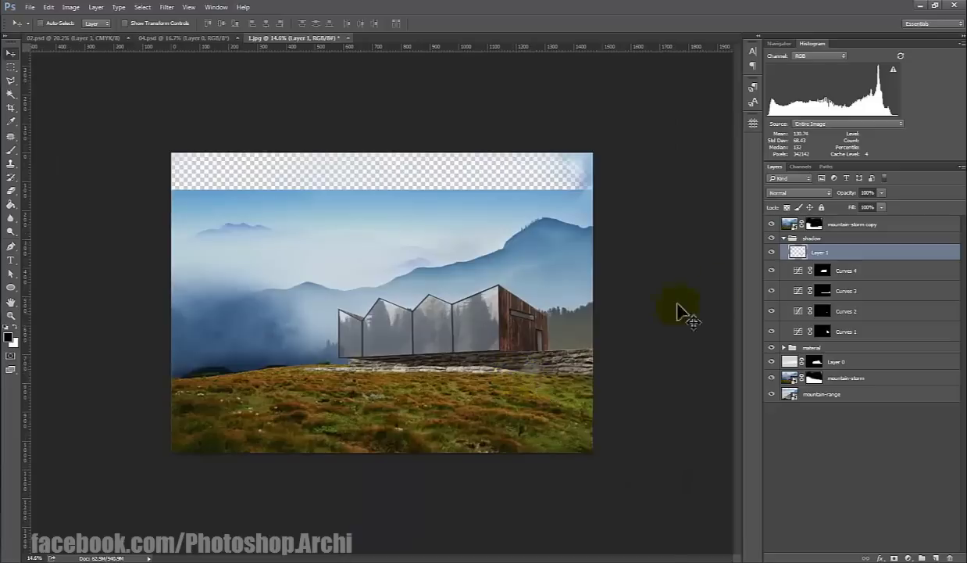
pyautogui.click(784, 238)
pyautogui.click(857, 225)
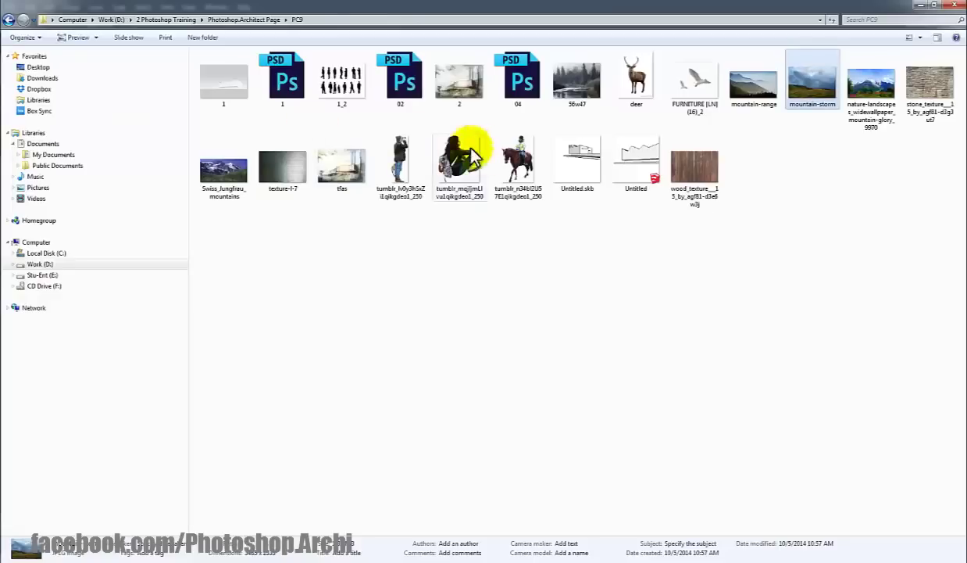
# Step: Place the mountain-glory landscape photo unflipped and move its layer beneath Layer 0
pyautogui.moveTo(862, 97); pyautogui.dragTo(303, 285)
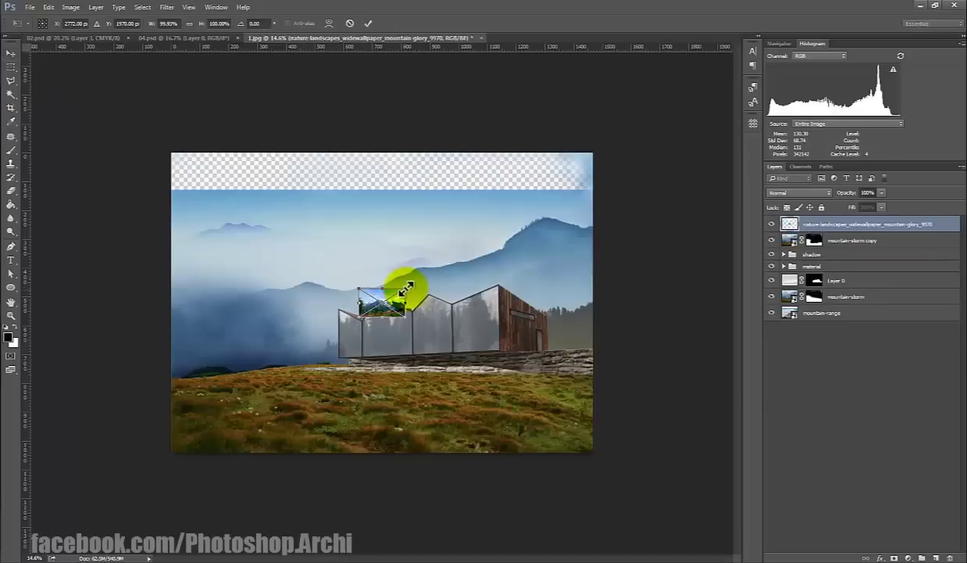
pyautogui.rightClick(553, 234)
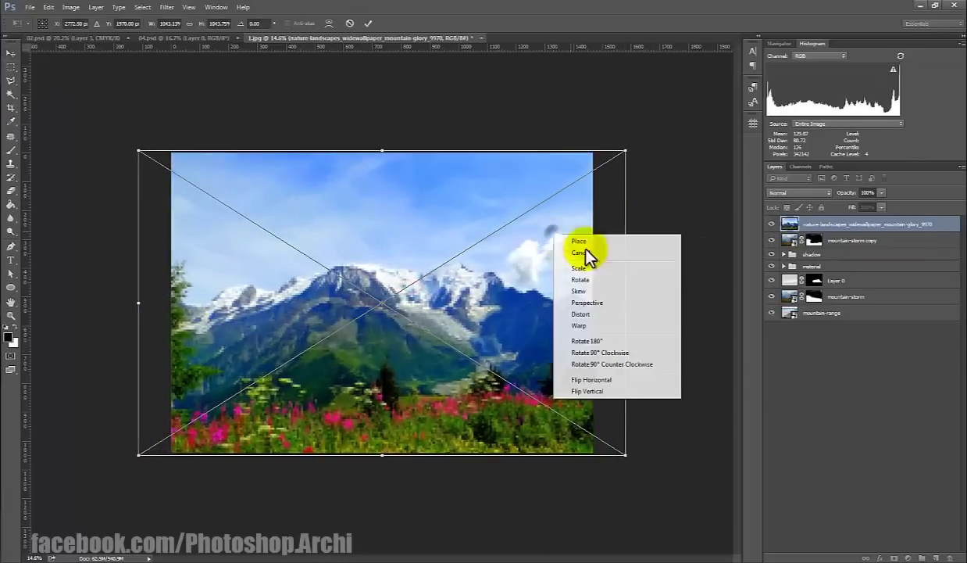
pyautogui.click(605, 379)
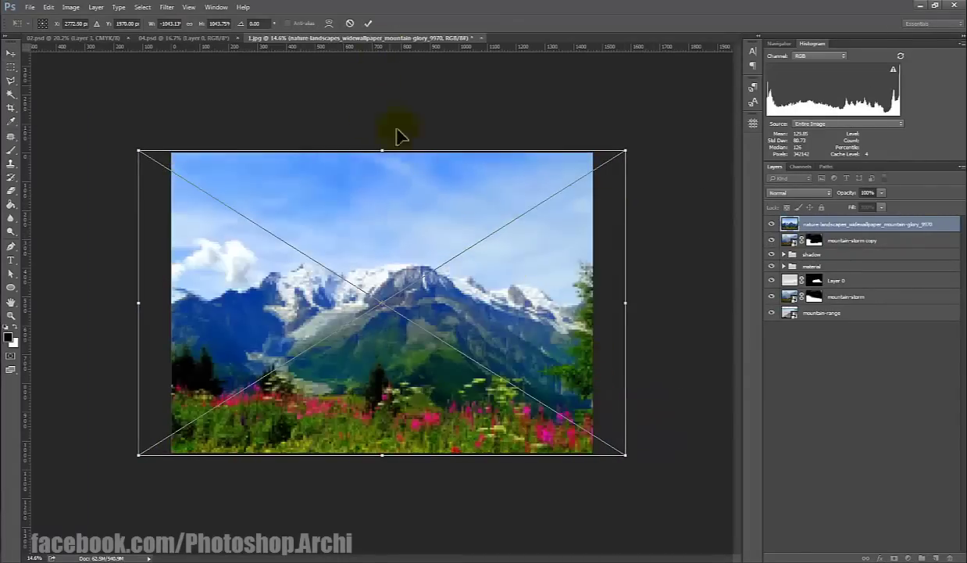
pyautogui.rightClick(444, 196)
pyautogui.click(500, 341)
pyautogui.click(368, 24)
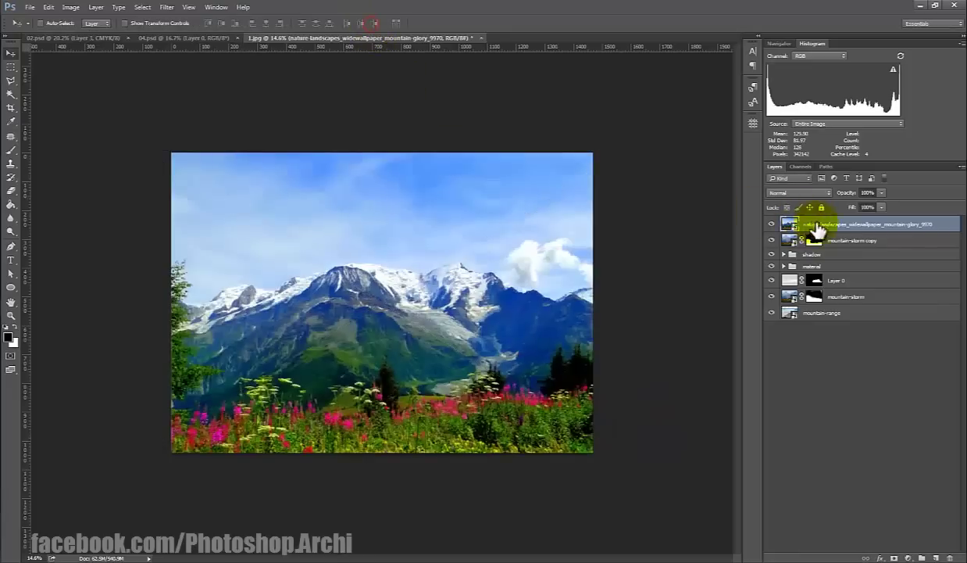
pyautogui.moveTo(816, 228); pyautogui.dragTo(829, 288)
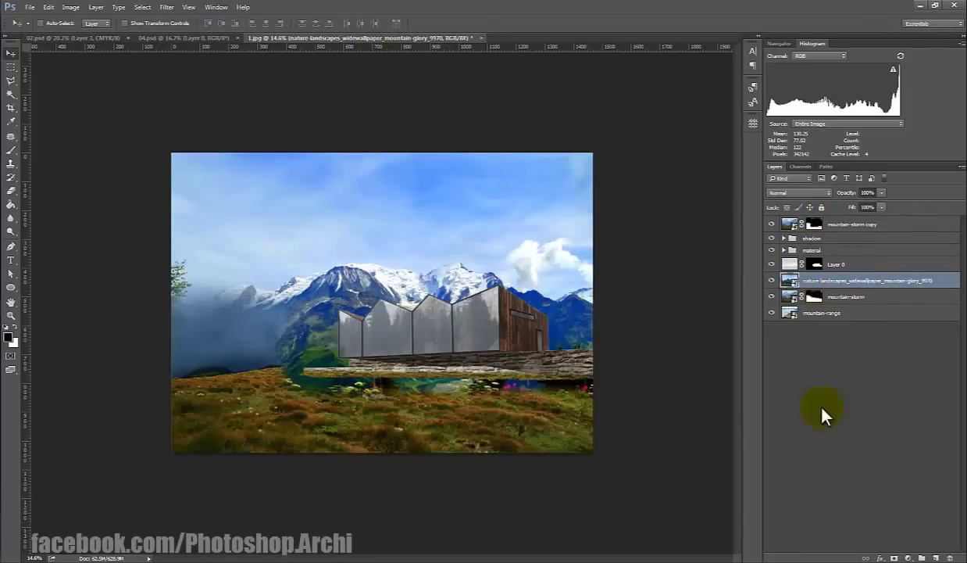
# Step: Mask out the landscape in black over the left mist, central mountains and horizon
pyautogui.press('b')
pyautogui.moveTo(388, 328)
pyautogui.mouseDown()
pyautogui.moveTo(274, 315)
pyautogui.moveTo(157, 276)
pyautogui.mouseUp()
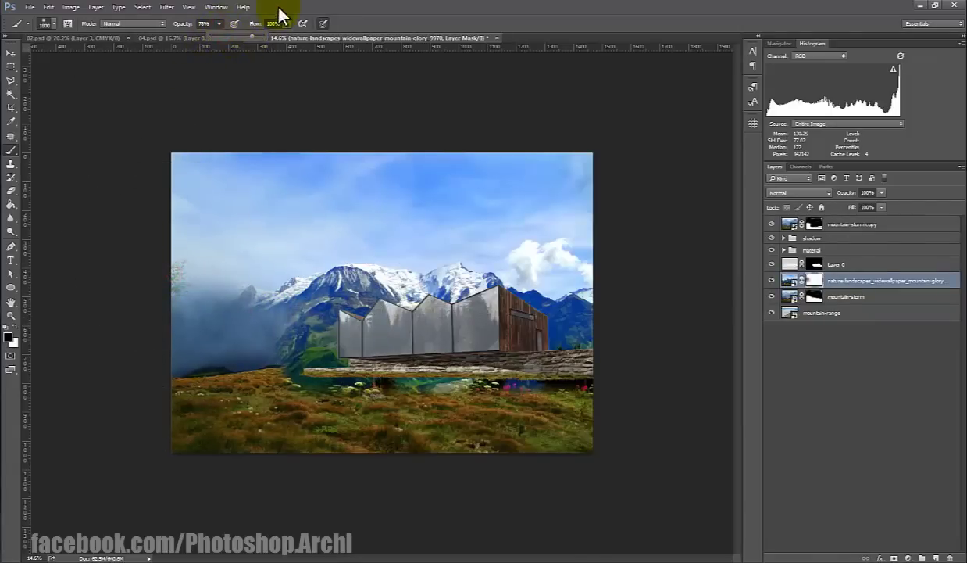
pyautogui.moveTo(198, 287)
pyautogui.mouseDown()
pyautogui.moveTo(263, 320)
pyautogui.moveTo(356, 308)
pyautogui.moveTo(383, 260)
pyautogui.moveTo(238, 280)
pyautogui.moveTo(396, 356)
pyautogui.moveTo(479, 291)
pyautogui.moveTo(497, 331)
pyautogui.moveTo(540, 290)
pyautogui.moveTo(510, 324)
pyautogui.moveTo(524, 297)
pyautogui.moveTo(452, 355)
pyautogui.moveTo(455, 339)
pyautogui.moveTo(354, 367)
pyautogui.moveTo(365, 382)
pyautogui.mouseUp()
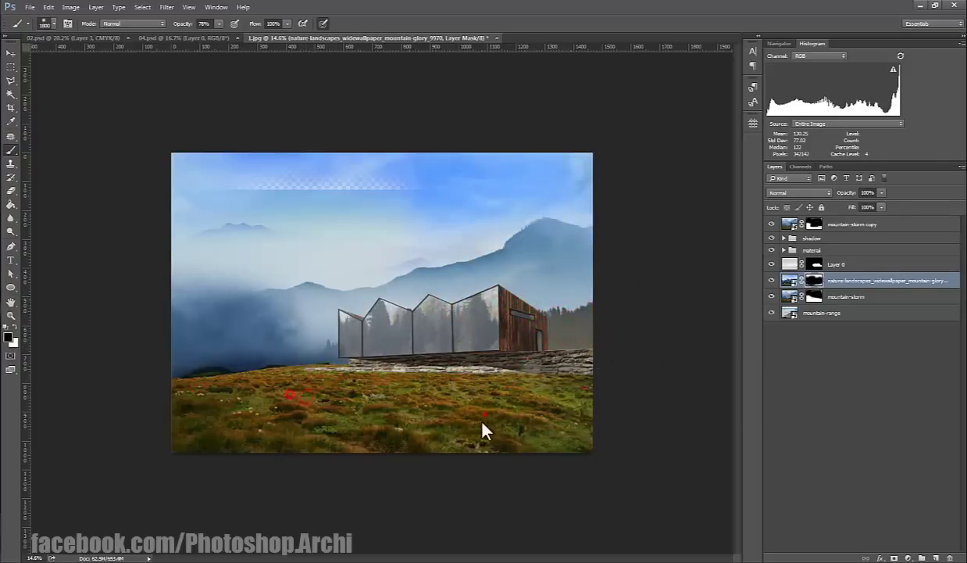
pyautogui.moveTo(482, 429)
pyautogui.mouseDown()
pyautogui.moveTo(518, 355)
pyautogui.moveTo(192, 367)
pyautogui.moveTo(286, 335)
pyautogui.mouseUp()
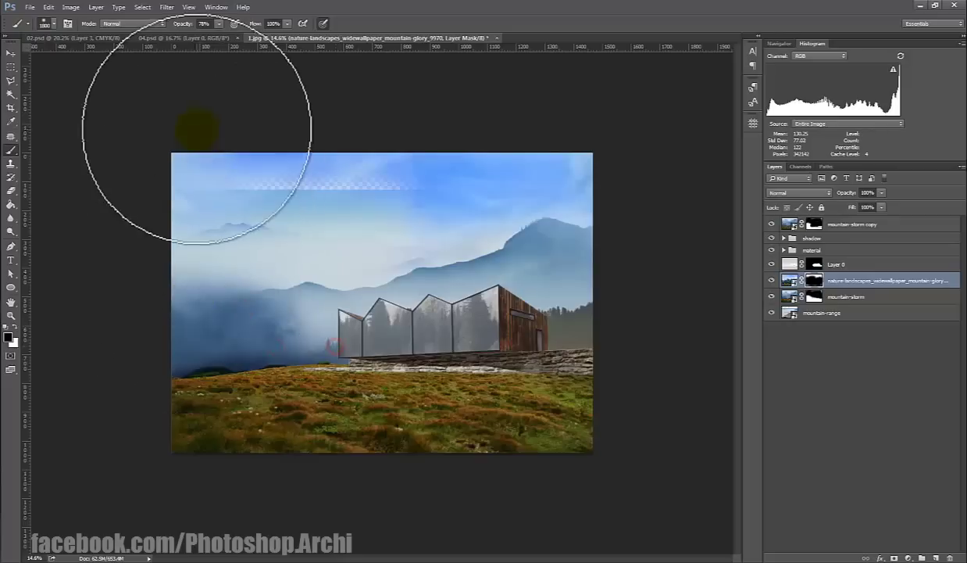
# Step: Paint white on the mask to reveal blue sky across the top strip
pyautogui.press('x')
pyautogui.moveTo(187, 176)
pyautogui.mouseDown()
pyautogui.moveTo(380, 176)
pyautogui.moveTo(231, 168)
pyautogui.moveTo(283, 160)
pyautogui.moveTo(572, 159)
pyautogui.moveTo(222, 158)
pyautogui.moveTo(611, 136)
pyautogui.mouseUp()
pyautogui.moveTo(490, 326); pyautogui.dragTo(502, 326)
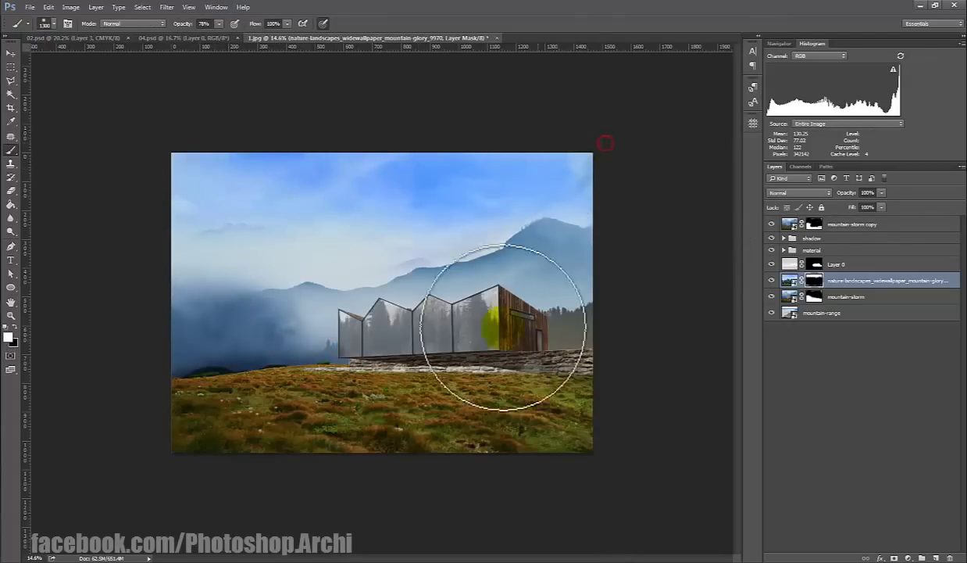
pyautogui.press('v')
pyautogui.scroll(-2, 356, 307)
pyautogui.keyDown('shift'); pyautogui.click(873, 319); pyautogui.keyUp('shift')
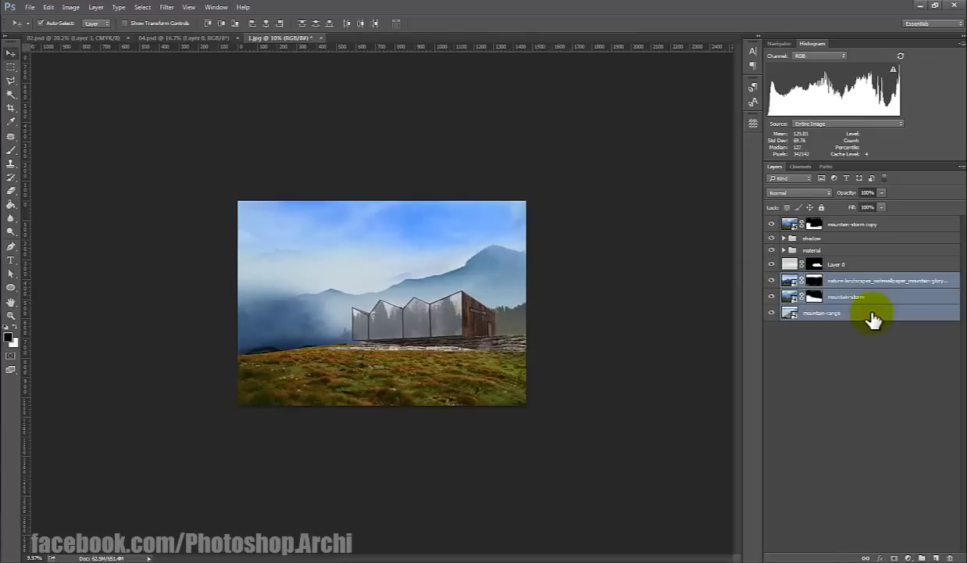
# Step: Group the three landscape layers as background with a green label, and label the material group red
pyautogui.hotkey('ctrl', 'g')
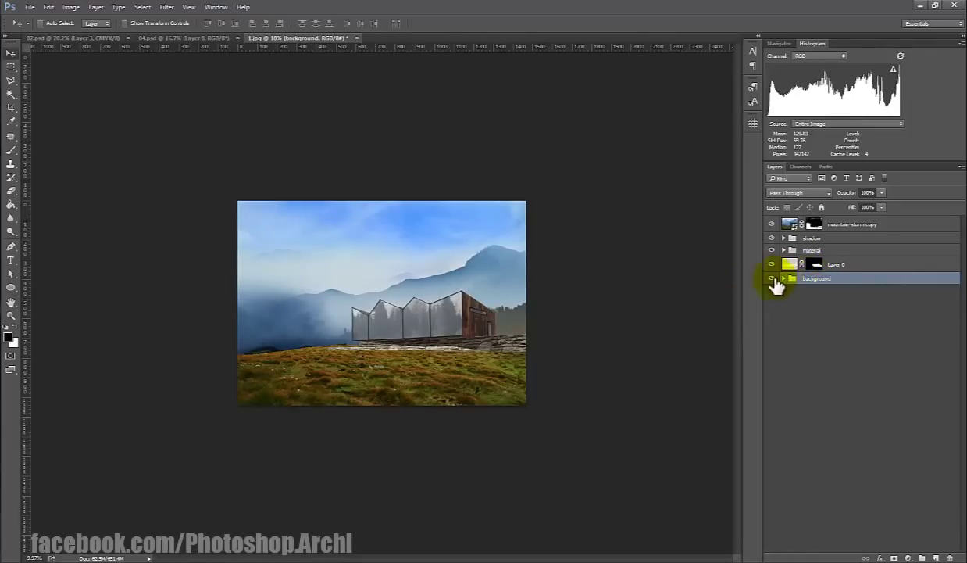
pyautogui.rightClick(773, 279)
pyautogui.click(805, 357)
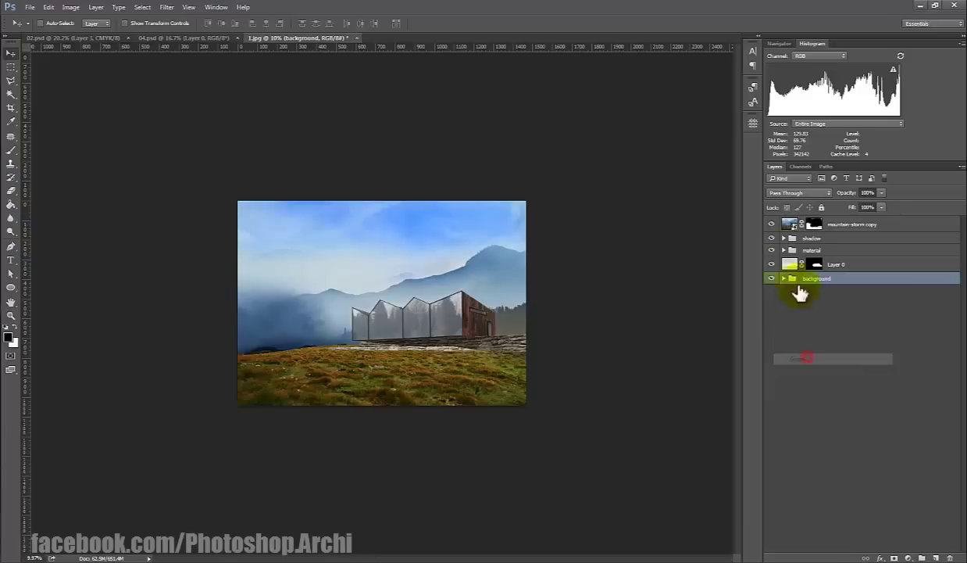
pyautogui.rightClick(772, 251)
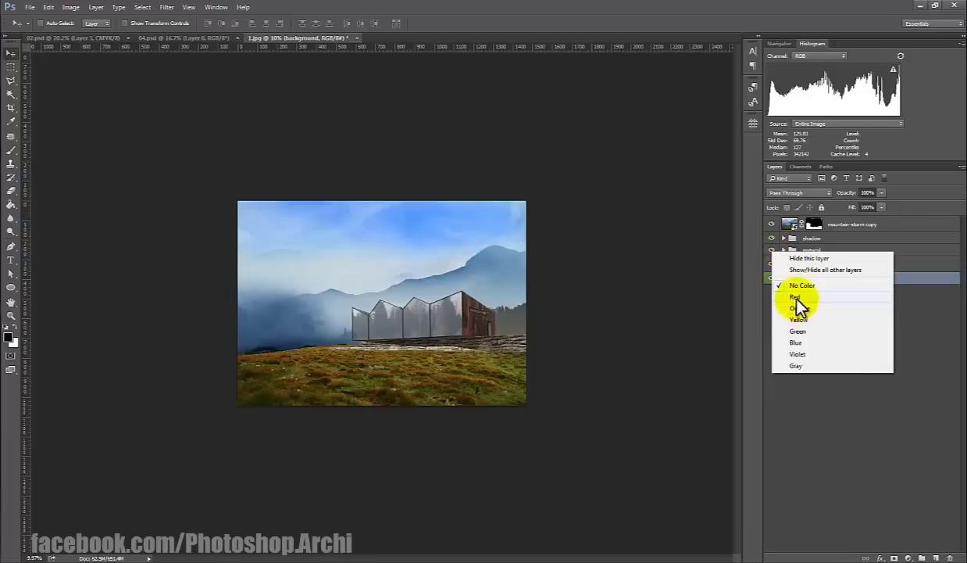
pyautogui.click(797, 297)
pyautogui.scroll(2, 496, 318)
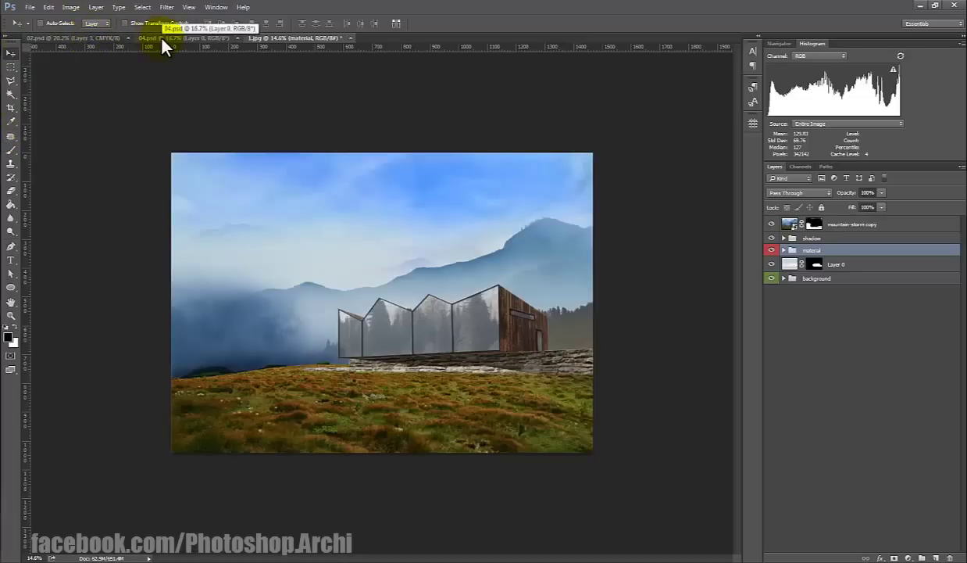
pyautogui.scroll(2, 518, 334)
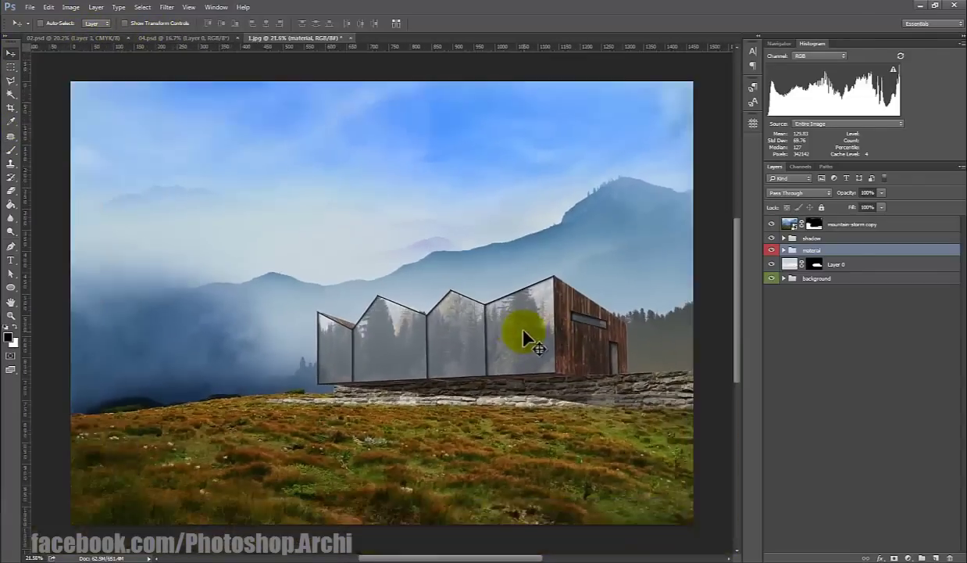
pyautogui.scroll(-2, 504, 320)
# Step: Rearrange the tree silhouettes on Layers 1 and 2 of the tree sheet
pyautogui.click(166, 37)
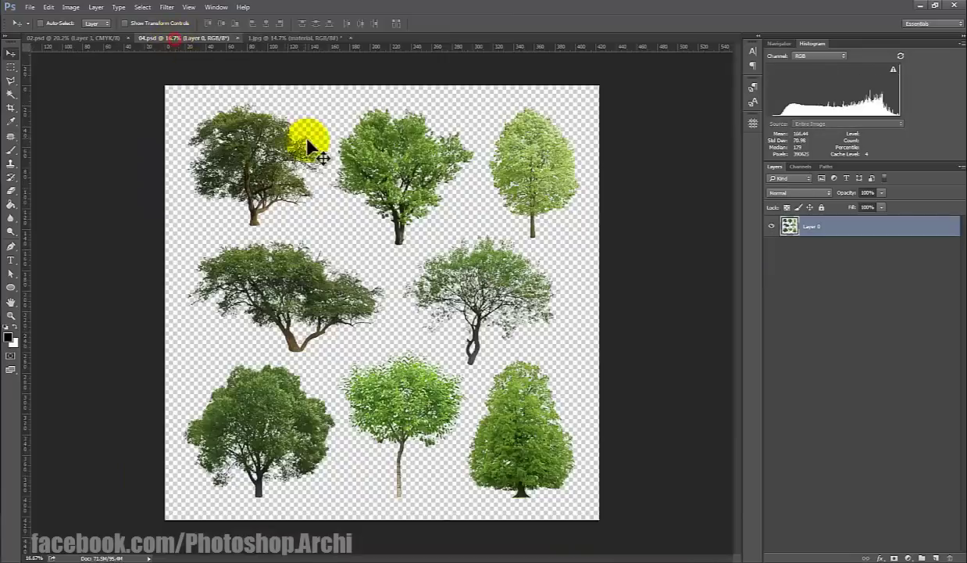
pyautogui.click(114, 38)
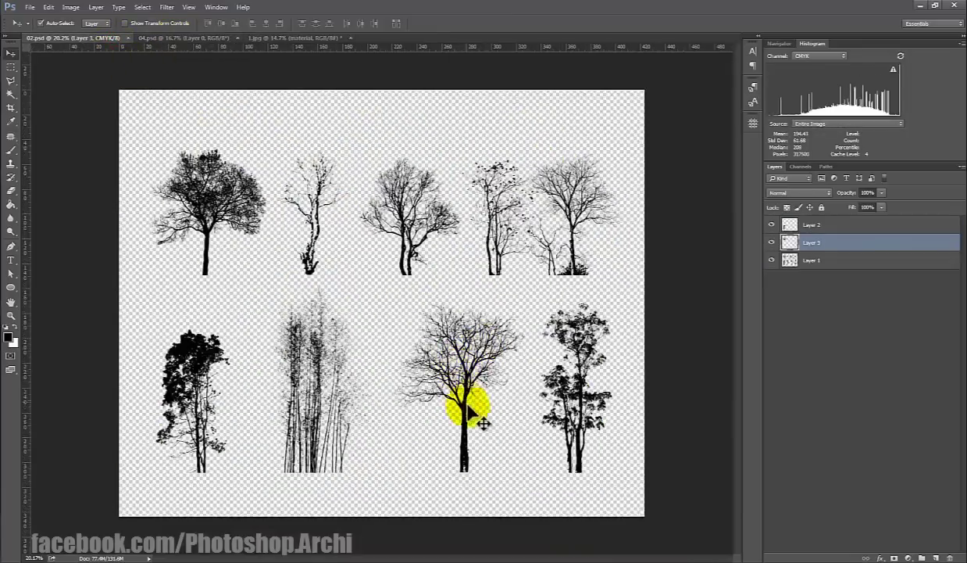
pyautogui.moveTo(467, 407); pyautogui.dragTo(465, 412)
pyautogui.click(205, 382)
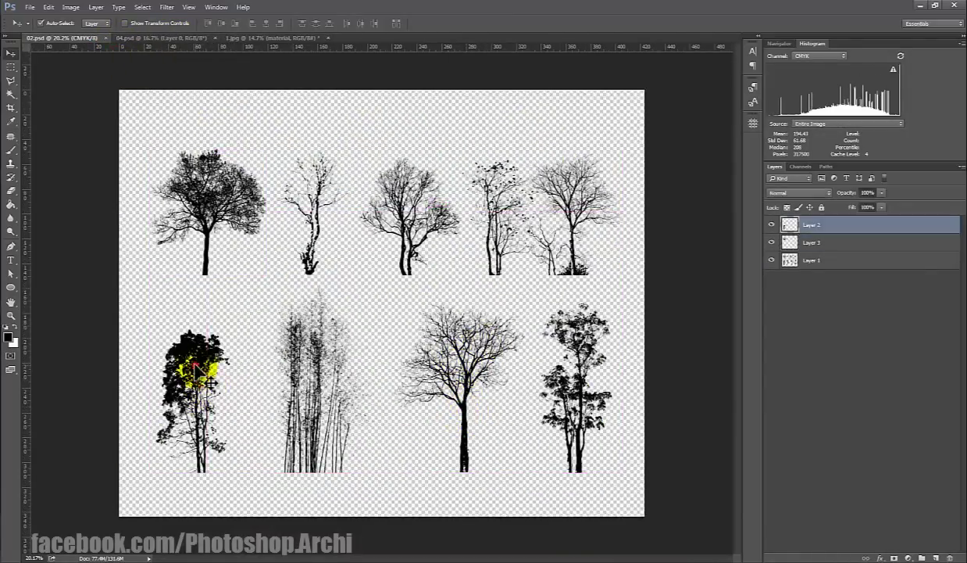
pyautogui.click(574, 402)
pyautogui.moveTo(593, 426); pyautogui.dragTo(552, 398)
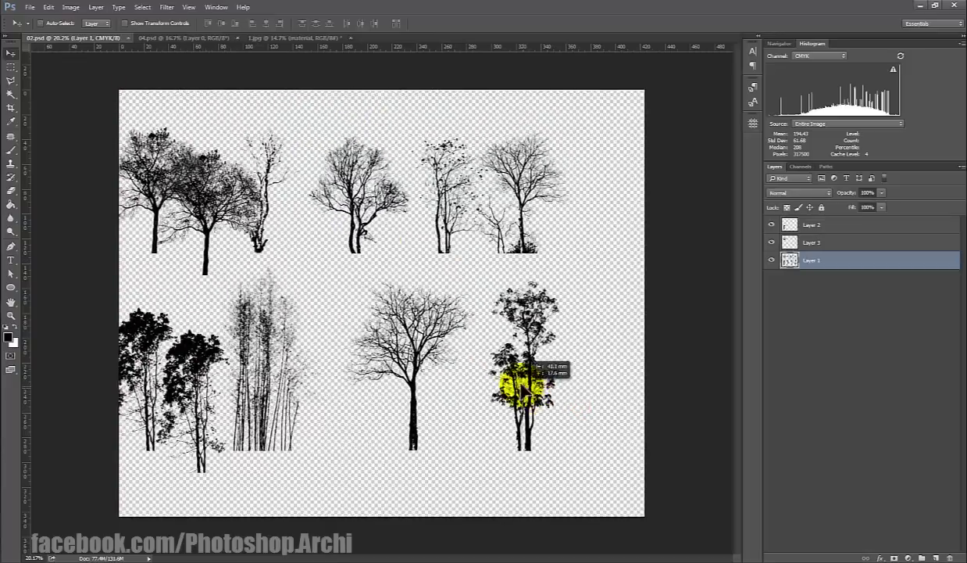
# Step: Copy the bottom-right tree into the house photo, move it to the top and scale it to about 220%
pyautogui.click(10, 67)
pyautogui.moveTo(497, 271); pyautogui.dragTo(580, 461)
pyautogui.hotkey('ctrl', 'j')
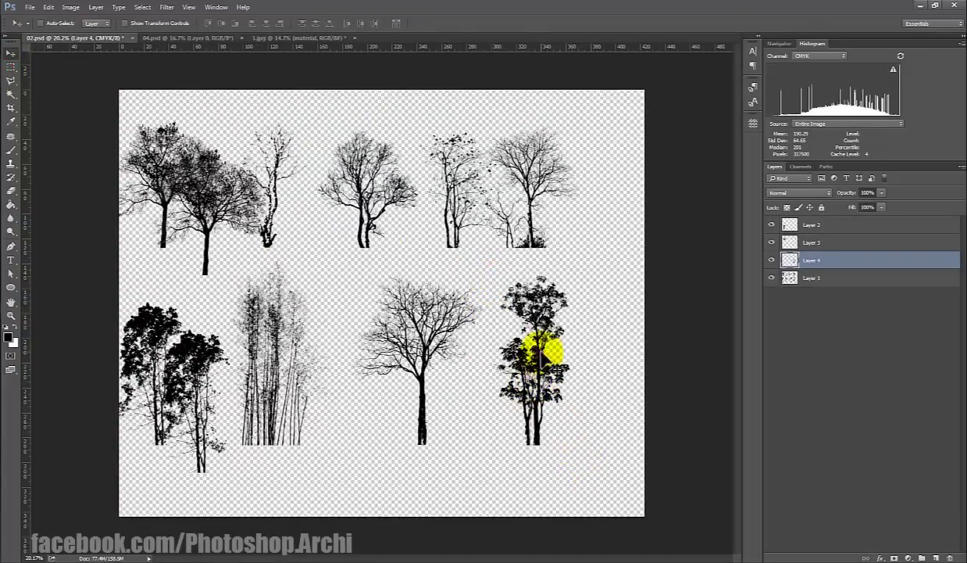
pyautogui.moveTo(551, 345)
pyautogui.mouseDown()
pyautogui.moveTo(273, 46)
pyautogui.moveTo(462, 259)
pyautogui.mouseUp()
pyautogui.moveTo(827, 248); pyautogui.dragTo(851, 226)
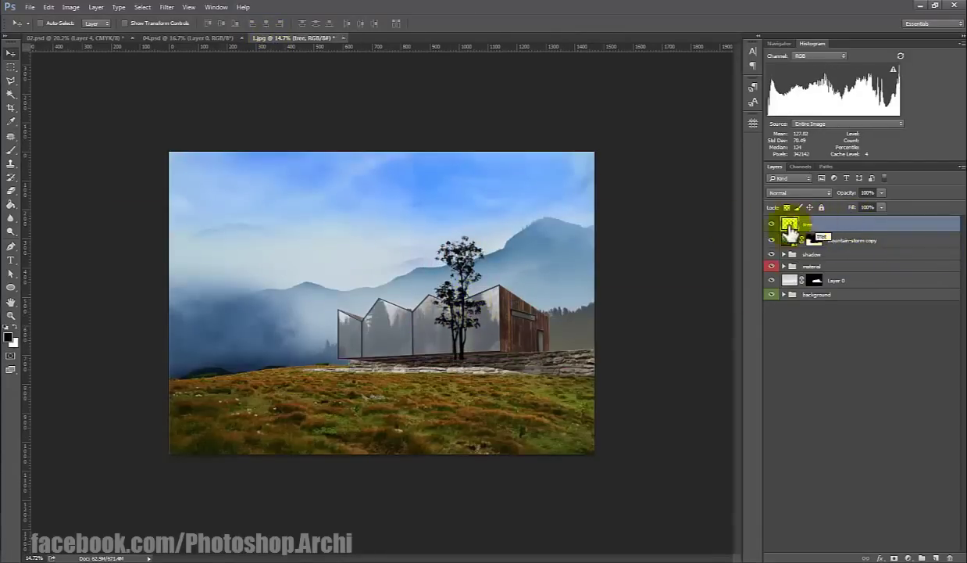
pyautogui.hotkey('ctrl', 't')
pyautogui.moveTo(484, 233); pyautogui.dragTo(535, 155)
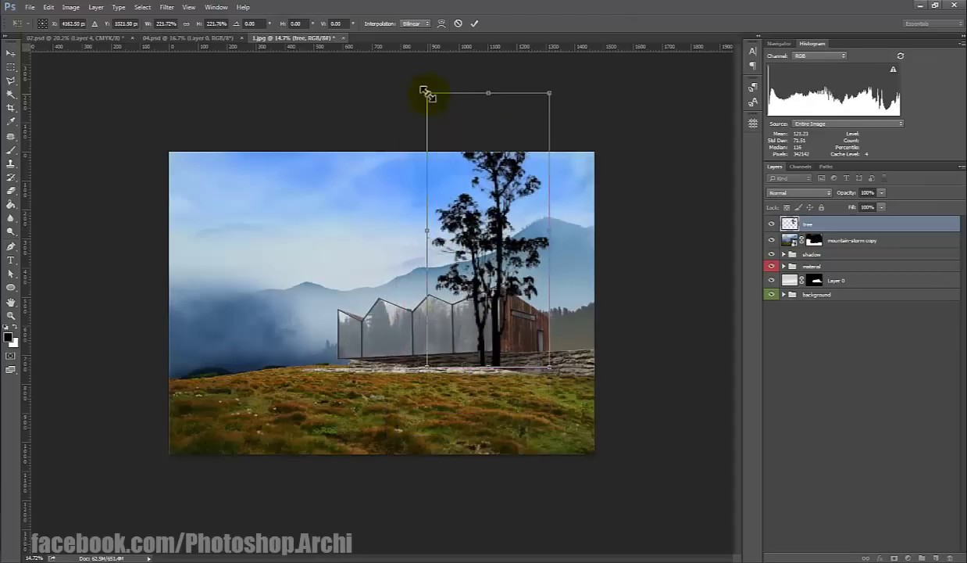
pyautogui.moveTo(424, 93); pyautogui.dragTo(425, 95)
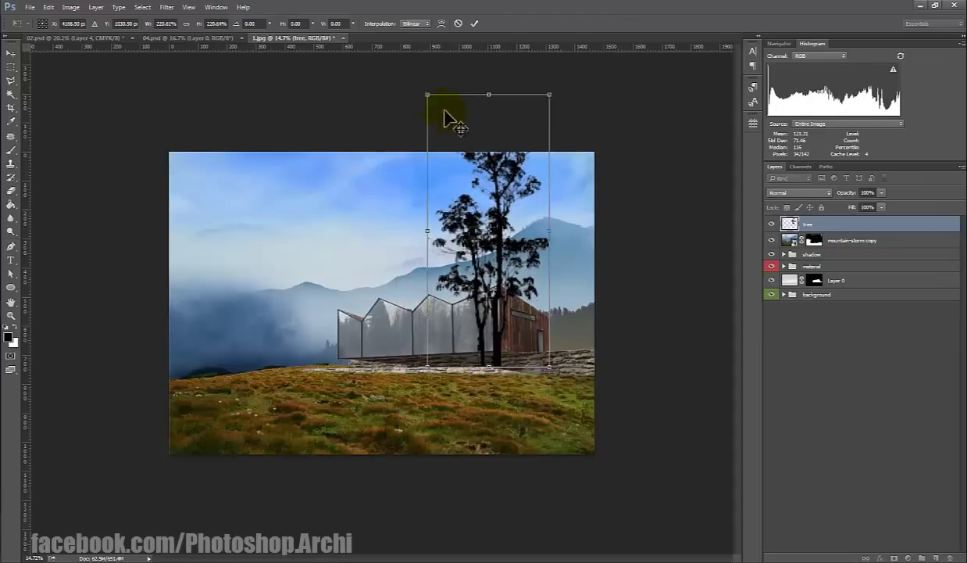
pyautogui.press('Return')
# Step: Duplicate the tree to the right, flip it horizontally and shrink it to about 69%
pyautogui.keyDown('alt'); pyautogui.moveTo(510, 227); pyautogui.dragTo(575, 227); pyautogui.keyUp('alt')
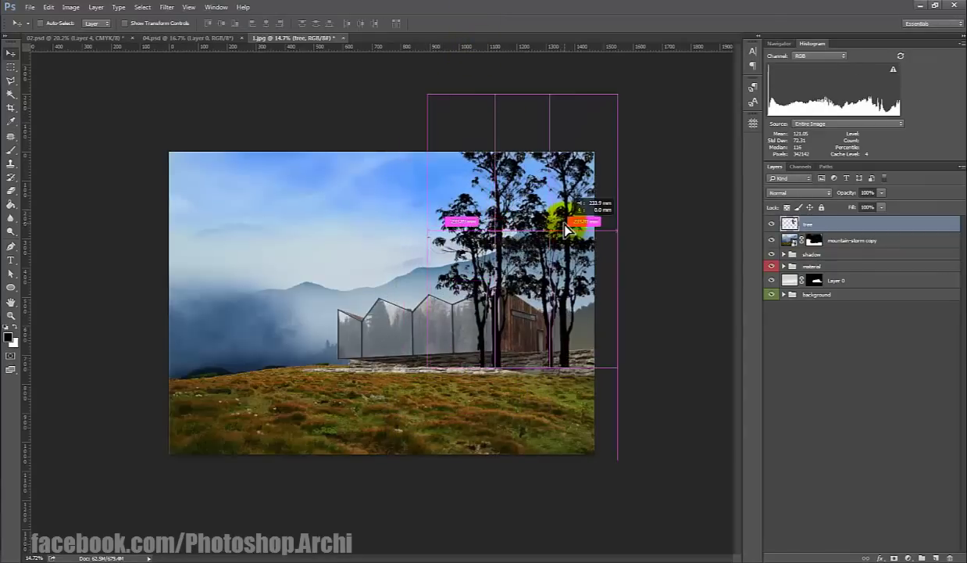
pyautogui.hotkey('ctrl', 't')
pyautogui.rightClick(565, 242)
pyautogui.click(613, 396)
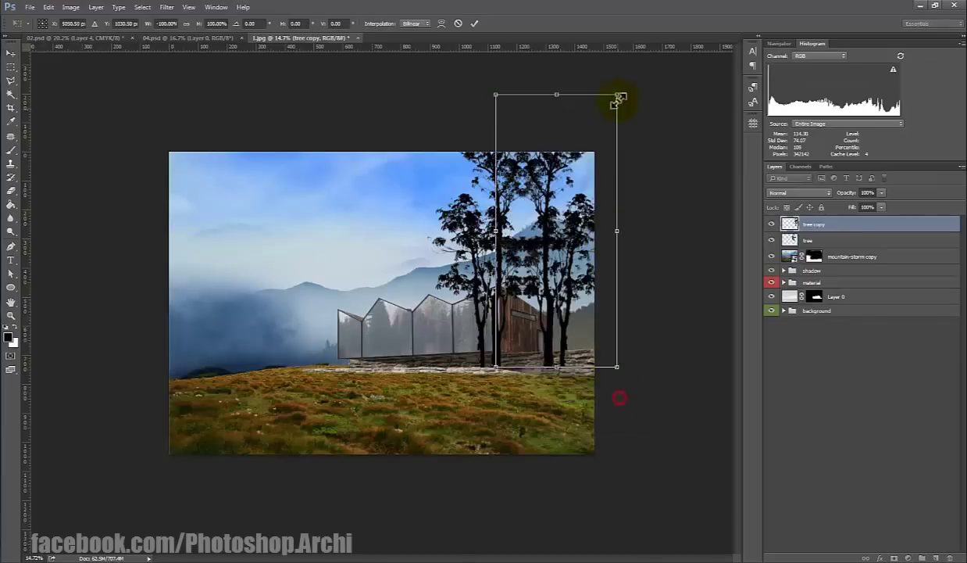
pyautogui.moveTo(617, 94)
pyautogui.mouseDown()
pyautogui.moveTo(583, 162)
pyautogui.moveTo(585, 180)
pyautogui.mouseUp()
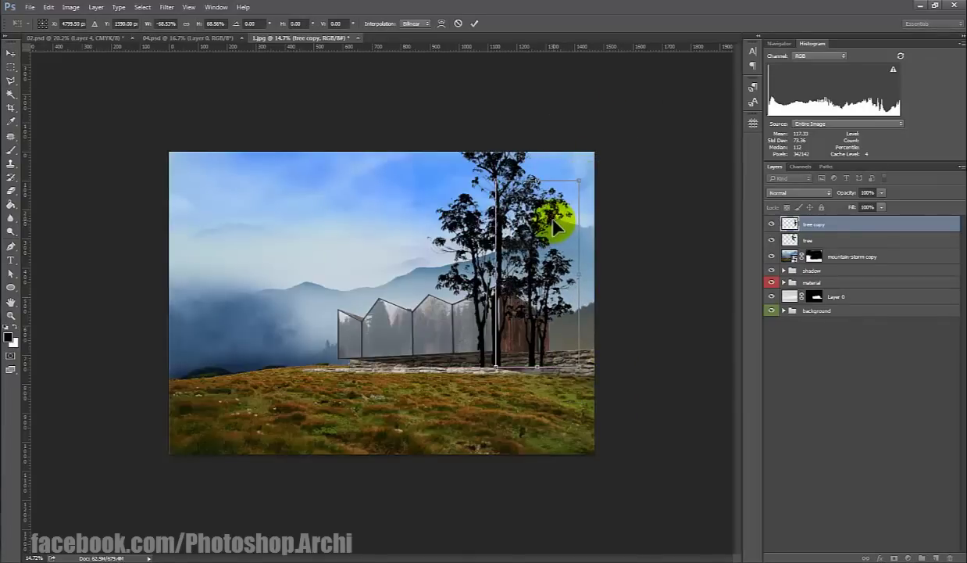
pyautogui.press('Return')
pyautogui.moveTo(550, 236); pyautogui.dragTo(553, 219)
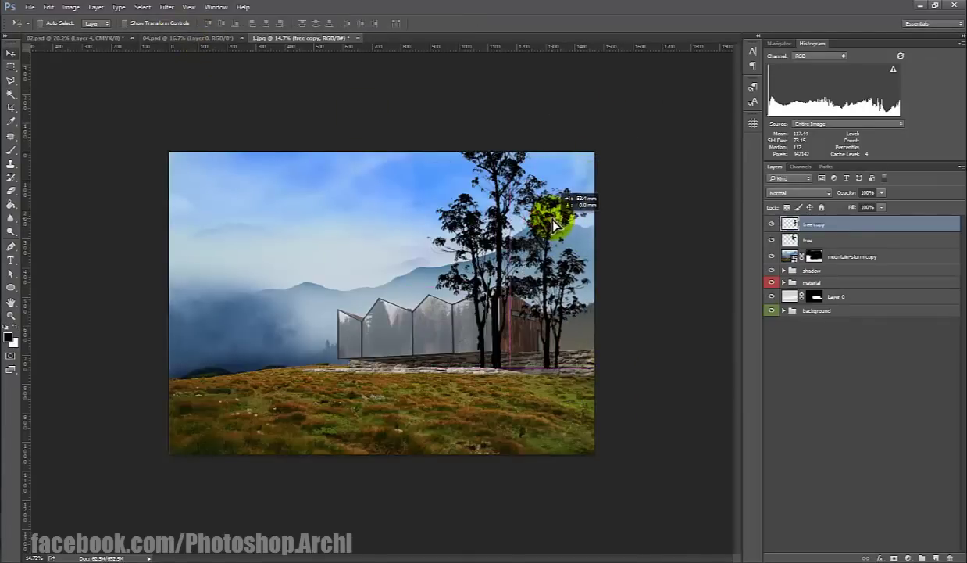
# Step: Rearrange Layers 2–4 on the tree sheet and drag Layer 2's tree before the glass house
pyautogui.click(74, 38)
pyautogui.moveTo(366, 210); pyautogui.dragTo(267, 218)
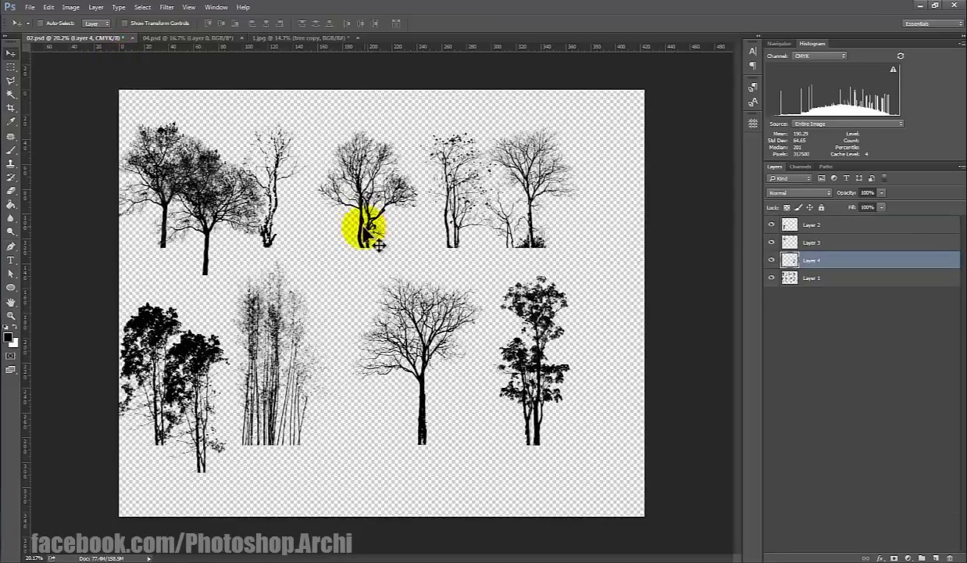
pyautogui.click(233, 209)
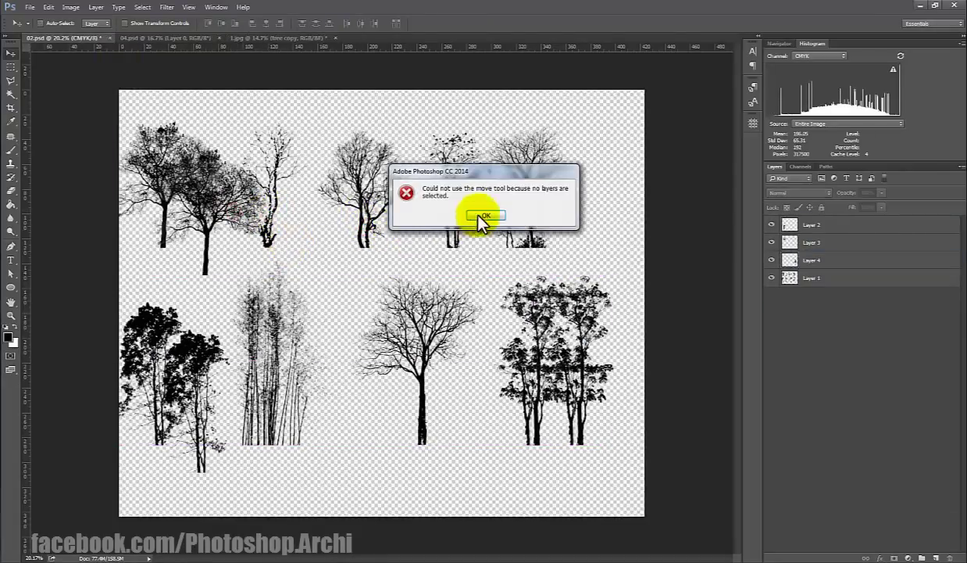
pyautogui.click(479, 223)
pyautogui.click(832, 249)
pyautogui.moveTo(365, 263); pyautogui.dragTo(492, 262)
pyautogui.click(820, 225)
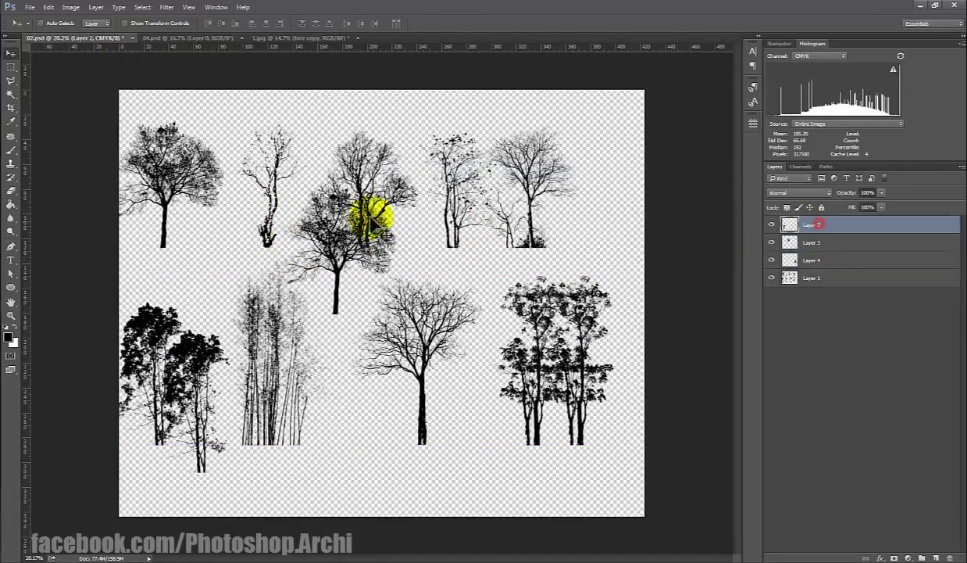
pyautogui.moveTo(213, 175)
pyautogui.mouseDown()
pyautogui.moveTo(380, 289)
pyautogui.moveTo(295, 41)
pyautogui.moveTo(359, 311)
pyautogui.mouseUp()
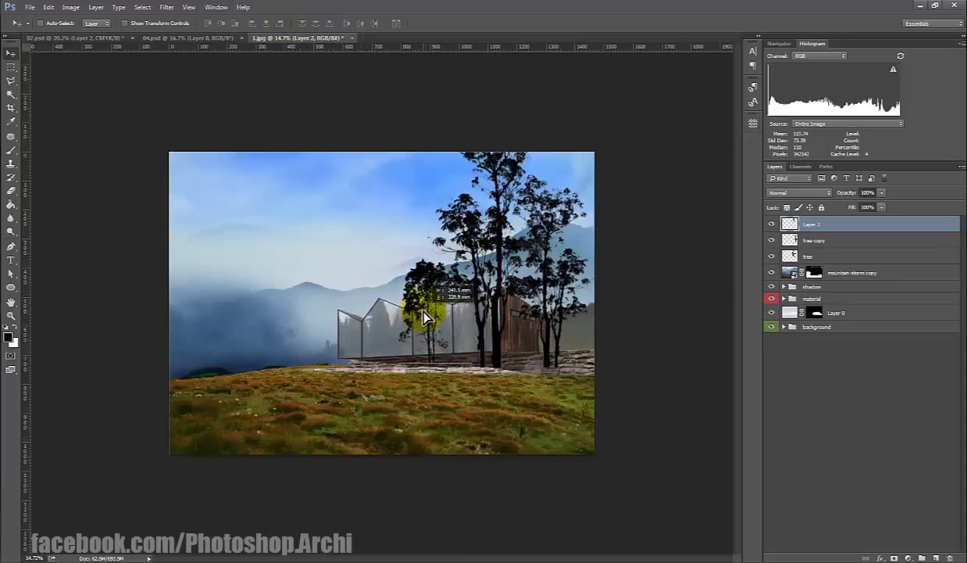
pyautogui.moveTo(361, 312); pyautogui.dragTo(409, 302)
pyautogui.keyDown('shift'); pyautogui.click(856, 256); pyautogui.keyUp('shift')
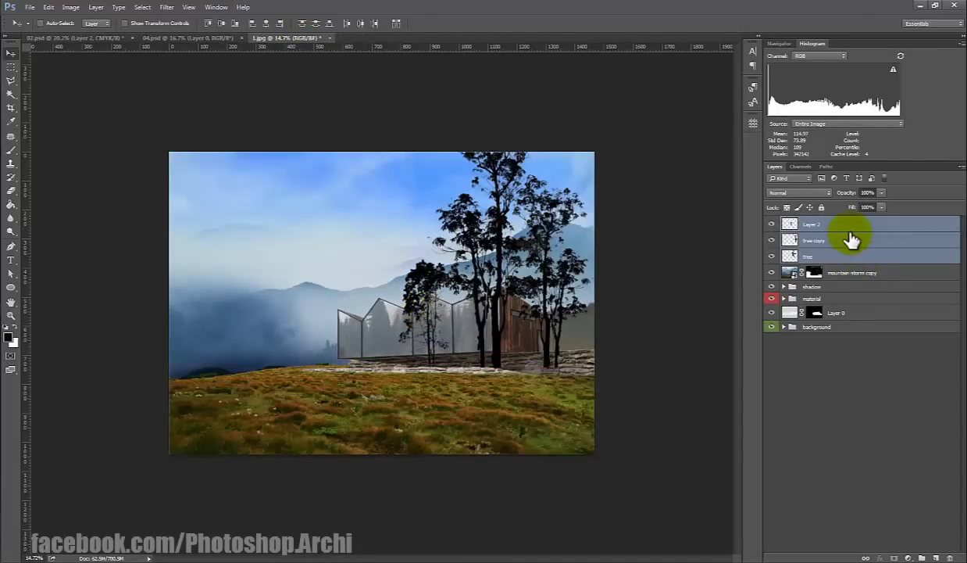
# Step: Group the three trees, move the group just above background, shift it right, and set 88% opacity
pyautogui.moveTo(428, 285); pyautogui.dragTo(440, 282)
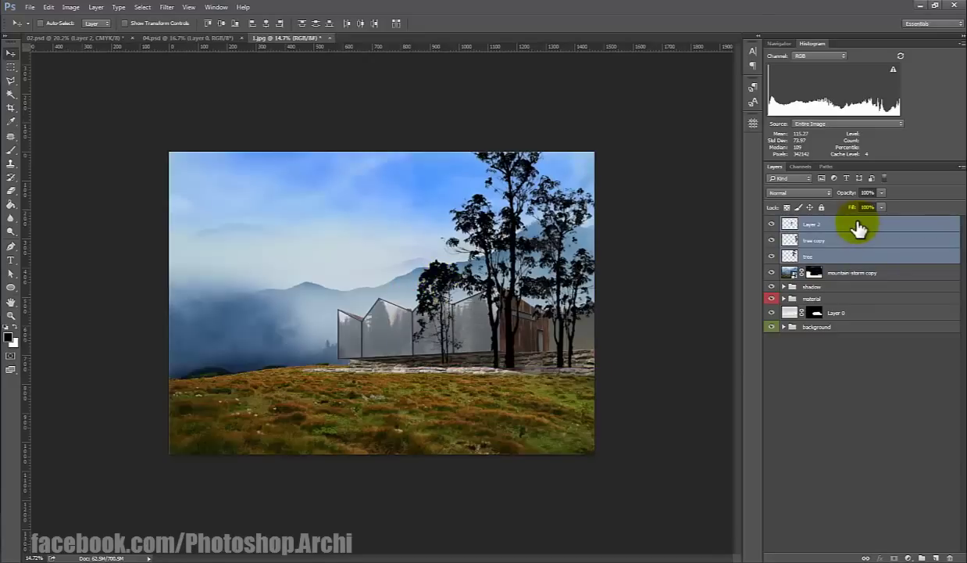
pyautogui.hotkey('ctrl', 'g')
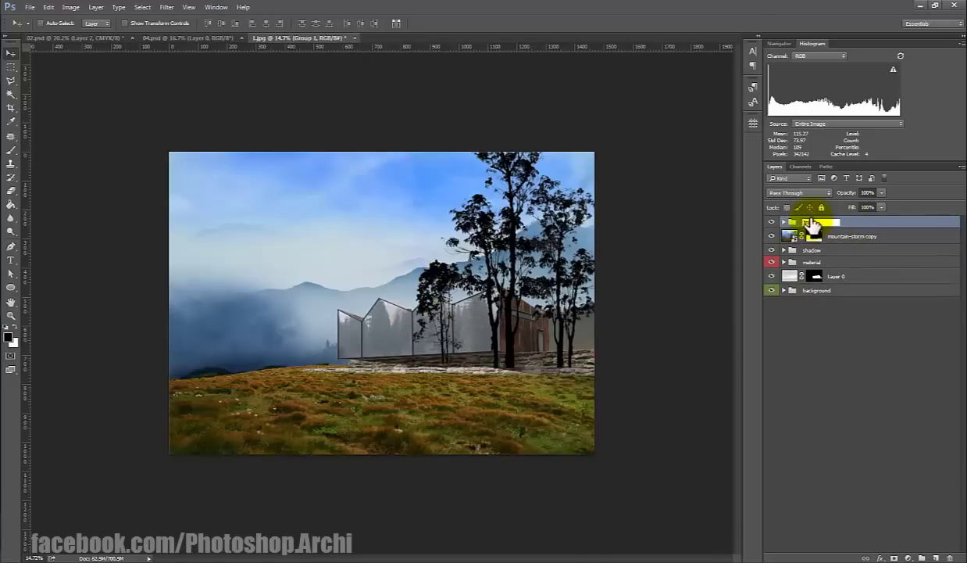
pyautogui.moveTo(844, 236); pyautogui.dragTo(831, 282)
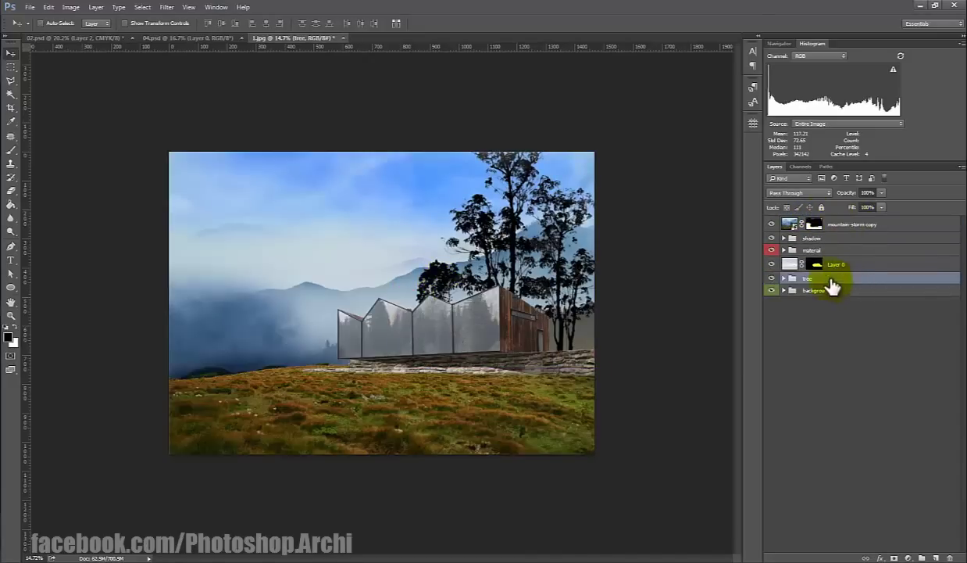
pyautogui.moveTo(546, 281)
pyautogui.mouseDown()
pyautogui.moveTo(582, 270)
pyautogui.moveTo(555, 250)
pyautogui.moveTo(565, 269)
pyautogui.moveTo(615, 263)
pyautogui.moveTo(598, 246)
pyautogui.moveTo(577, 273)
pyautogui.mouseUp()
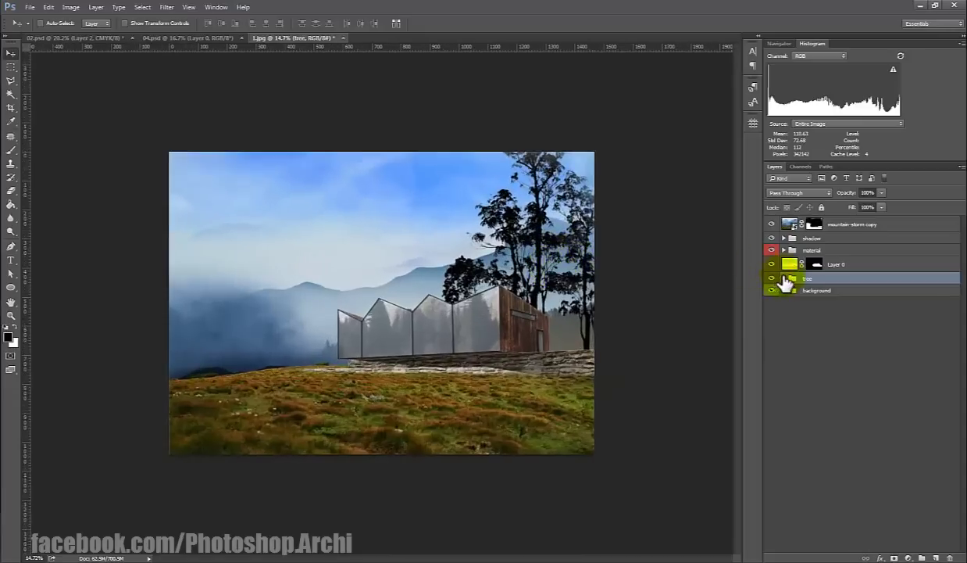
pyautogui.click(785, 278)
pyautogui.click(784, 279)
pyautogui.moveTo(870, 208); pyautogui.dragTo(856, 207)
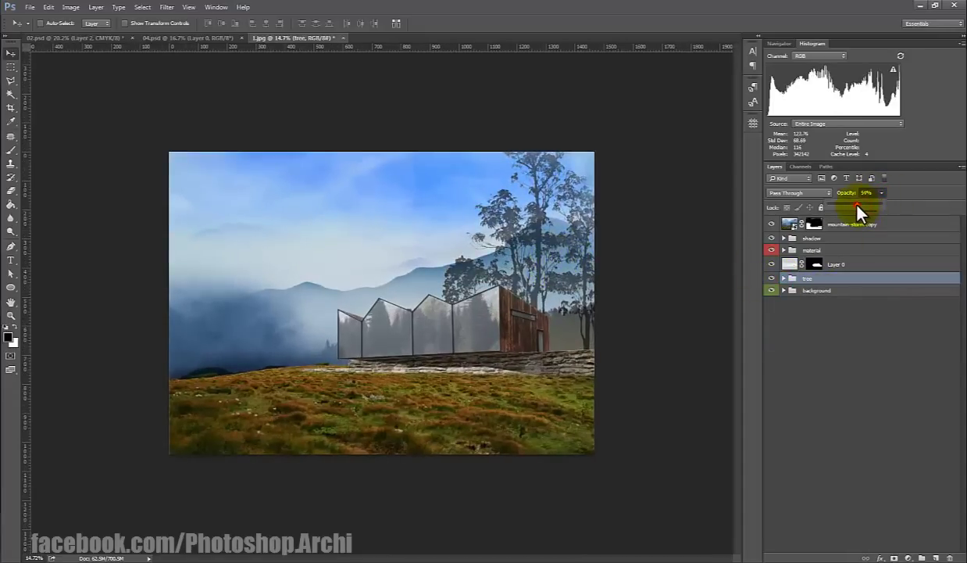
# Step: Drag the leafy Layer 3 tree from the sheet into place before the glass facade
pyautogui.click(850, 225)
pyautogui.scroll(-2, 470, 270)
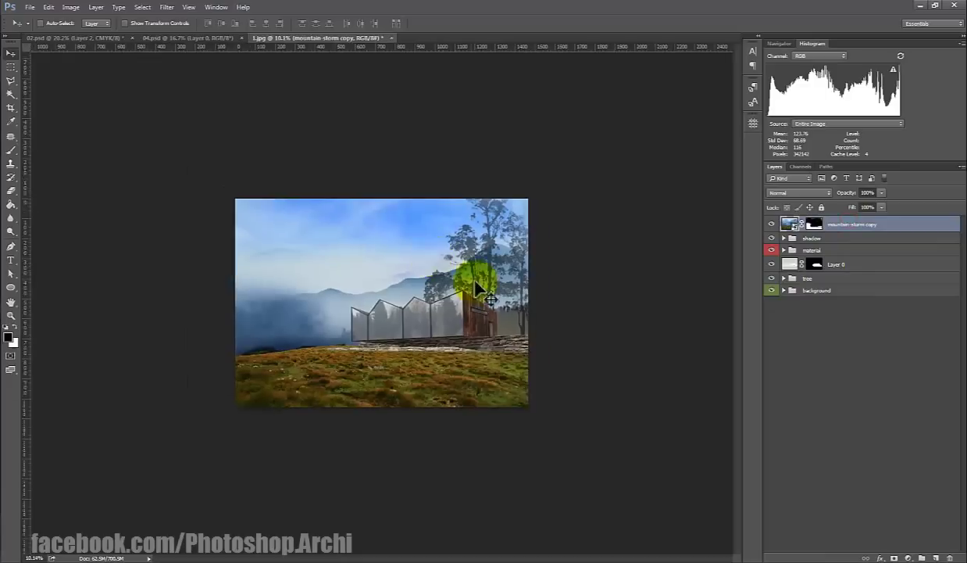
pyautogui.click(111, 39)
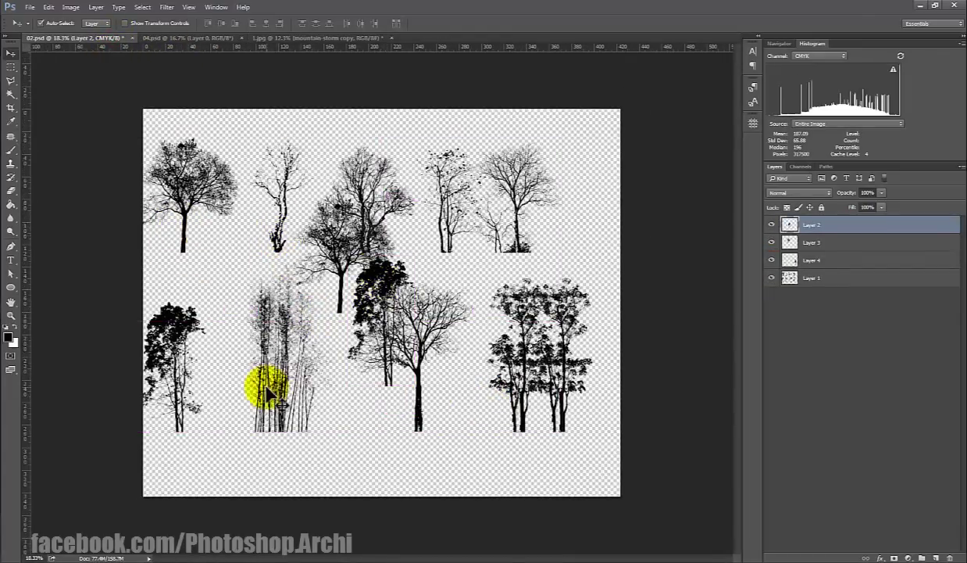
pyautogui.moveTo(376, 293); pyautogui.dragTo(418, 309)
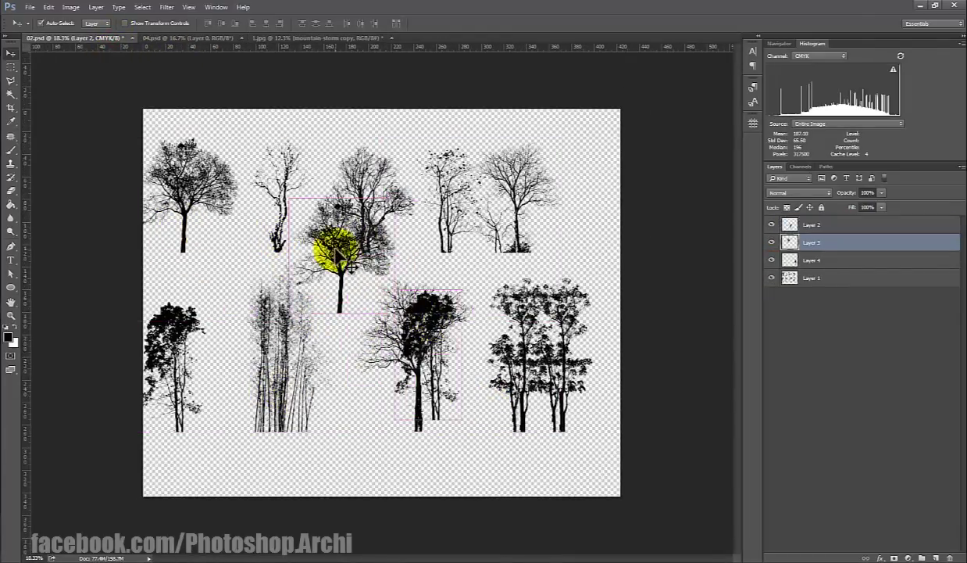
pyautogui.moveTo(334, 244); pyautogui.dragTo(243, 257)
pyautogui.moveTo(412, 301)
pyautogui.mouseDown()
pyautogui.moveTo(285, 129)
pyautogui.moveTo(285, 30)
pyautogui.moveTo(438, 277)
pyautogui.mouseUp()
pyautogui.hotkey('ctrl', '0')
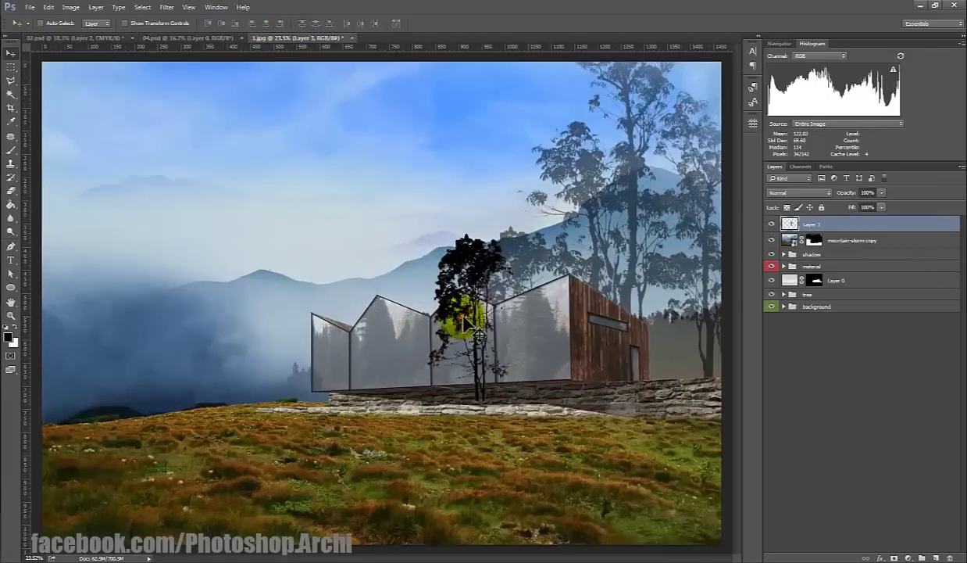
pyautogui.moveTo(461, 309); pyautogui.dragTo(524, 331)
pyautogui.keyDown('alt'); pyautogui.scroll(1, 489, 325); pyautogui.keyUp('alt')
pyautogui.keyDown('alt'); pyautogui.scroll(-1, 511, 335); pyautogui.keyUp('alt')
# Step: Mask the Layer 3 tree to the Magic Wand glass selection and move it below the shadow group
pyautogui.click(792, 285)
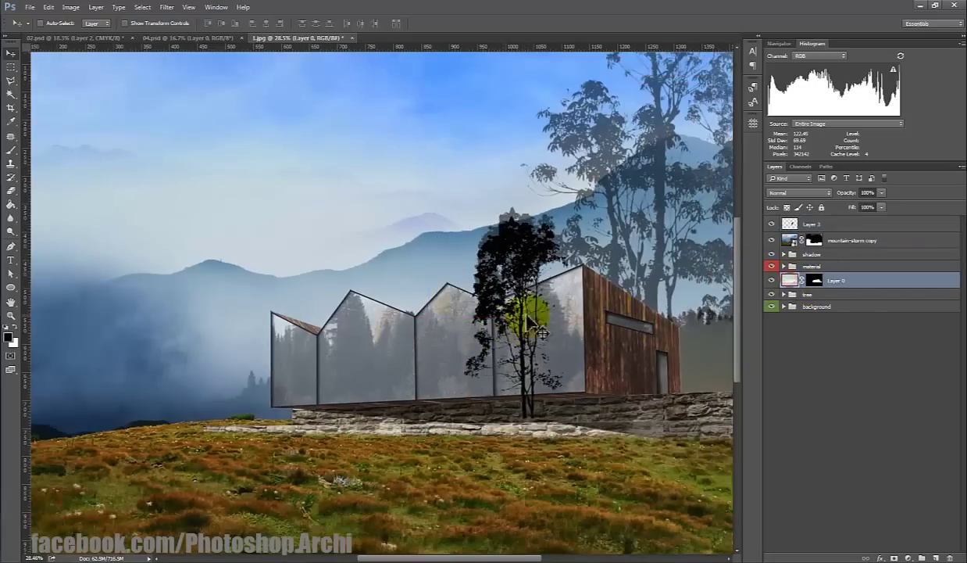
pyautogui.press('w')
pyautogui.click(442, 334)
pyautogui.click(809, 223)
pyautogui.click(894, 556)
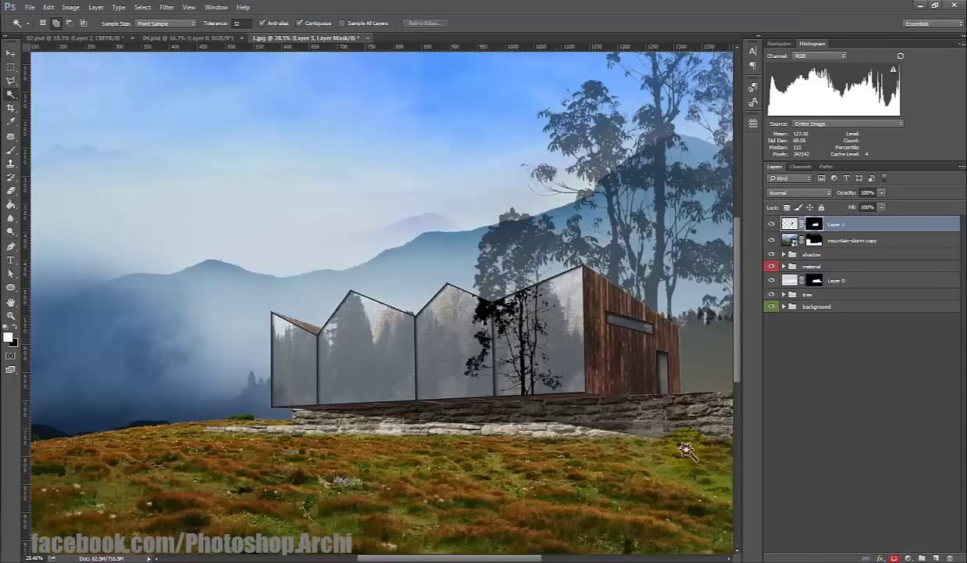
pyautogui.press('v')
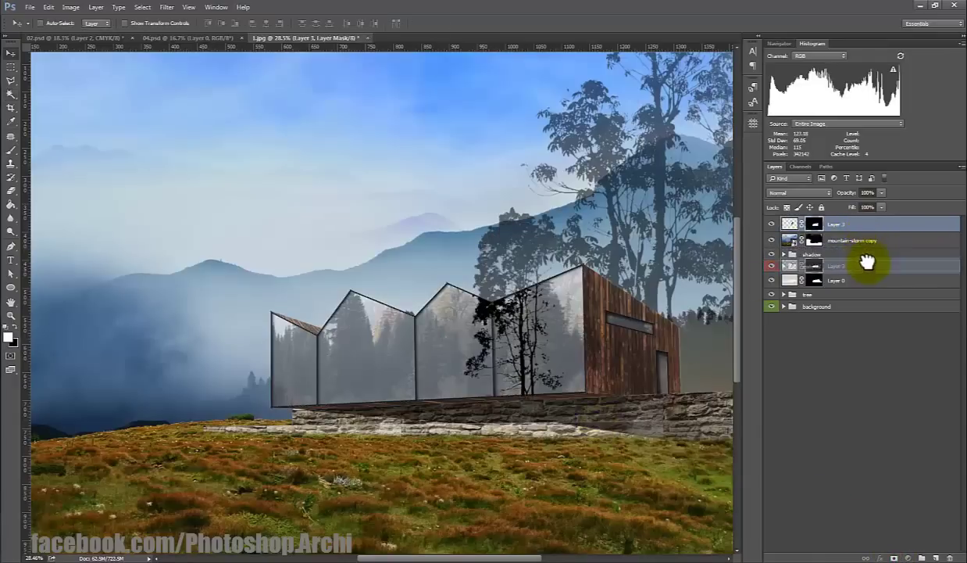
pyautogui.moveTo(866, 226); pyautogui.dragTo(866, 266)
# Step: Try Multiply and Overlay on the tree, then settle on Soft Light blend mode
pyautogui.click(815, 193)
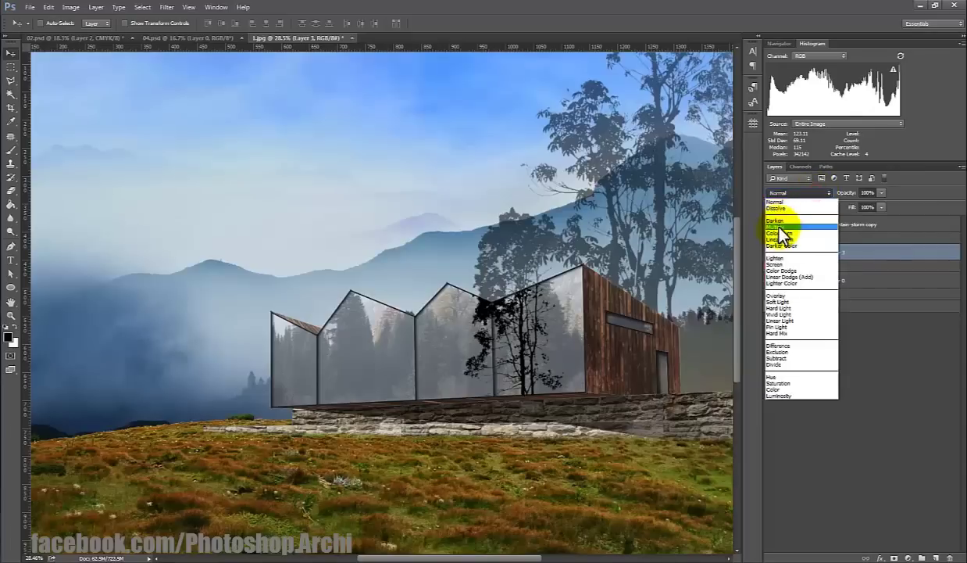
pyautogui.click(783, 227)
pyautogui.click(793, 195)
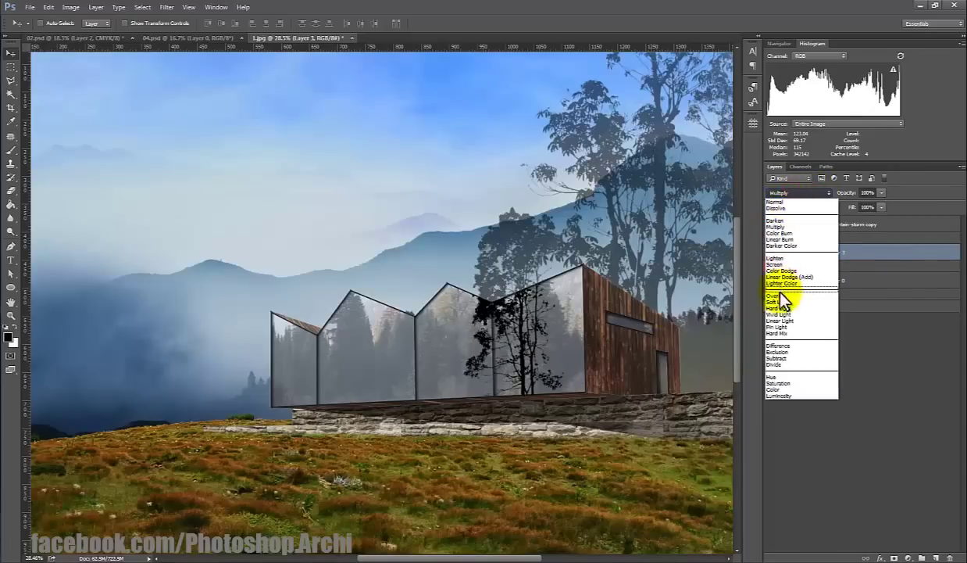
pyautogui.click(781, 282)
pyautogui.scroll(3, 525, 345)
pyautogui.click(797, 193)
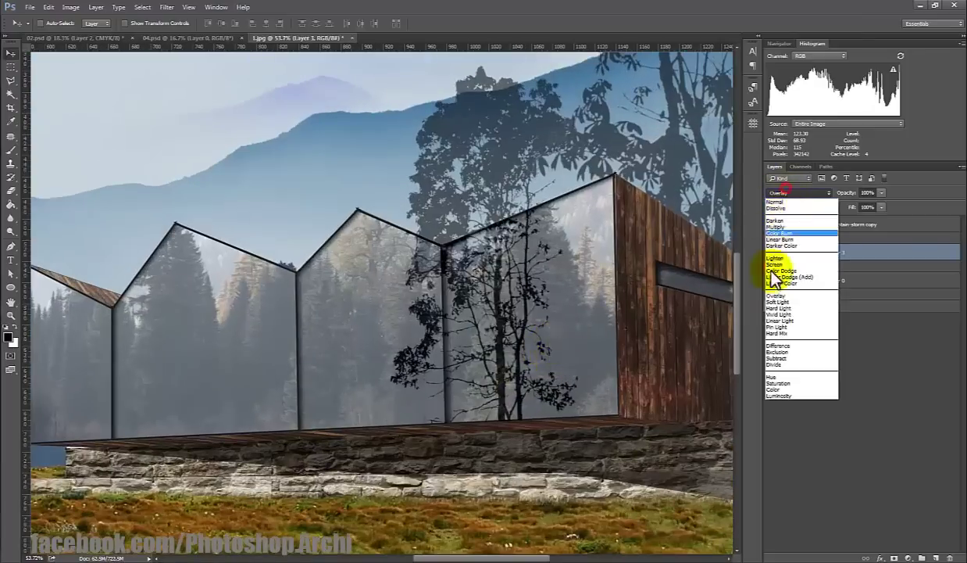
pyautogui.click(782, 288)
pyautogui.scroll(-3, 593, 329)
pyautogui.scroll(-1, 583, 335)
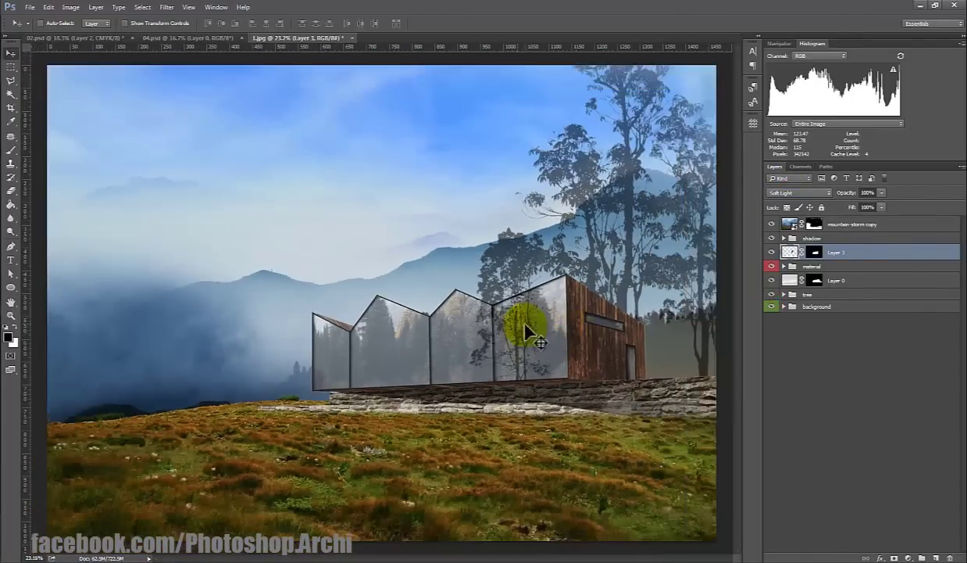
# Step: Add a copy of the tree reflection, merge it down, and bring in the people silhouettes image
pyautogui.moveTo(623, 293)
pyautogui.mouseDown()
pyautogui.moveTo(367, 334)
pyautogui.moveTo(540, 335)
pyautogui.mouseUp()
pyautogui.scroll(-1, 375, 339)
pyautogui.scroll(-1, 384, 351)
pyautogui.scroll(2, 384, 351)
pyautogui.hotkey('ctrl', 'e')
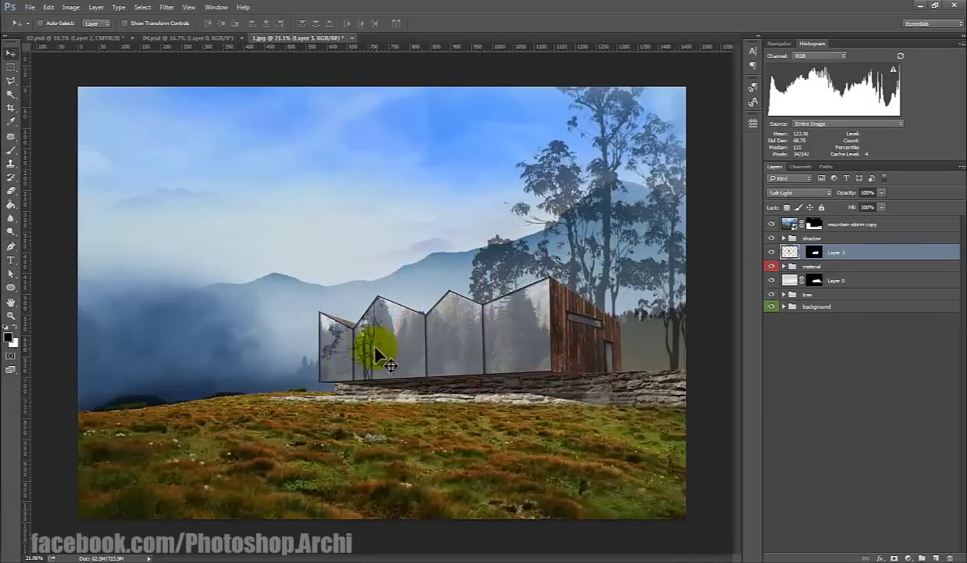
pyautogui.scroll(-2, 530, 327)
pyautogui.scroll(1, 530, 372)
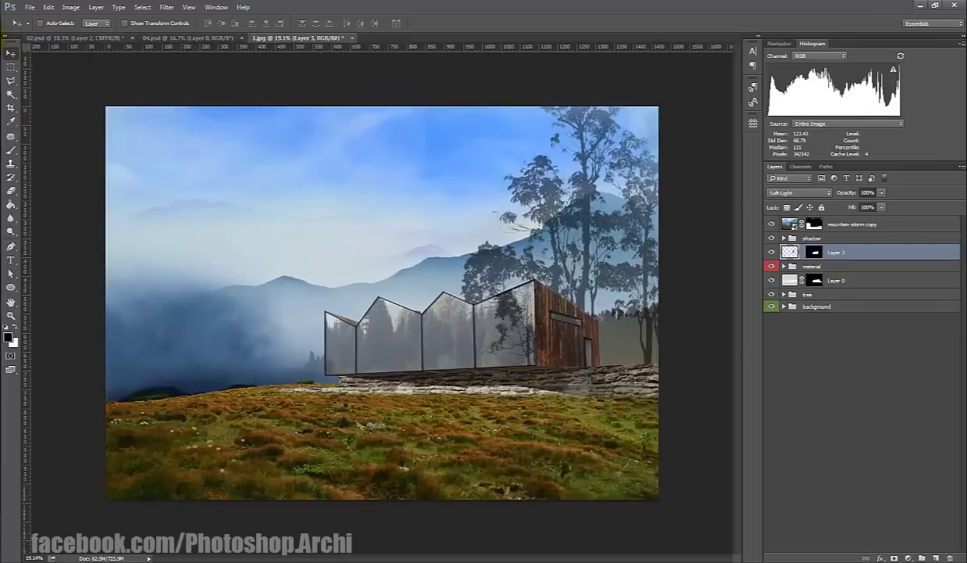
pyautogui.hotkey('alt', 'Tab')
pyautogui.moveTo(339, 78); pyautogui.dragTo(415, 37)
# Step: Copy the silhouettes to their own layer, then copy one standing figure to a new layer
pyautogui.click(11, 94)
pyautogui.click(268, 200)
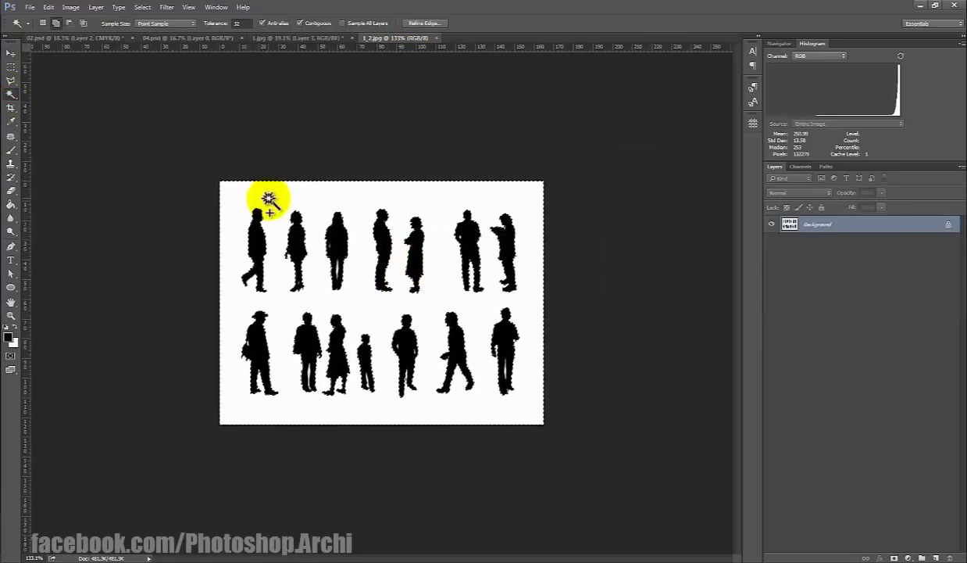
pyautogui.hotkey('ctrl', 'j')
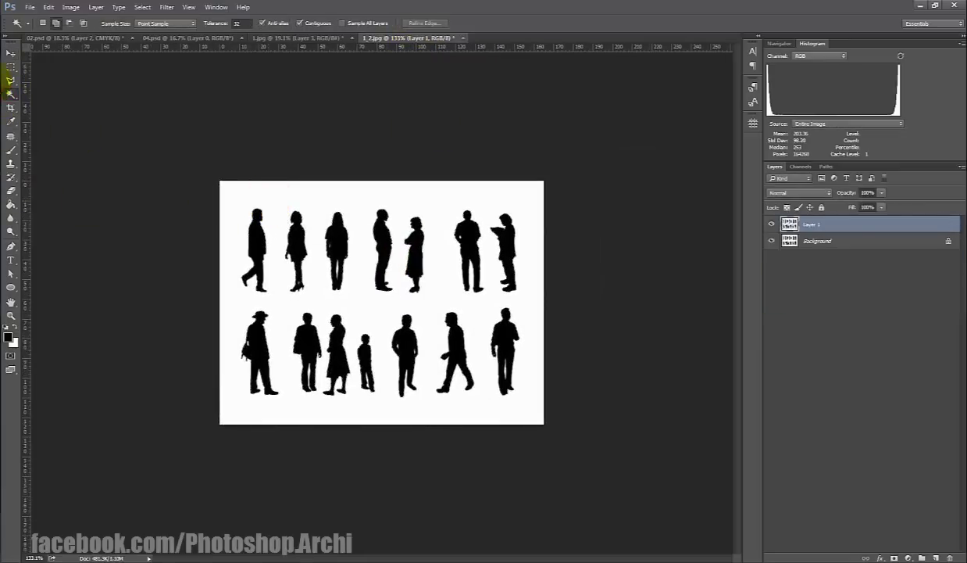
pyautogui.click(10, 67)
pyautogui.moveTo(325, 197); pyautogui.dragTo(348, 297)
pyautogui.hotkey('ctrl', 'j')
# Step: Place the standing figure on the house's deck and scale it down with Free Transform
pyautogui.press('v')
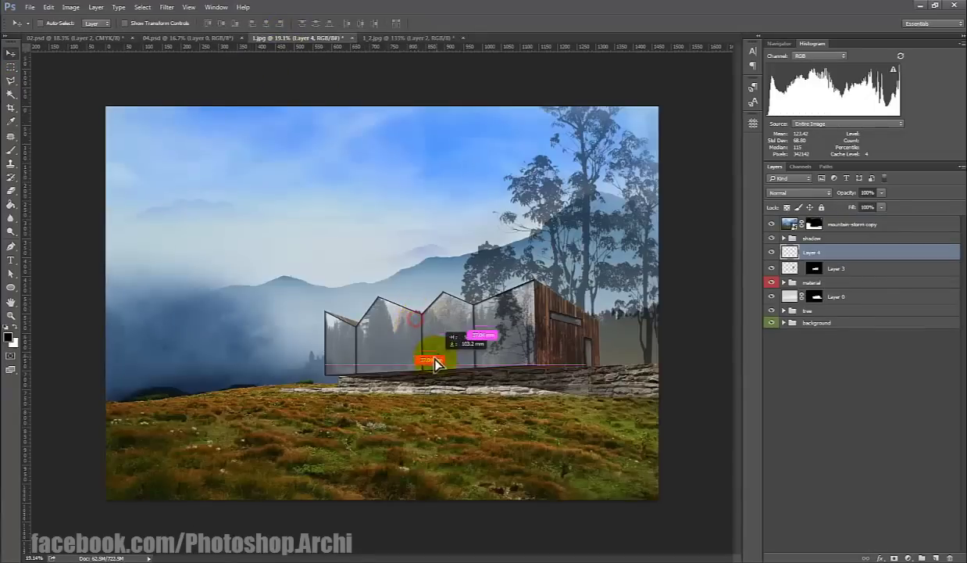
pyautogui.scroll(3, 420, 347)
pyautogui.moveTo(457, 387)
pyautogui.mouseDown()
pyautogui.moveTo(484, 347)
pyautogui.moveTo(456, 361)
pyautogui.moveTo(439, 352)
pyautogui.mouseUp()
pyautogui.hotkey('ctrl', 't')
pyautogui.press('Return')
pyautogui.scroll(1, 469, 356)
pyautogui.scroll(1, 461, 359)
pyautogui.scroll(-1, 440, 352)
pyautogui.scroll(-1, 367, 352)
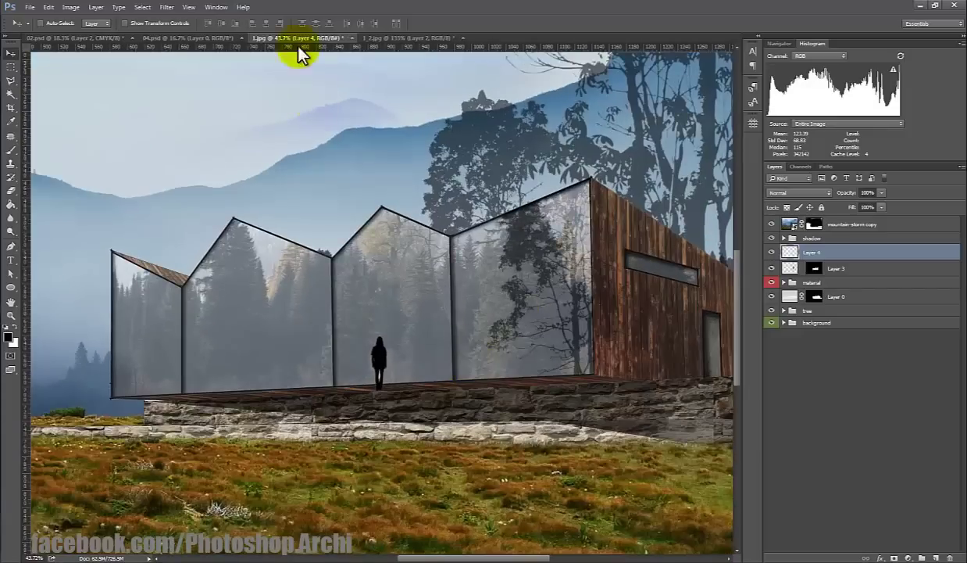
pyautogui.click(386, 39)
# Step: Copy a pair of silhouette figures, scale them, and place them beside the first figure
pyautogui.click(813, 240)
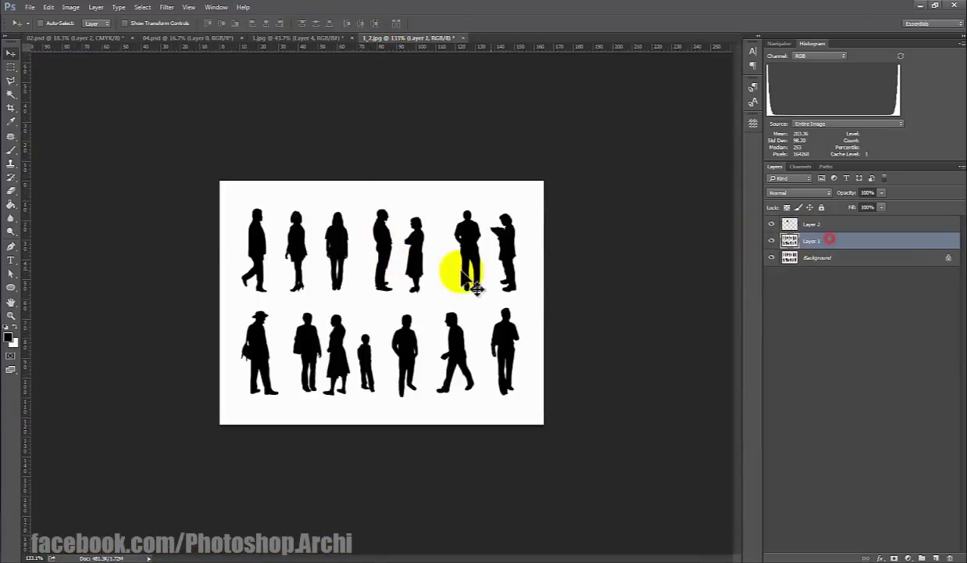
pyautogui.click(11, 67)
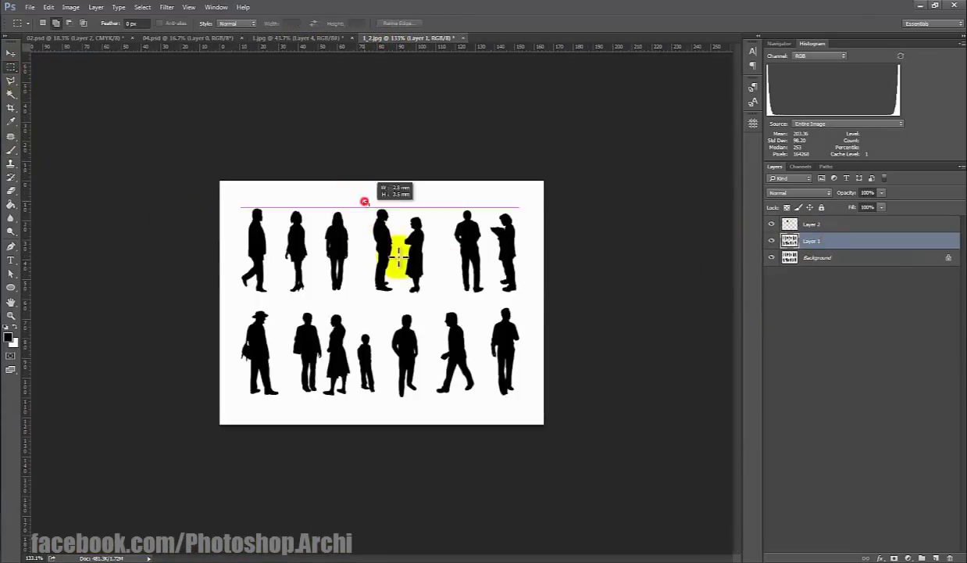
pyautogui.moveTo(364, 202)
pyautogui.mouseDown()
pyautogui.moveTo(432, 289)
pyautogui.moveTo(341, 69)
pyautogui.moveTo(451, 366)
pyautogui.moveTo(483, 342)
pyautogui.mouseUp()
pyautogui.hotkey('ctrl', 'j')
pyautogui.hotkey('ctrl', 't')
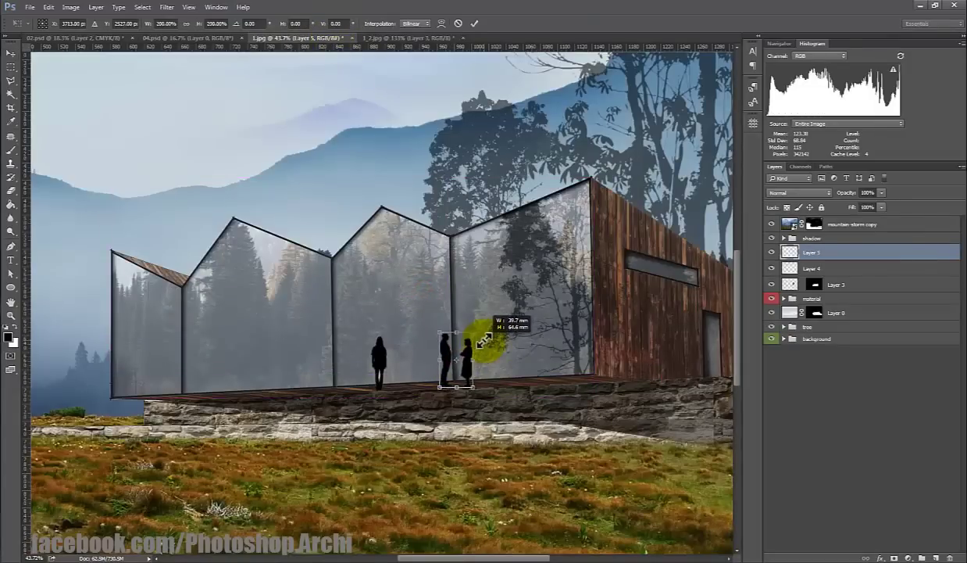
pyautogui.press('Return')
pyautogui.moveTo(451, 366); pyautogui.dragTo(466, 365)
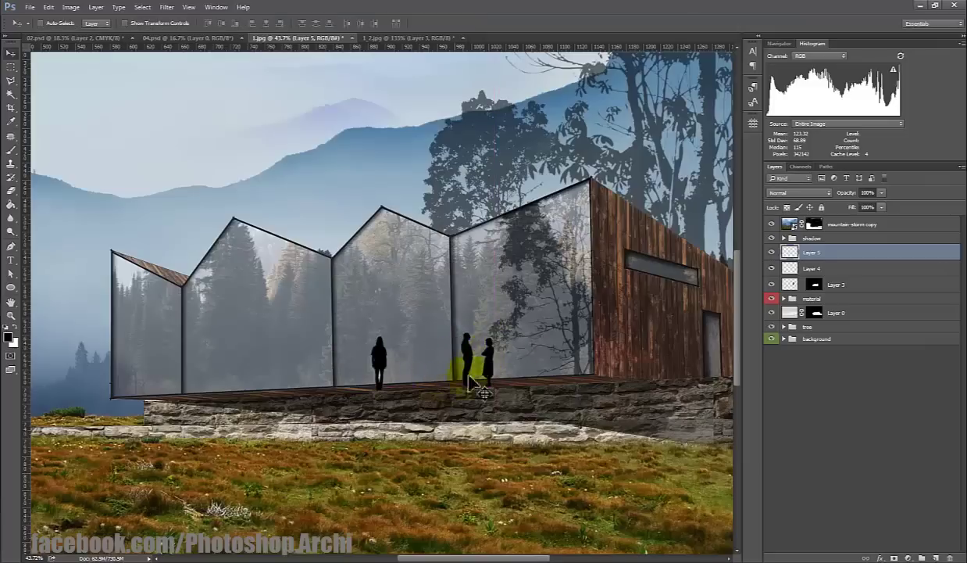
# Step: Merge the pair with the first figure's layer and rename the merged layer people
pyautogui.keyDown('shift'); pyautogui.click(843, 268); pyautogui.keyUp('shift')
pyautogui.hotkey('ctrl', 'e')
pyautogui.doubleClick(811, 253)
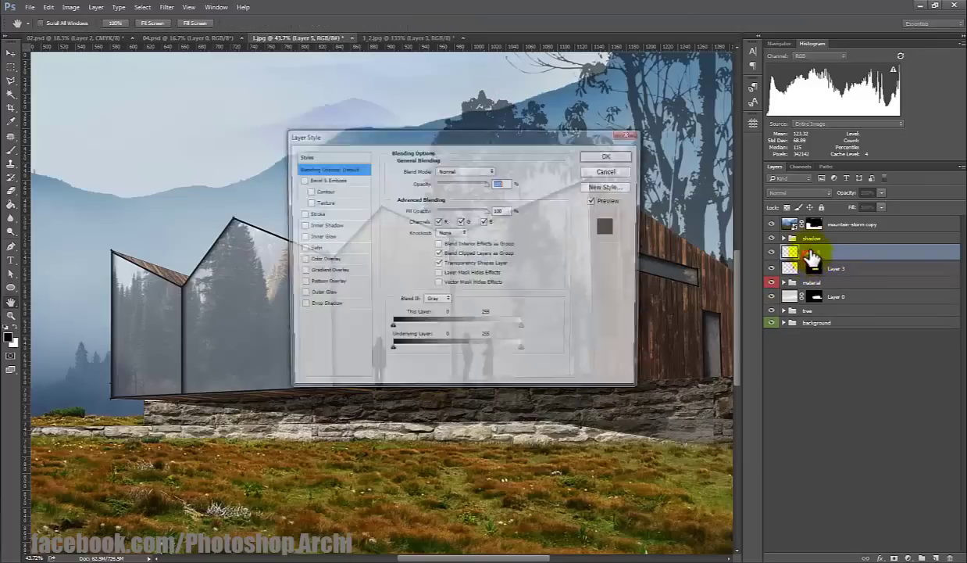
pyautogui.click(611, 169)
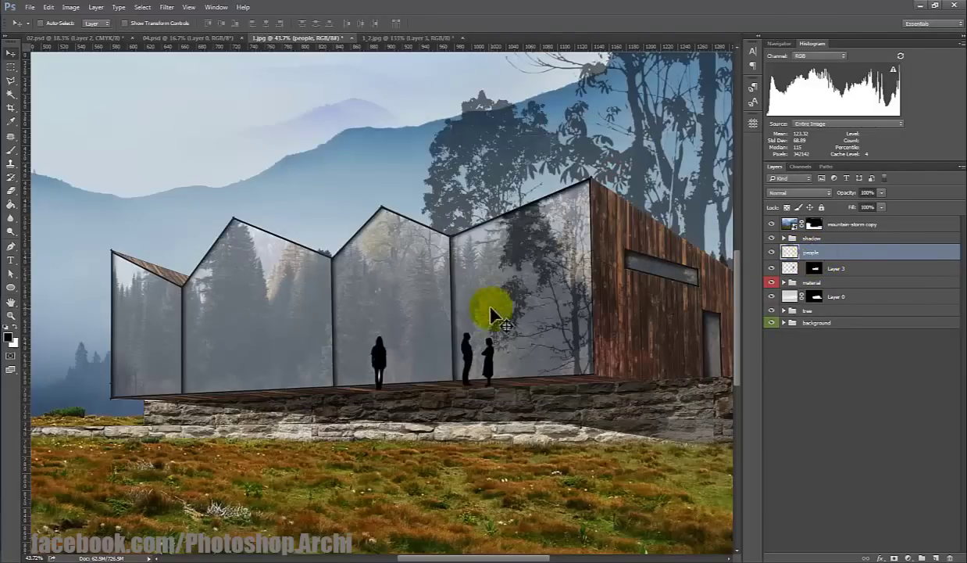
# Step: Mask the people layer to the glass panes selected with the Magic Wand on the house layer
pyautogui.click(795, 299)
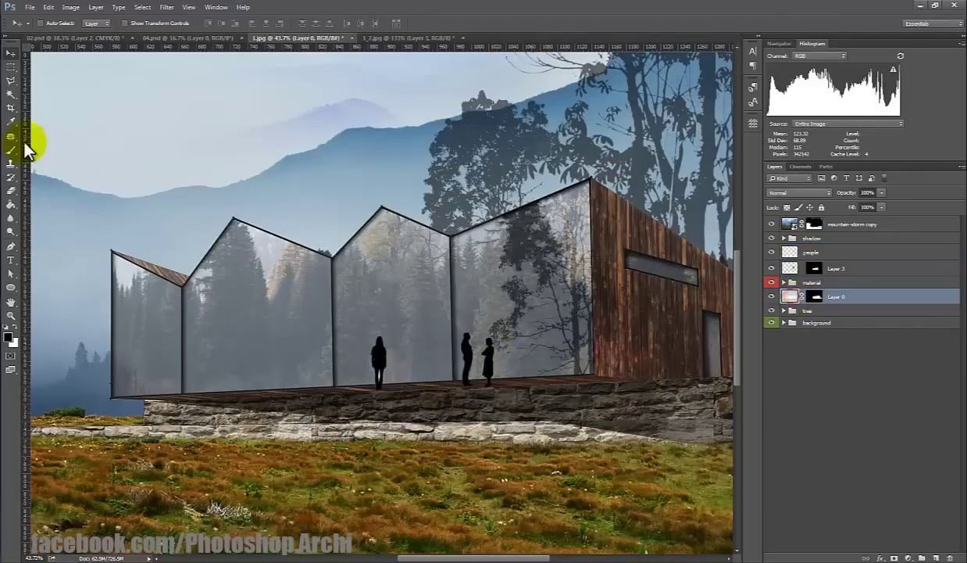
pyautogui.click(12, 92)
pyautogui.click(302, 312)
pyautogui.click(880, 252)
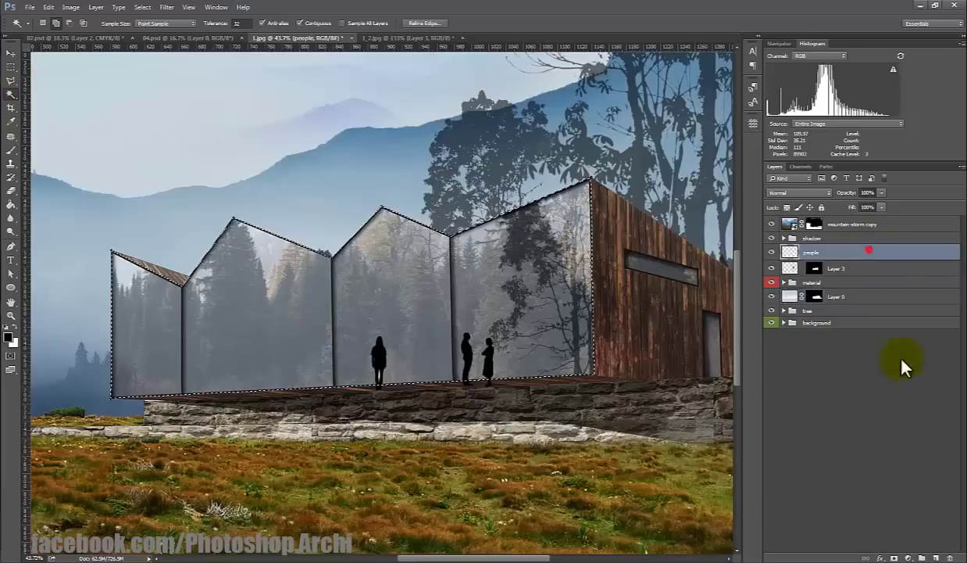
pyautogui.click(894, 557)
pyautogui.press('v')
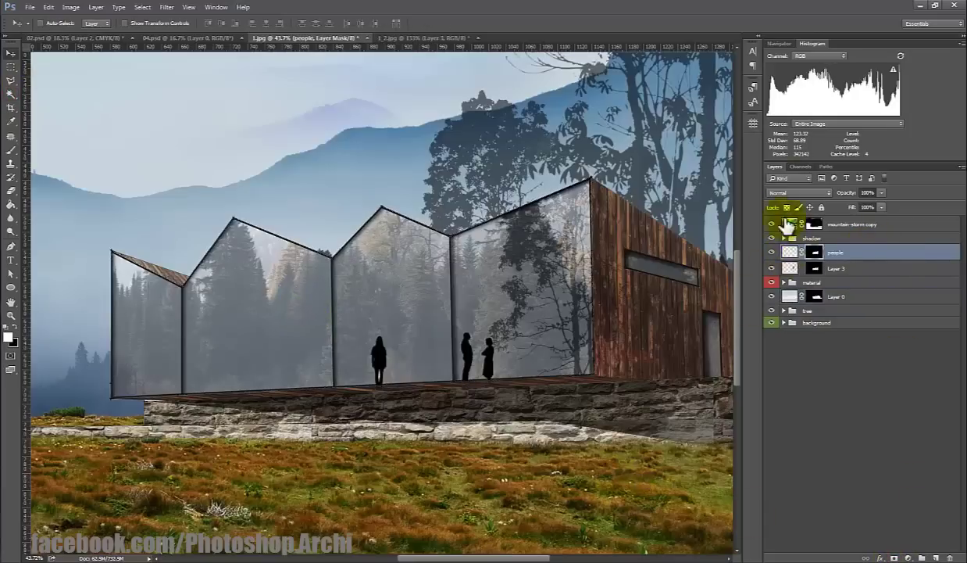
# Step: Set the people layer's blend mode to Soft Light so the figures read faintly
pyautogui.click(789, 251)
pyautogui.click(799, 192)
pyautogui.click(789, 303)
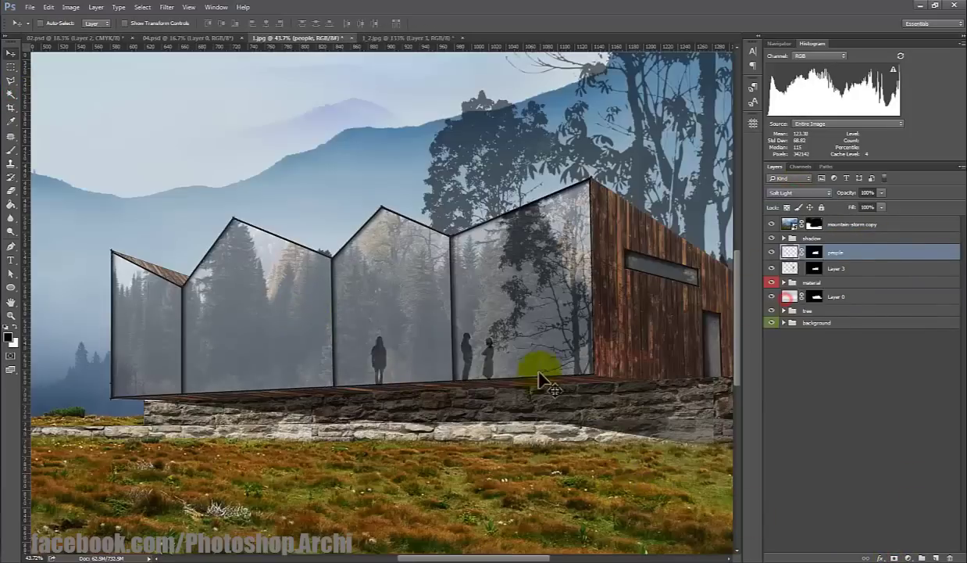
pyautogui.scroll(-1, 543, 380)
pyautogui.scroll(-1, 539, 375)
pyautogui.scroll(1, 497, 367)
pyautogui.scroll(-1, 575, 365)
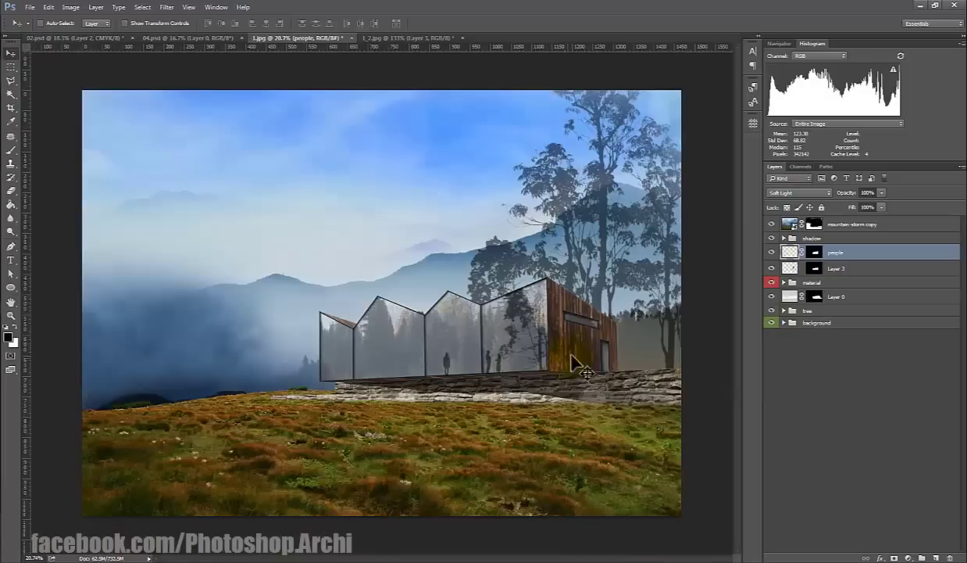
pyautogui.scroll(-1, 619, 351)
pyautogui.scroll(-1, 539, 363)
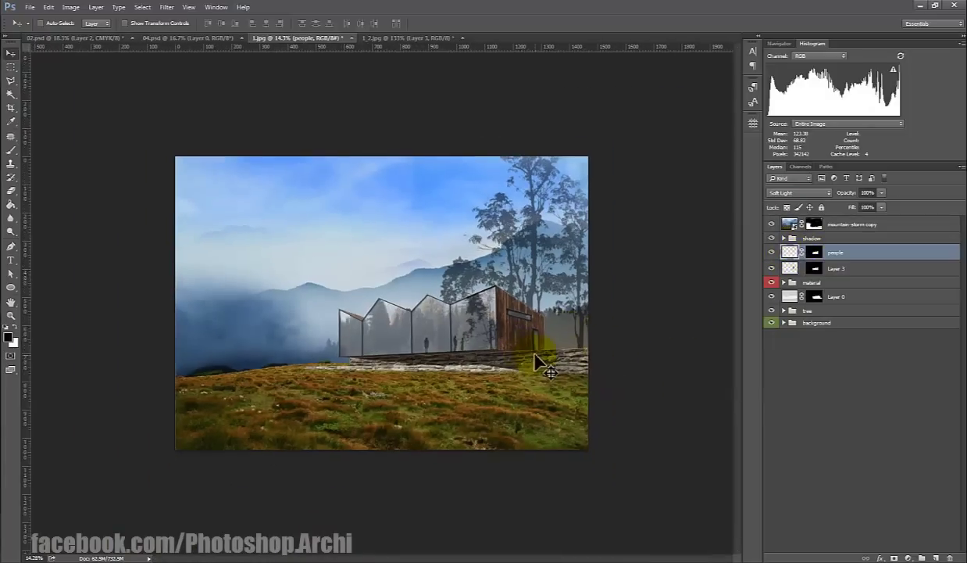
pyautogui.scroll(1, 527, 364)
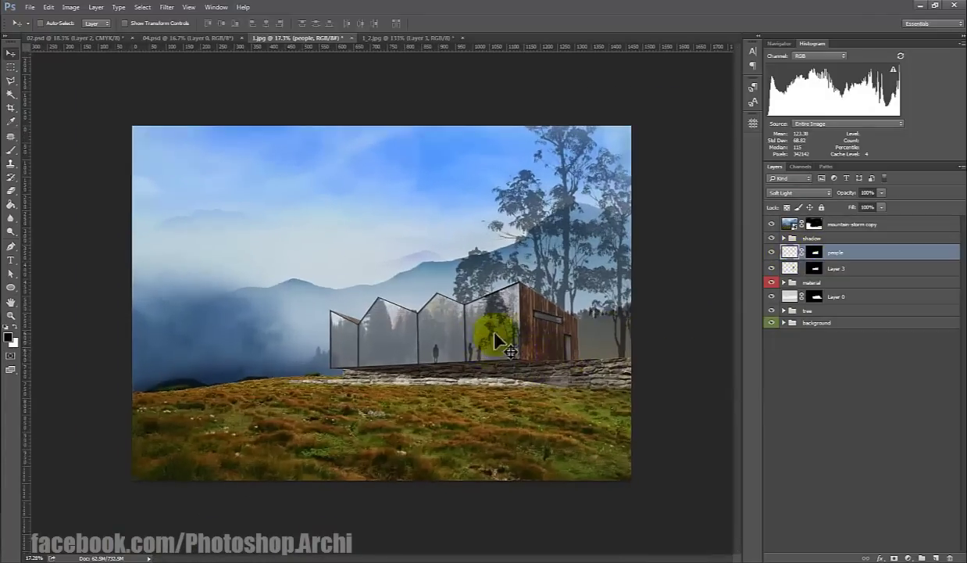
pyautogui.scroll(-1, 551, 336)
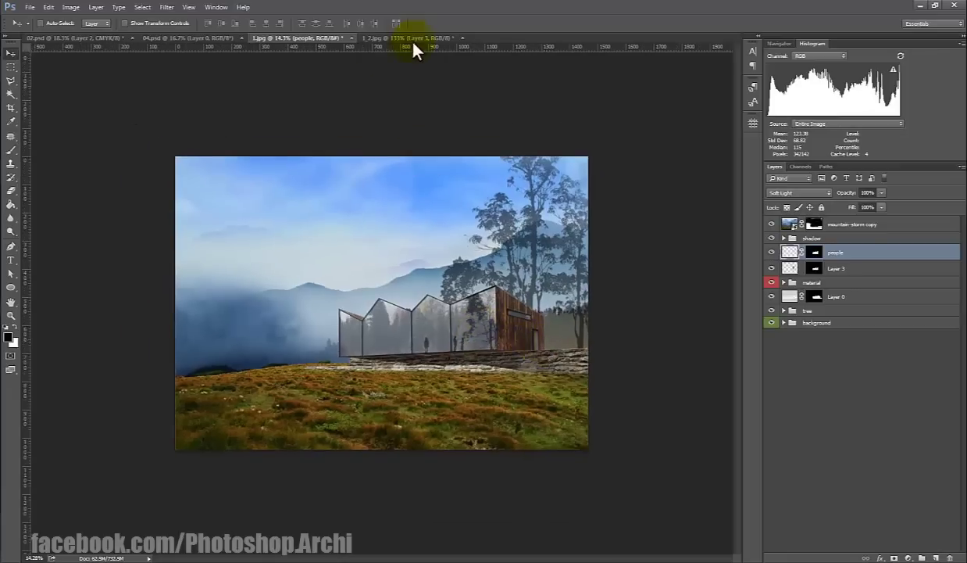
# Step: Switch between the document tabs and stop on the 02.psd tree silhouettes sheet
pyautogui.click(410, 38)
pyautogui.click(301, 37)
pyautogui.click(86, 37)
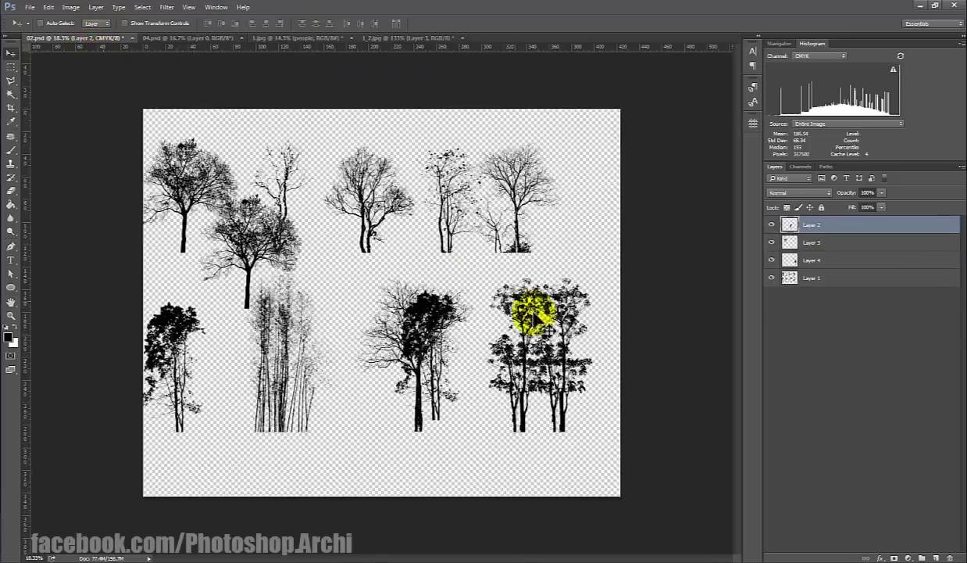
# Step: Bring a tree from 02.psd into 1.jpg, name it tree, and move it to the top of the stack
pyautogui.moveTo(514, 315); pyautogui.dragTo(401, 360)
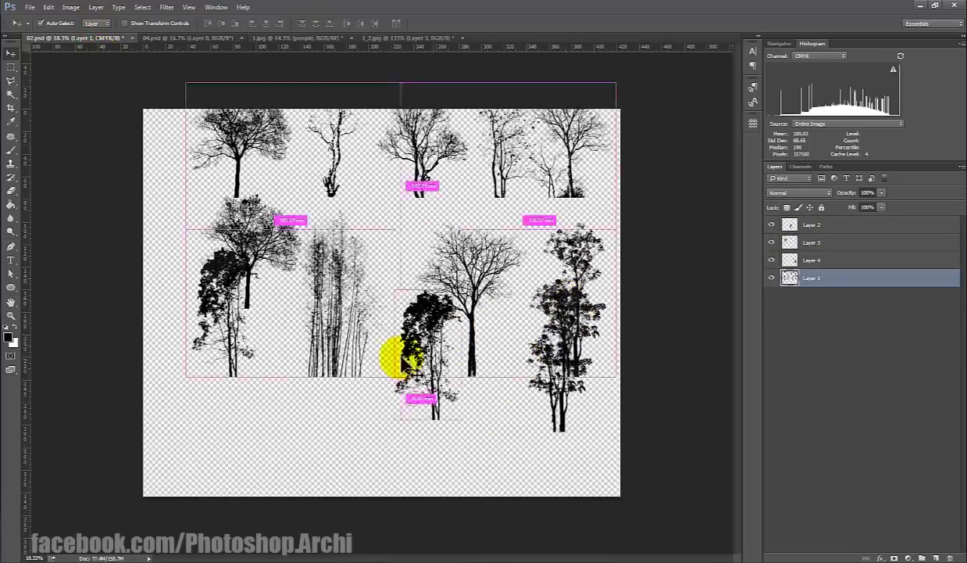
pyautogui.click(501, 352)
pyautogui.click(539, 362)
pyautogui.moveTo(512, 362)
pyautogui.mouseDown()
pyautogui.moveTo(322, 174)
pyautogui.moveTo(510, 320)
pyautogui.moveTo(528, 351)
pyautogui.mouseUp()
pyautogui.write('tree')
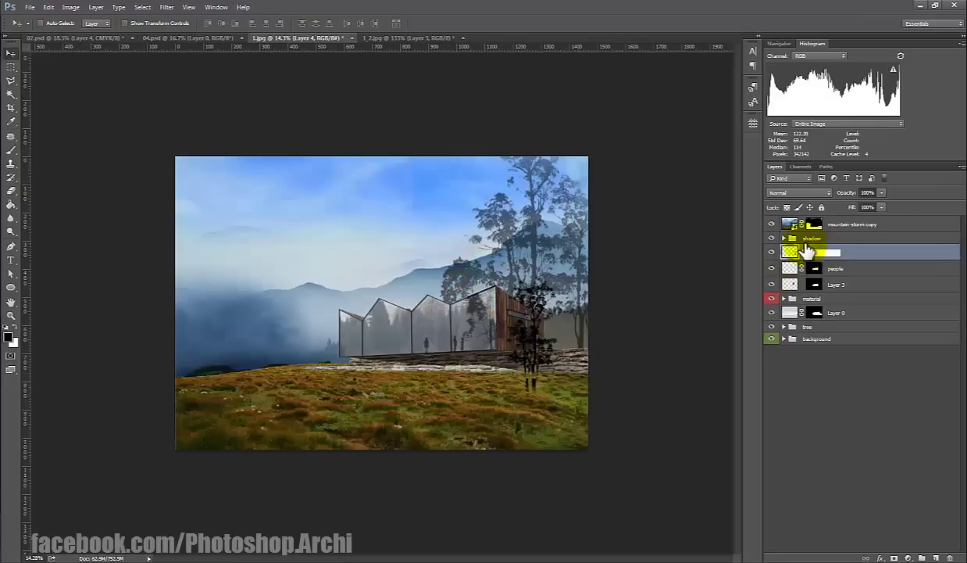
pyautogui.press('Return')
pyautogui.moveTo(813, 237); pyautogui.dragTo(813, 222)
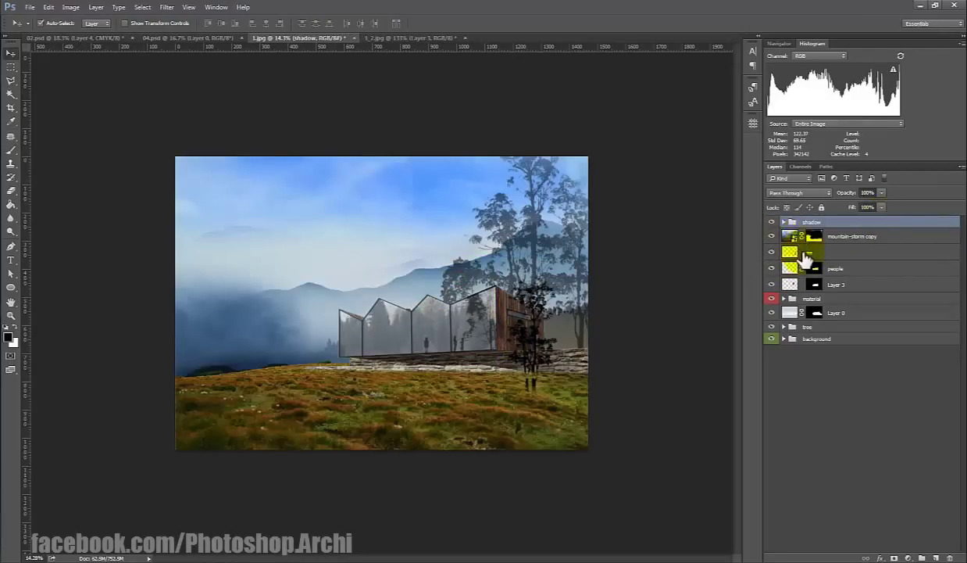
pyautogui.moveTo(804, 258); pyautogui.dragTo(847, 219)
pyautogui.scroll(1, 563, 367)
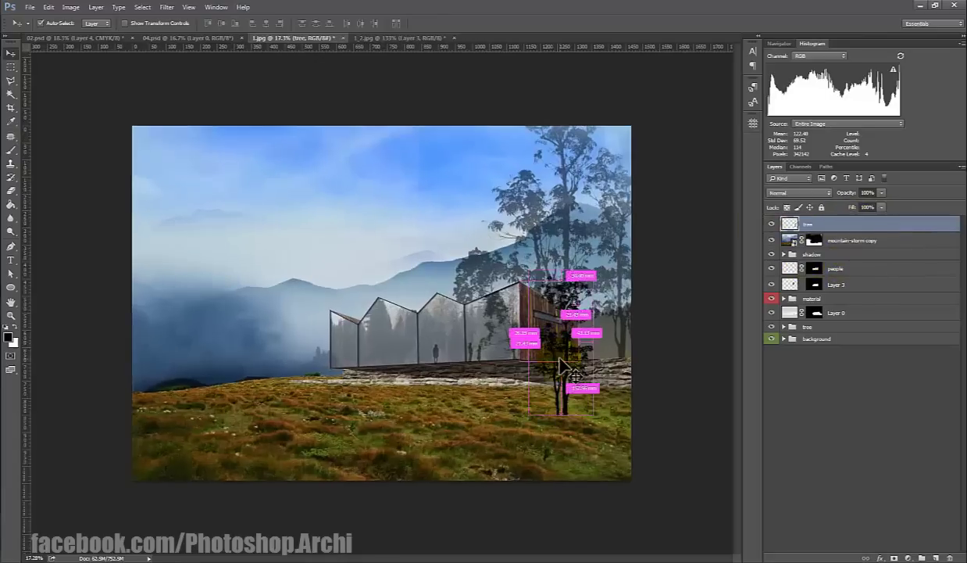
# Step: Enlarge the trial tree nearly threefold and nudge it, then delete it again
pyautogui.hotkey('ctrl', 't')
pyautogui.moveTo(594, 275); pyautogui.dragTo(628, 141)
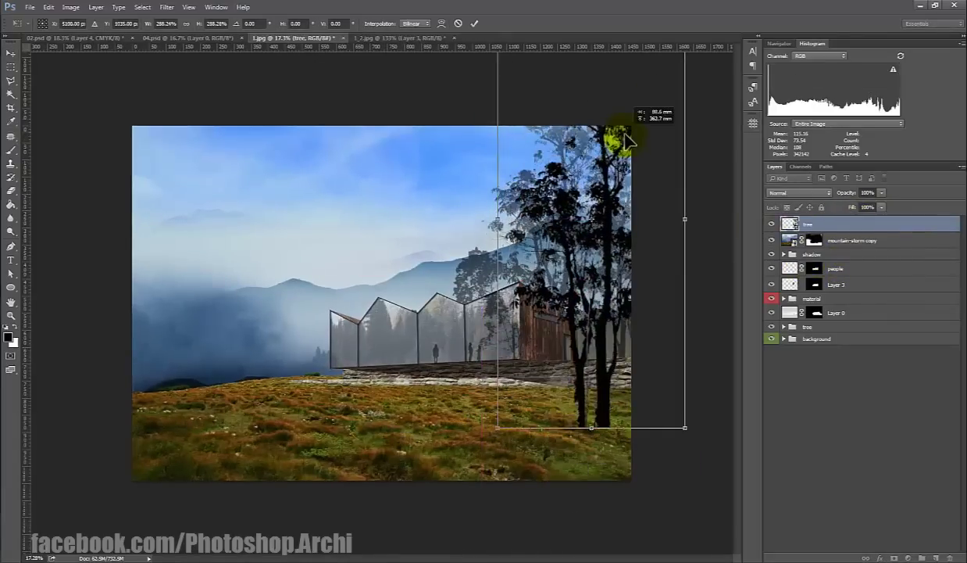
pyautogui.scroll(2, 583, 198)
pyautogui.scroll(-1, 594, 211)
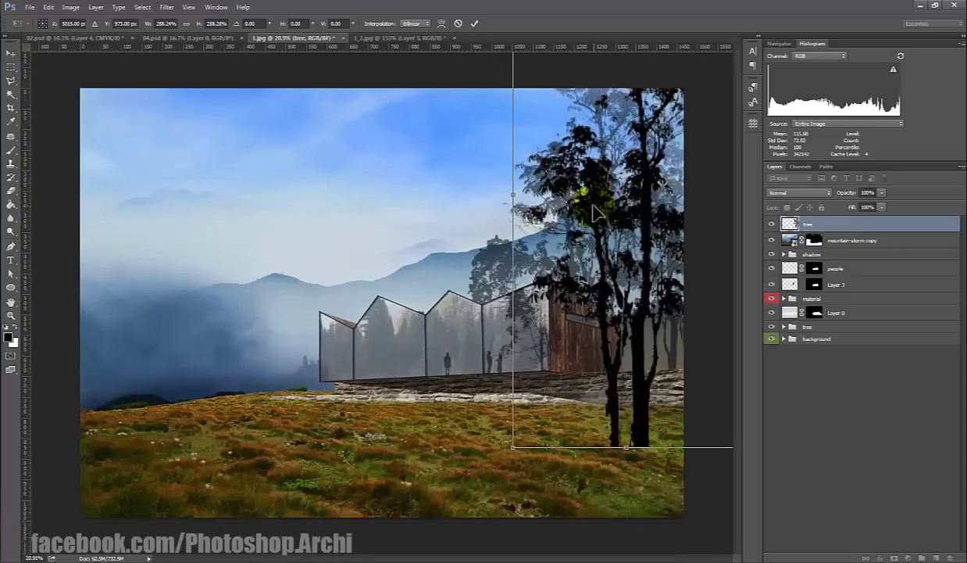
pyautogui.press('Return')
pyautogui.scroll(-1, 458, 65)
pyautogui.moveTo(559, 239); pyautogui.dragTo(582, 258)
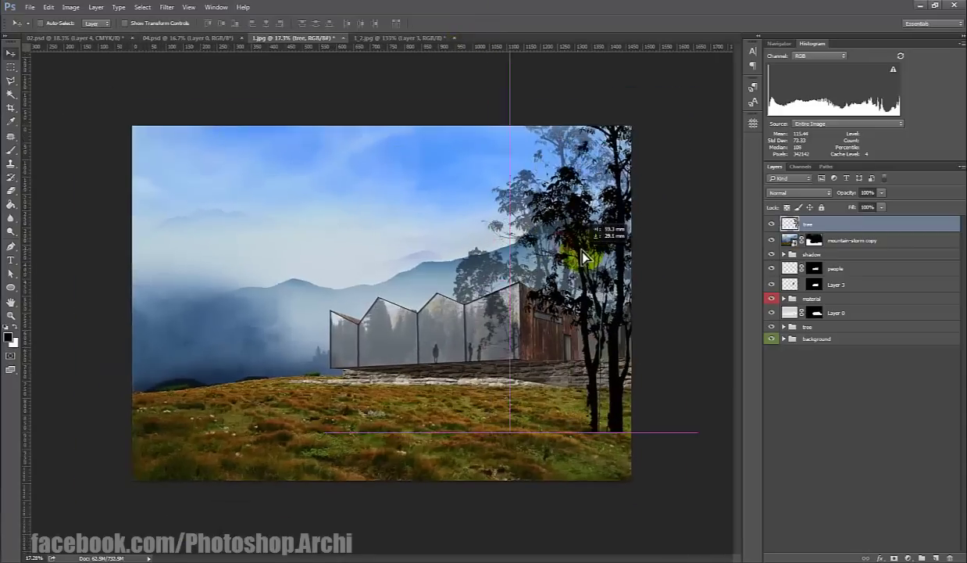
pyautogui.press('Delete')
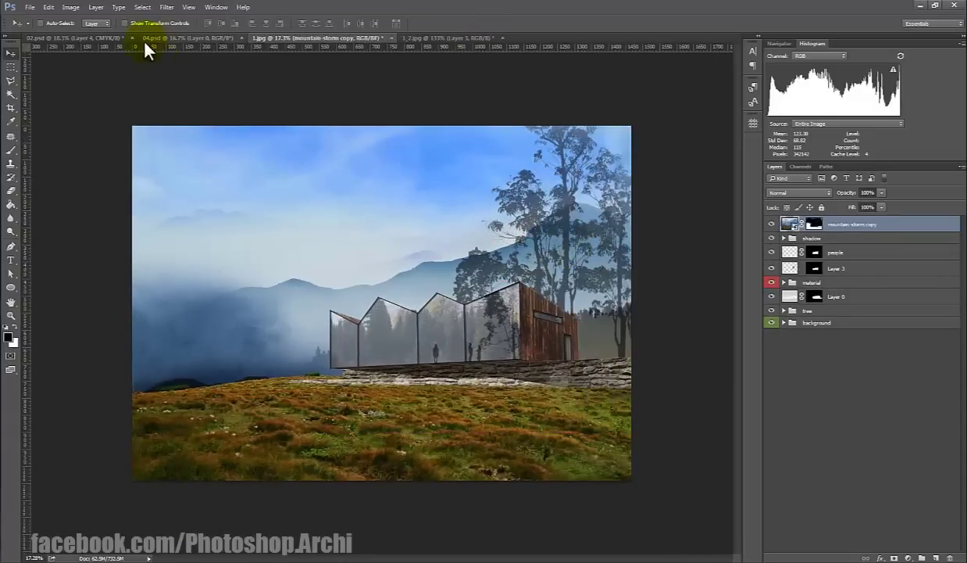
# Step: Bring a tree silhouette from 02.psd, enlarge it, and position it over the house's right side
pyautogui.click(123, 41)
pyautogui.moveTo(423, 324)
pyautogui.mouseDown()
pyautogui.moveTo(395, 61)
pyautogui.moveTo(582, 329)
pyautogui.mouseUp()
pyautogui.hotkey('ctrl', 't')
pyautogui.moveTo(545, 293); pyautogui.dragTo(406, 108)
pyautogui.moveTo(463, 205); pyautogui.dragTo(545, 204)
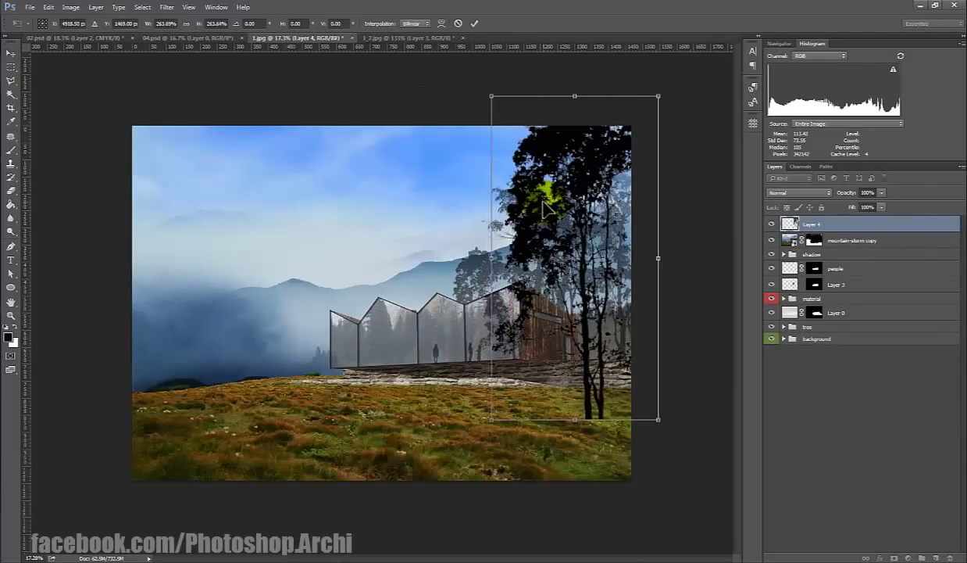
pyautogui.press('Return')
pyautogui.scroll(-1, 565, 204)
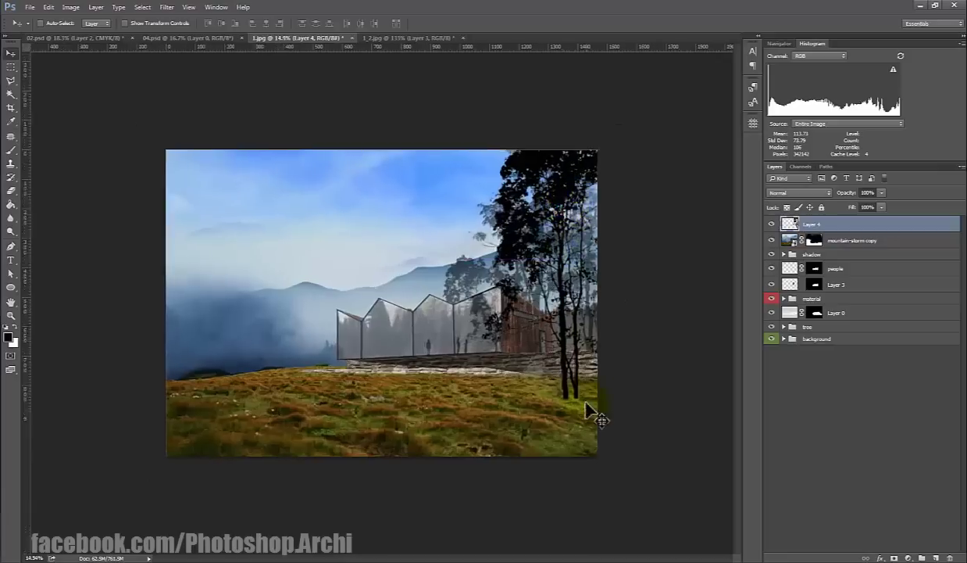
pyautogui.scroll(4, 592, 412)
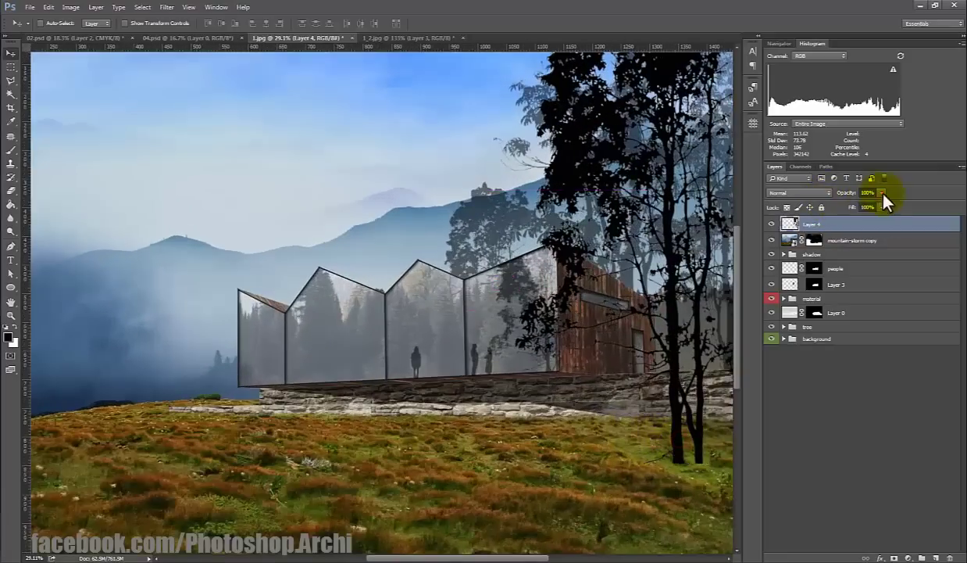
# Step: Fade the tree layer to 61% opacity and shift it slightly into place
pyautogui.moveTo(873, 209); pyautogui.dragTo(853, 215)
pyautogui.scroll(-4, 529, 301)
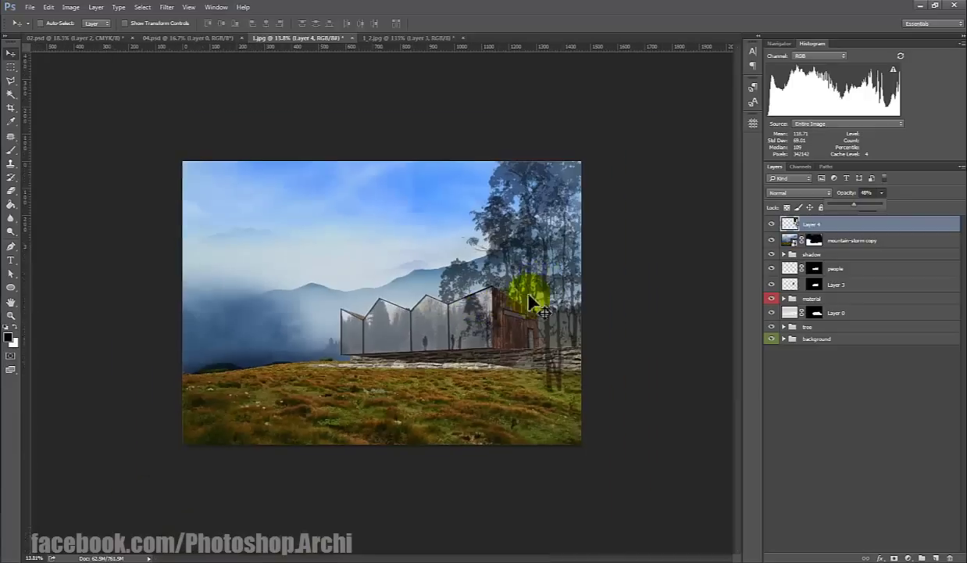
pyautogui.moveTo(529, 302)
pyautogui.mouseDown()
pyautogui.moveTo(599, 256)
pyautogui.moveTo(550, 254)
pyautogui.mouseUp()
pyautogui.moveTo(888, 205); pyautogui.dragTo(889, 205)
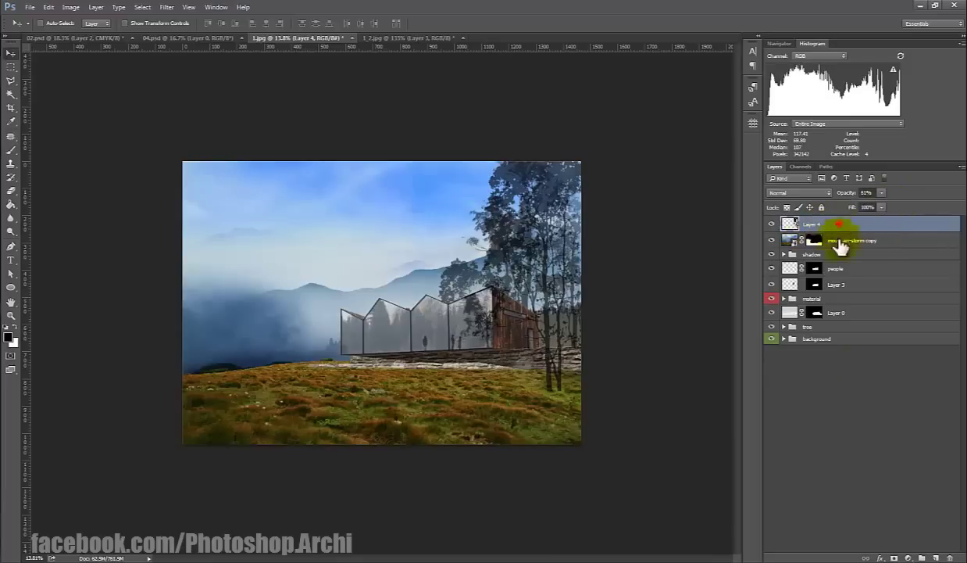
# Step: Add a layer mask to the tree, paint on it with the Brush, and reposition the tree beside the house
pyautogui.click(892, 557)
pyautogui.scroll(3, 585, 414)
pyautogui.press('b')
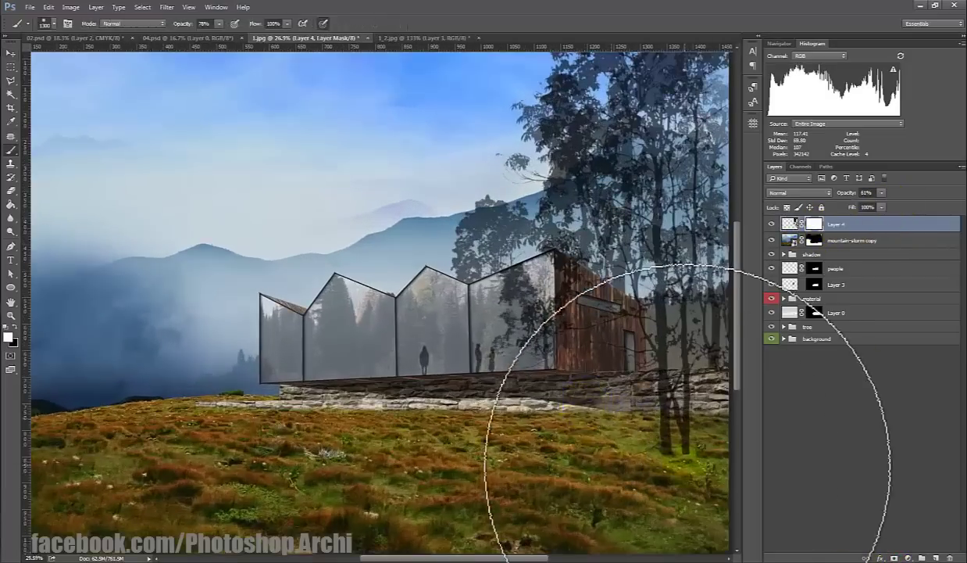
pyautogui.click(48, 24)
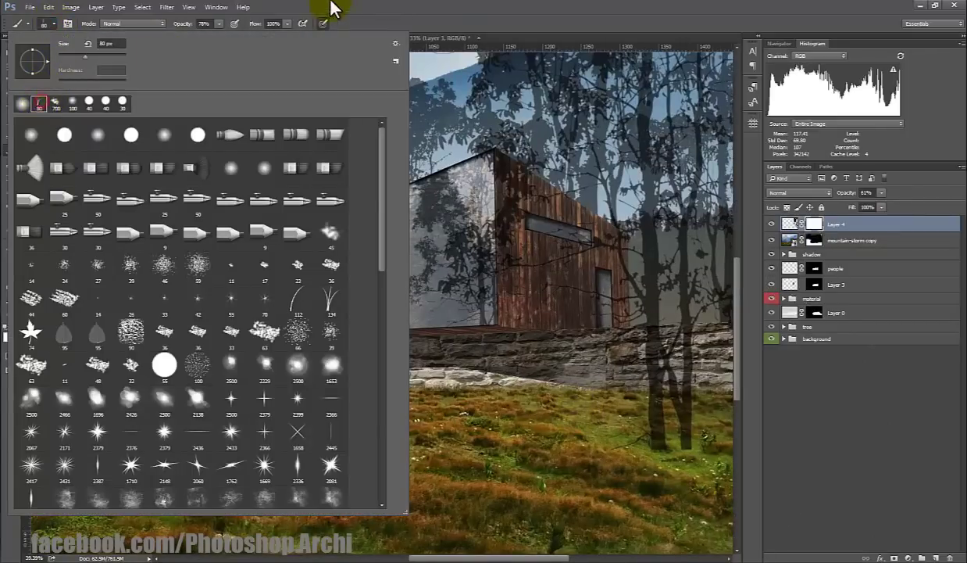
pyautogui.scroll(4, 632, 437)
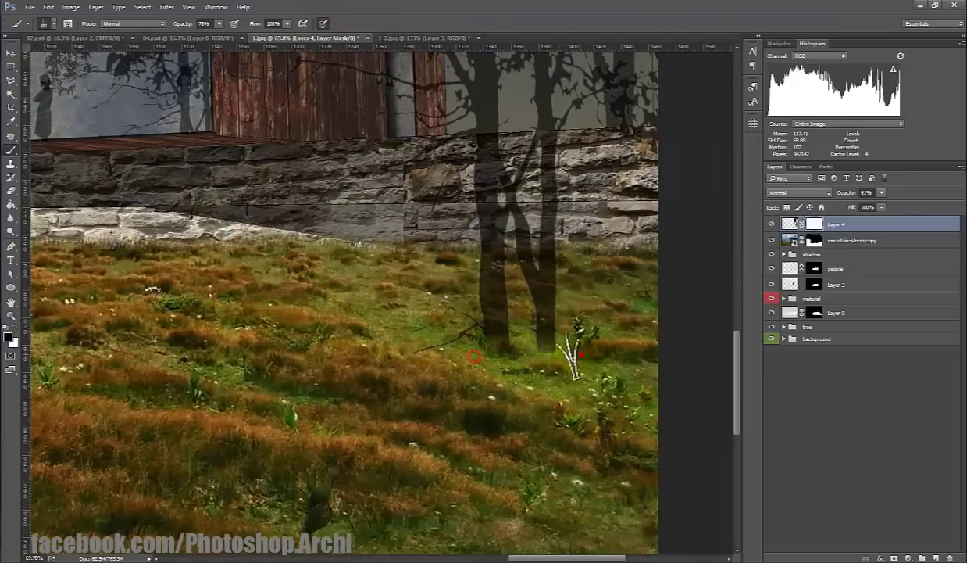
pyautogui.press('v')
pyautogui.scroll(-3, 566, 384)
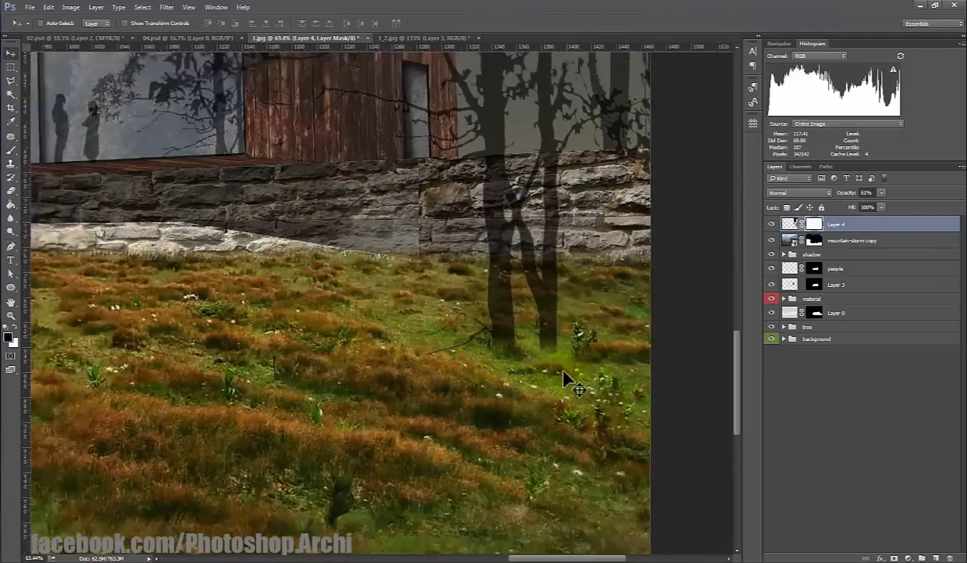
pyautogui.scroll(-3, 566, 383)
pyautogui.scroll(1, 621, 383)
pyautogui.moveTo(605, 227); pyautogui.dragTo(594, 212)
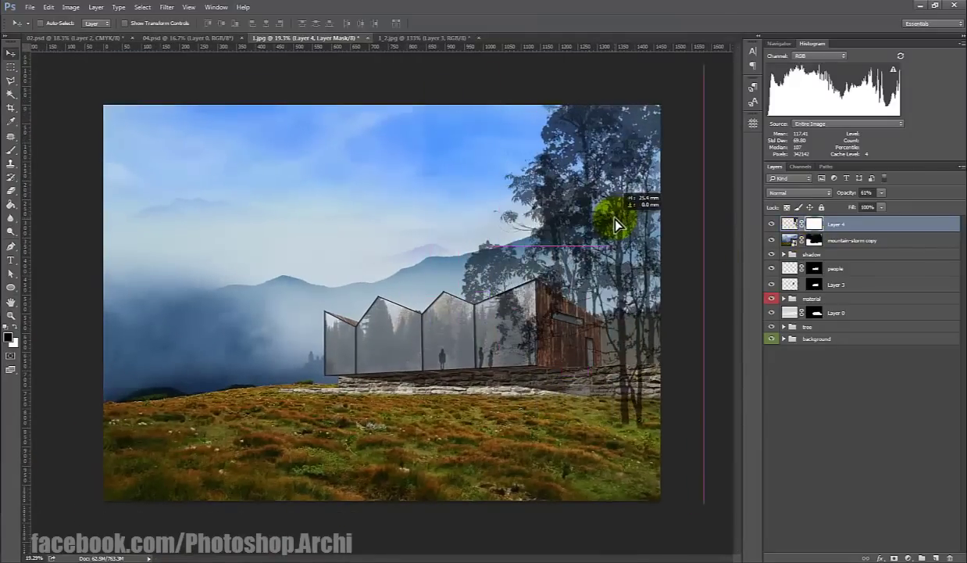
# Step: Enlarge the tree, flip it horizontally, move it right, and skew its top leftward
pyautogui.hotkey('ctrl', 't')
pyautogui.scroll(-3, 383, 303)
pyautogui.moveTo(465, 151)
pyautogui.mouseDown()
pyautogui.moveTo(451, 137)
pyautogui.moveTo(507, 228)
pyautogui.mouseUp()
pyautogui.rightClick(508, 228)
pyautogui.click(561, 384)
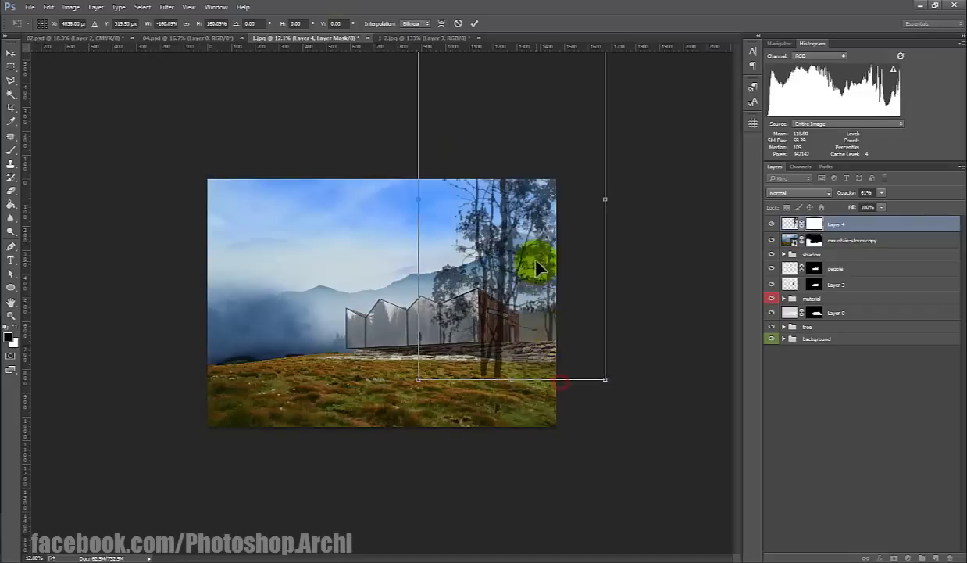
pyautogui.moveTo(535, 264); pyautogui.dragTo(559, 264)
pyautogui.scroll(-2, 383, 301)
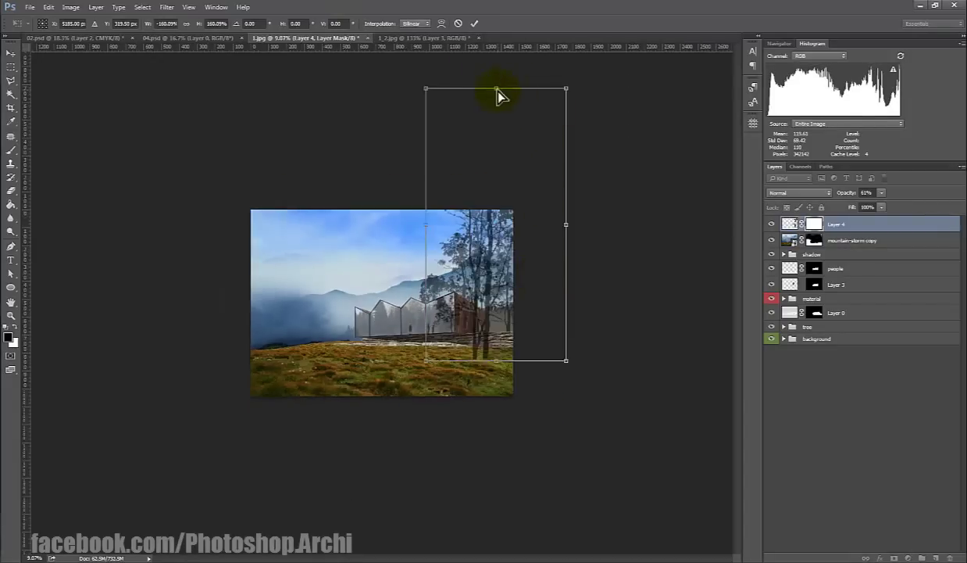
pyautogui.moveTo(497, 89); pyautogui.dragTo(488, 92)
pyautogui.click(475, 23)
pyautogui.scroll(2, 523, 301)
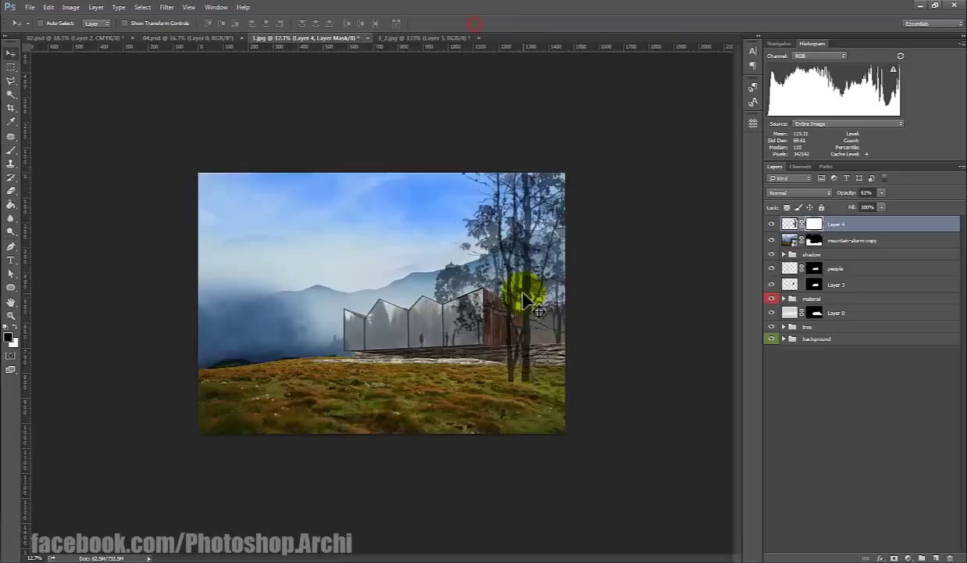
pyautogui.scroll(1, 539, 311)
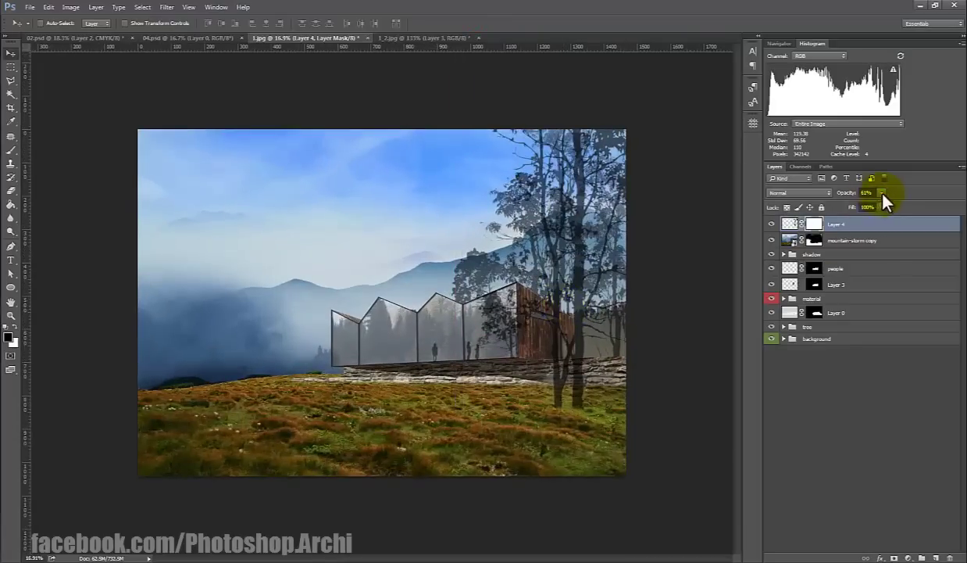
# Step: Raise the tree layer's opacity to 77% and move the trees into their final place
pyautogui.moveTo(897, 210); pyautogui.dragTo(900, 210)
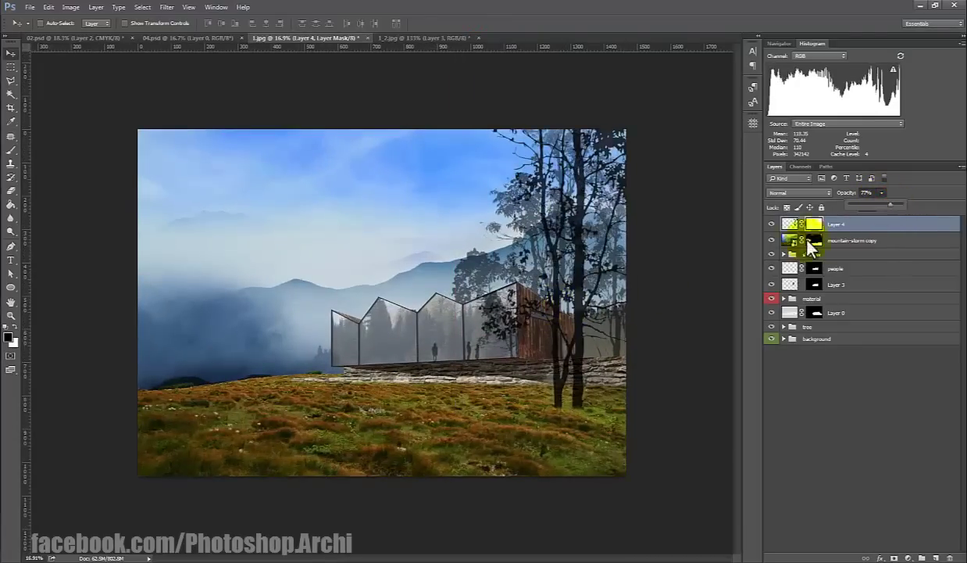
pyautogui.scroll(-1, 613, 343)
pyautogui.scroll(2, 611, 344)
pyautogui.scroll(1, 611, 343)
pyautogui.scroll(-1, 611, 344)
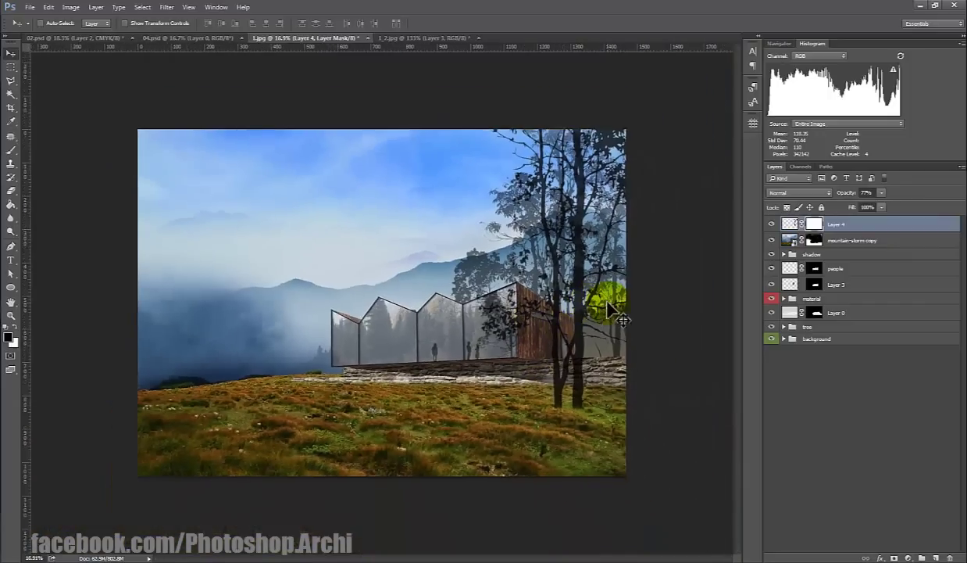
pyautogui.moveTo(614, 258); pyautogui.dragTo(599, 248)
pyautogui.scroll(-1, 598, 249)
pyautogui.scroll(-1, 187, 148)
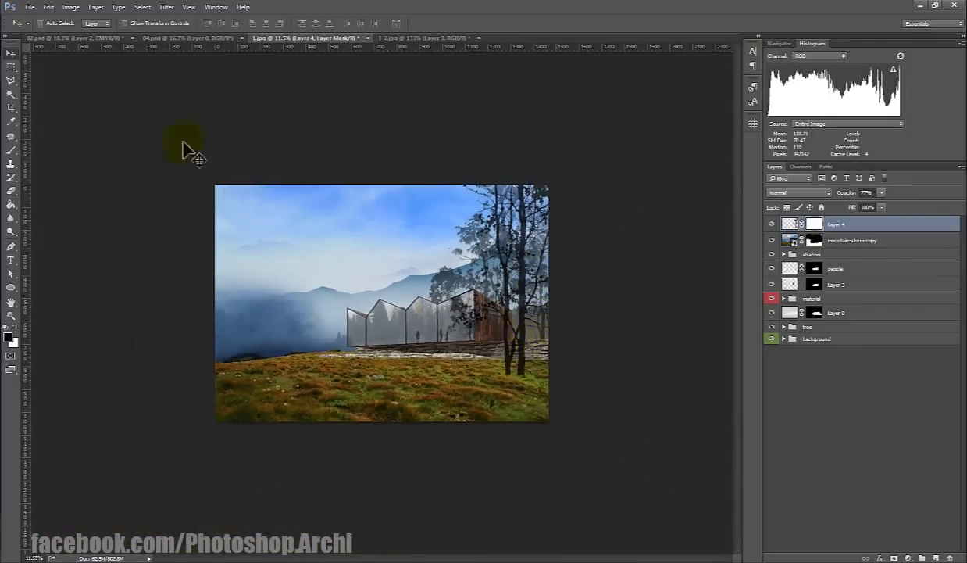
pyautogui.click(401, 37)
# Step: Lasso the middle-left tree in 04.psd, copy it to its own layer, and drag it into 1.jpg
pyautogui.click(188, 37)
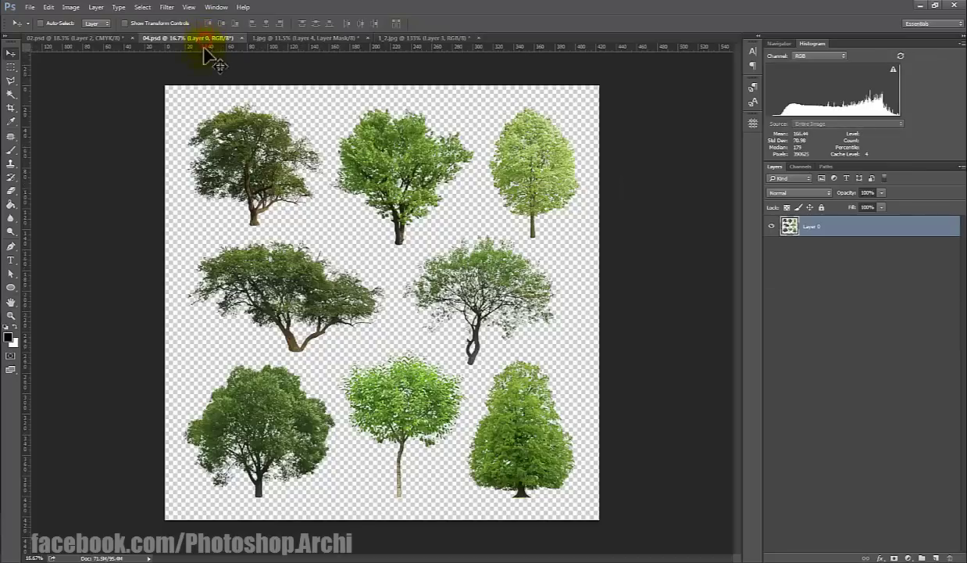
pyautogui.click(9, 81)
pyautogui.click(189, 235)
pyautogui.click(325, 234)
pyautogui.click(396, 272)
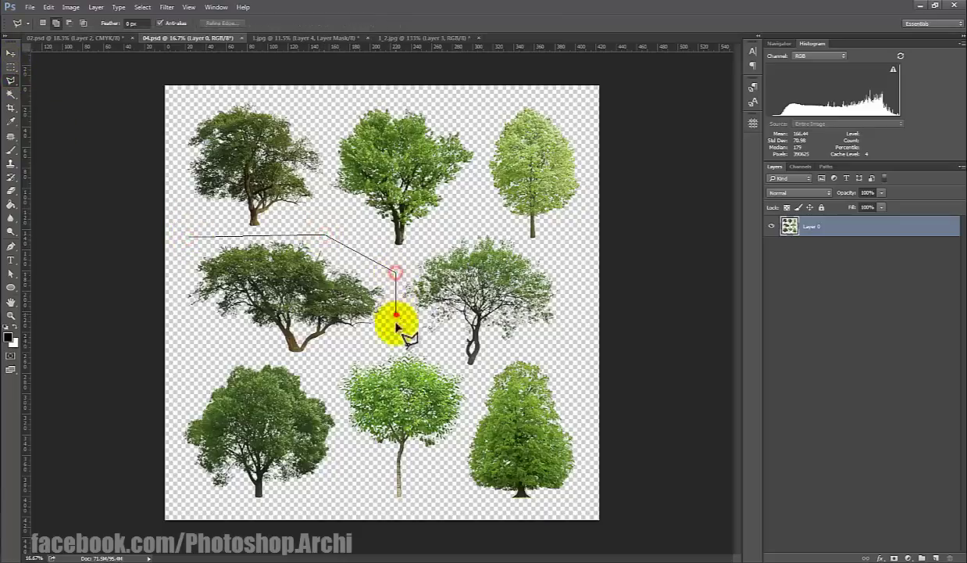
pyautogui.click(395, 316)
pyautogui.click(378, 353)
pyautogui.click(303, 363)
pyautogui.click(183, 320)
pyautogui.doubleClick(173, 281)
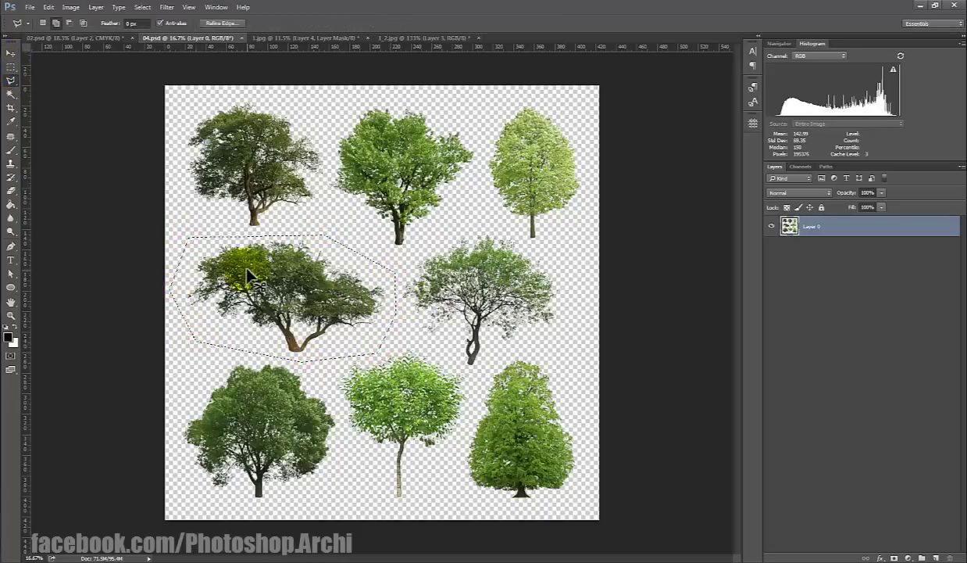
pyautogui.hotkey('ctrl', 'j')
pyautogui.moveTo(288, 284)
pyautogui.mouseDown()
pyautogui.moveTo(326, 298)
pyautogui.moveTo(263, 228)
pyautogui.mouseUp()
# Step: Flip the tree horizontally, then enlarge and rotate it over the scene's top-left corner
pyautogui.hotkey('ctrl', 't')
pyautogui.rightClick(312, 244)
pyautogui.click(380, 407)
pyautogui.moveTo(292, 166); pyautogui.dragTo(357, 123)
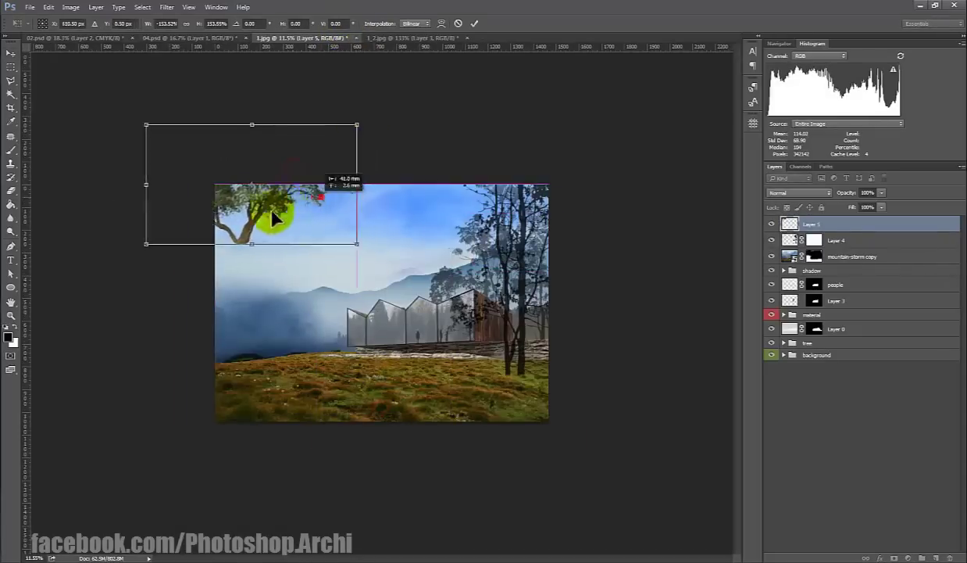
pyautogui.moveTo(276, 214); pyautogui.dragTo(224, 234)
pyautogui.moveTo(339, 264); pyautogui.dragTo(332, 277)
pyautogui.moveTo(269, 233); pyautogui.dragTo(281, 244)
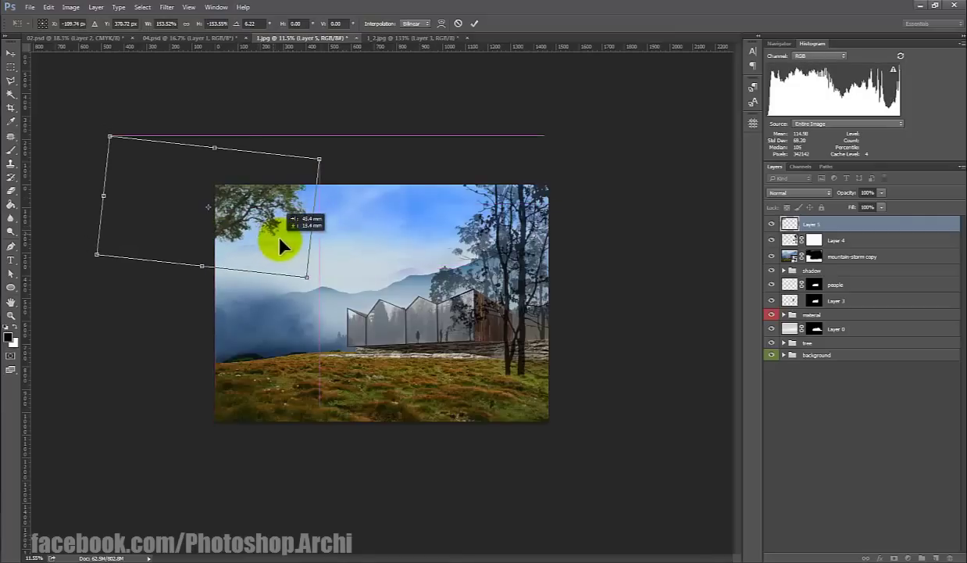
pyautogui.moveTo(321, 161); pyautogui.dragTo(442, 108)
pyautogui.moveTo(345, 177); pyautogui.dragTo(252, 209)
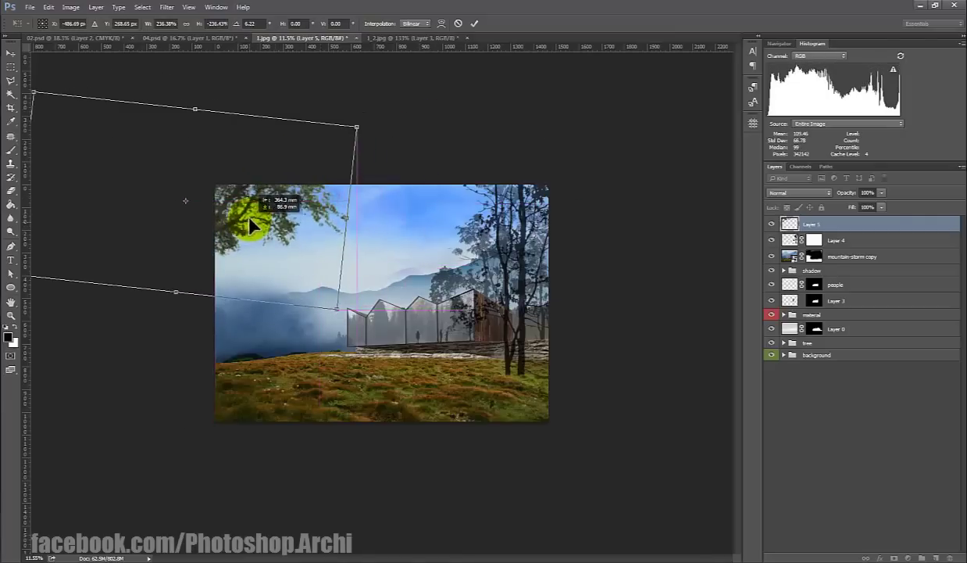
pyautogui.click(474, 23)
# Step: Blacken the tree with Lightness -100 and 61% opacity, then drag in the photographer image
pyautogui.hotkey('ctrl', 'u')
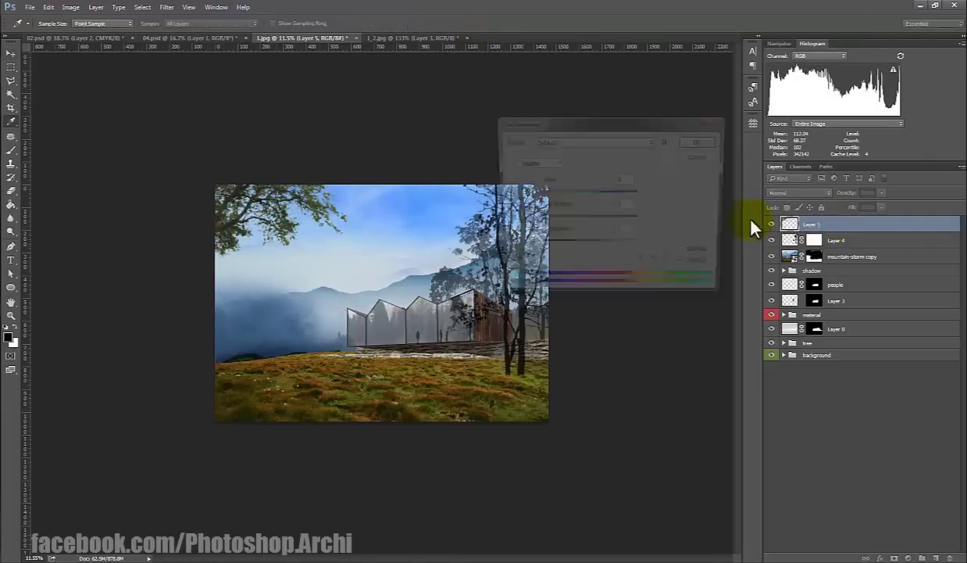
pyautogui.moveTo(587, 247); pyautogui.dragTo(492, 244)
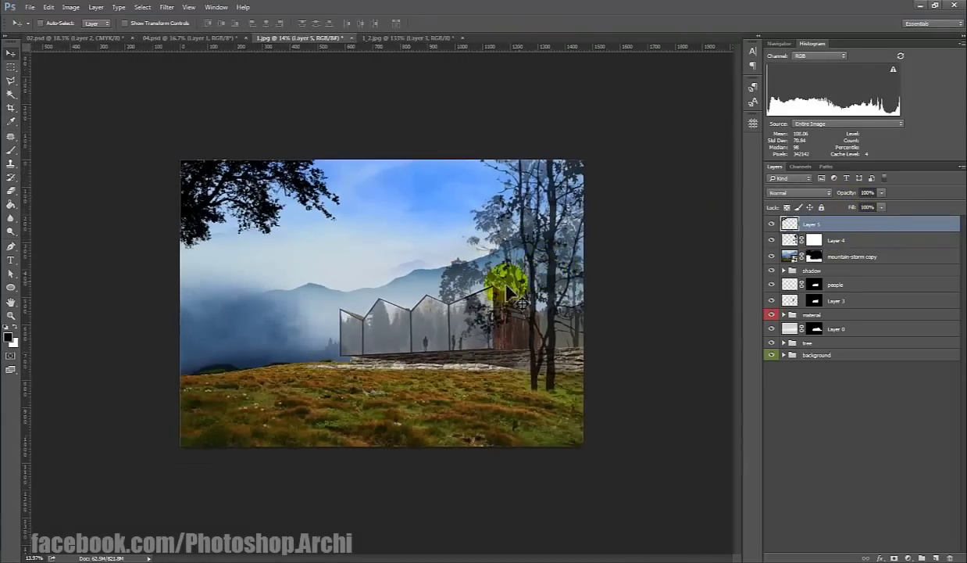
pyautogui.moveTo(882, 208); pyautogui.dragTo(860, 208)
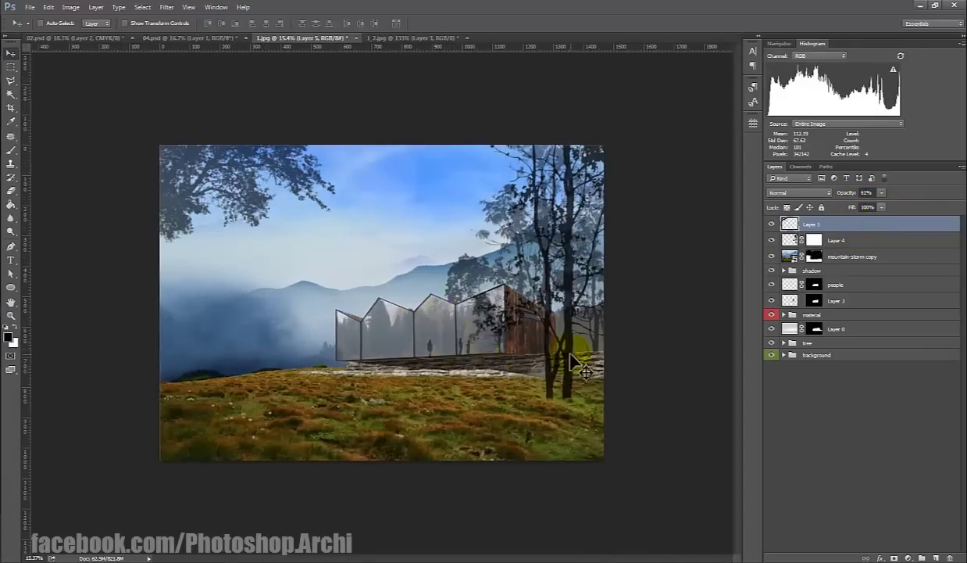
pyautogui.scroll(-2, 574, 361)
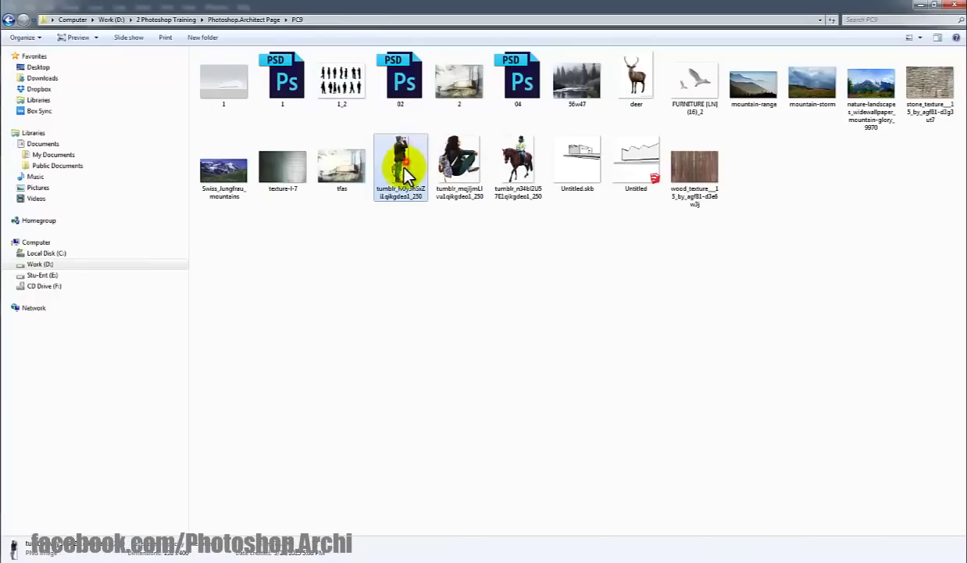
pyautogui.moveTo(404, 166); pyautogui.dragTo(246, 330)
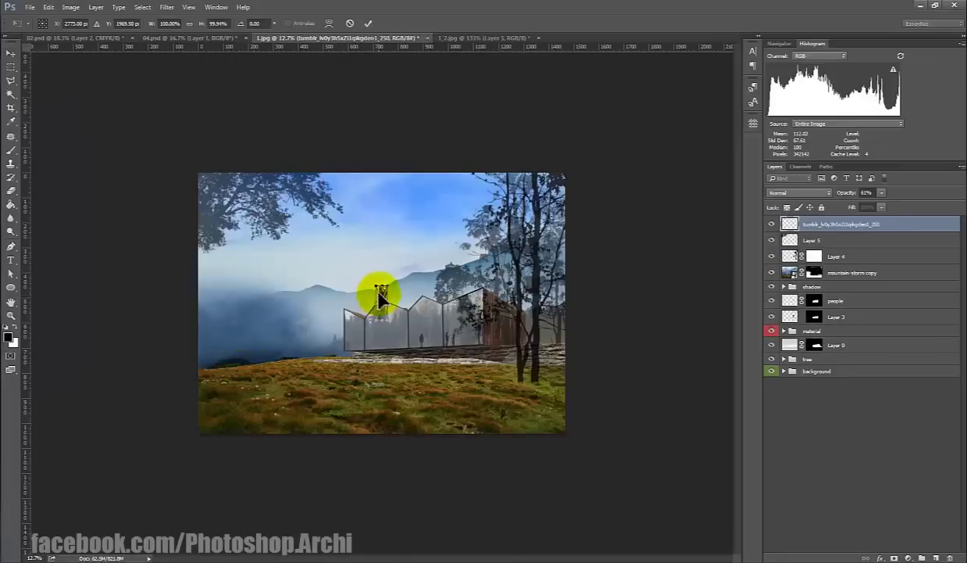
# Step: Place the photographer on the lawn, add a horizon guide, and enlarge them in the bottom-left foreground
pyautogui.moveTo(379, 297); pyautogui.dragTo(249, 371)
pyautogui.click(368, 23)
pyautogui.moveTo(388, 47); pyautogui.dragTo(384, 339)
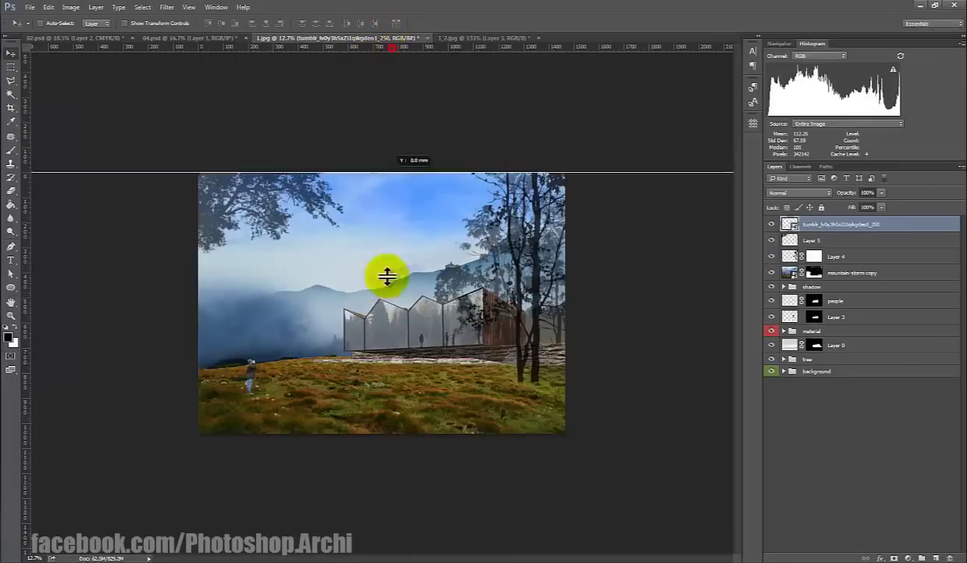
pyautogui.hotkey('ctrl', '+')
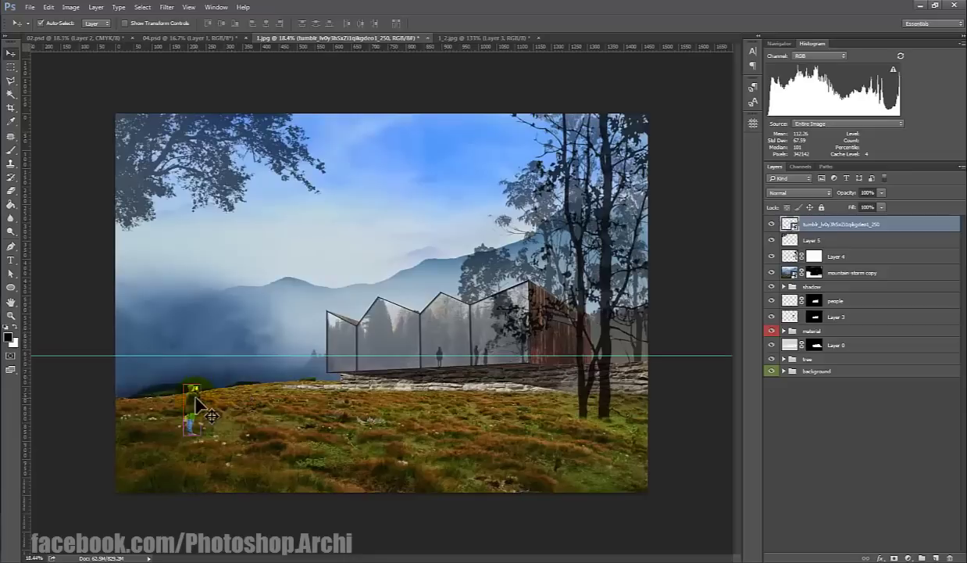
pyautogui.hotkey('ctrl', 't')
pyautogui.moveTo(218, 360); pyautogui.dragTo(253, 324)
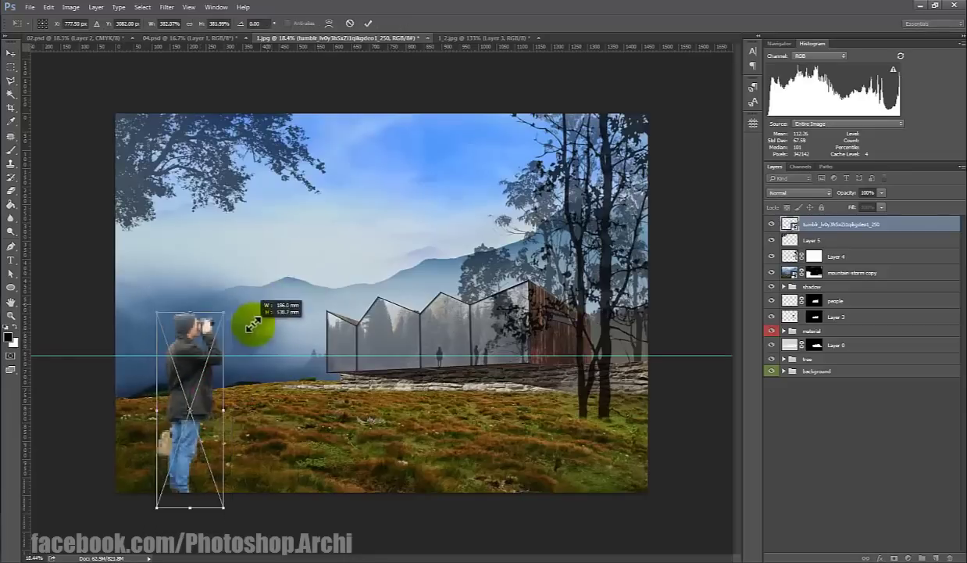
pyautogui.moveTo(199, 390); pyautogui.dragTo(173, 420)
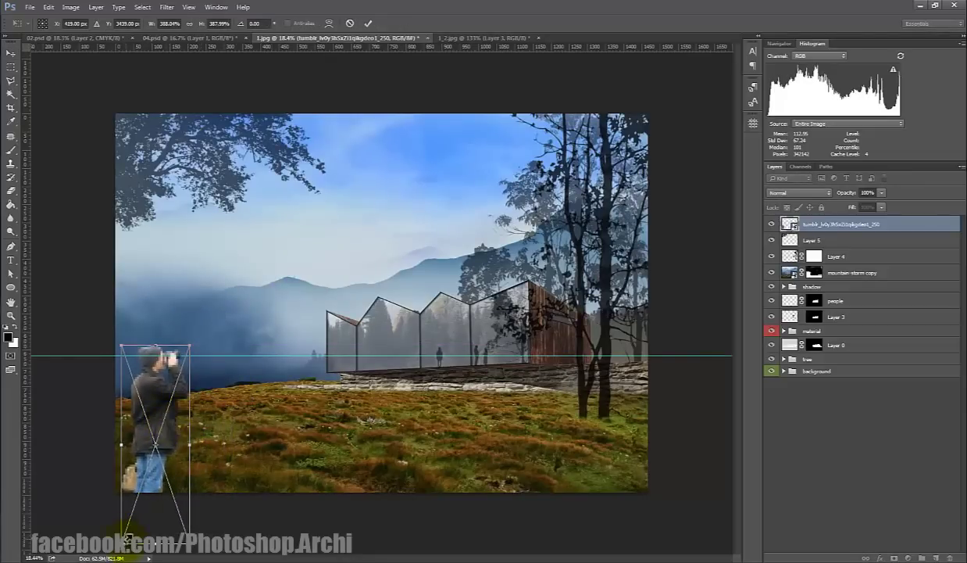
pyautogui.moveTo(127, 539); pyautogui.dragTo(138, 521)
pyautogui.press('Return')
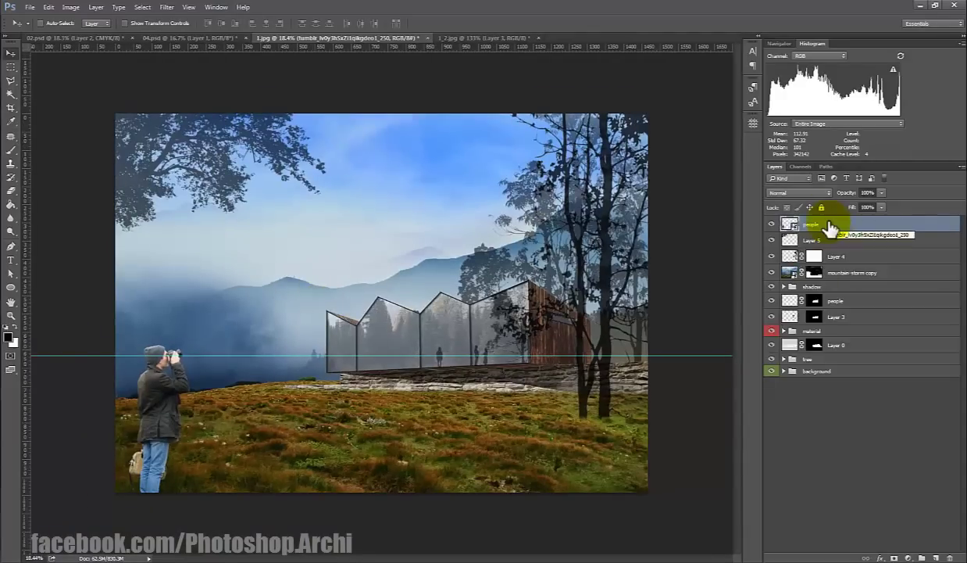
# Step: Duplicate the Layer 4 right-hand trees and start scaling the copy down
pyautogui.scroll(-3, 572, 324)
pyautogui.scroll(2, 554, 336)
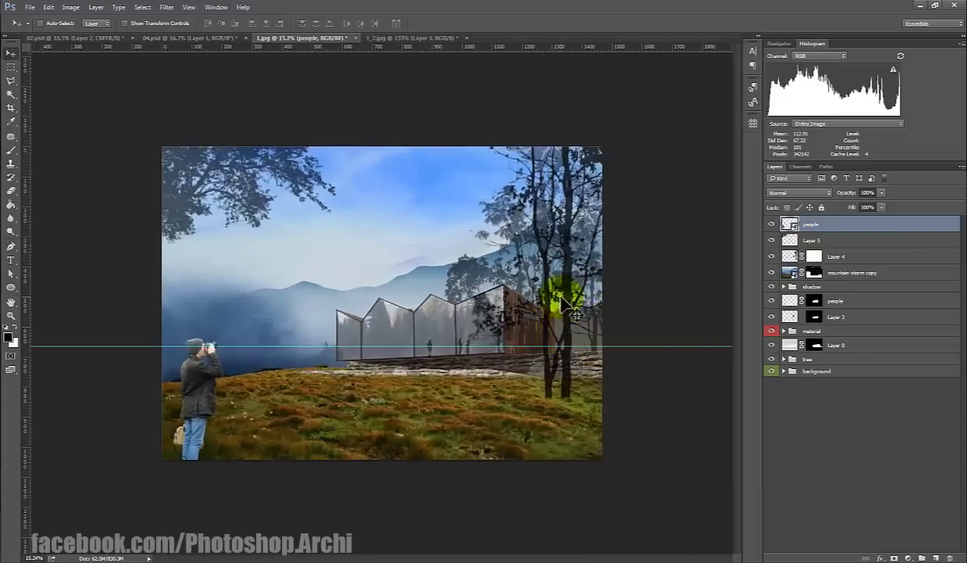
pyautogui.click(839, 258)
pyautogui.moveTo(557, 260)
pyautogui.mouseDown()
pyautogui.moveTo(594, 272)
pyautogui.moveTo(598, 303)
pyautogui.mouseUp()
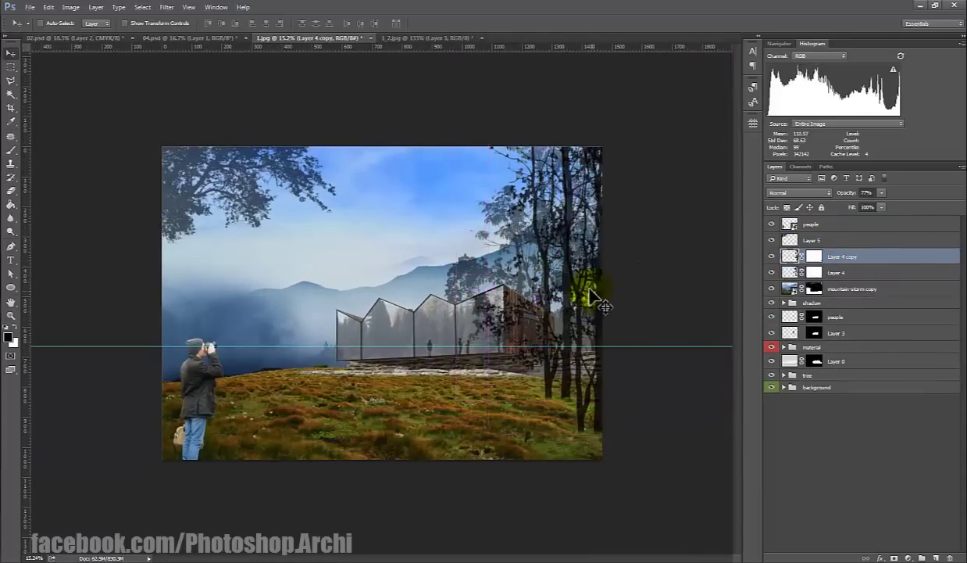
pyautogui.hotkey('ctrl', 't')
pyautogui.scroll(-2, 515, 210)
pyautogui.moveTo(462, 57)
pyautogui.mouseDown()
pyautogui.moveTo(481, 111)
pyautogui.moveTo(494, 117)
pyautogui.mouseUp()
pyautogui.moveTo(646, 119)
pyautogui.mouseDown()
pyautogui.moveTo(611, 187)
pyautogui.moveTo(622, 163)
pyautogui.mouseUp()
# Step: Shrink the Layer 4 copy trees, keeping them unflipped, and move them to the right edge
pyautogui.rightClick(538, 228)
pyautogui.click(593, 383)
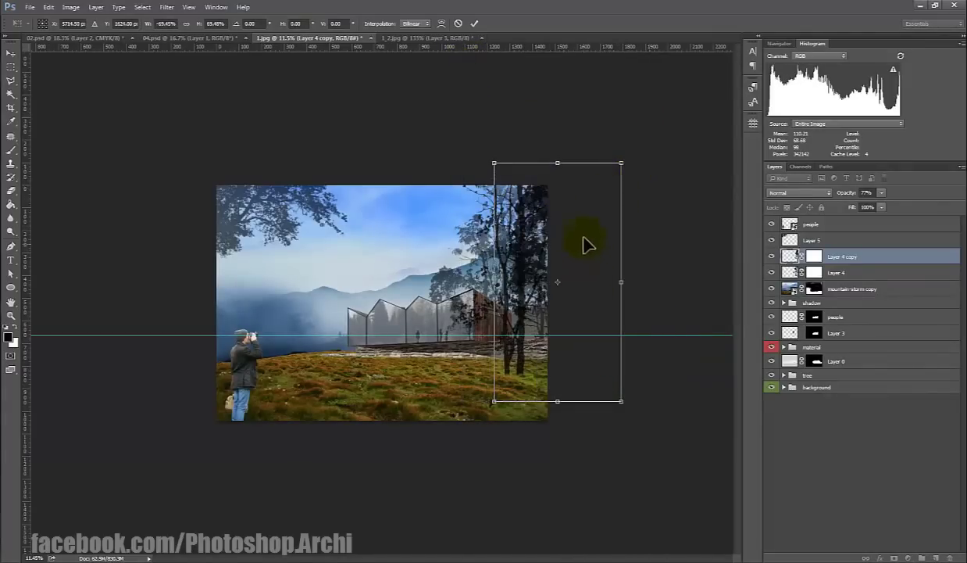
pyautogui.hotkey('ctrl', 'z')
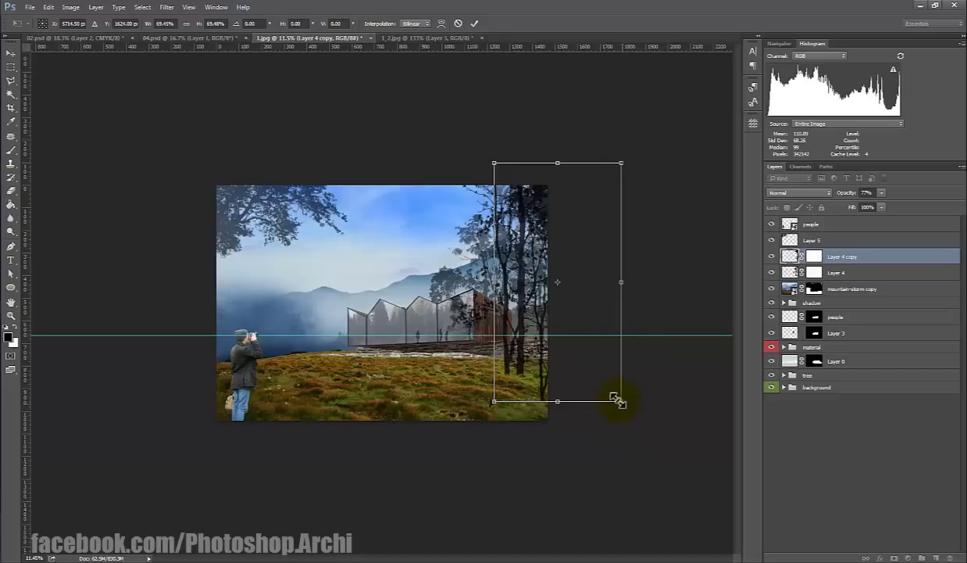
pyautogui.moveTo(618, 400); pyautogui.dragTo(610, 384)
pyautogui.moveTo(544, 293); pyautogui.dragTo(539, 295)
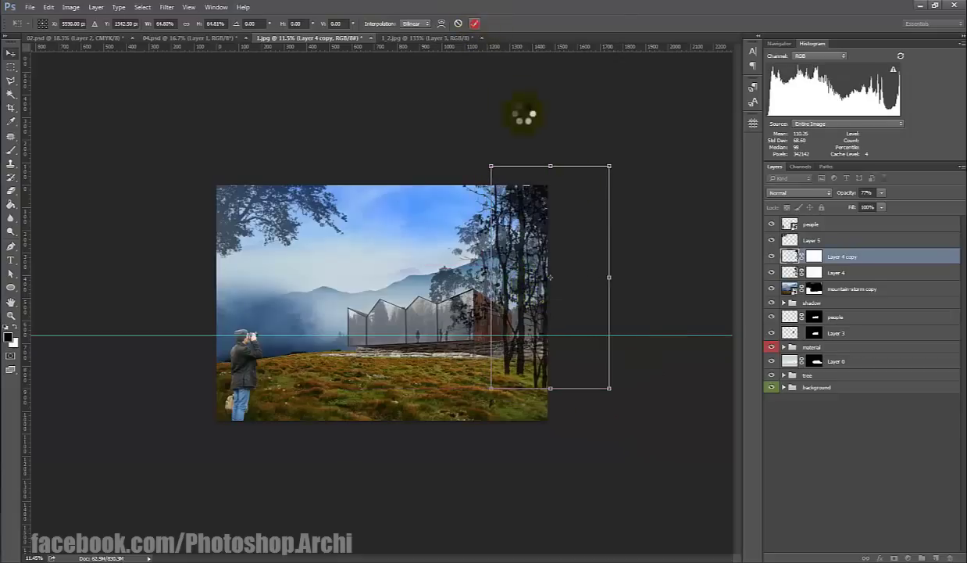
pyautogui.hotkey('ctrl', '-')
pyautogui.hotkey('ctrl', '+')
pyautogui.moveTo(578, 178)
pyautogui.mouseDown()
pyautogui.moveTo(590, 178)
pyautogui.moveTo(608, 289)
pyautogui.moveTo(560, 302)
pyautogui.mouseUp()
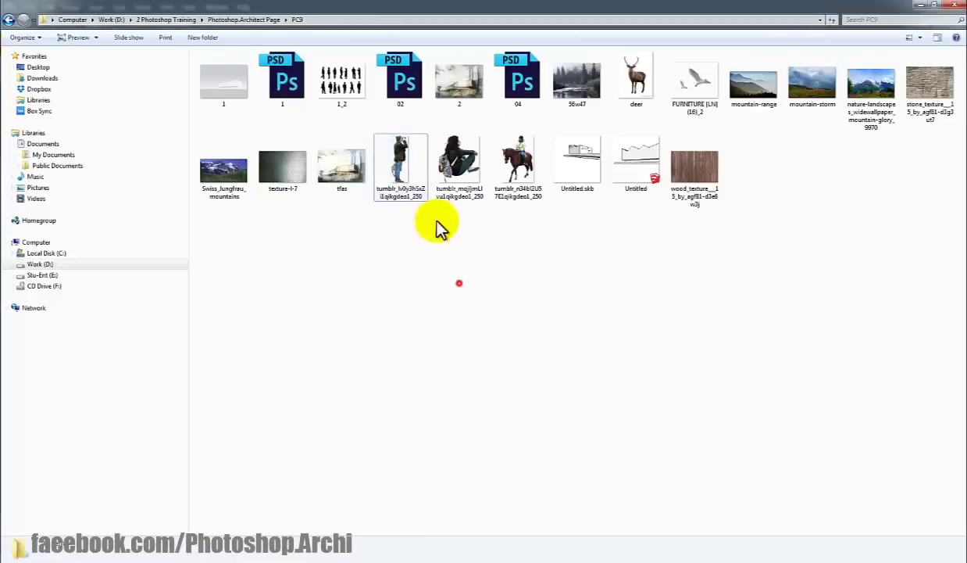
# Step: Pick the horse-rider image in the PC9 folder and drag it into the scene
pyautogui.click(460, 166)
pyautogui.click(520, 169)
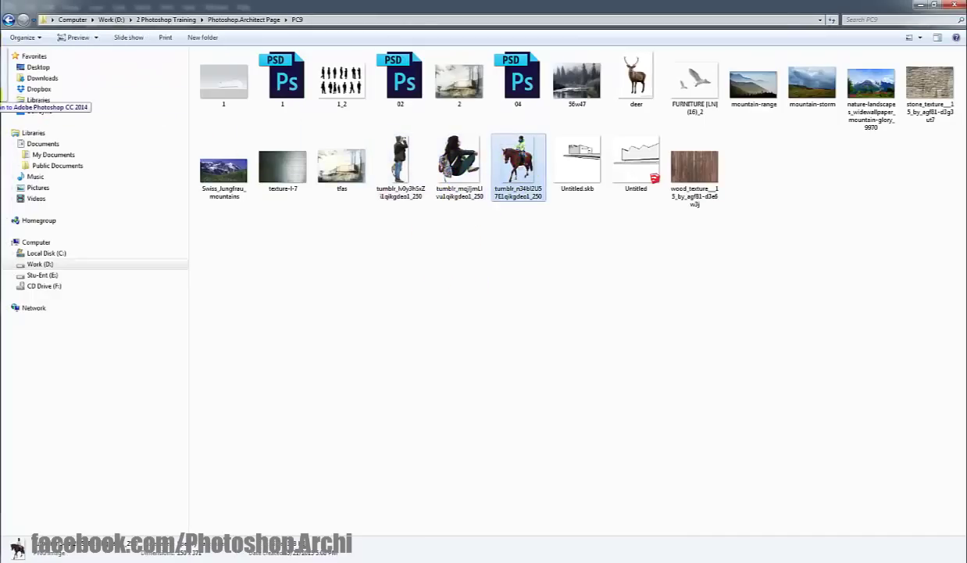
pyautogui.moveTo(518, 166)
pyautogui.mouseDown()
pyautogui.moveTo(398, 285)
pyautogui.moveTo(400, 356)
pyautogui.moveTo(372, 325)
pyautogui.moveTo(566, 345)
pyautogui.moveTo(579, 370)
pyautogui.mouseUp()
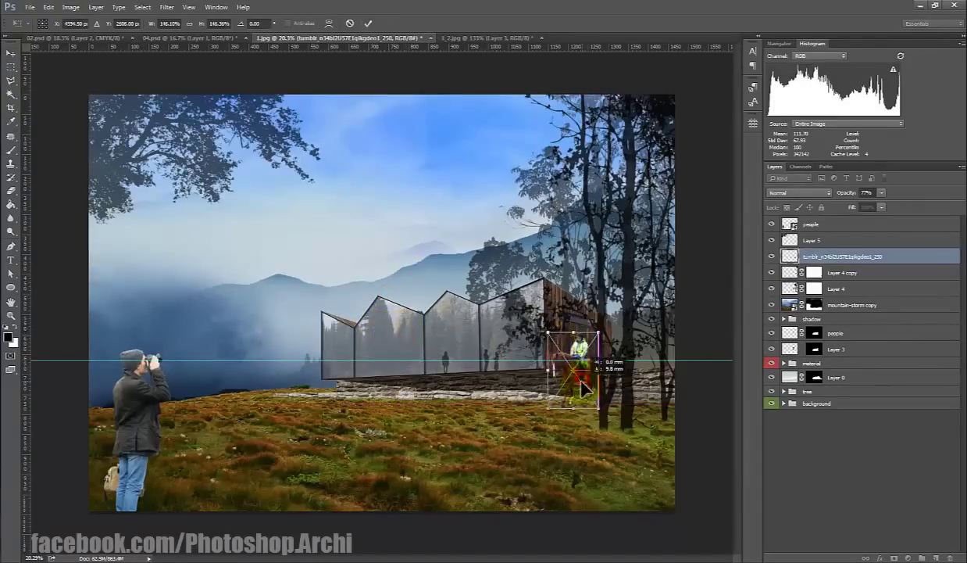
# Step: Scale the horse rider small and set it on the meadow by the house's wooden end
pyautogui.moveTo(549, 341); pyautogui.dragTo(546, 337)
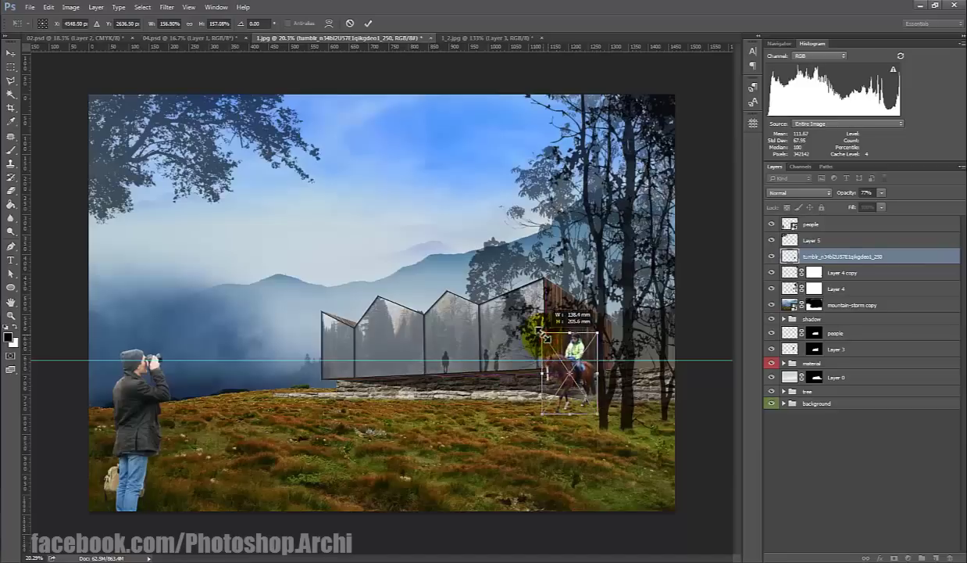
pyautogui.moveTo(599, 417); pyautogui.dragTo(588, 362)
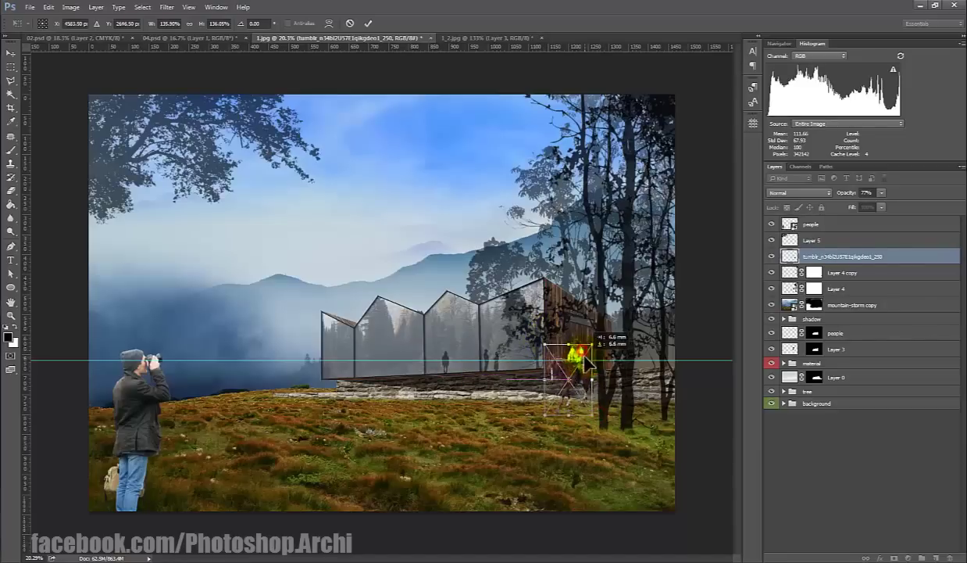
pyautogui.scroll(3, 592, 400)
pyautogui.press('Return')
pyautogui.scroll(-3, 612, 408)
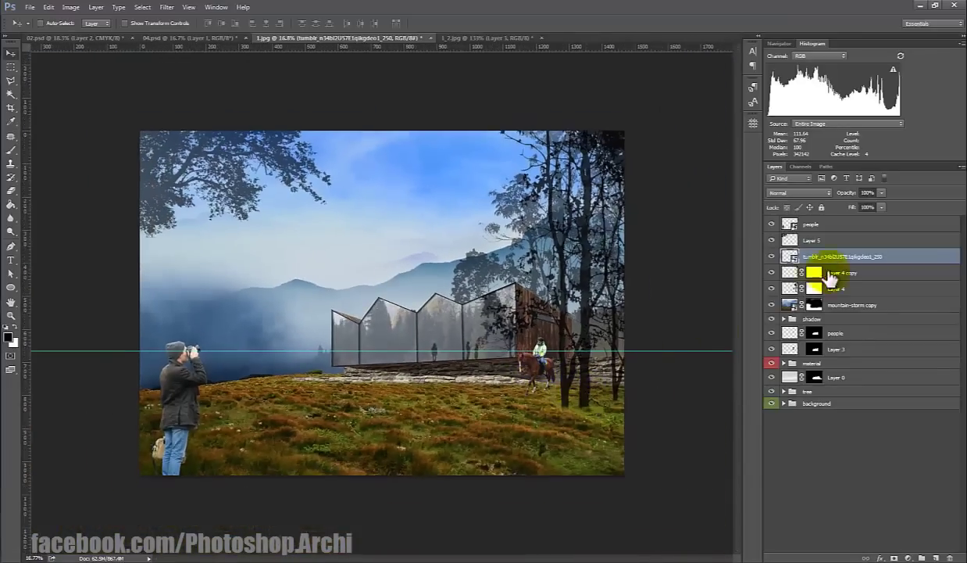
# Step: Move the horse-rider layer above Layer 5 and reposition the Layer 4 copy trees on the right
pyautogui.moveTo(834, 256); pyautogui.dragTo(836, 235)
pyautogui.click(839, 273)
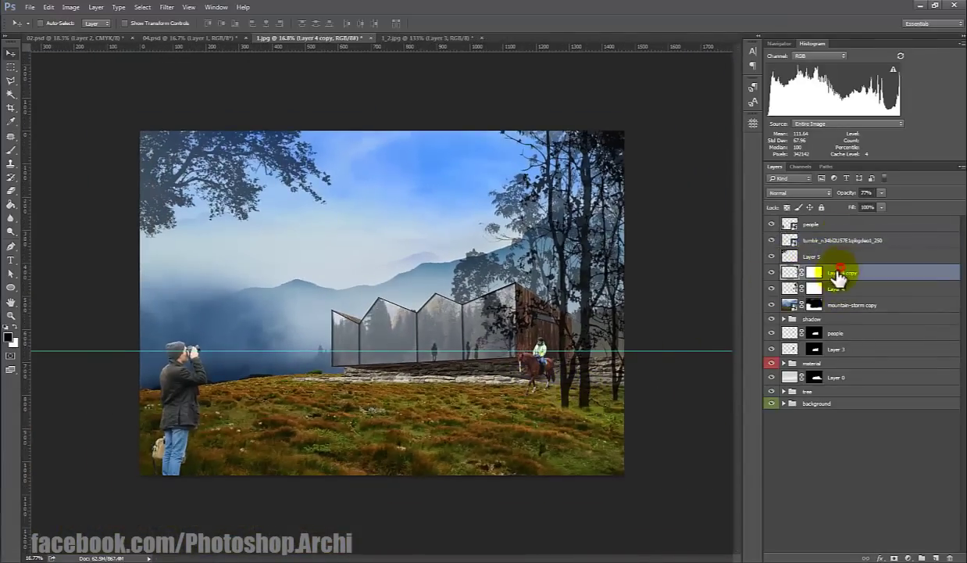
pyautogui.scroll(-2, 685, 342)
pyautogui.scroll(-2, 625, 391)
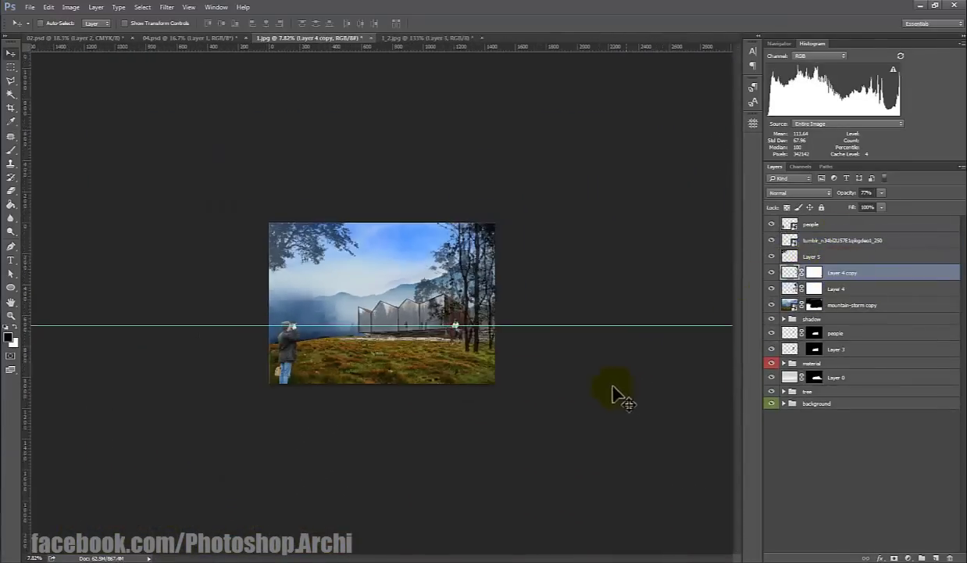
pyautogui.scroll(1, 551, 332)
pyautogui.moveTo(545, 327); pyautogui.dragTo(556, 332)
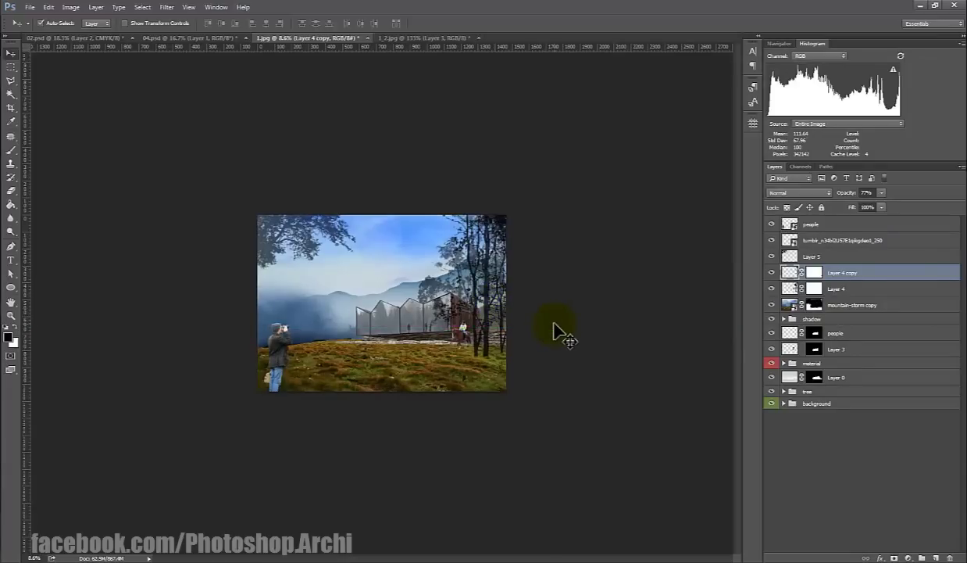
pyautogui.scroll(1, 706, 290)
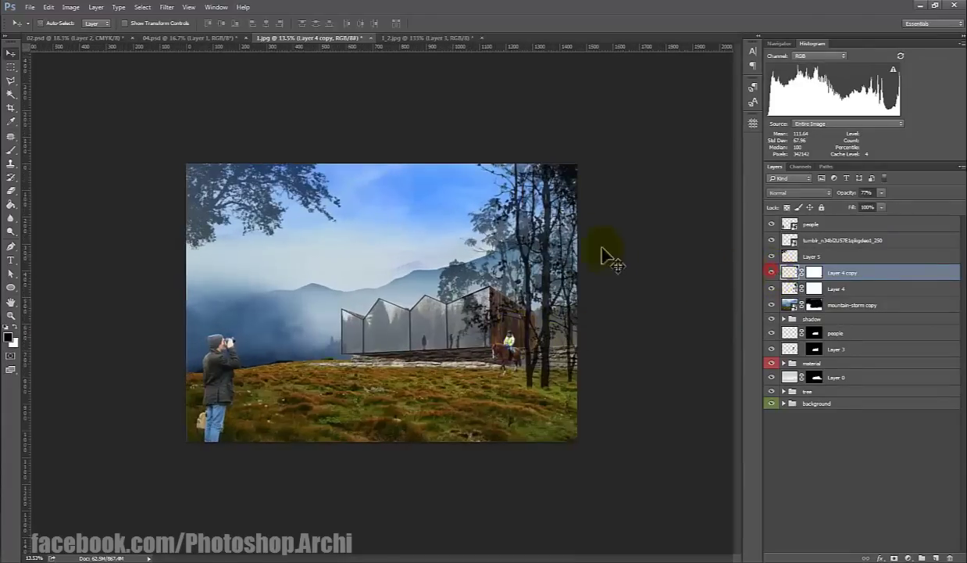
pyautogui.moveTo(605, 256); pyautogui.dragTo(558, 208)
# Step: Fade the Layer 4 copy trees to 42% opacity, toggling visibility to compare
pyautogui.moveTo(865, 204); pyautogui.dragTo(858, 202)
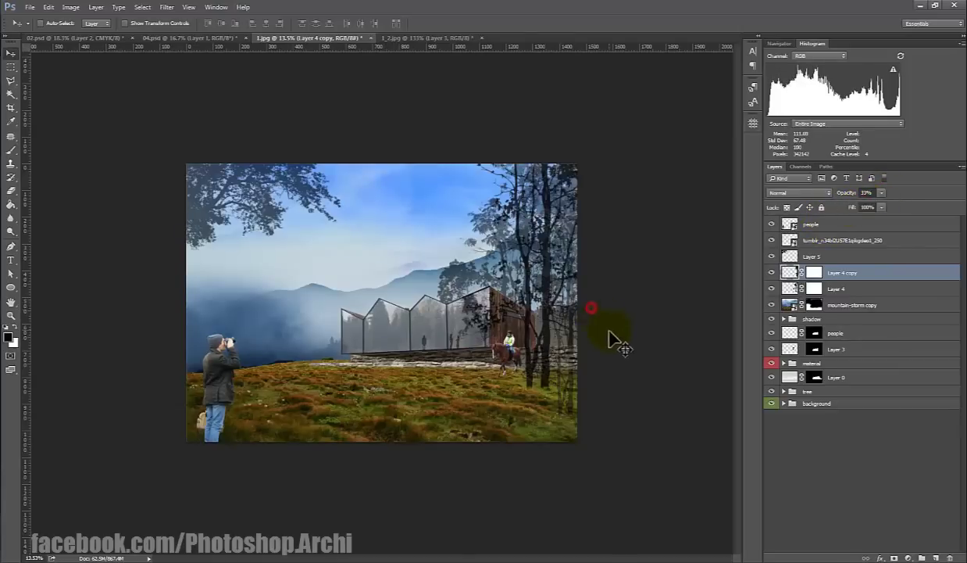
pyautogui.scroll(-1, 512, 285)
pyautogui.scroll(3, 547, 336)
pyautogui.moveTo(881, 193); pyautogui.dragTo(906, 211)
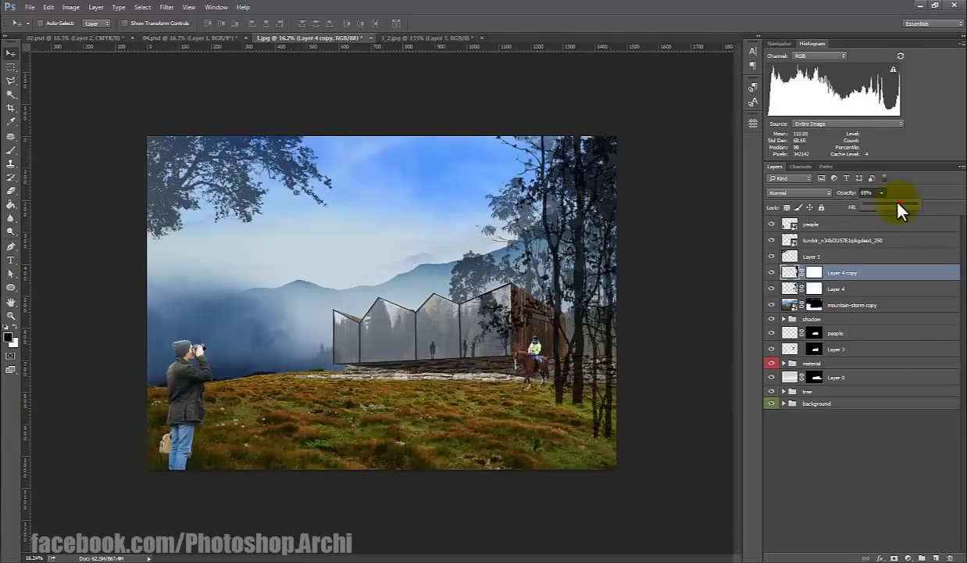
pyautogui.moveTo(906, 211); pyautogui.dragTo(886, 204)
pyautogui.click(773, 272)
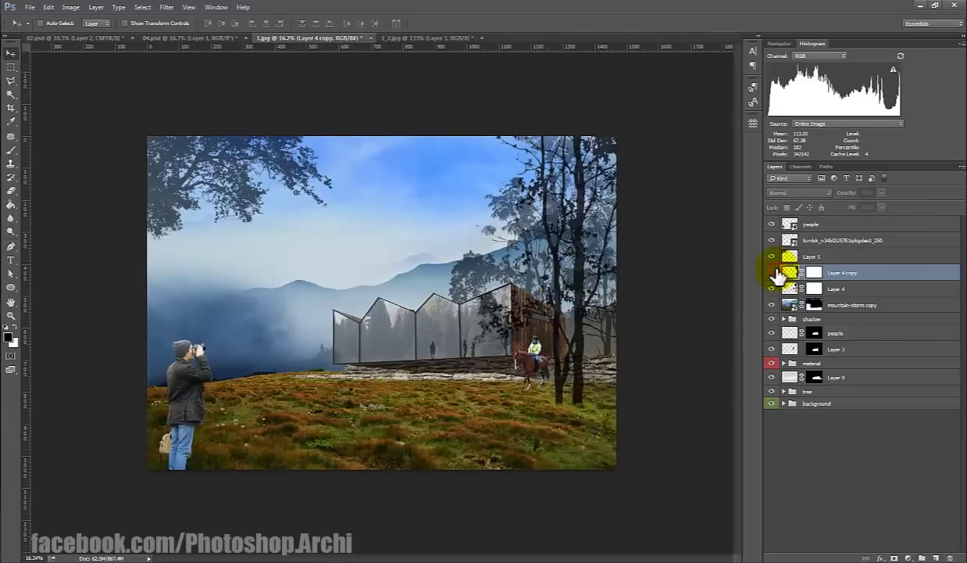
pyautogui.click(774, 272)
pyautogui.scroll(-3, 648, 308)
pyautogui.scroll(2, 633, 345)
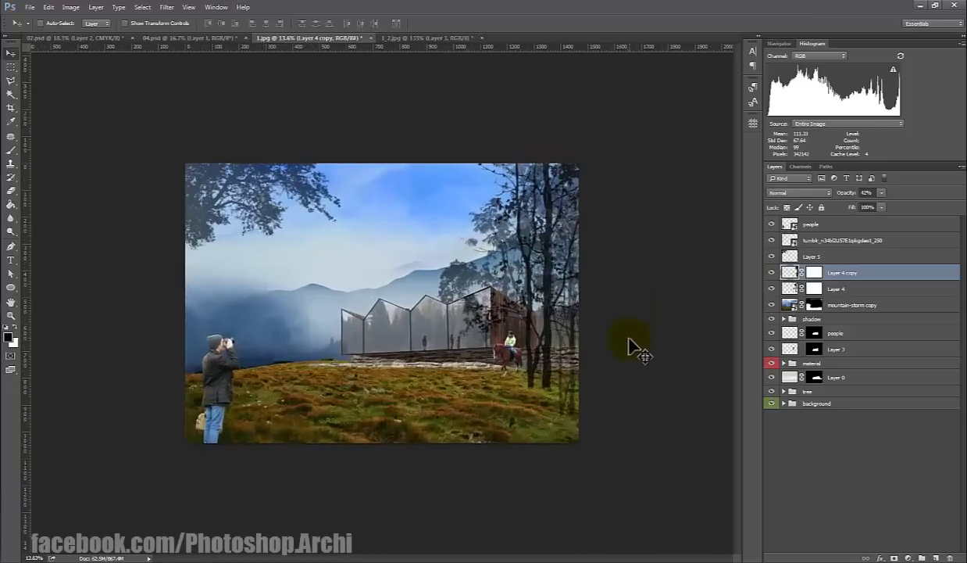
# Step: Move the horseman layer to the top and drag the sitting-woman image in near the bottom left
pyautogui.moveTo(847, 237); pyautogui.dragTo(885, 222)
pyautogui.scroll(1, 173, 201)
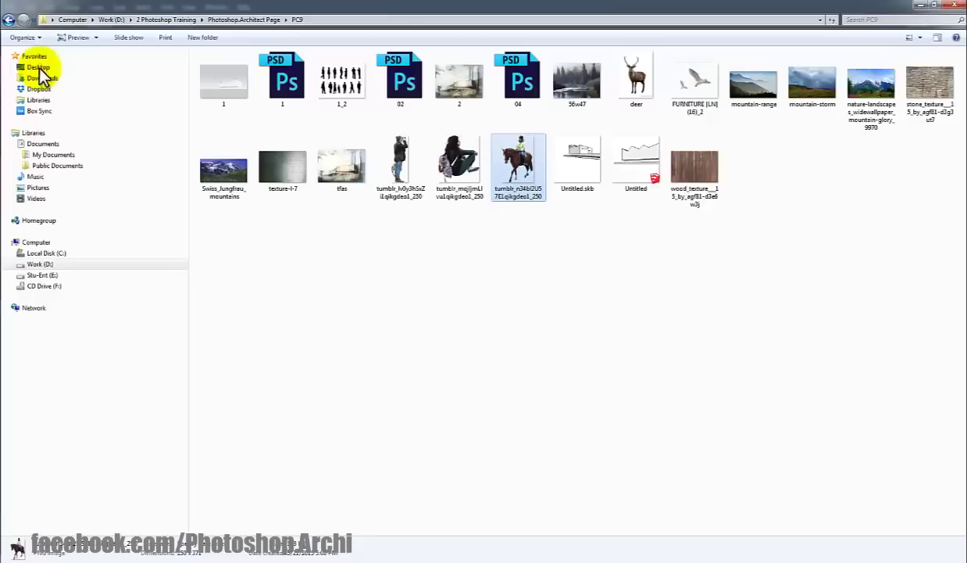
pyautogui.keyDown('ctrl'); pyautogui.click(453, 161); pyautogui.keyUp('ctrl')
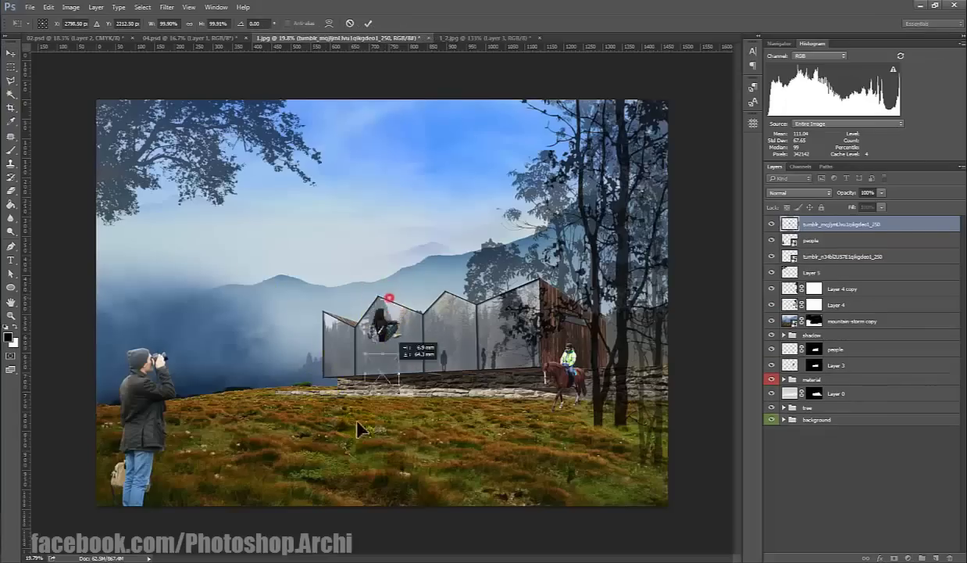
pyautogui.moveTo(383, 312)
pyautogui.mouseDown()
pyautogui.moveTo(252, 478)
pyautogui.moveTo(204, 436)
pyautogui.moveTo(174, 387)
pyautogui.mouseUp()
pyautogui.hotkey('ctrl', ';')
pyautogui.rightClick(260, 461)
# Step: Enlarge and horizontally flip the sitting woman, placing her at the bottom right
pyautogui.click(244, 471)
pyautogui.moveTo(231, 433)
pyautogui.mouseDown()
pyautogui.moveTo(242, 474)
pyautogui.moveTo(610, 468)
pyautogui.mouseUp()
pyautogui.rightClick(294, 469)
pyautogui.click(300, 448)
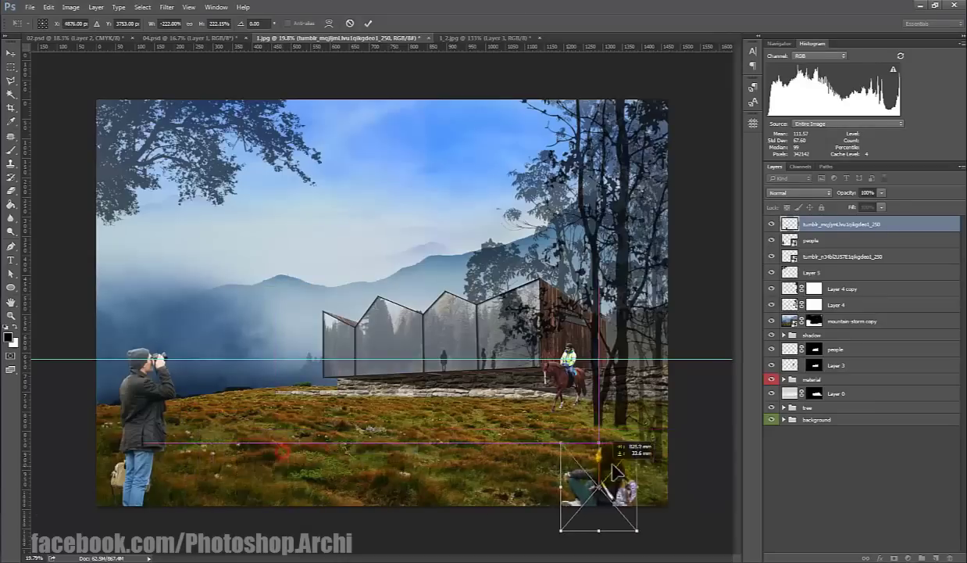
pyautogui.doubleClick(602, 450)
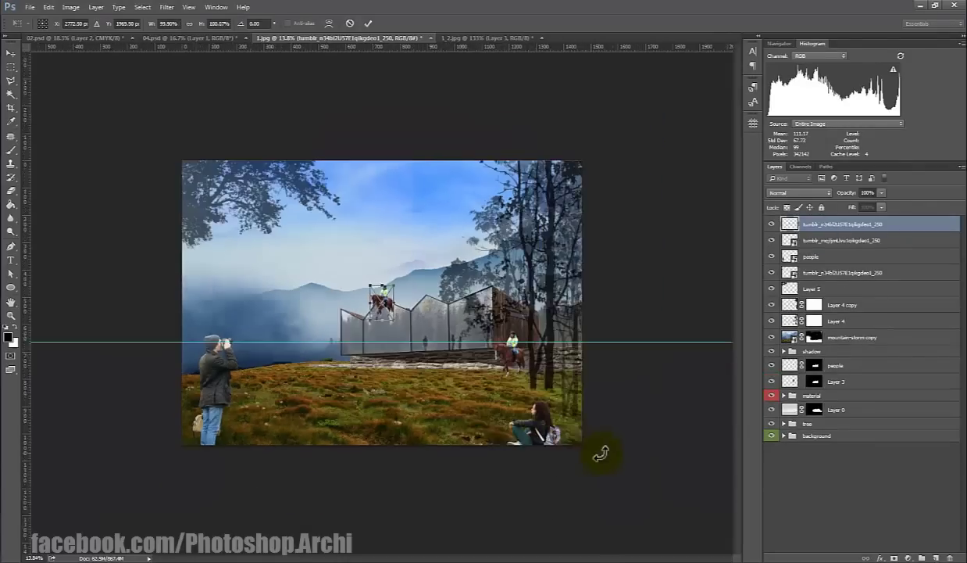
pyautogui.press('Escape')
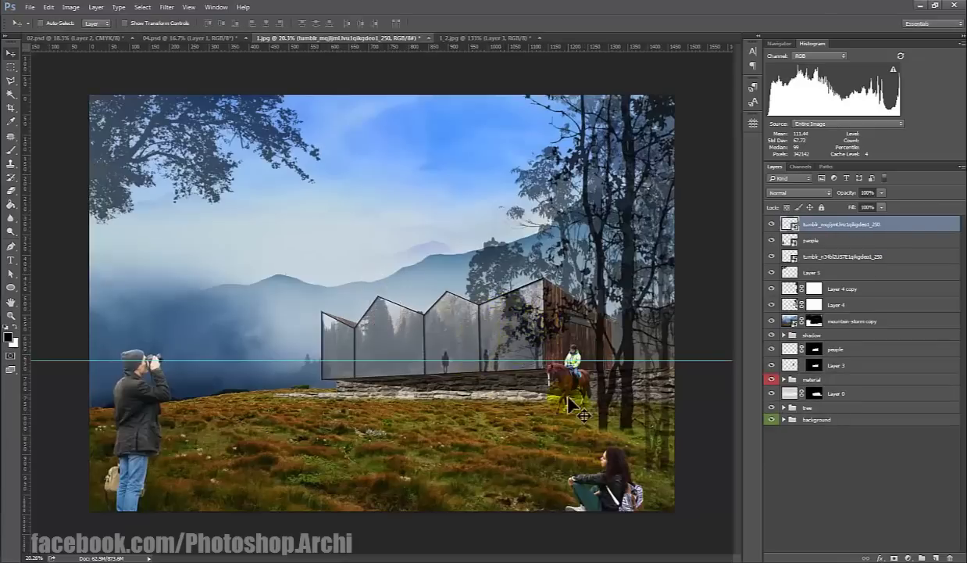
pyautogui.hotkey('ctrl', '0')
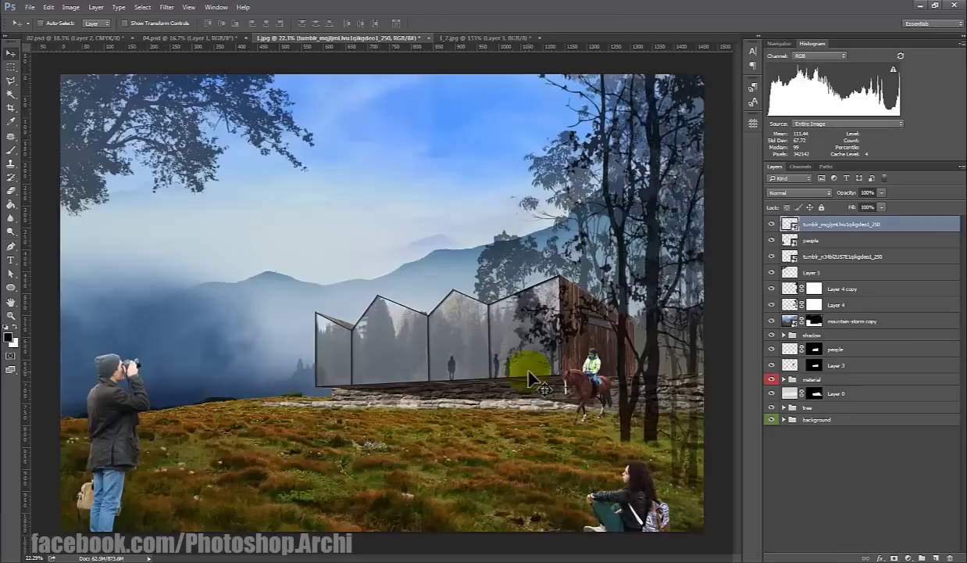
# Step: Hide Layer 4 copy and group the three figure layers as 'people'
pyautogui.click(772, 288)
pyautogui.click(601, 398)
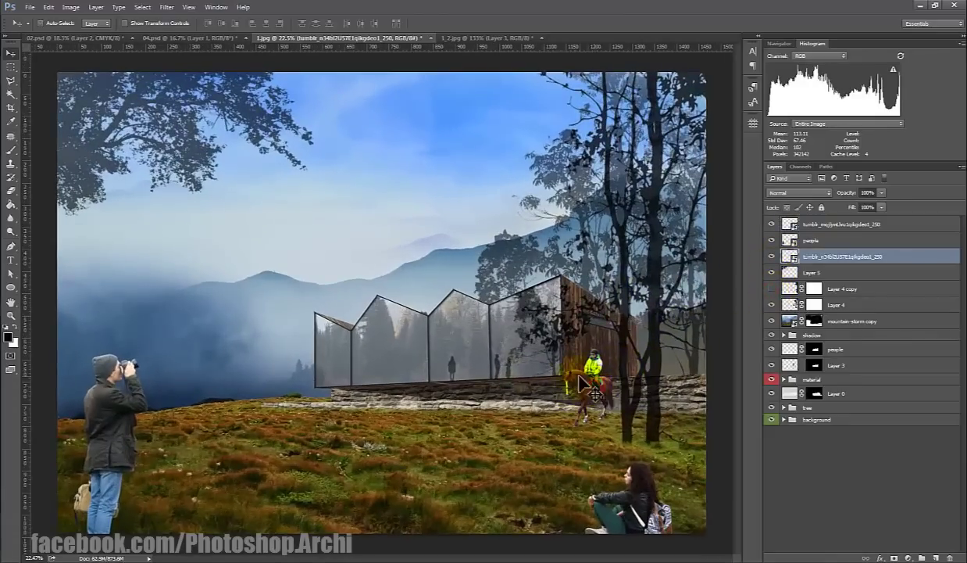
pyautogui.scroll(-1, 602, 375)
pyautogui.keyDown('shift'); pyautogui.click(831, 226); pyautogui.keyUp('shift')
pyautogui.hotkey('ctrl', 'g')
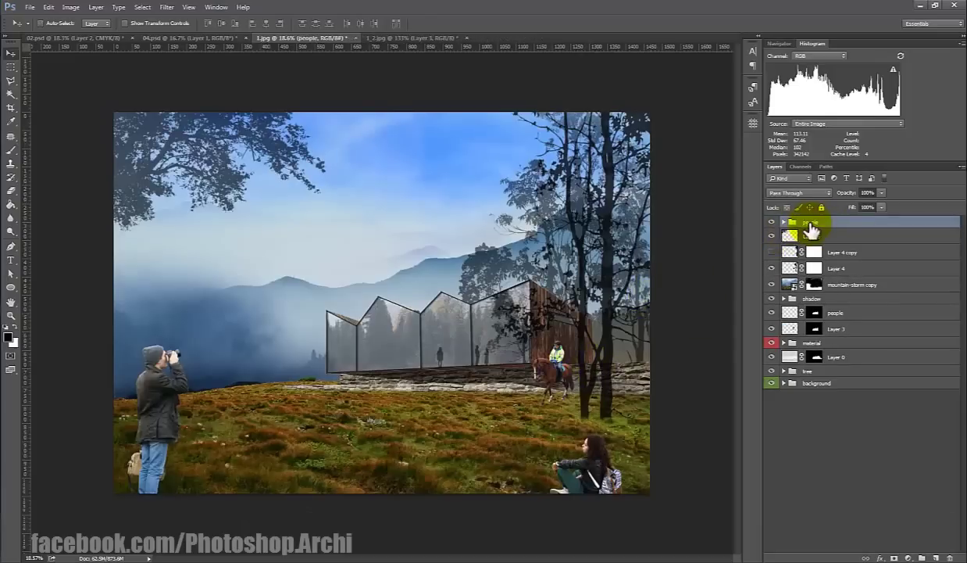
pyautogui.press('Return')
# Step: Add a Hue/Saturation adjustment clipped to people with Saturation -19 and Lightness -20
pyautogui.click(908, 557)
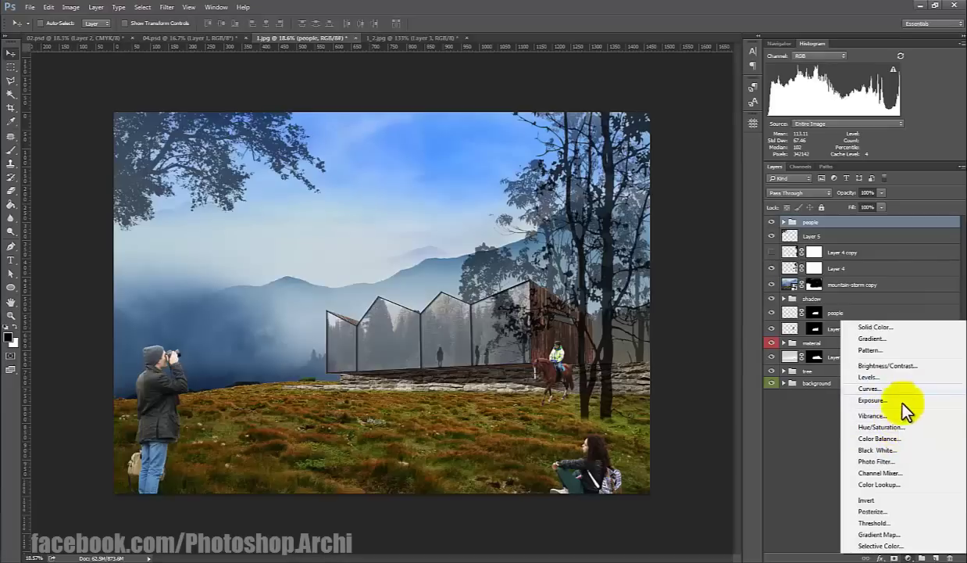
pyautogui.click(900, 427)
pyautogui.keyDown('alt'); pyautogui.click(792, 231); pyautogui.keyUp('alt')
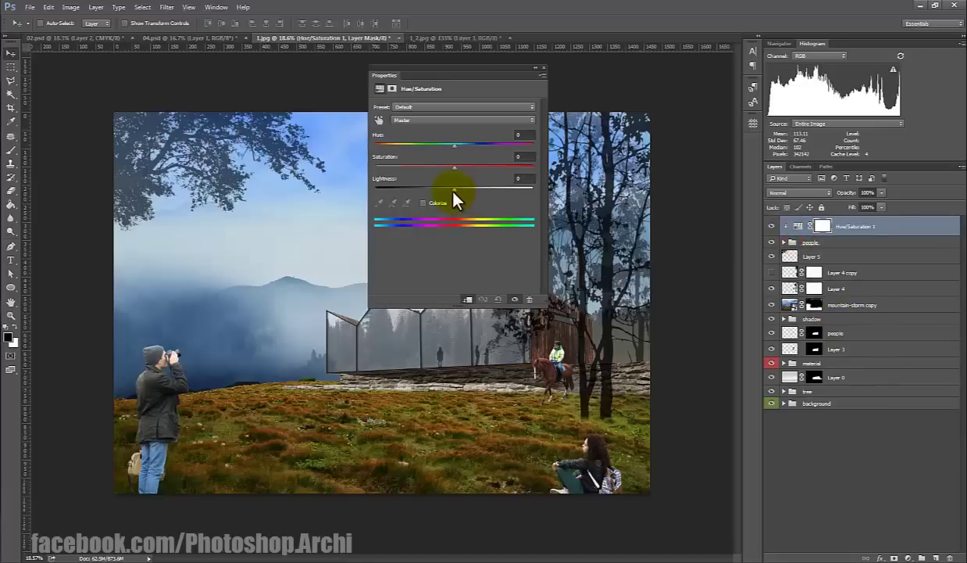
pyautogui.moveTo(454, 189); pyautogui.dragTo(436, 190)
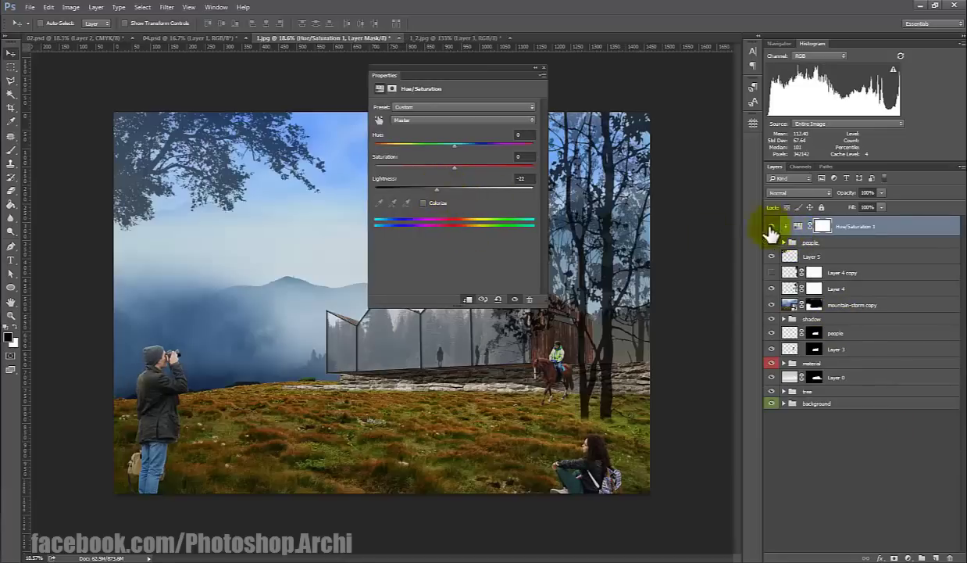
pyautogui.moveTo(453, 168)
pyautogui.mouseDown()
pyautogui.moveTo(440, 168)
pyautogui.moveTo(432, 187)
pyautogui.mouseUp()
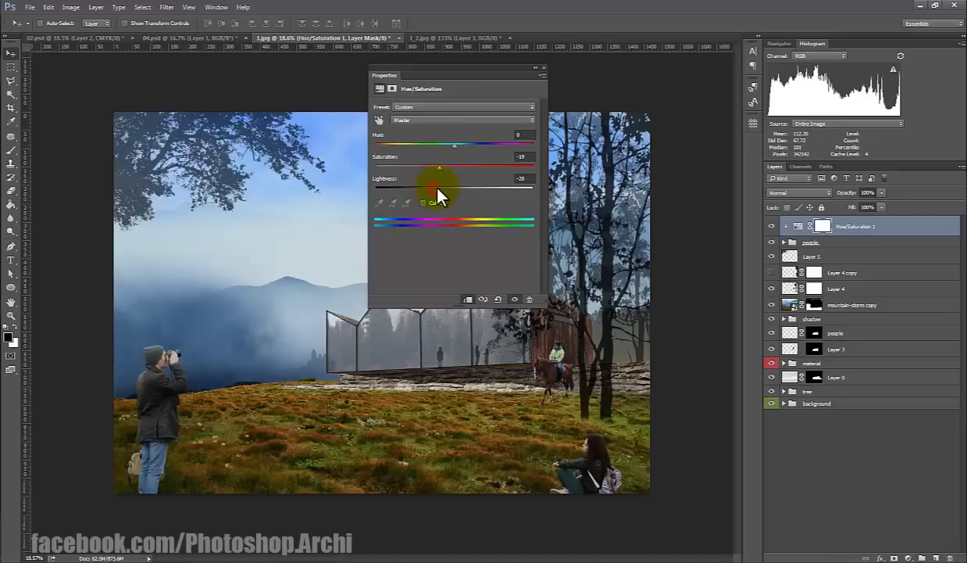
pyautogui.click(542, 68)
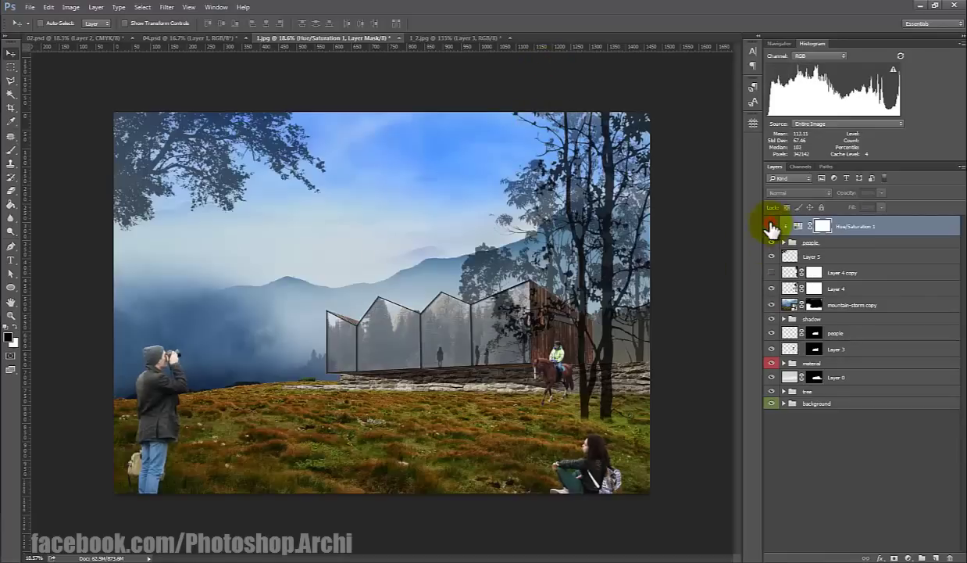
pyautogui.click(783, 242)
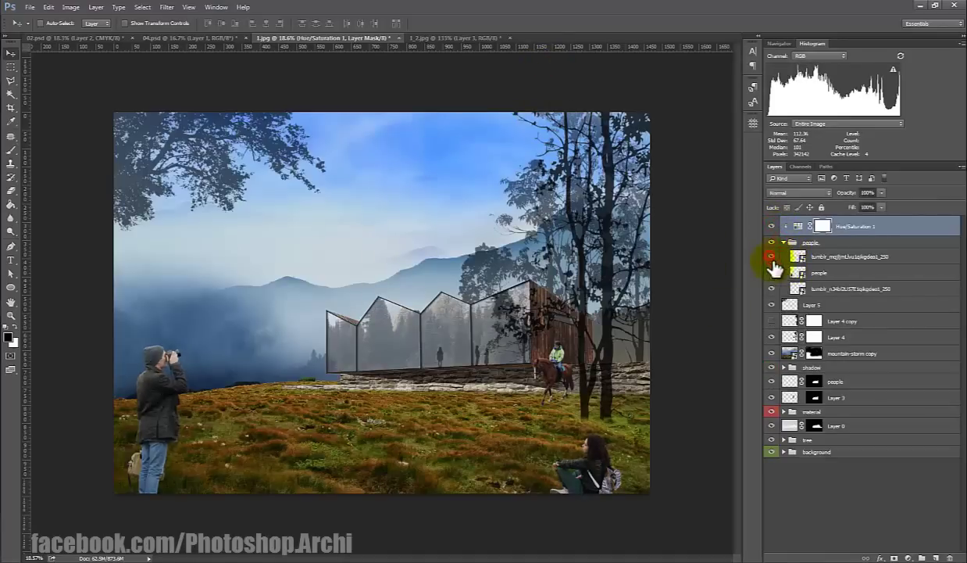
pyautogui.scroll(2, 618, 449)
pyautogui.scroll(-2, 547, 446)
pyautogui.scroll(-1, 539, 441)
# Step: Blacken the duplicate horse-rider layer with Hue/Saturation Lightness -100
pyautogui.scroll(2, 538, 441)
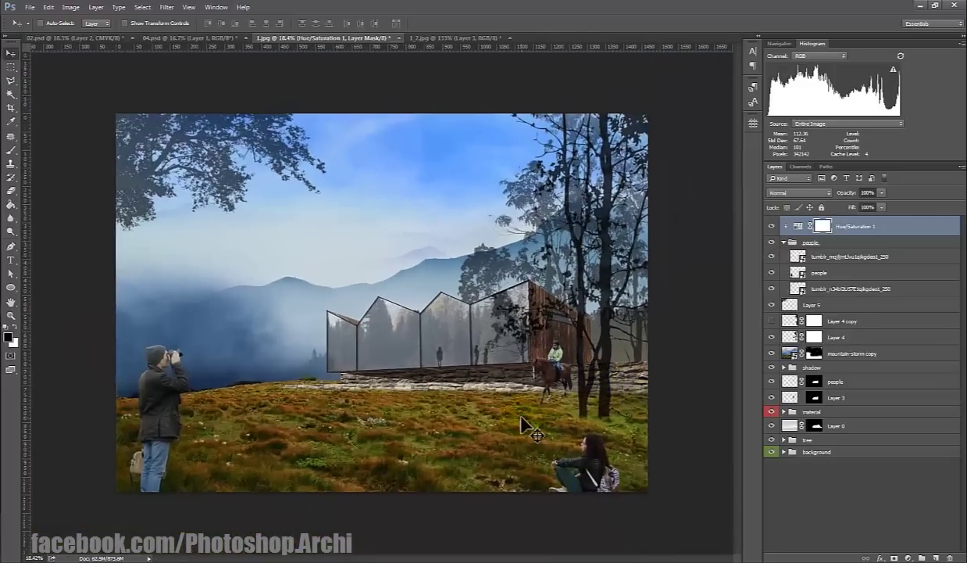
pyautogui.scroll(2, 538, 441)
pyautogui.click(831, 258)
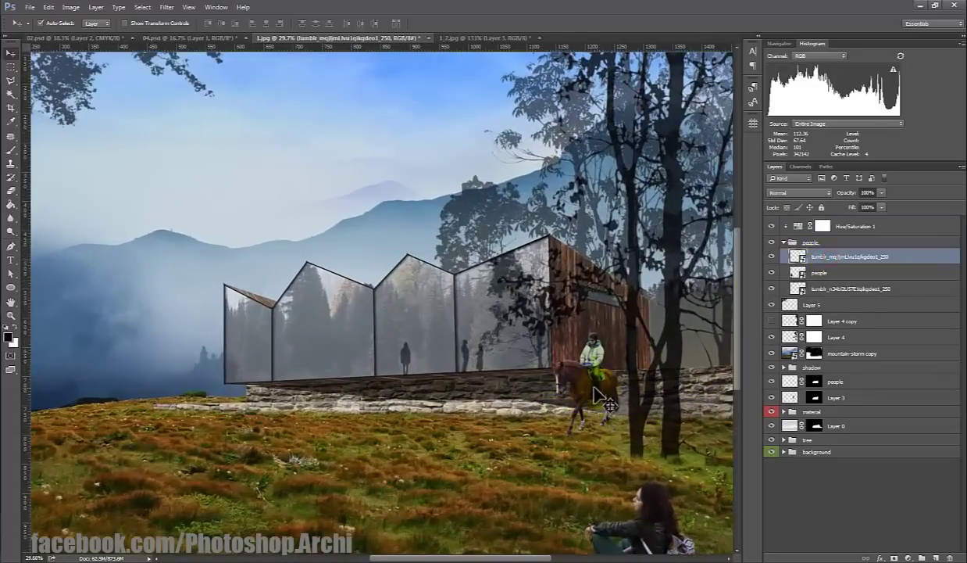
pyautogui.keyDown('ctrl'); pyautogui.click(583, 384); pyautogui.keyUp('ctrl')
pyautogui.click(874, 306)
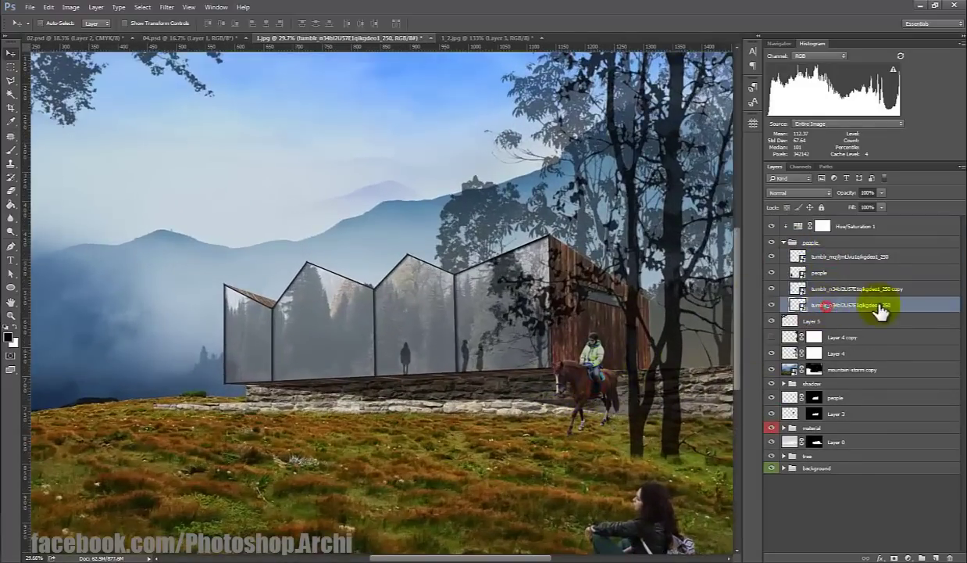
pyautogui.rightClick(898, 307)
pyautogui.click(821, 289)
pyautogui.hotkey('ctrl', 'u')
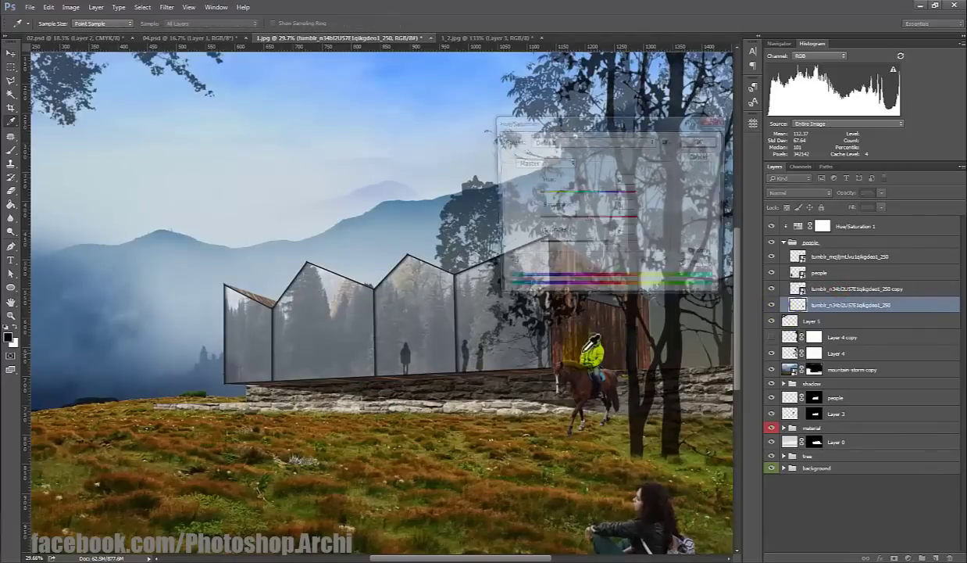
pyautogui.moveTo(588, 246); pyautogui.dragTo(501, 248)
pyautogui.click(699, 141)
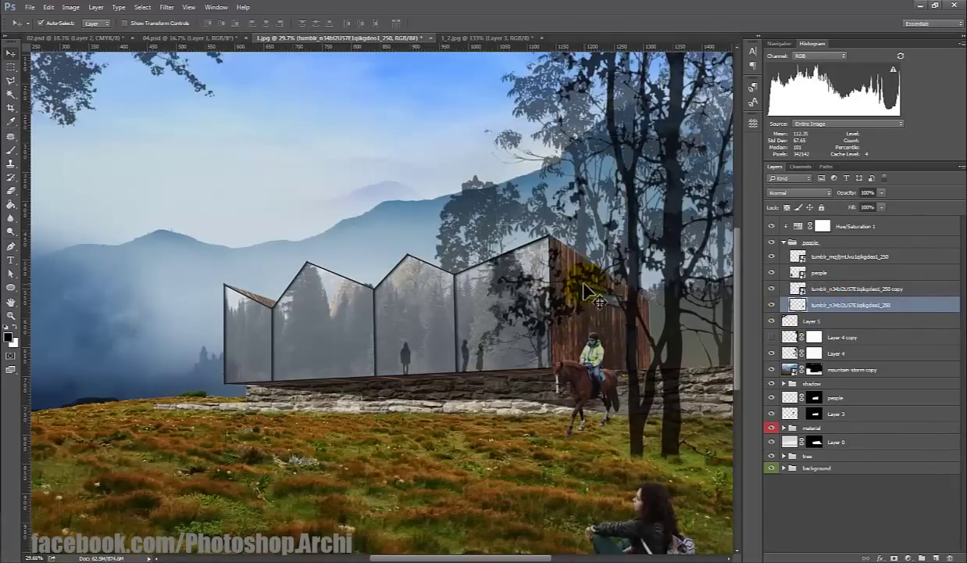
# Step: Squash and skew the black rider into a flat shadow on the grass beneath the horse
pyautogui.hotkey('ctrl', 't')
pyautogui.moveTo(582, 336)
pyautogui.mouseDown()
pyautogui.moveTo(618, 398)
pyautogui.moveTo(670, 452)
pyautogui.moveTo(569, 438)
pyautogui.mouseUp()
pyautogui.scroll(2, 601, 444)
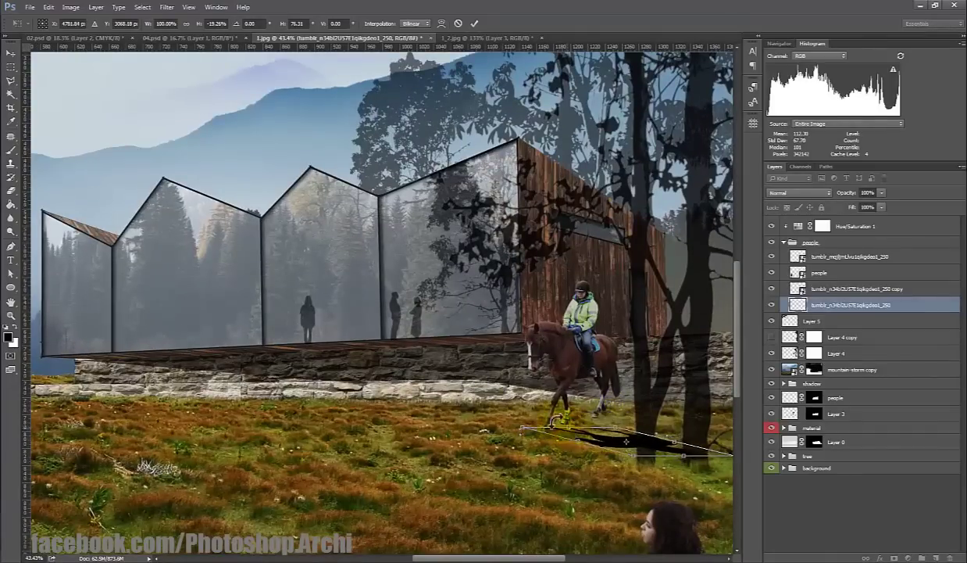
pyautogui.scroll(-3, 570, 438)
pyautogui.moveTo(647, 444); pyautogui.dragTo(664, 439)
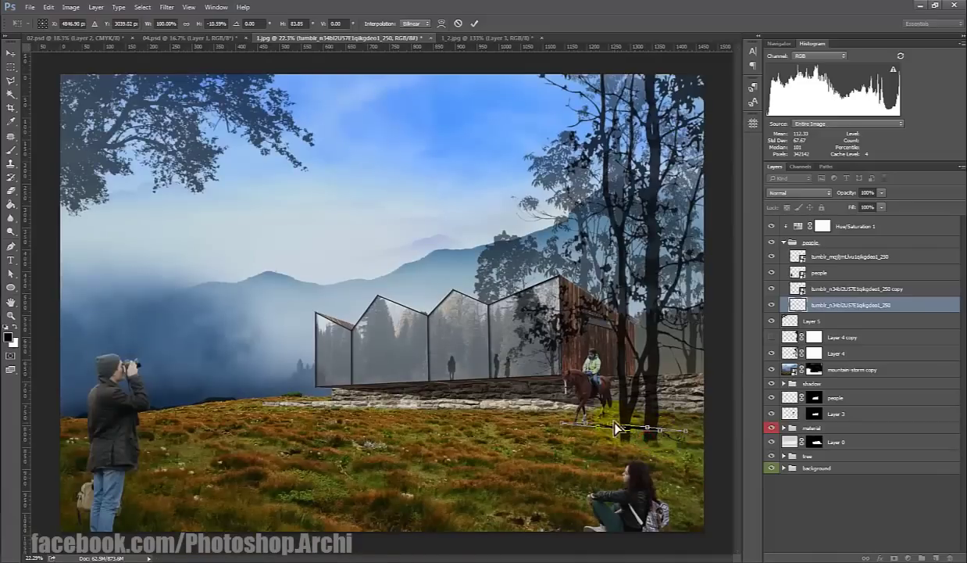
pyautogui.moveTo(607, 426); pyautogui.dragTo(607, 416)
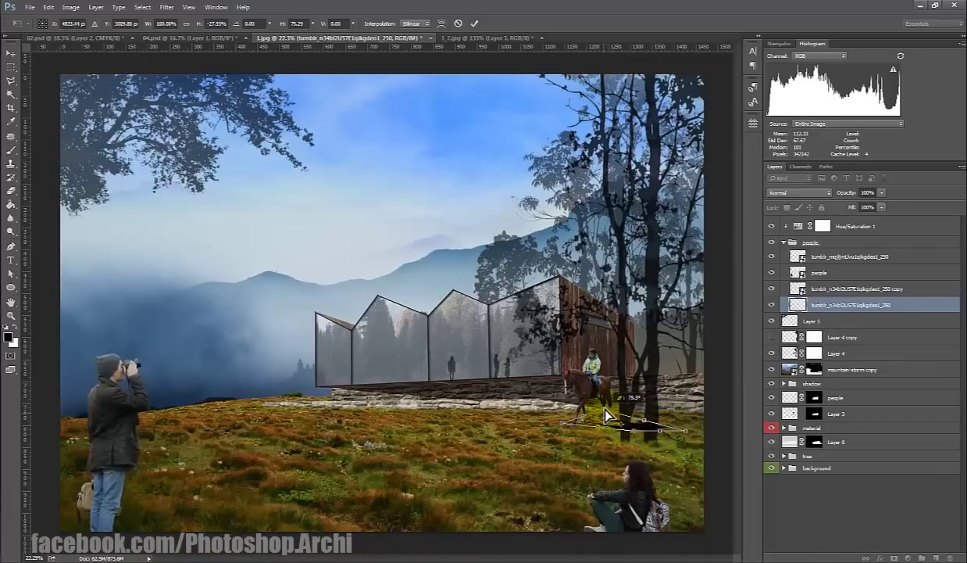
pyautogui.press('Return')
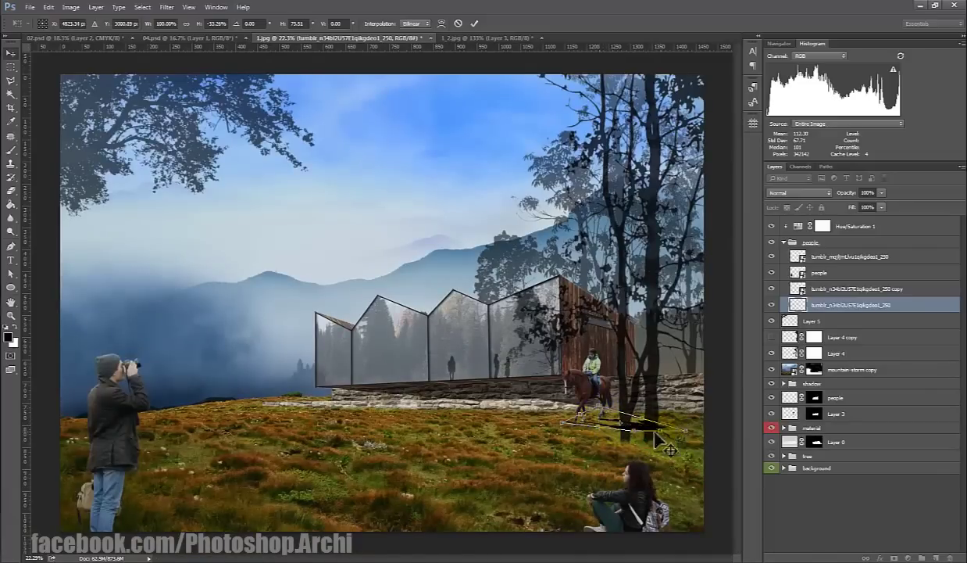
pyautogui.scroll(-2, 612, 426)
pyautogui.scroll(1, 612, 426)
# Step: Soften the rider shadow with Gaussian Blur, then toggle the people layer's visibility to compare
pyautogui.click(167, 7)
pyautogui.moveTo(172, 122)
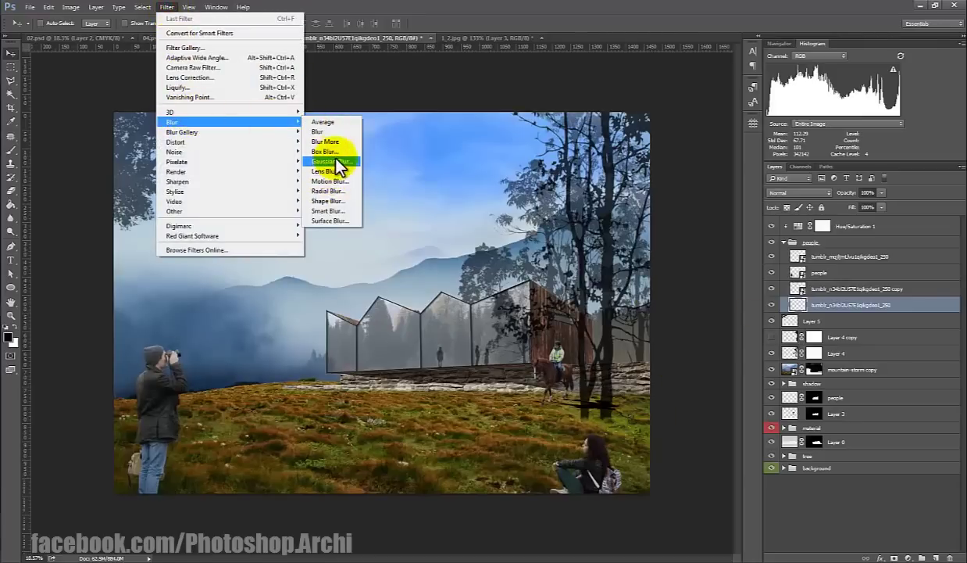
pyautogui.click(333, 161)
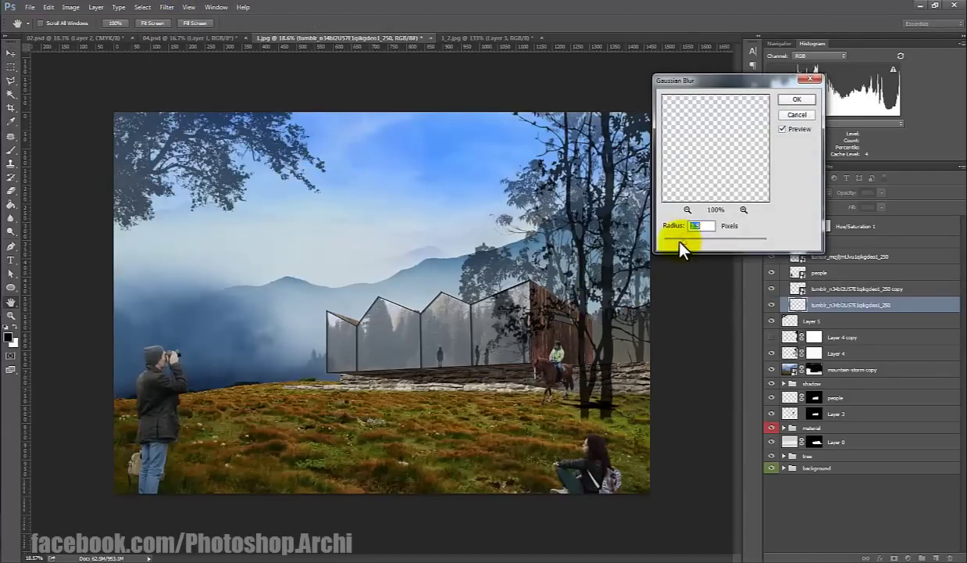
pyautogui.click(797, 99)
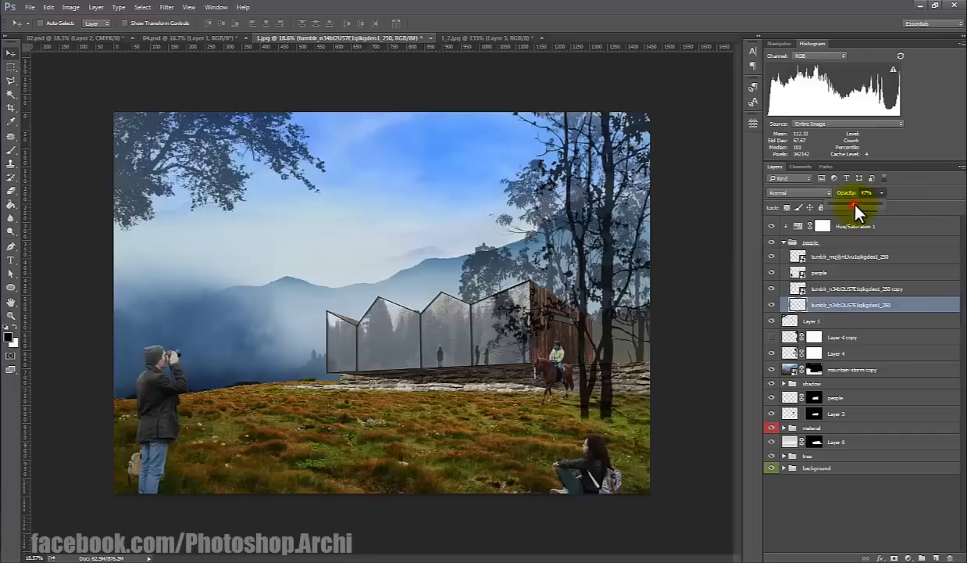
pyautogui.click(848, 273)
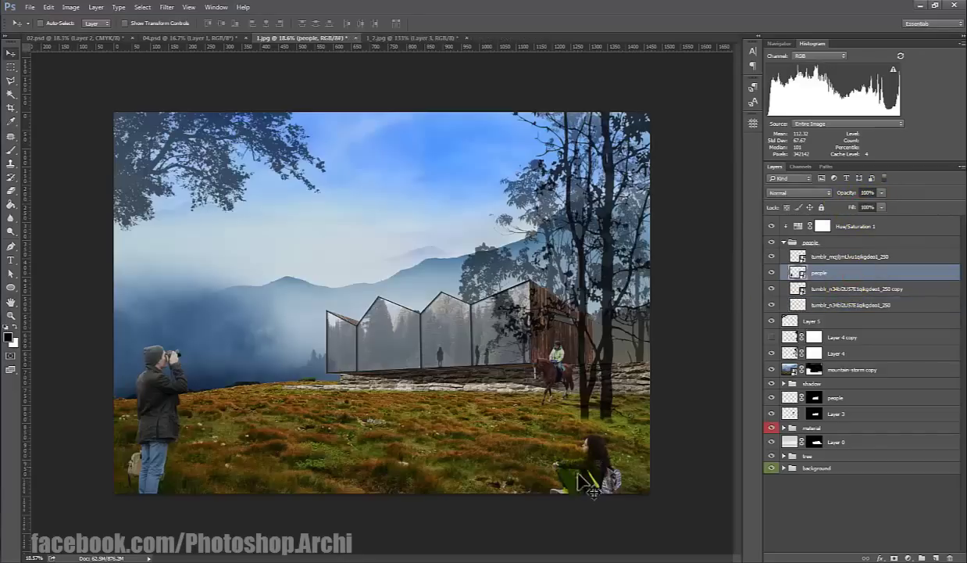
pyautogui.click(771, 273)
pyautogui.click(771, 273)
# Step: Collapse the people layer group in the Layers panel
pyautogui.click(784, 242)
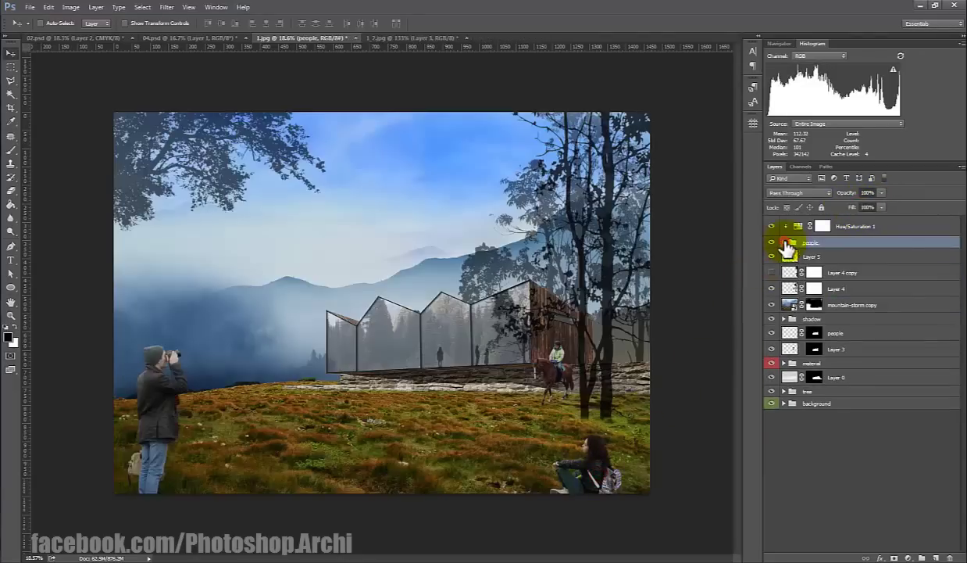
pyautogui.scroll(-1, 497, 398)
pyautogui.scroll(-1, 481, 400)
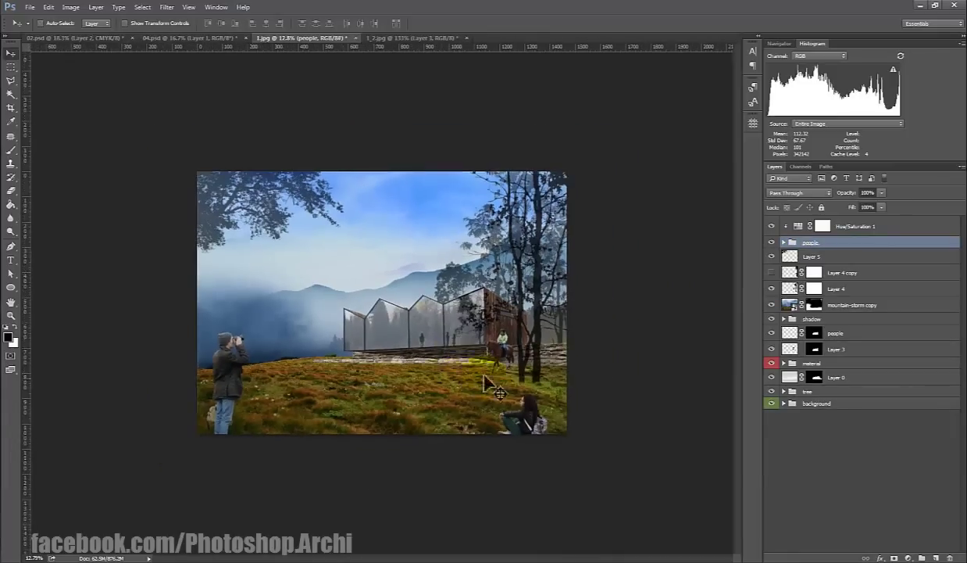
pyautogui.scroll(-1, 39, 63)
# Step: Open deer.jpg from Explorer as a separate tab, cancelling the accidental placement into the montage
pyautogui.hotkey('alt', 'Tab')
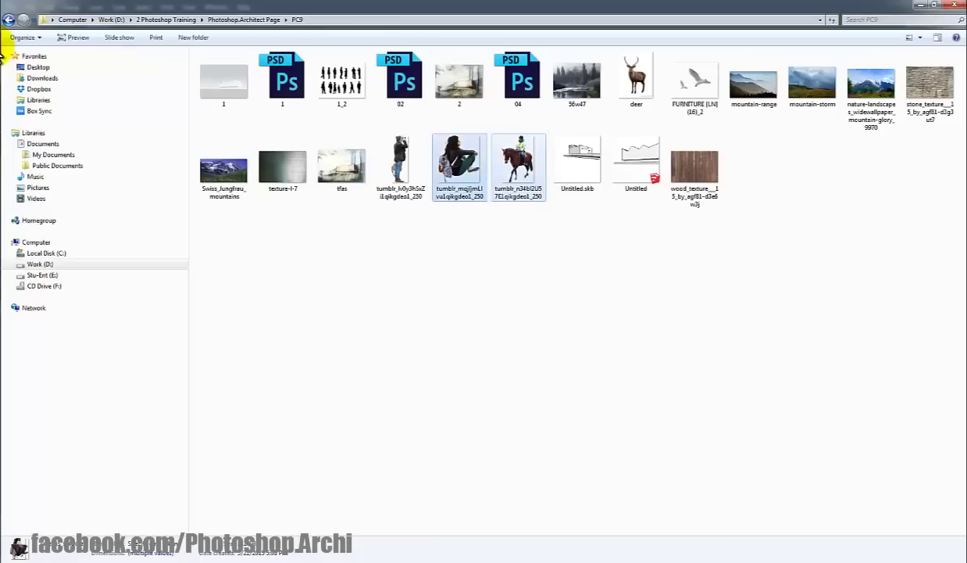
pyautogui.click(447, 255)
pyautogui.moveTo(629, 82)
pyautogui.mouseDown()
pyautogui.moveTo(477, 51)
pyautogui.moveTo(394, 301)
pyautogui.mouseUp()
pyautogui.press('Escape')
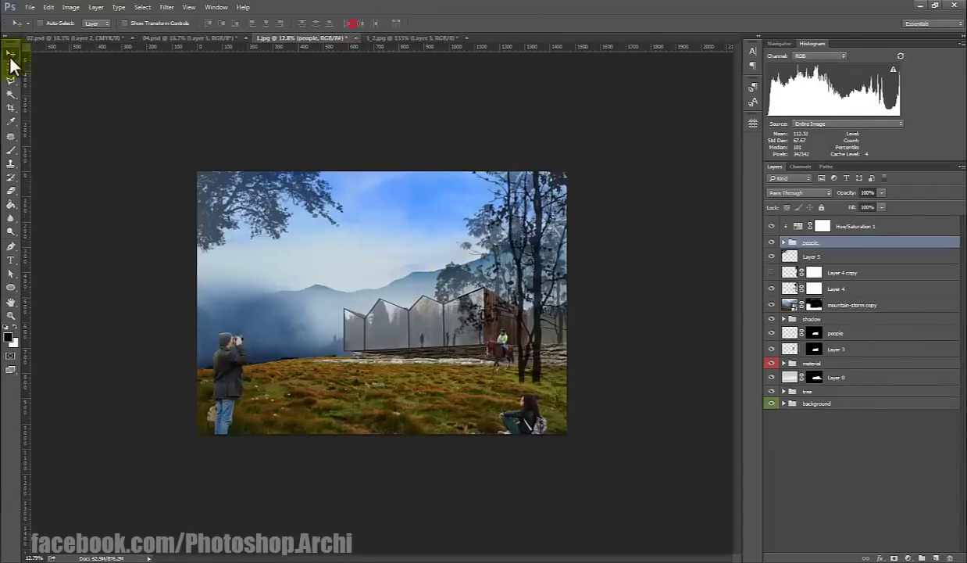
pyautogui.hotkey('alt', 'Tab')
pyautogui.moveTo(636, 78); pyautogui.dragTo(401, 353)
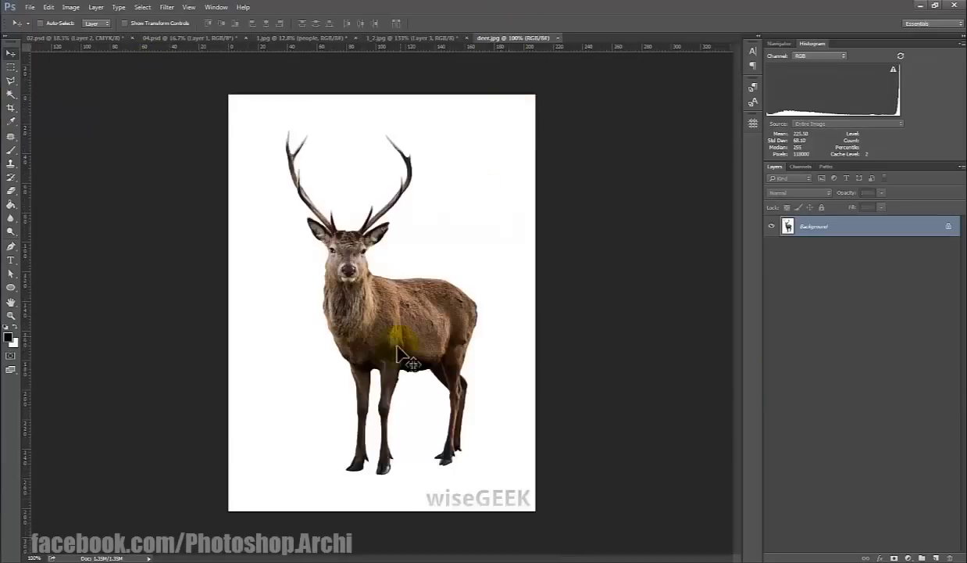
# Step: Magic Wand the white background, invert the selection, and copy the deer to its own layer
pyautogui.hotkey('ctrl', '0')
pyautogui.click(16, 92)
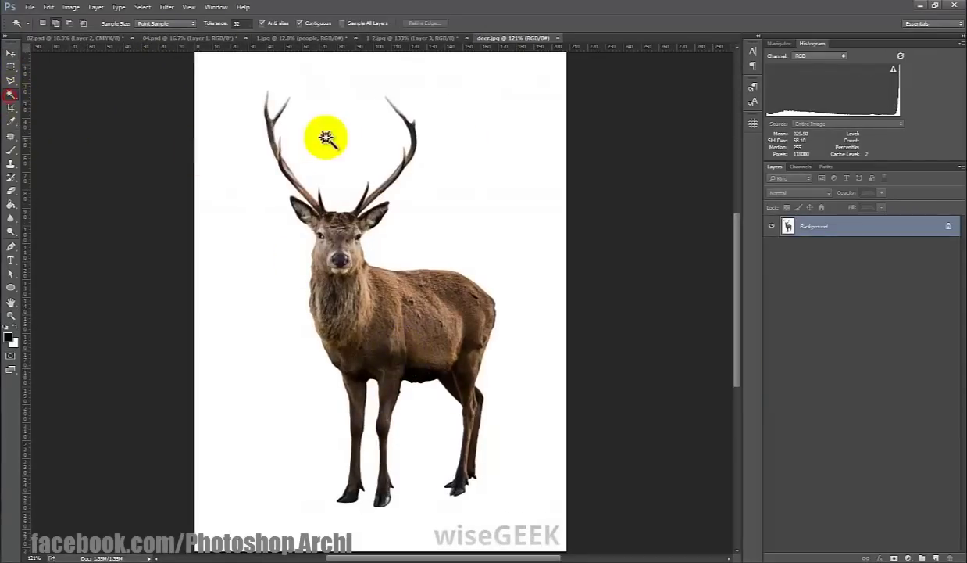
pyautogui.click(332, 135)
pyautogui.hotkey('ctrl', 'shift', 'i')
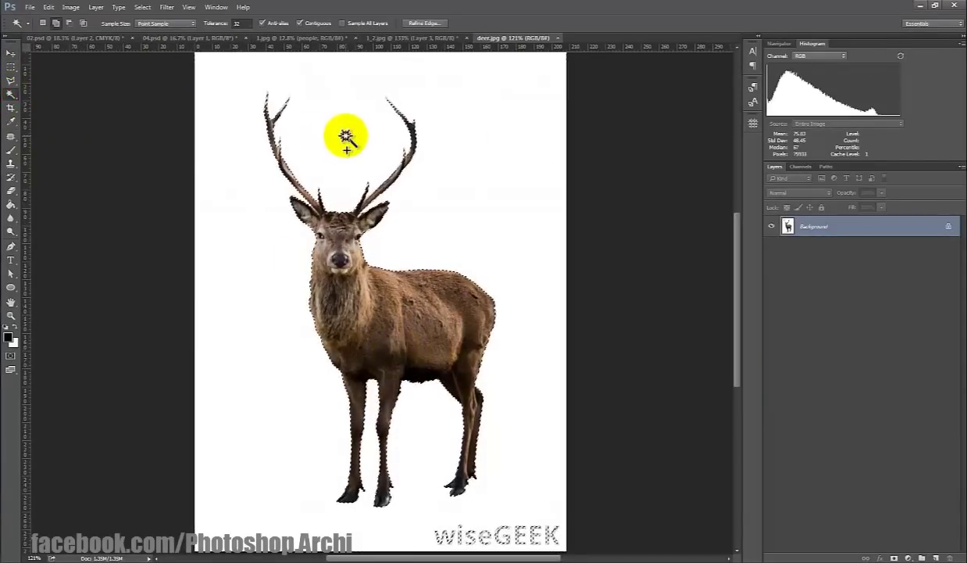
pyautogui.hotkey('ctrl', 'j')
# Step: Box the deer, copy it to a new layer, and drag it onto 1.jpg as Layer 6
pyautogui.click(11, 67)
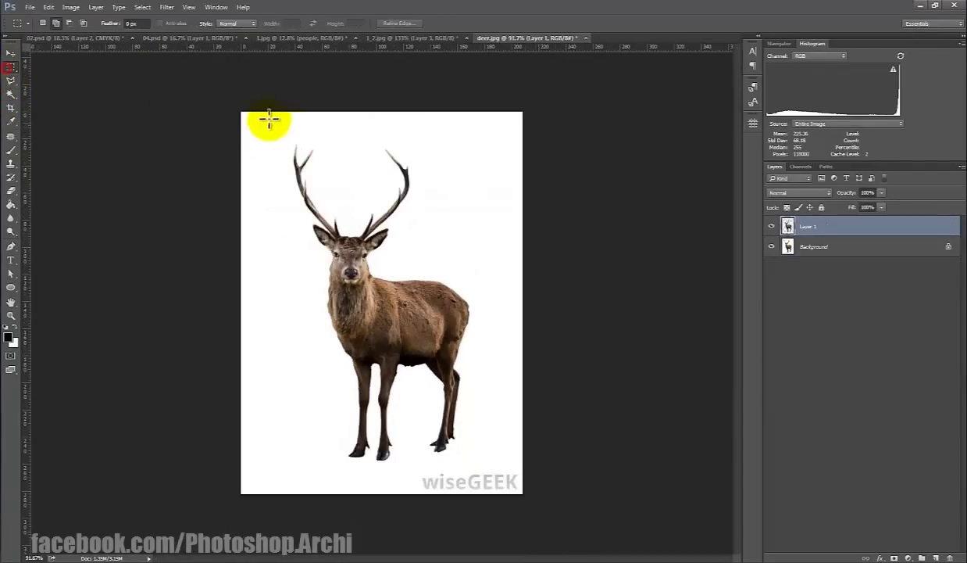
pyautogui.moveTo(268, 121); pyautogui.dragTo(489, 470)
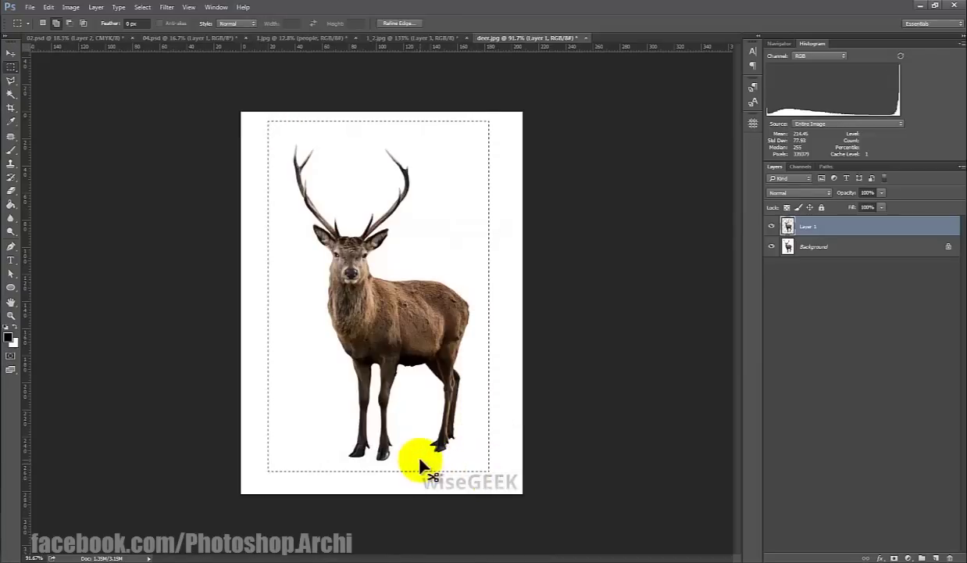
pyautogui.hotkey('ctrl', 'j')
pyautogui.press('v')
pyautogui.moveTo(395, 375)
pyautogui.mouseDown()
pyautogui.moveTo(348, 51)
pyautogui.moveTo(425, 280)
pyautogui.mouseUp()
pyautogui.moveTo(789, 249)
pyautogui.mouseDown()
pyautogui.moveTo(832, 230)
pyautogui.moveTo(831, 221)
pyautogui.mouseUp()
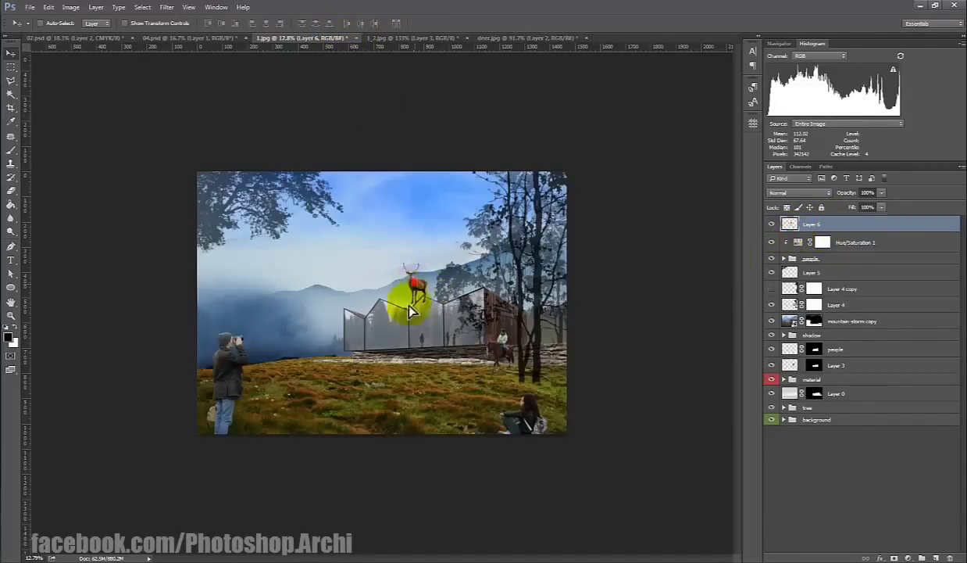
# Step: Move the deer down onto the meadow and nudge it slightly up
pyautogui.moveTo(432, 274); pyautogui.dragTo(302, 371)
pyautogui.hotkey('ctrl', '+')
pyautogui.moveTo(247, 422); pyautogui.dragTo(245, 381)
pyautogui.scroll(-2, 258, 382)
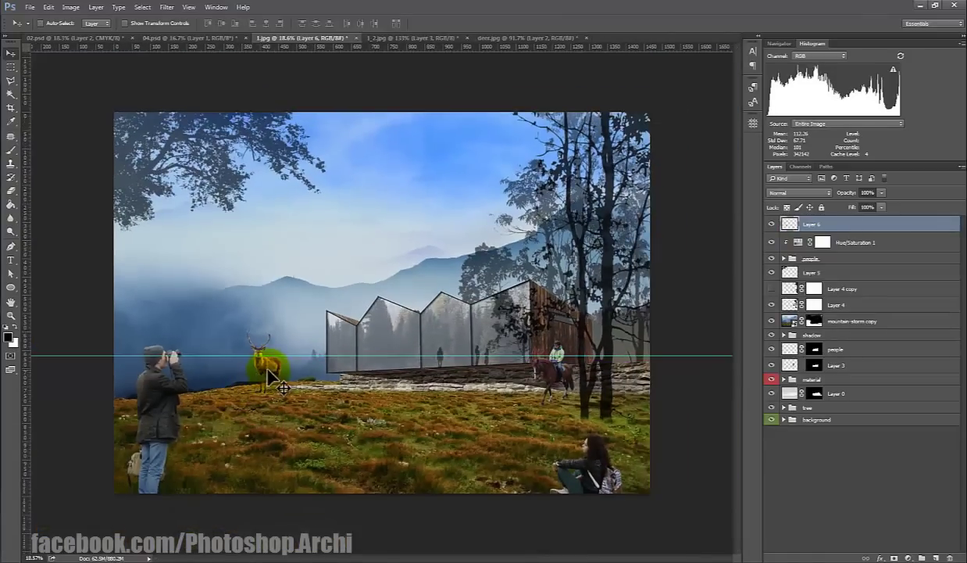
pyautogui.scroll(1, 278, 378)
# Step: Transform the deer over to the meadow's right edge beside the trees and commit
pyautogui.hotkey('ctrl', 't')
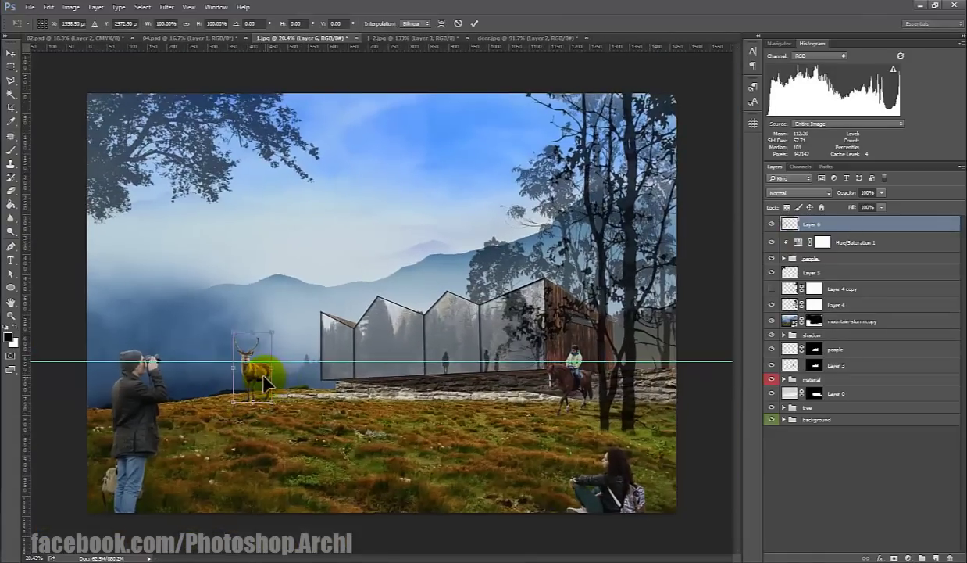
pyautogui.moveTo(260, 380); pyautogui.dragTo(664, 424)
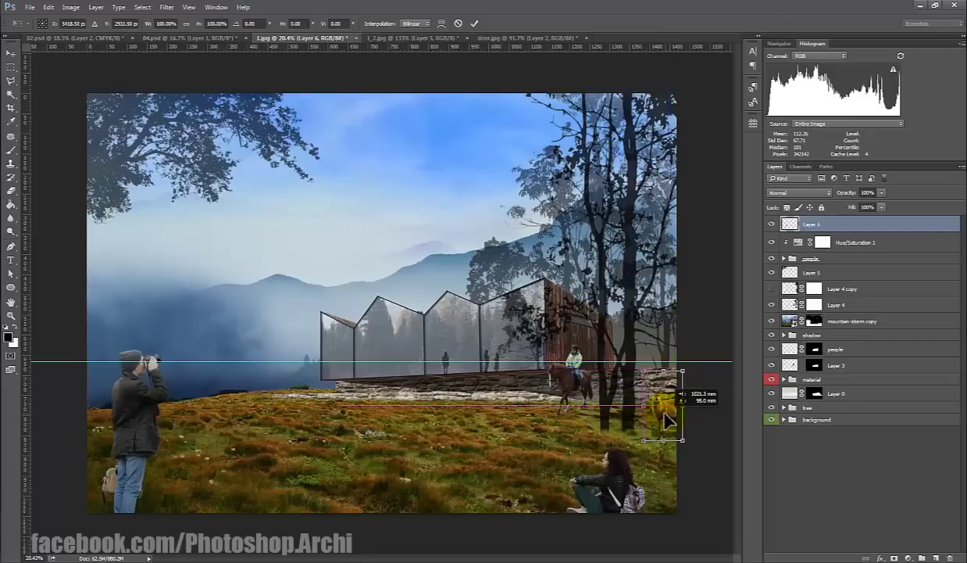
pyautogui.moveTo(664, 424); pyautogui.dragTo(663, 414)
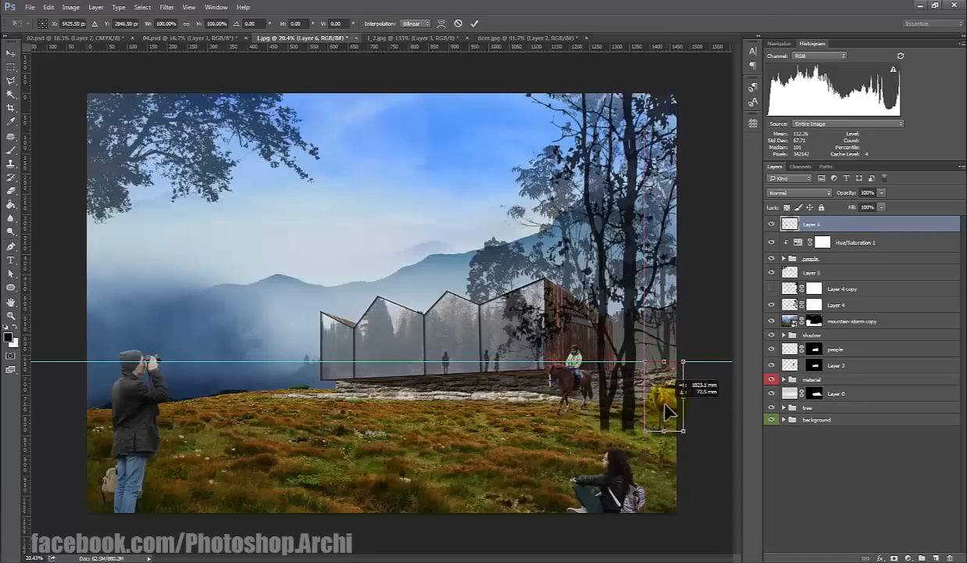
pyautogui.scroll(-3, 596, 186)
pyautogui.click(472, 24)
pyautogui.scroll(2, 379, 300)
pyautogui.scroll(2, 309, 313)
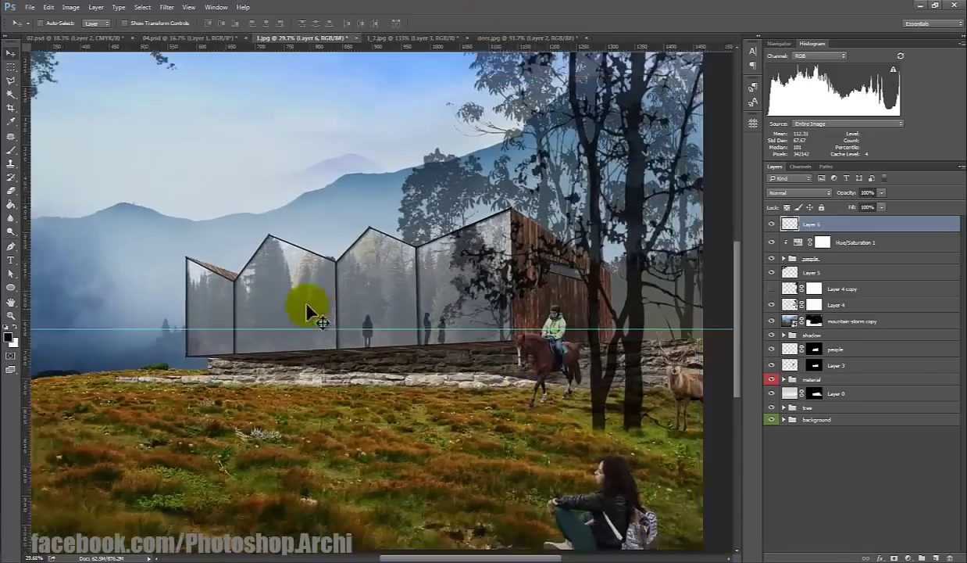
pyautogui.scroll(-2, 308, 312)
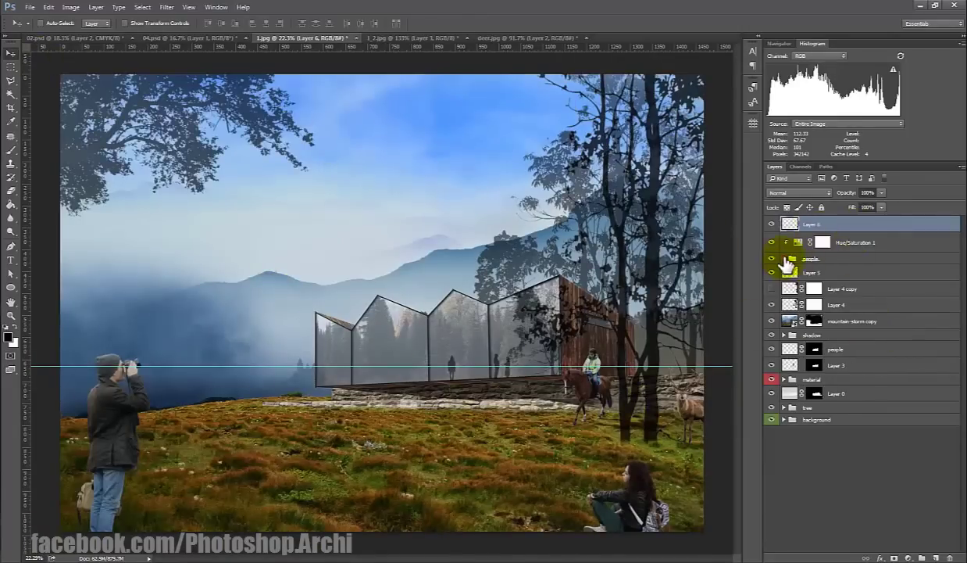
# Step: Put Layer 6 into the people group, then lower and enlarge the deer by the tree trunks
pyautogui.click(785, 258)
pyautogui.moveTo(857, 226); pyautogui.dragTo(852, 262)
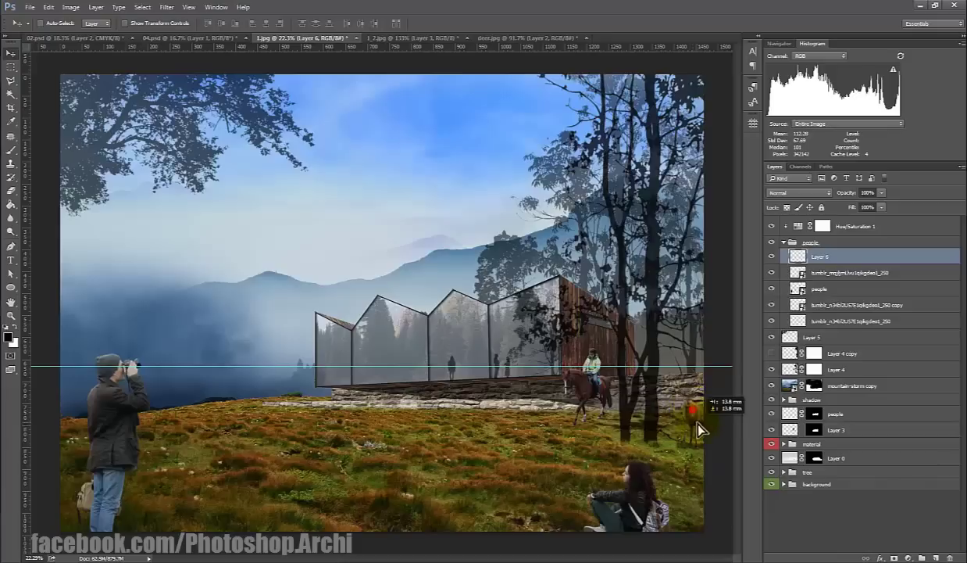
pyautogui.moveTo(697, 422); pyautogui.dragTo(693, 428)
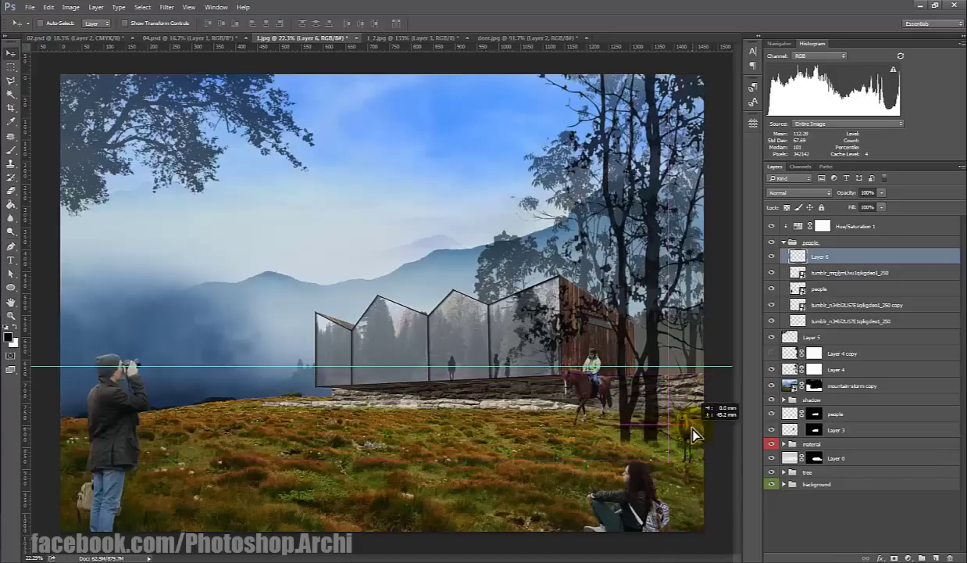
pyautogui.hotkey('ctrl', 't')
pyautogui.moveTo(648, 371); pyautogui.dragTo(642, 367)
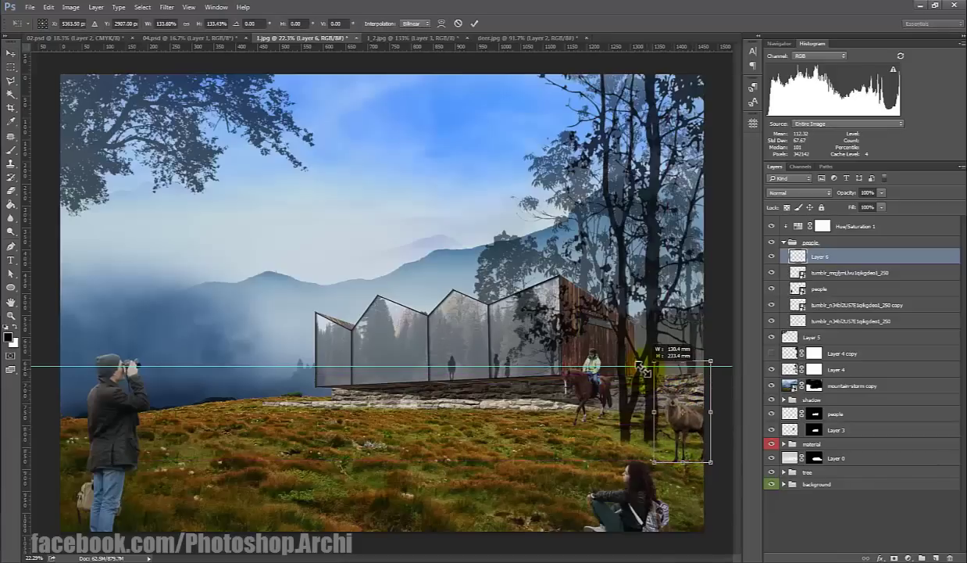
pyautogui.press('Return')
pyautogui.moveTo(674, 422); pyautogui.dragTo(692, 406)
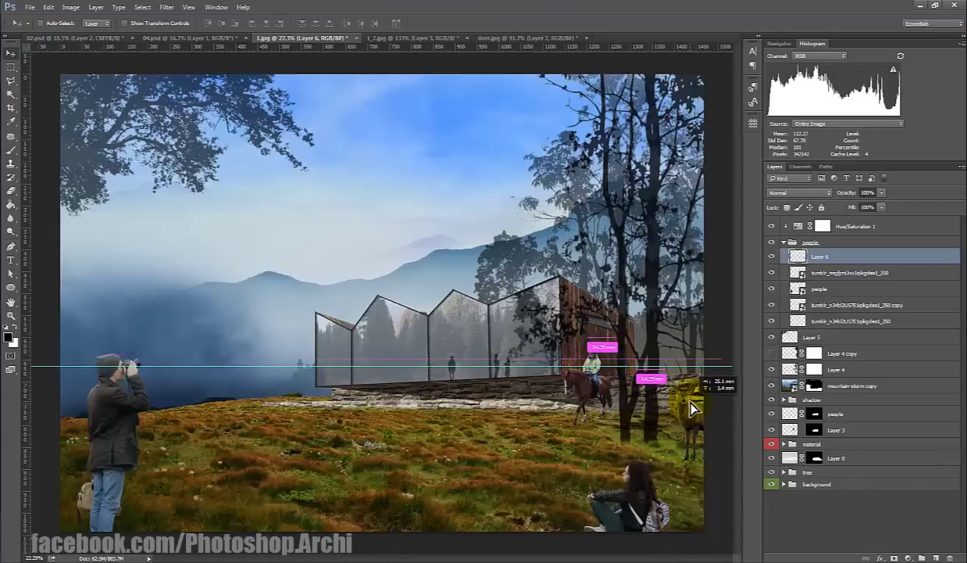
# Step: Bring the flying-birds image from the source-images folder into Photoshop
pyautogui.scroll(-3, 691, 406)
pyautogui.scroll(2, 665, 446)
pyautogui.scroll(-2, 687, 461)
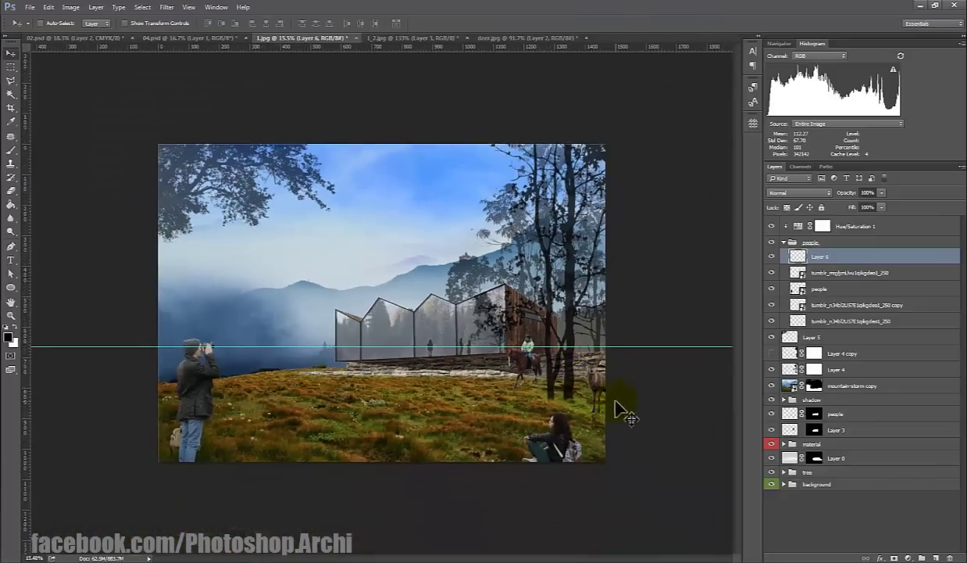
pyautogui.scroll(-1, 602, 403)
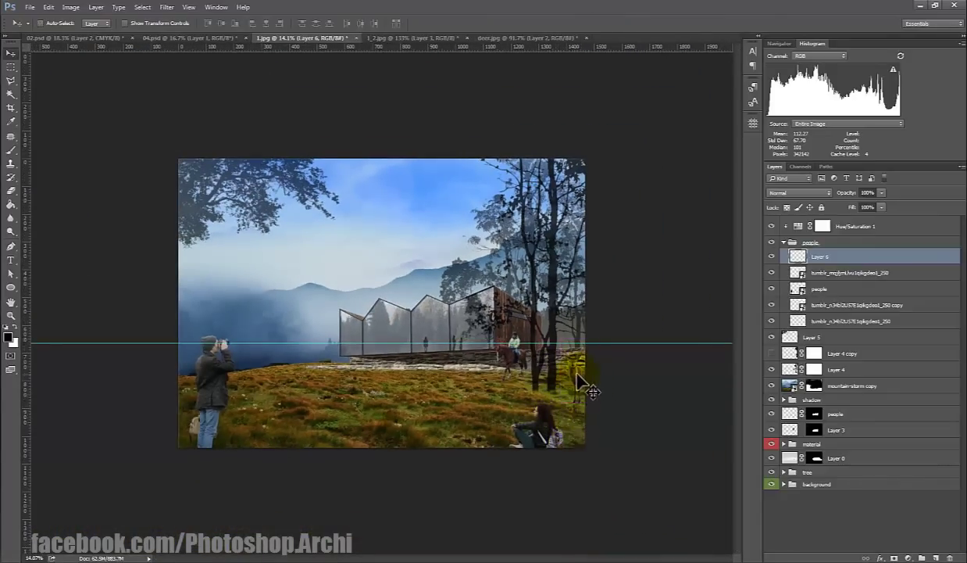
pyautogui.scroll(2, 576, 374)
pyautogui.scroll(-1, 324, 295)
pyautogui.hotkey('alt', 'Tab')
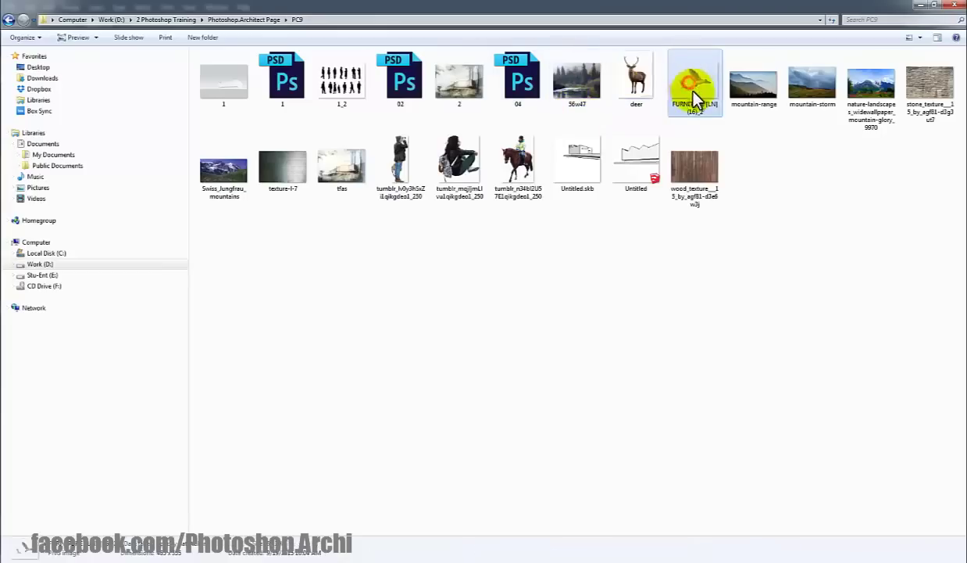
pyautogui.moveTo(691, 82)
pyautogui.mouseDown()
pyautogui.moveTo(3, 98)
pyautogui.moveTo(601, 34)
pyautogui.mouseUp()
# Step: Place the birds in 1.jpg's upper-left sky and collapse the people group
pyautogui.moveTo(370, 270)
pyautogui.mouseDown()
pyautogui.moveTo(374, 92)
pyautogui.moveTo(289, 242)
pyautogui.mouseUp()
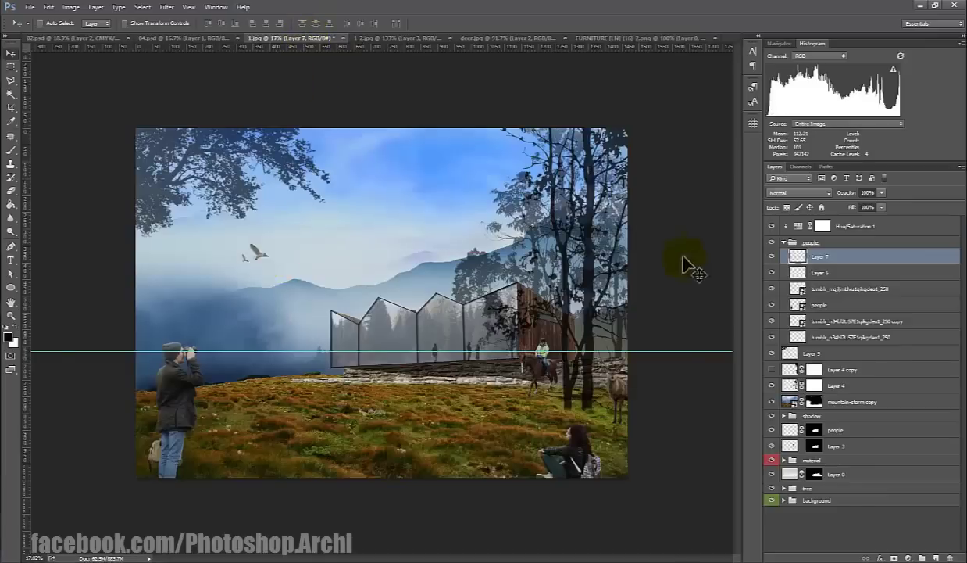
pyautogui.moveTo(686, 266); pyautogui.dragTo(245, 258)
pyautogui.click(785, 243)
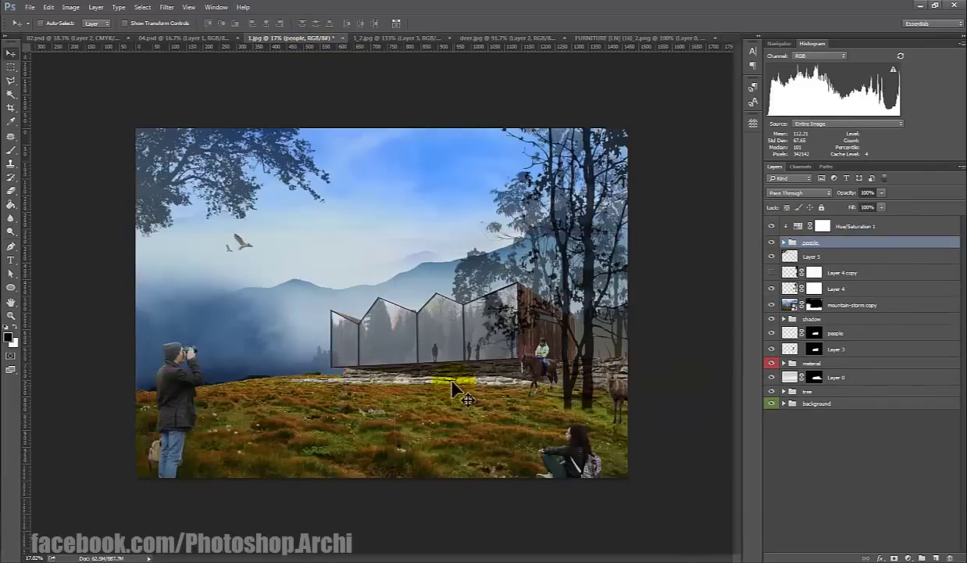
# Step: Select the Hue/Saturation 1 adjustment and add a new empty layer above it
pyautogui.click(859, 228)
pyautogui.scroll(-1, 461, 312)
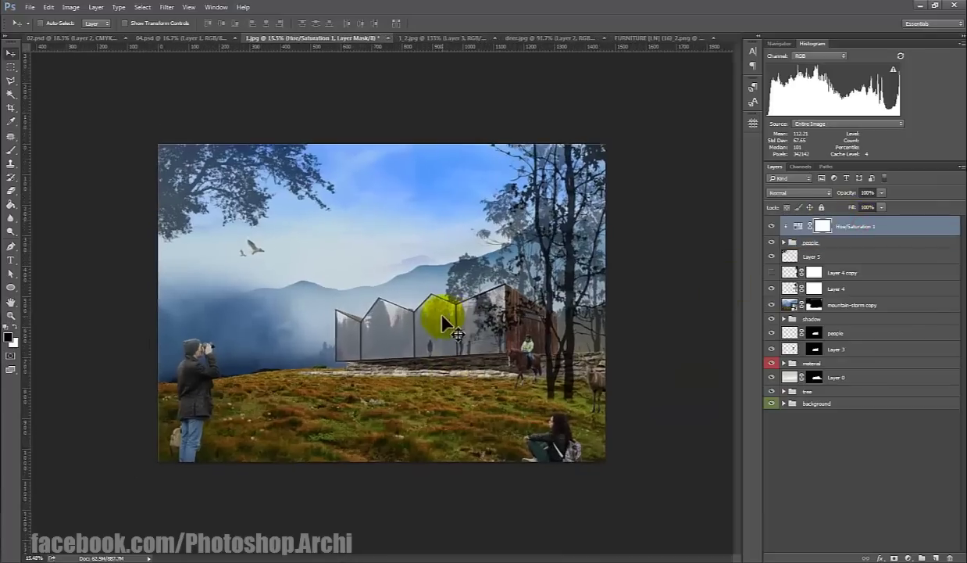
pyautogui.click(910, 556)
pyautogui.click(832, 460)
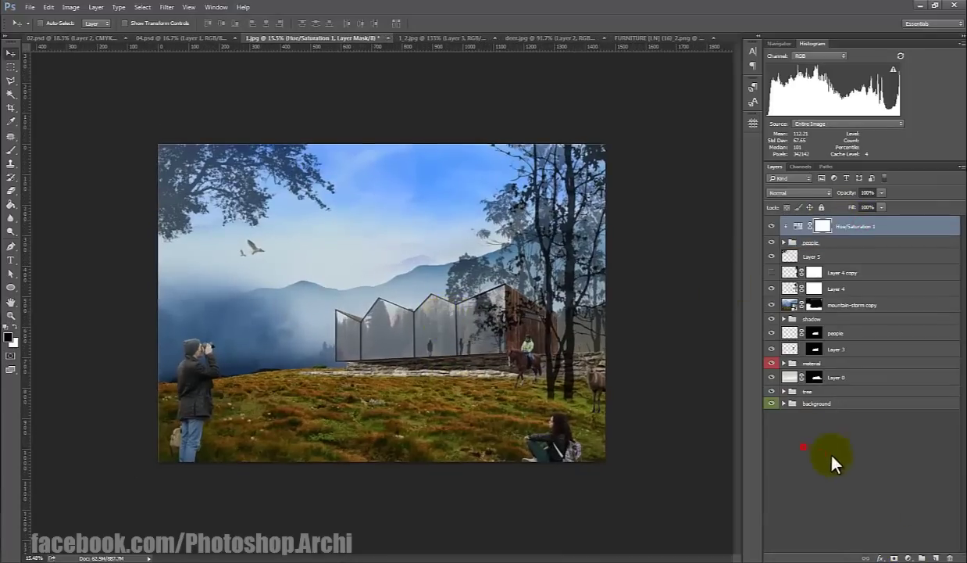
# Step: On new Layer 8, dab white with a 2600 px soft round brush at 100% opacity
pyautogui.click(936, 557)
pyautogui.press('b')
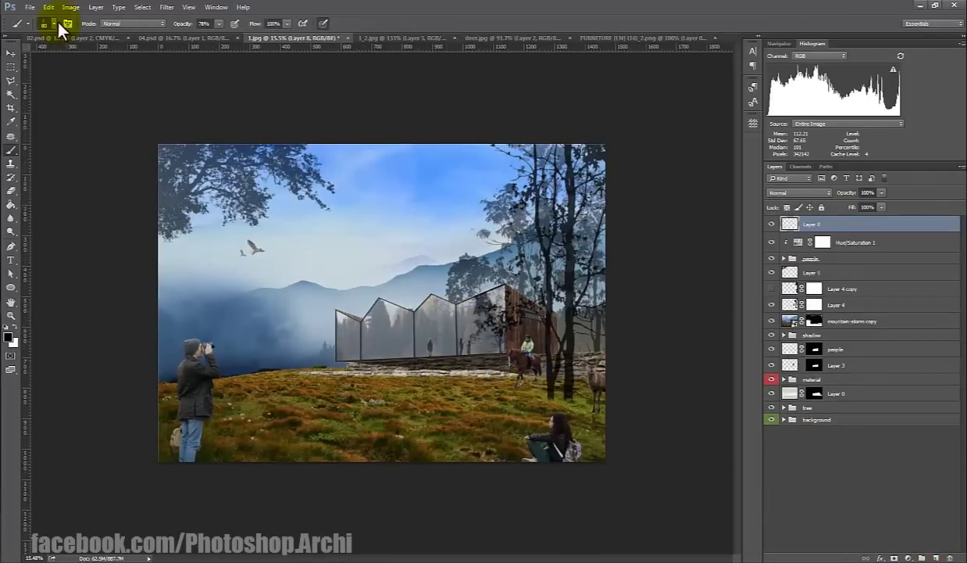
pyautogui.click(51, 24)
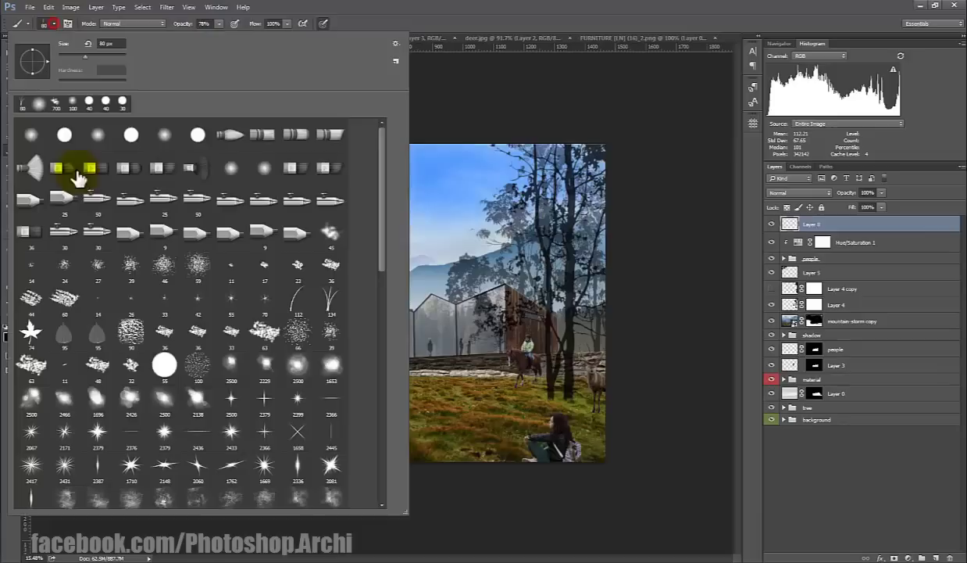
pyautogui.click(213, 32)
pyautogui.press('0')
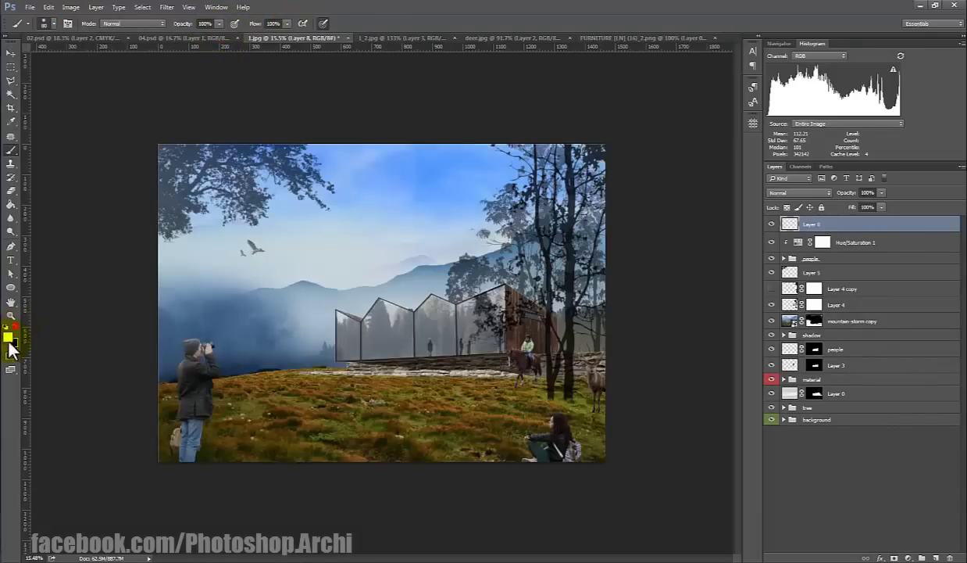
pyautogui.click(10, 338)
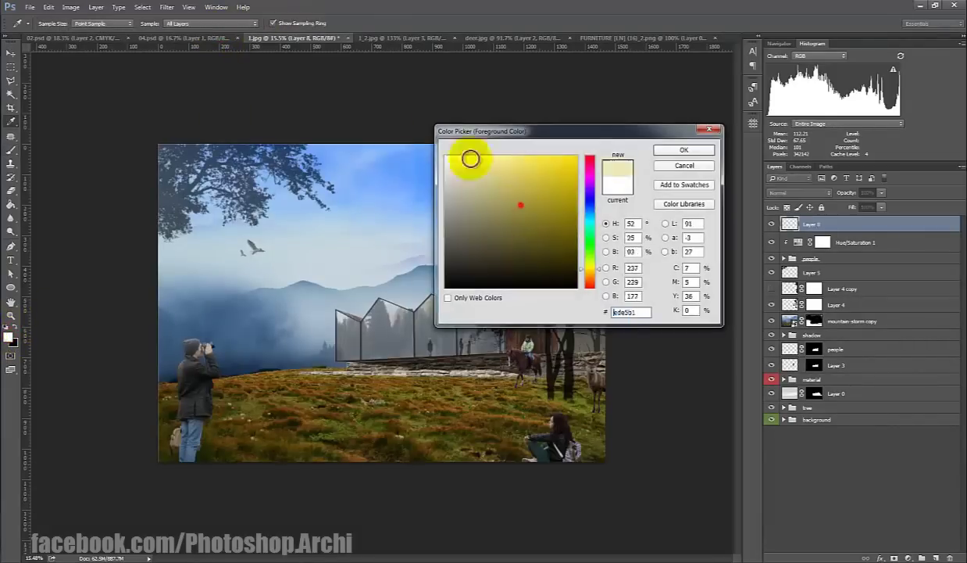
pyautogui.click(668, 153)
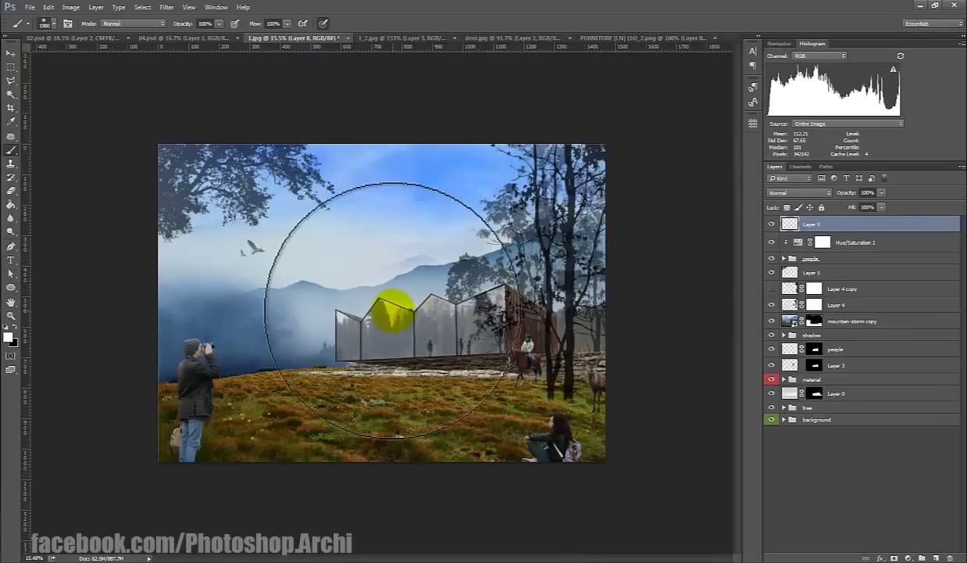
pyautogui.press(']')
pyautogui.press(']')
pyautogui.press(']')
pyautogui.click(378, 313)
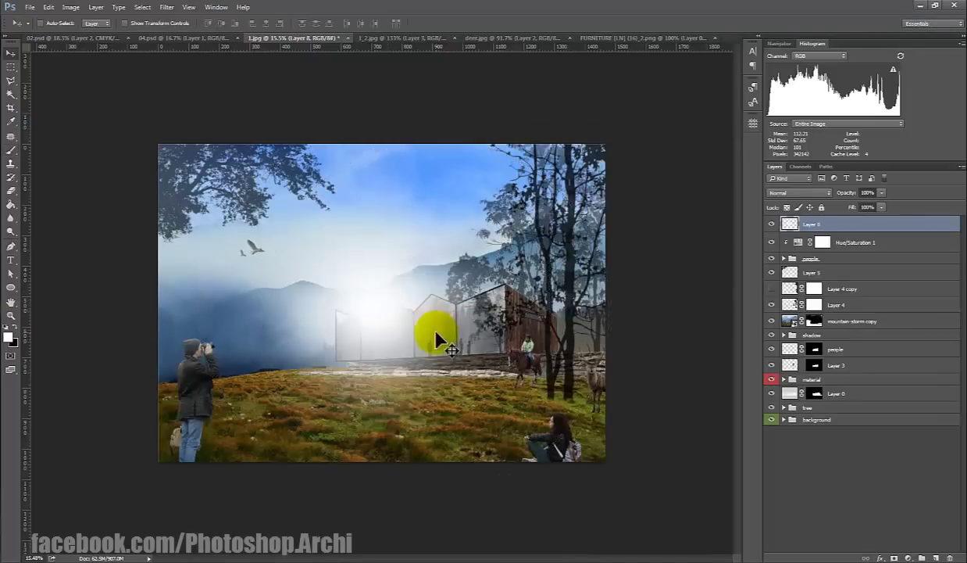
# Step: Scale the white glow to about 229% width and shift it to the top-left
pyautogui.hotkey('ctrl', 't')
pyautogui.moveTo(544, 139)
pyautogui.mouseDown()
pyautogui.moveTo(654, 149)
pyautogui.moveTo(336, 242)
pyautogui.mouseUp()
pyautogui.moveTo(455, 411); pyautogui.dragTo(561, 510)
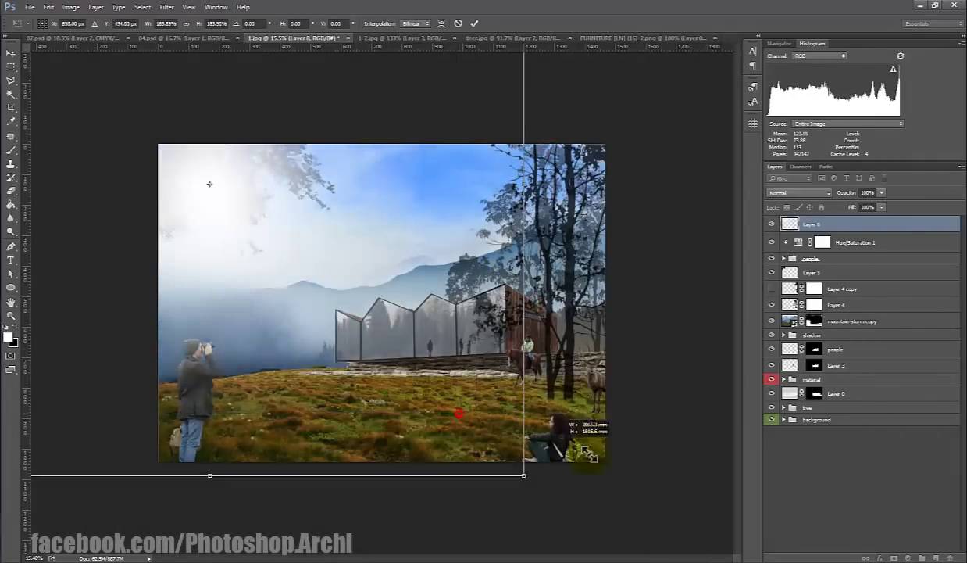
pyautogui.moveTo(460, 402); pyautogui.dragTo(417, 309)
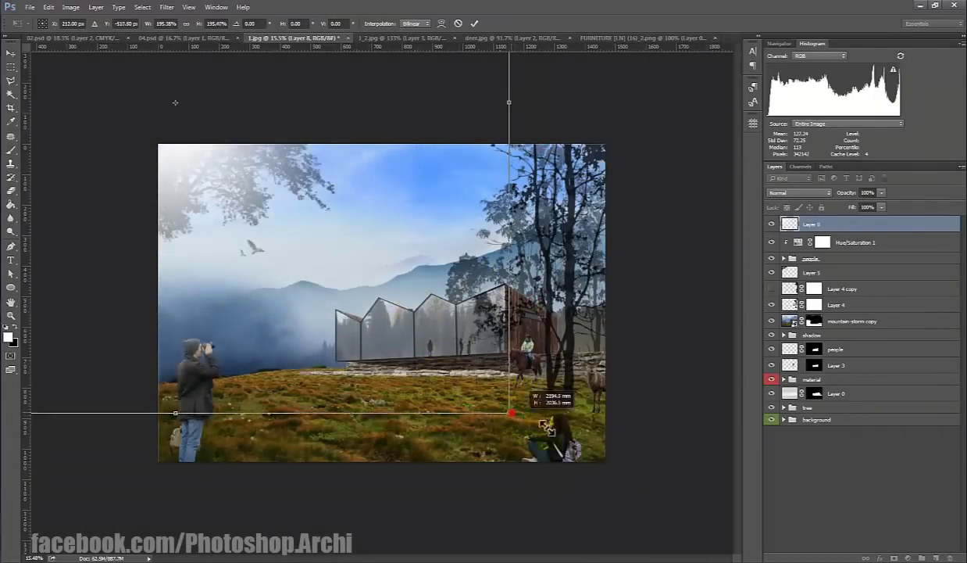
pyautogui.moveTo(508, 401); pyautogui.dragTo(626, 492)
pyautogui.moveTo(551, 406); pyautogui.dragTo(436, 375)
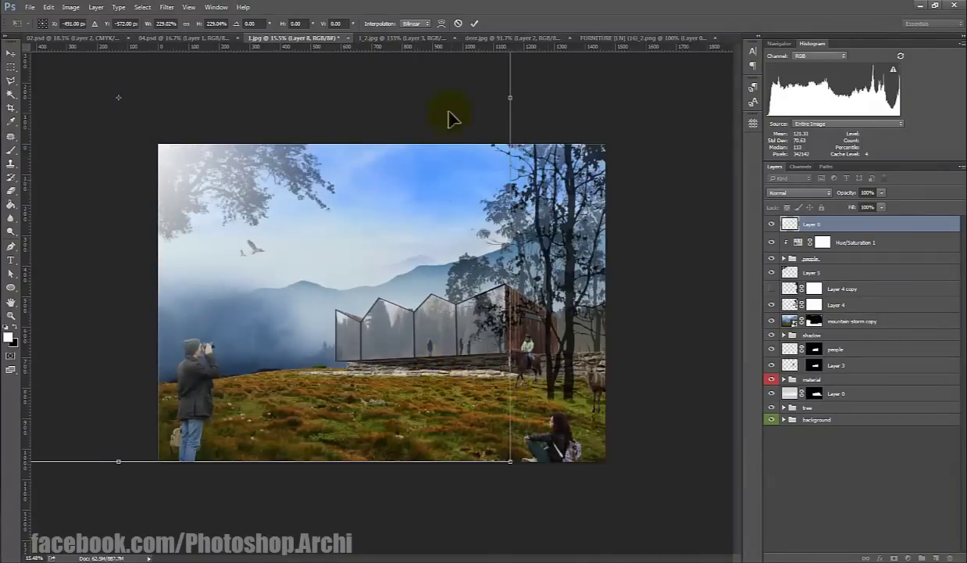
pyautogui.doubleClick(222, 274)
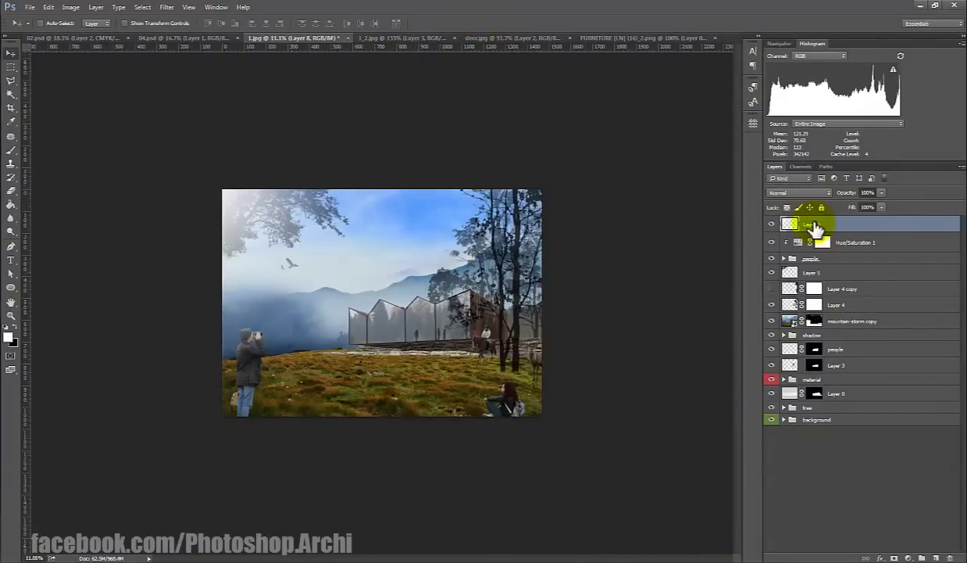
# Step: Add Layer 9 above the people group with a 250 px brush in sampled dark brown
pyautogui.scroll(6, 226, 393)
pyautogui.scroll(-2, 184, 389)
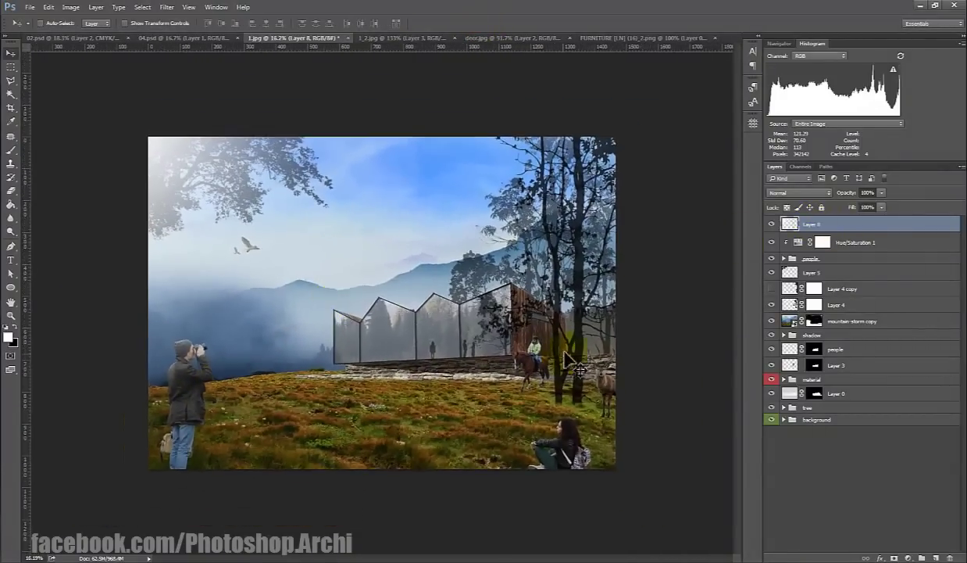
pyautogui.click(820, 259)
pyautogui.click(923, 557)
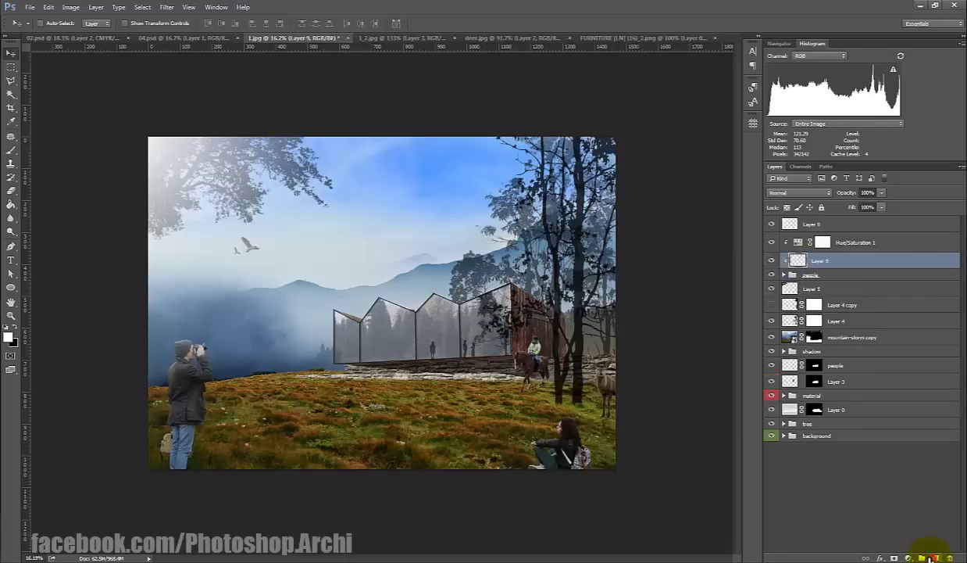
pyautogui.press('b')
pyautogui.scroll(2, 540, 430)
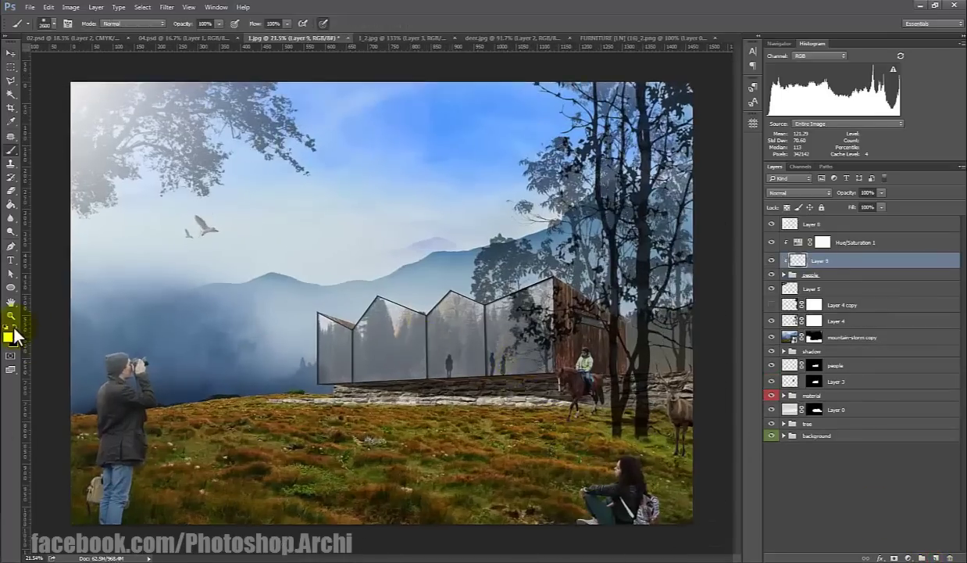
pyautogui.click(10, 338)
pyautogui.click(232, 461)
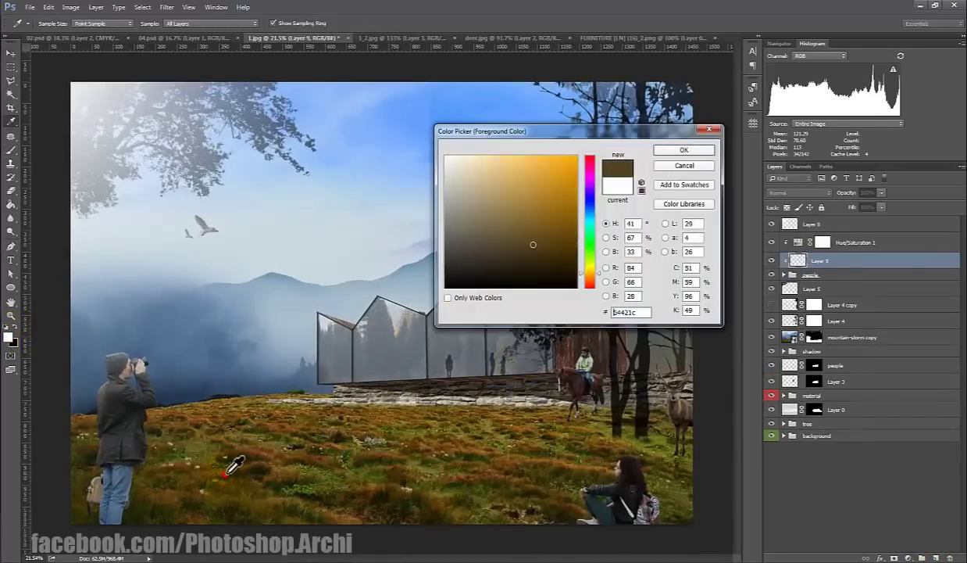
pyautogui.click(676, 150)
pyautogui.press('[')
pyautogui.press('[')
pyautogui.press('[')
pyautogui.press('[')
pyautogui.press('[')
pyautogui.press('[')
# Step: Paint dark shadows beneath the horse's hooves and around its legs
pyautogui.scroll(1, 608, 406)
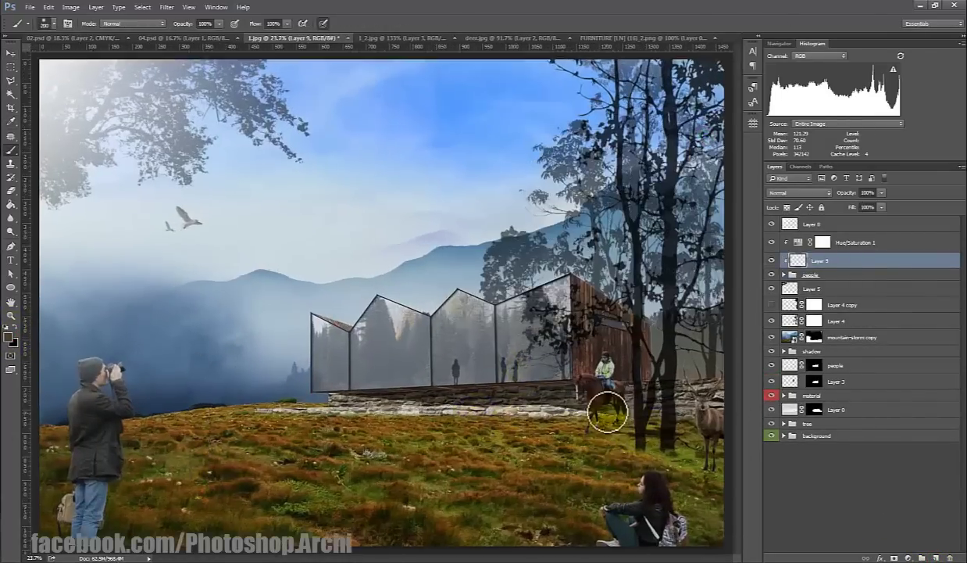
pyautogui.scroll(3, 607, 420)
pyautogui.moveTo(598, 438); pyautogui.dragTo(578, 457)
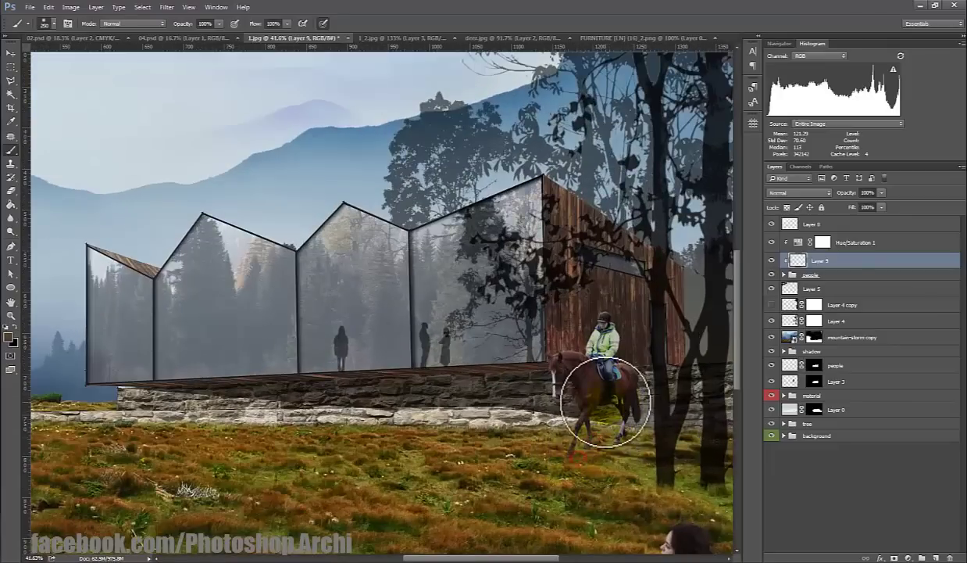
pyautogui.moveTo(605, 403)
pyautogui.mouseDown()
pyautogui.moveTo(637, 463)
pyautogui.moveTo(622, 459)
pyautogui.moveTo(625, 420)
pyautogui.mouseUp()
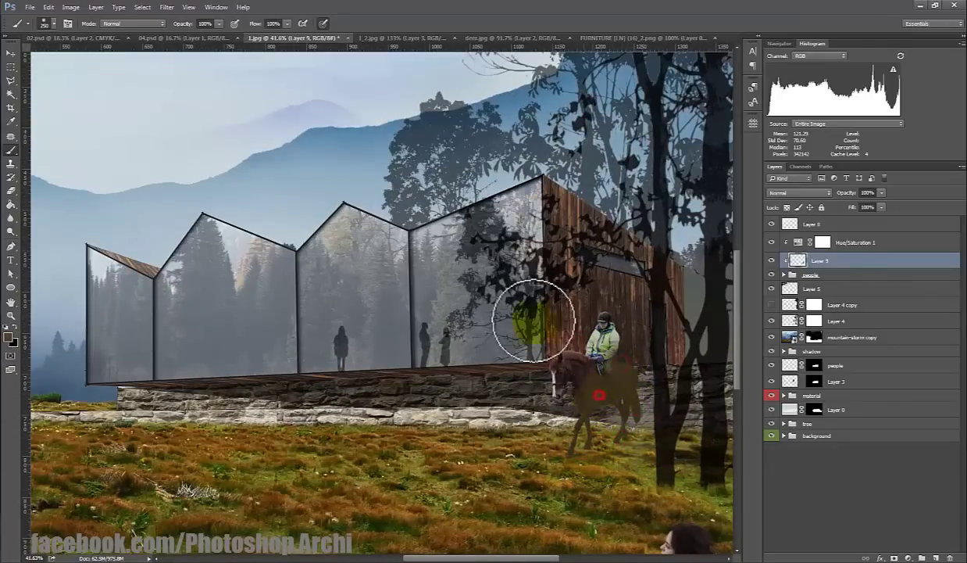
pyautogui.scroll(-2, 533, 319)
pyautogui.scroll(-1, 635, 452)
pyautogui.scroll(-1, 597, 520)
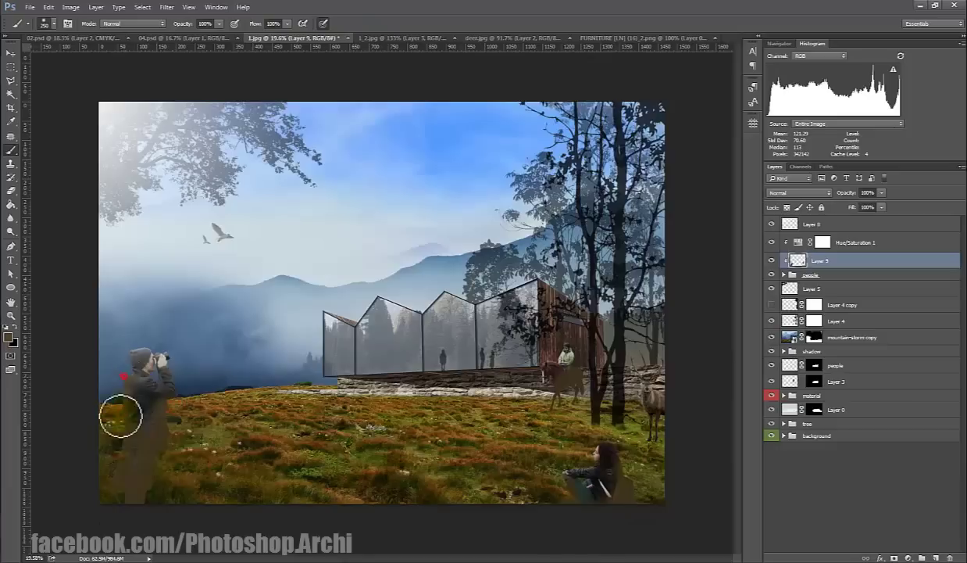
# Step: Set the shadow layer's blend mode to Multiply at 72% opacity
pyautogui.press('v')
pyautogui.scroll(2, 151, 475)
pyautogui.scroll(1, 156, 469)
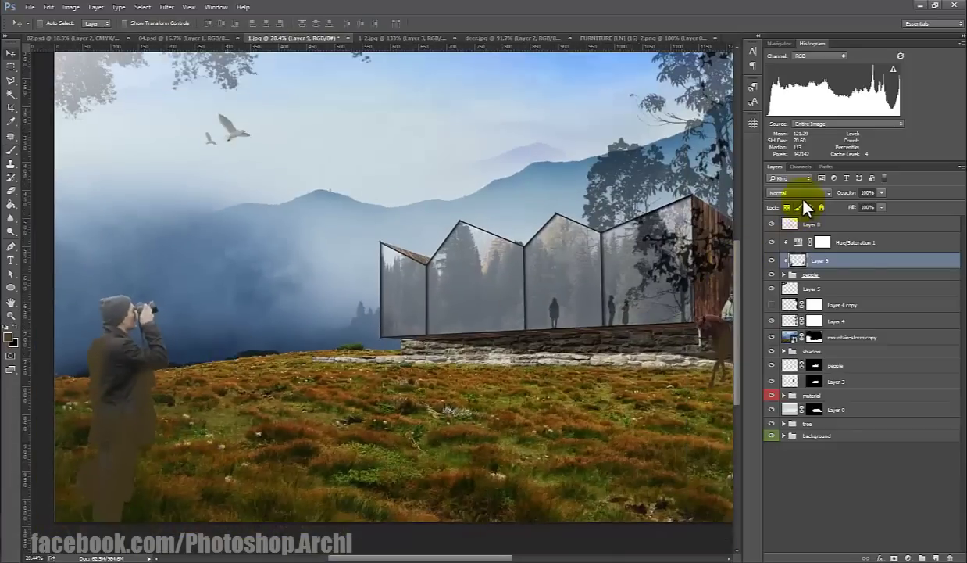
pyautogui.click(799, 193)
pyautogui.click(795, 226)
pyautogui.scroll(-2, 266, 334)
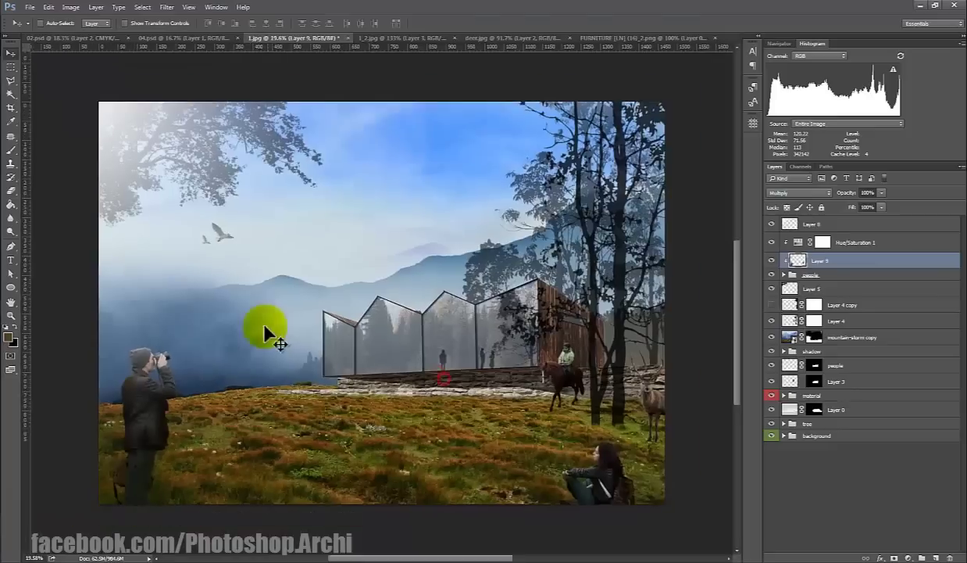
pyautogui.moveTo(884, 205); pyautogui.dragTo(868, 208)
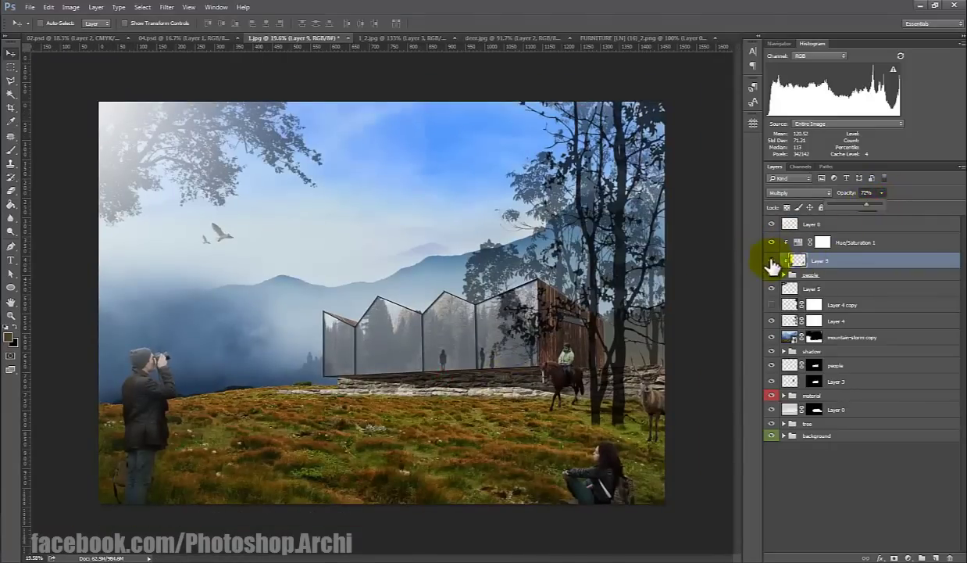
# Step: Brush the Hue/Saturation 1 mask to remove the tint from the photographer's head
pyautogui.click(822, 242)
pyautogui.press('b')
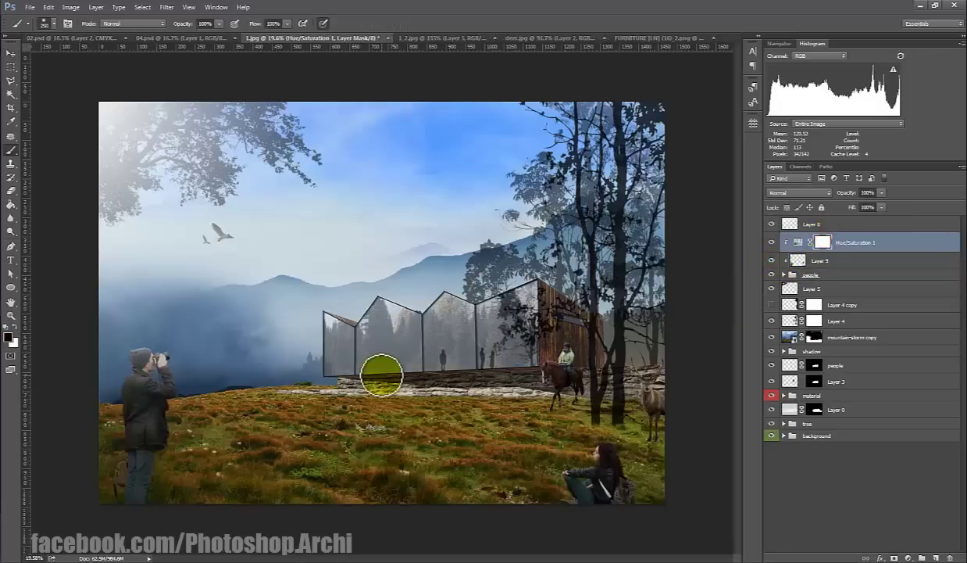
pyautogui.scroll(1, 320, 336)
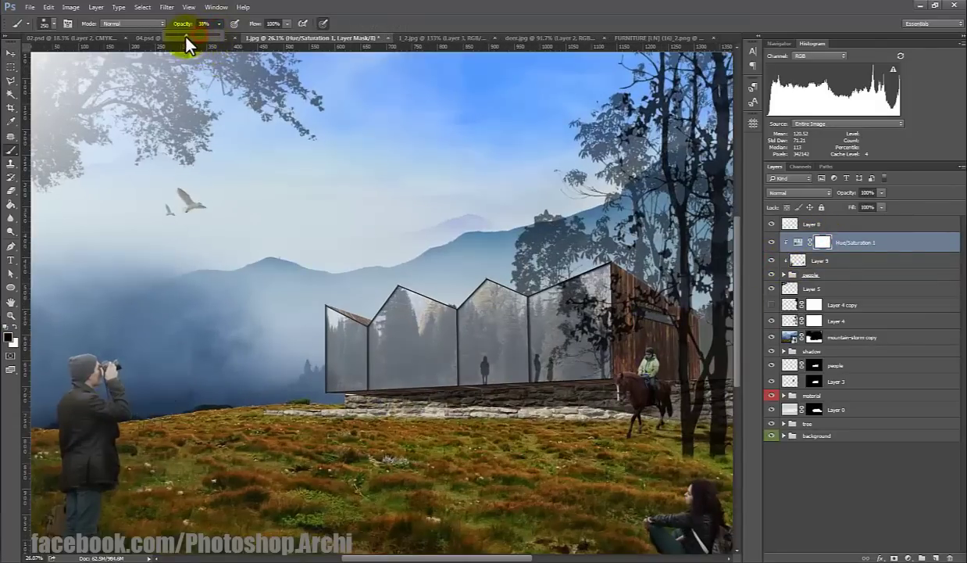
pyautogui.scroll(1, 86, 388)
pyautogui.scroll(1, 123, 294)
pyautogui.moveTo(122, 294)
pyautogui.mouseDown()
pyautogui.moveTo(123, 308)
pyautogui.moveTo(174, 320)
pyautogui.moveTo(190, 393)
pyautogui.mouseUp()
# Step: Mask the tint off the rider's helmet and face
pyautogui.scroll(-1, 177, 315)
pyautogui.scroll(-1, 190, 339)
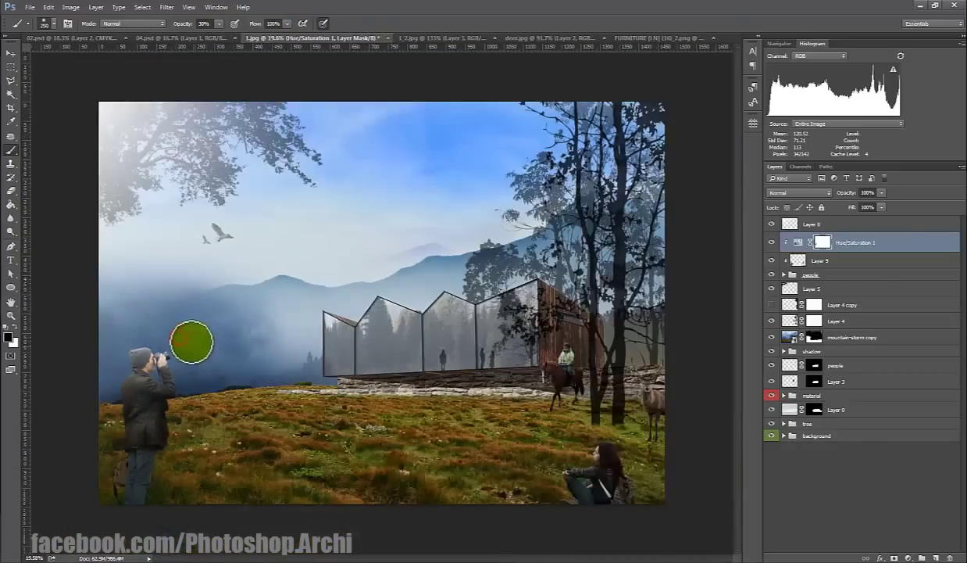
pyautogui.scroll(1, 614, 369)
pyautogui.scroll(2, 627, 348)
pyautogui.moveTo(627, 347); pyautogui.dragTo(506, 453)
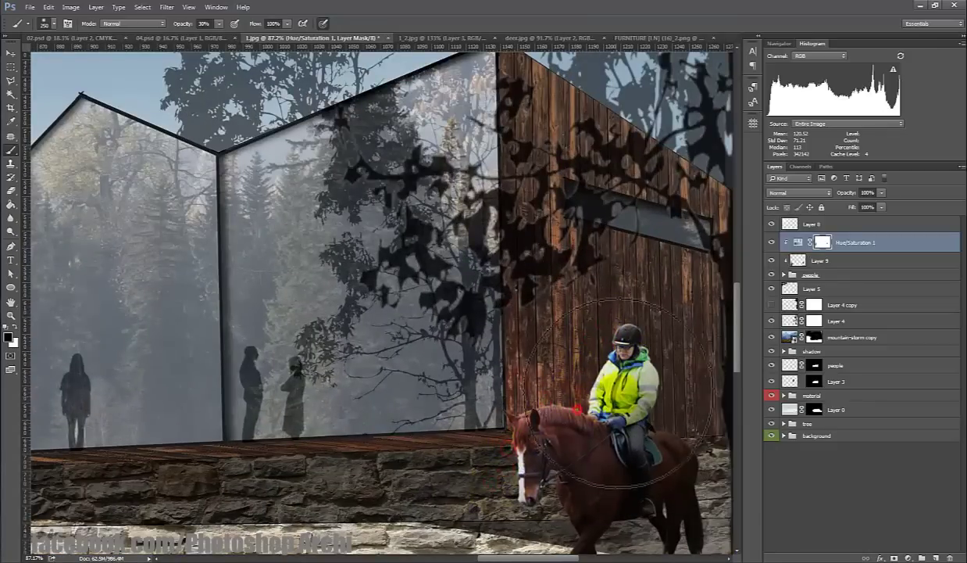
# Step: Zoom around to review the whole meadow composition, then switch to the Move tool
pyautogui.scroll(-2, 583, 410)
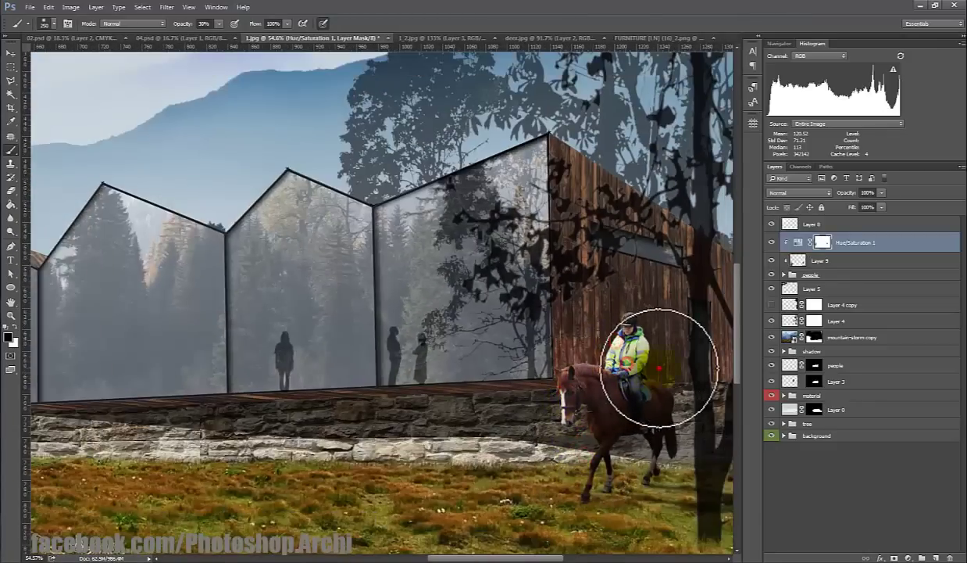
pyautogui.scroll(-3, 510, 280)
pyautogui.scroll(2, 574, 263)
pyautogui.scroll(1, 645, 251)
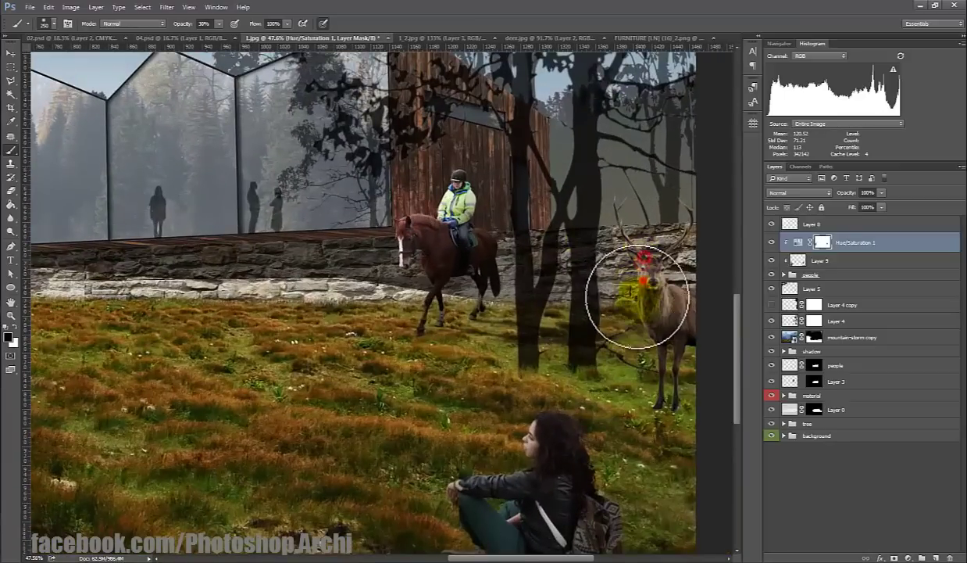
pyautogui.scroll(1, 649, 242)
pyautogui.scroll(1, 649, 243)
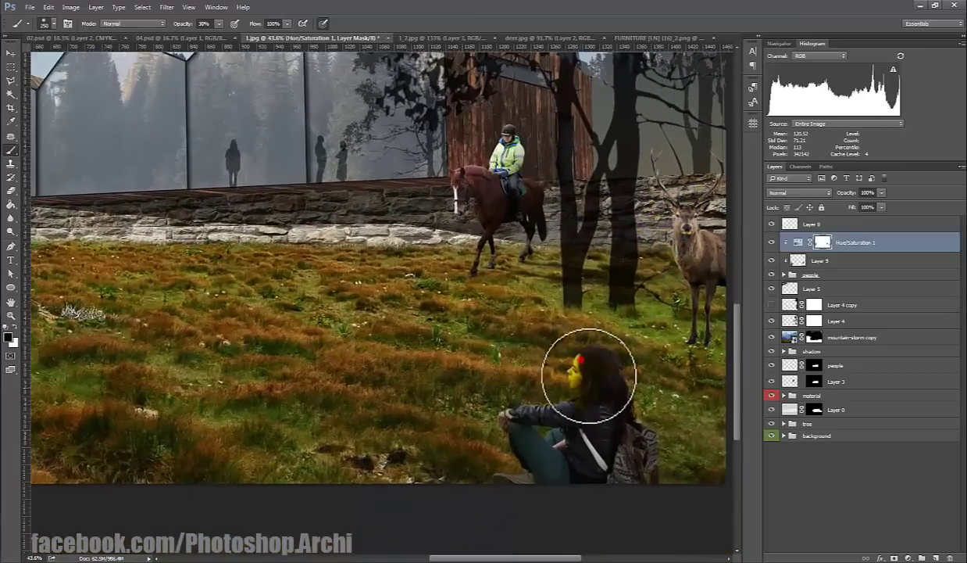
pyautogui.scroll(-2, 522, 412)
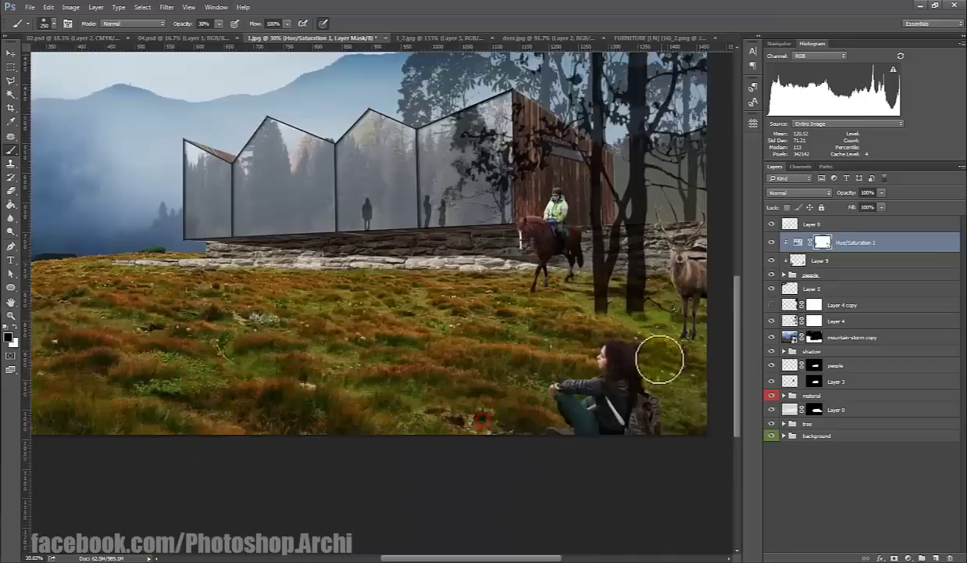
pyautogui.scroll(-2, 661, 358)
pyautogui.scroll(1, 572, 442)
pyautogui.scroll(1, 594, 347)
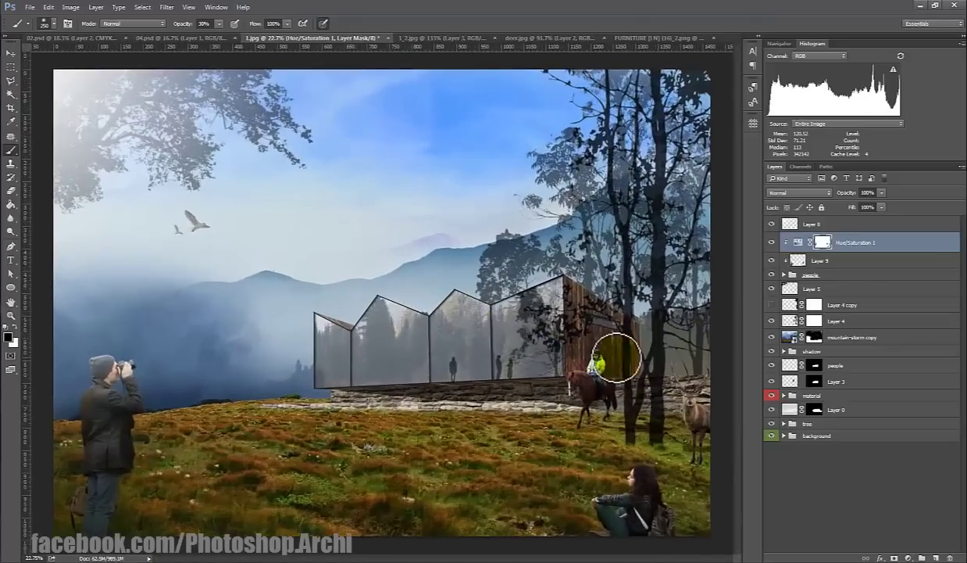
pyautogui.scroll(-1, 613, 350)
pyautogui.scroll(-1, 620, 352)
pyautogui.scroll(-1, 595, 372)
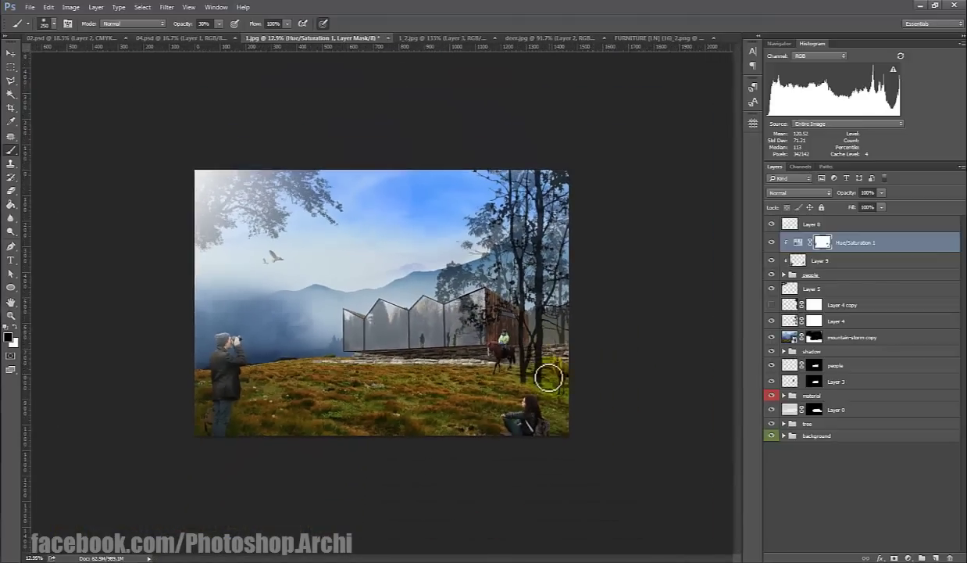
pyautogui.press('v')
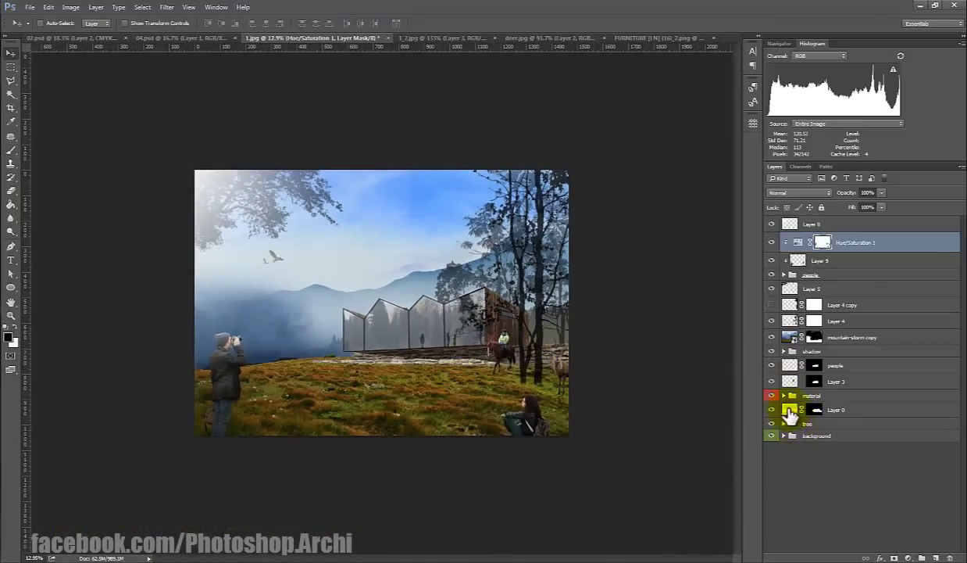
# Step: Add a new empty layer above the adjustment, keeping brown as the brush colour
pyautogui.click(935, 556)
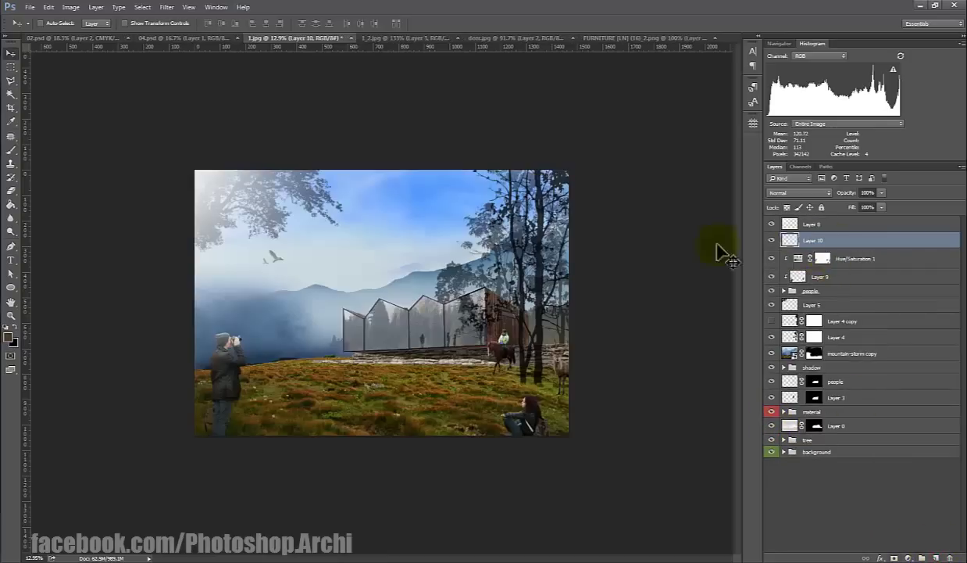
pyautogui.press('b')
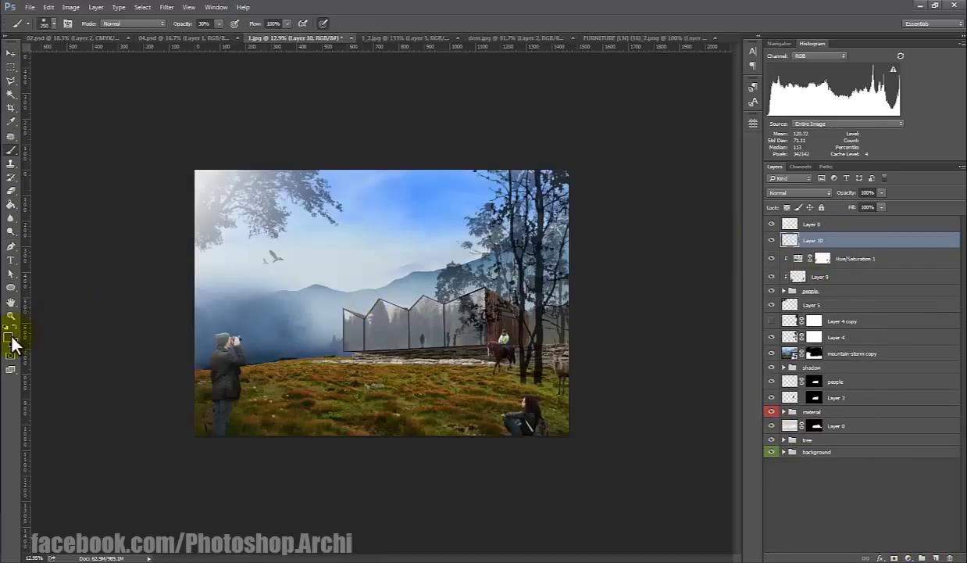
pyautogui.click(10, 337)
pyautogui.click(682, 150)
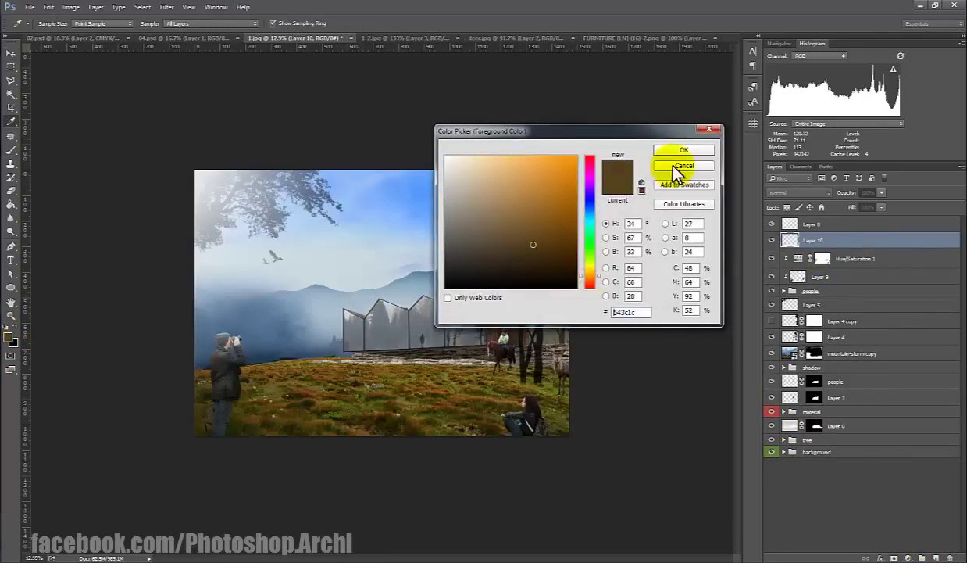
# Step: Add a radial Gradient Fill layer with its left stop set to light orange #ffbf6d
pyautogui.click(904, 556)
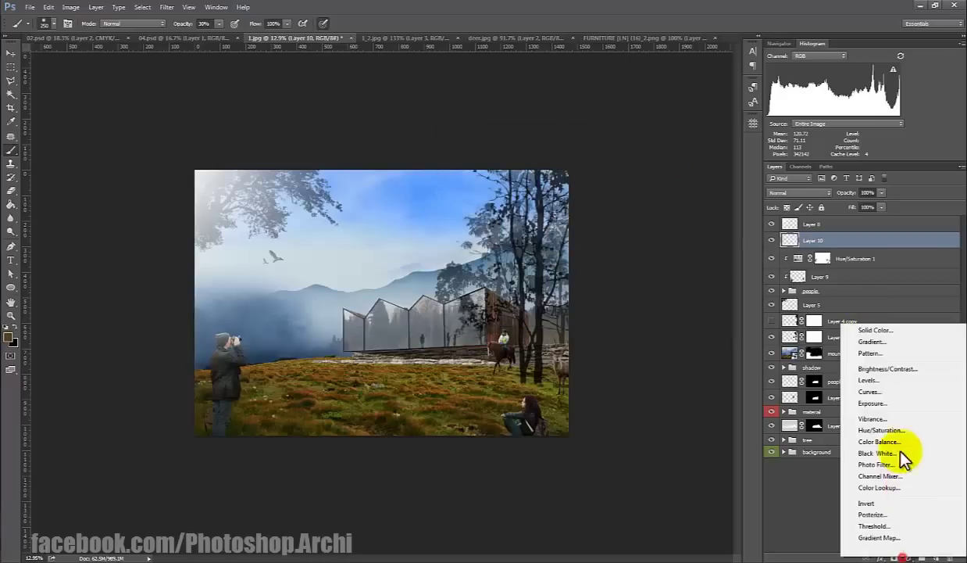
pyautogui.click(869, 342)
pyautogui.click(573, 52)
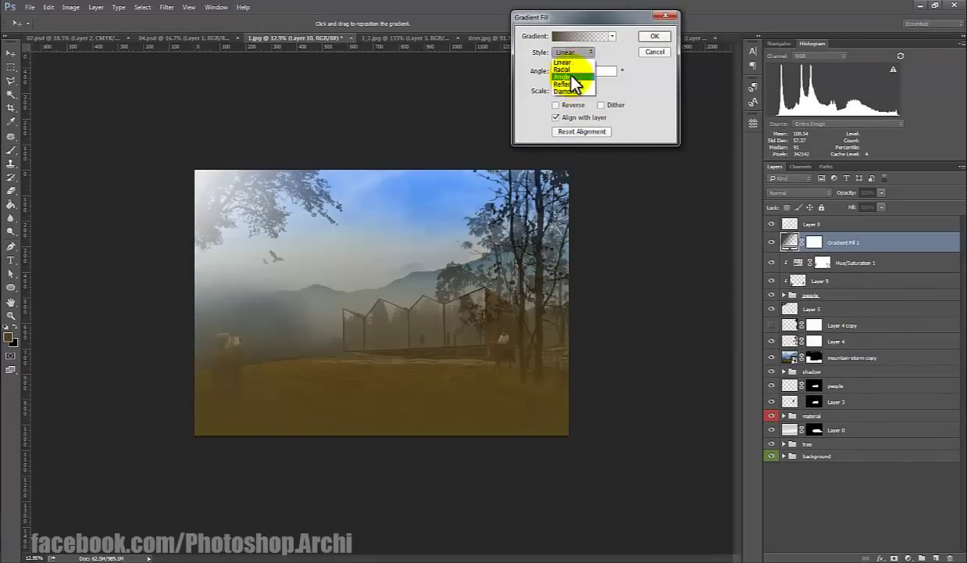
pyautogui.click(564, 69)
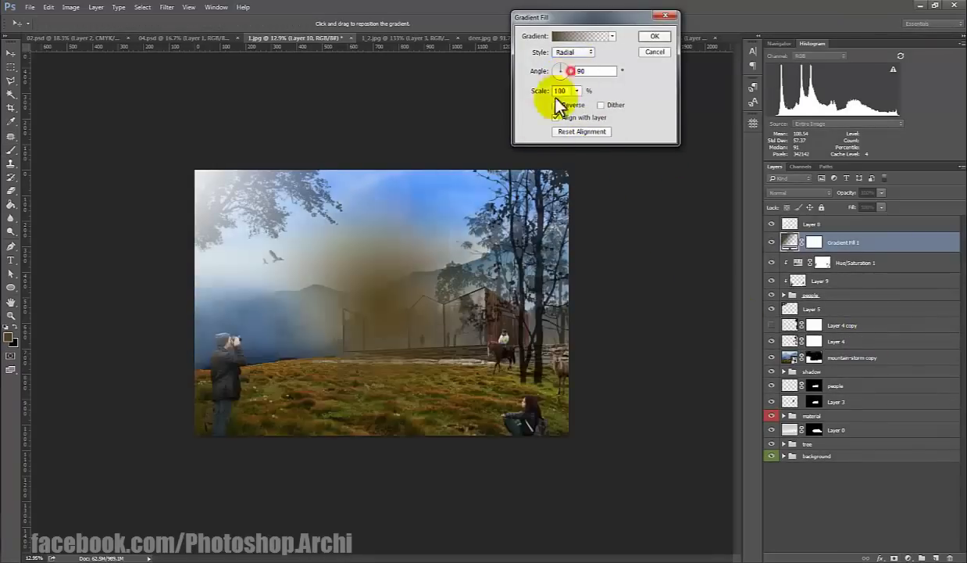
pyautogui.click(574, 37)
pyautogui.doubleClick(583, 322)
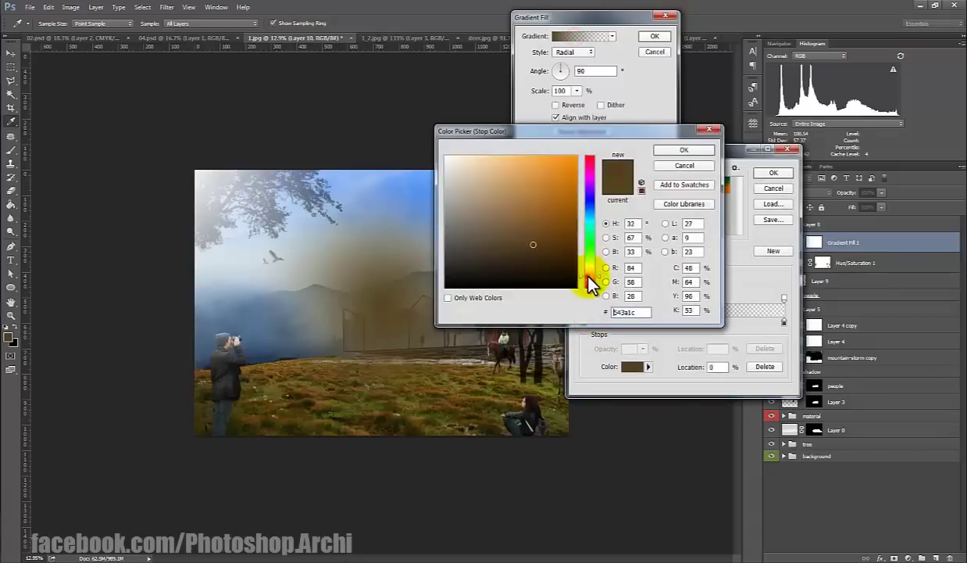
pyautogui.moveTo(577, 158); pyautogui.dragTo(521, 147)
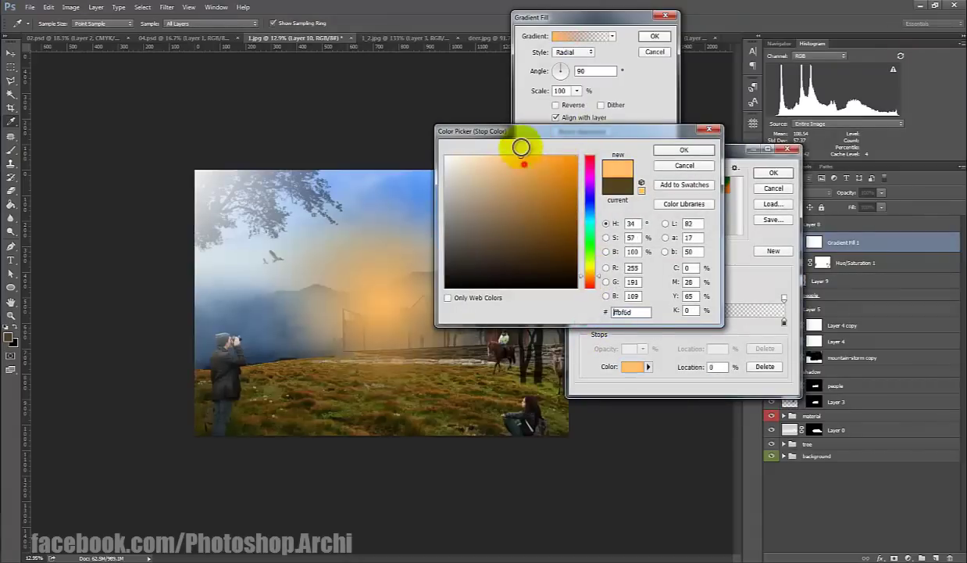
pyautogui.click(684, 150)
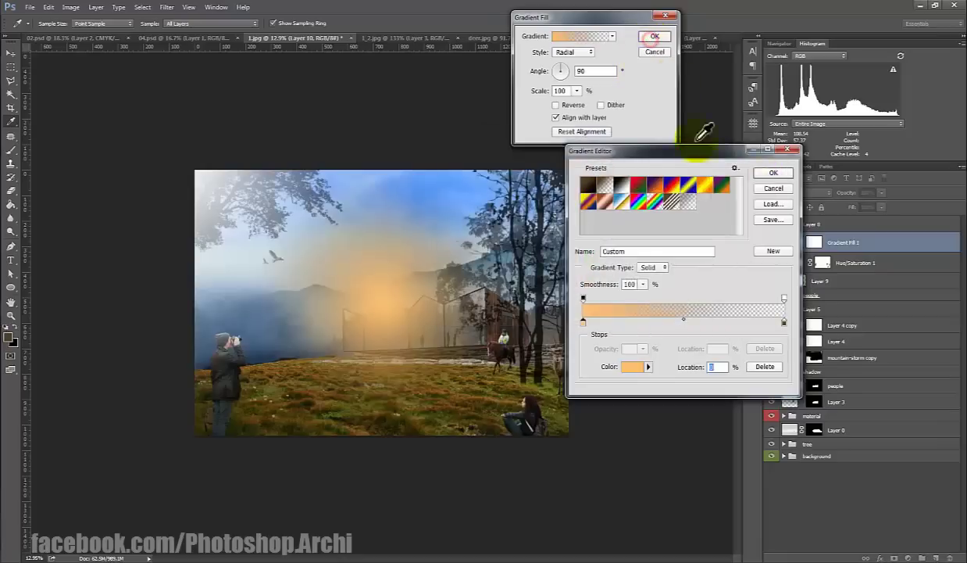
pyautogui.click(767, 175)
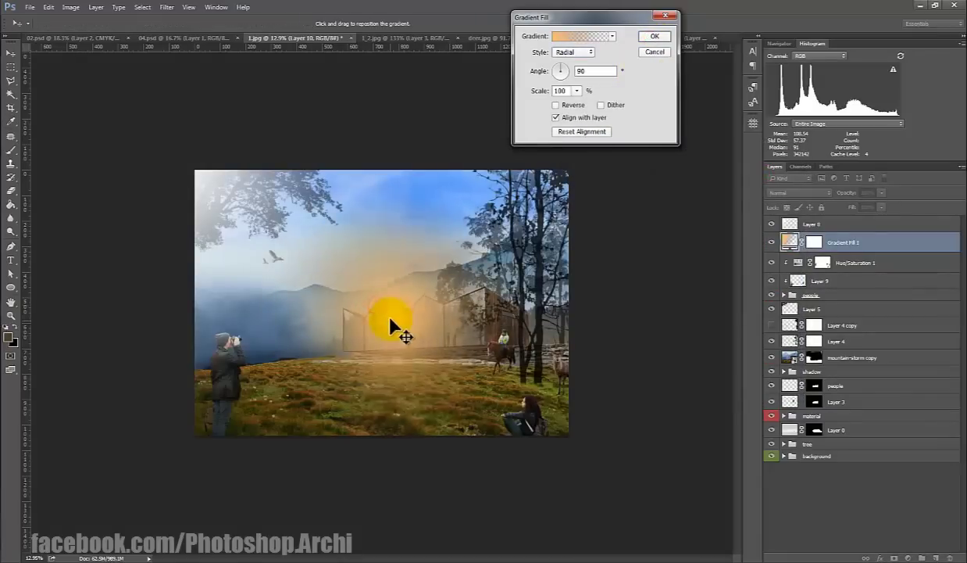
pyautogui.click(649, 38)
pyautogui.click(818, 193)
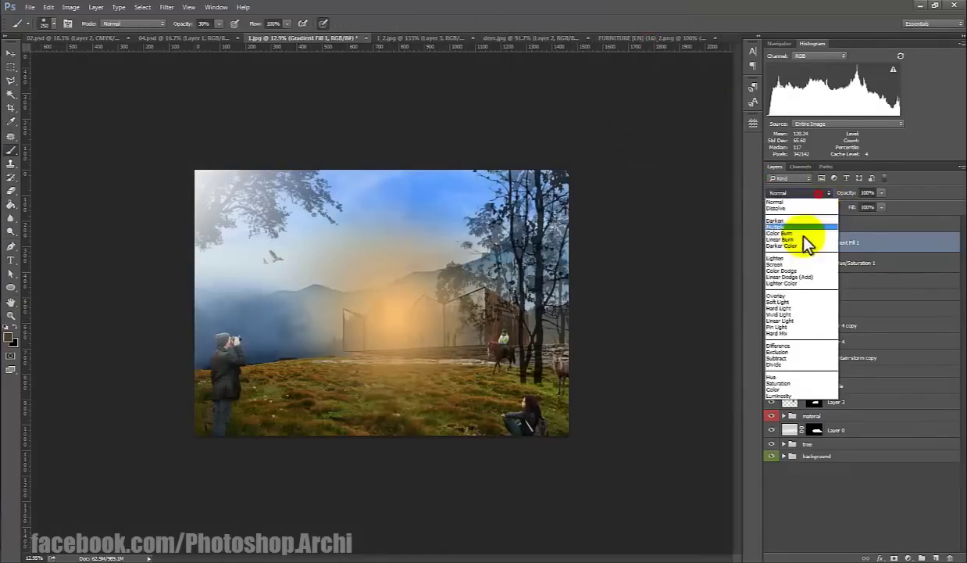
# Step: Set Gradient Fill 1 to Overlay blend mode and switch to the Move tool
pyautogui.click(779, 297)
pyautogui.click(412, 353)
pyautogui.click(443, 221)
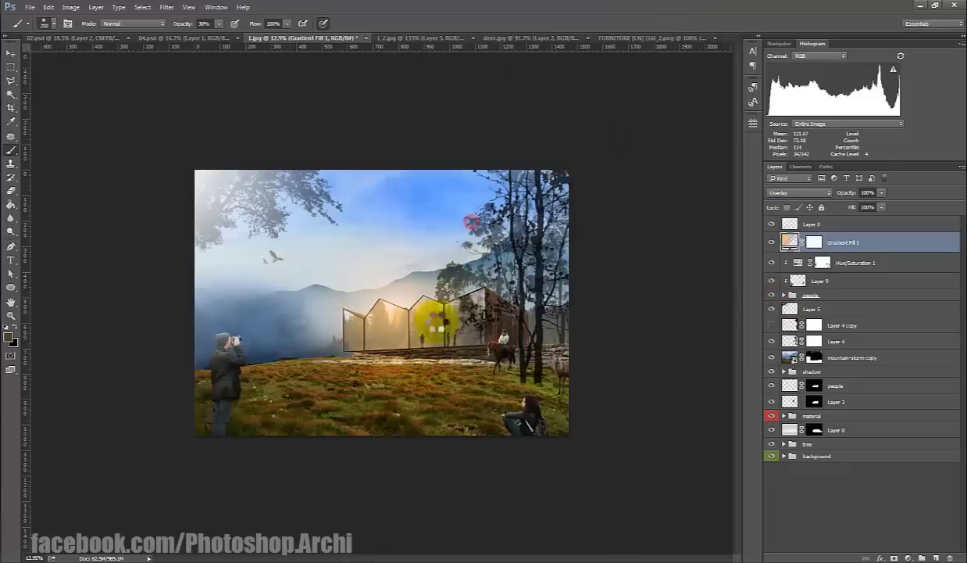
pyautogui.click(432, 319)
pyautogui.click(789, 241)
pyautogui.moveTo(9, 39); pyautogui.dragTo(10, 56)
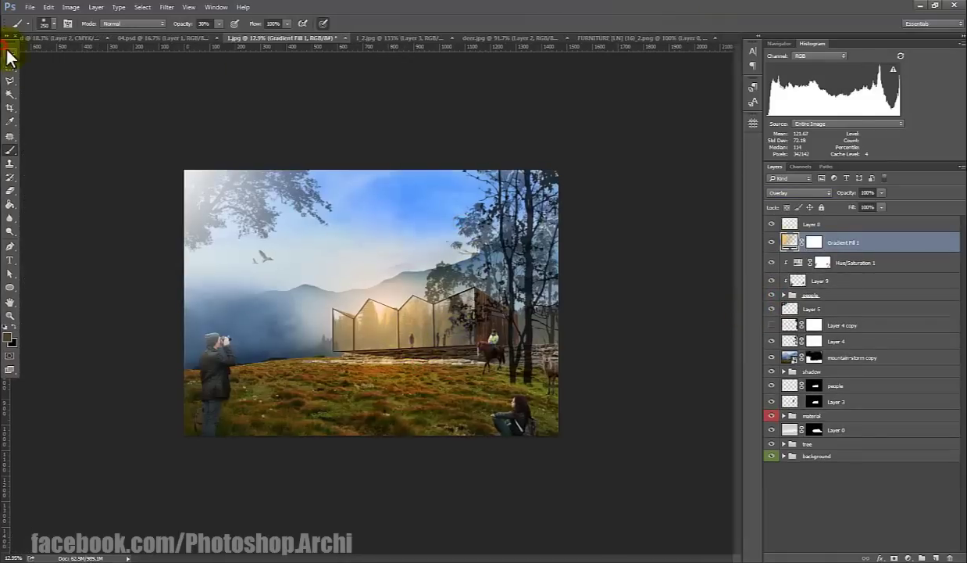
pyautogui.click(10, 52)
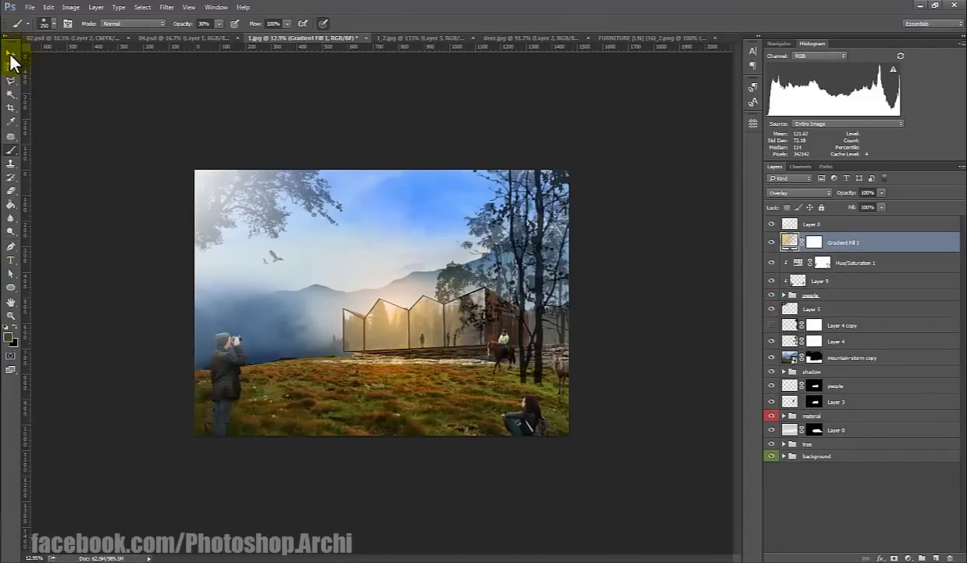
# Step: Change the gradient's left colour stop to pale peach #ffdaab
pyautogui.scroll(2, 481, 369)
pyautogui.scroll(2, 412, 355)
pyautogui.scroll(-3, 412, 356)
pyautogui.click(801, 246)
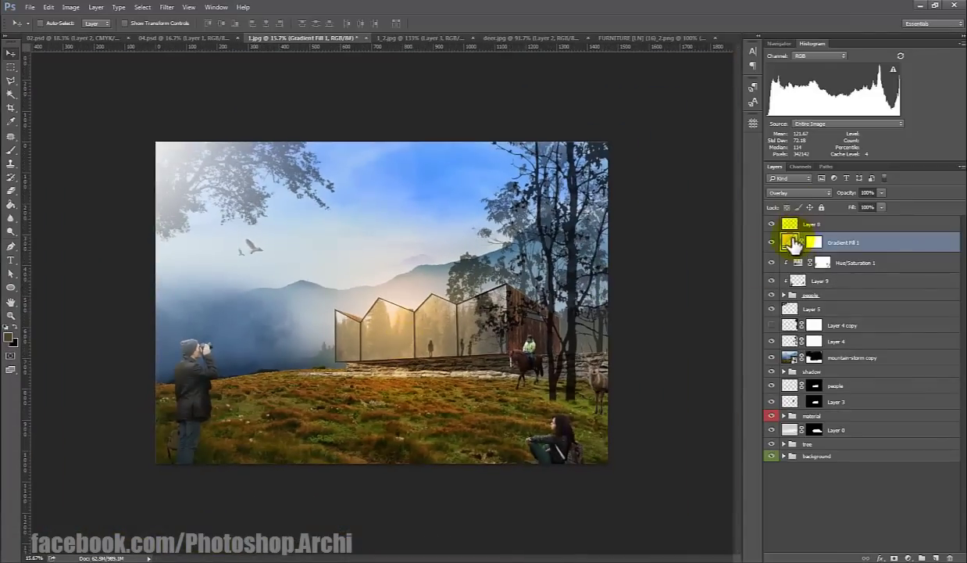
pyautogui.doubleClick(793, 245)
pyautogui.click(580, 37)
pyautogui.click(583, 322)
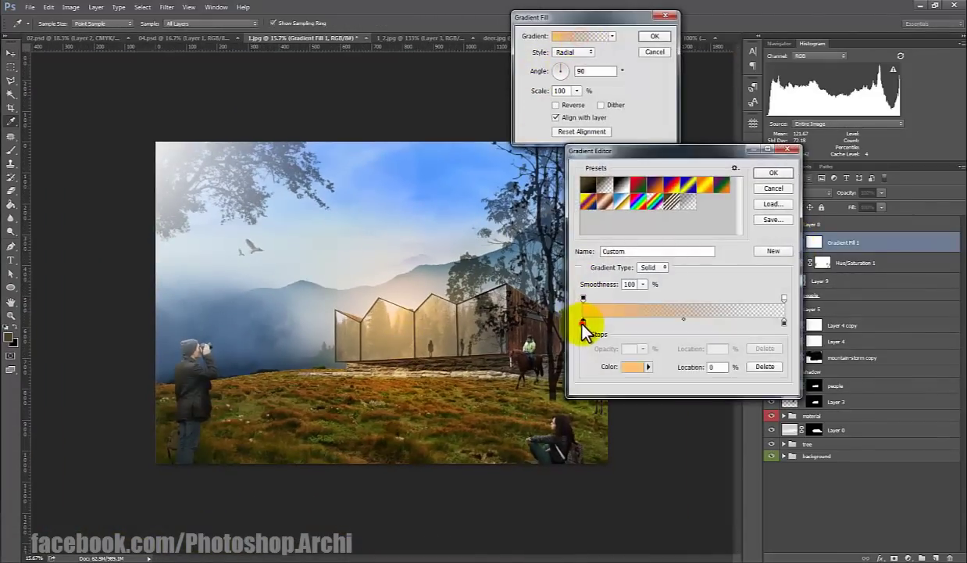
pyautogui.doubleClick(583, 323)
pyautogui.moveTo(501, 187); pyautogui.dragTo(494, 162)
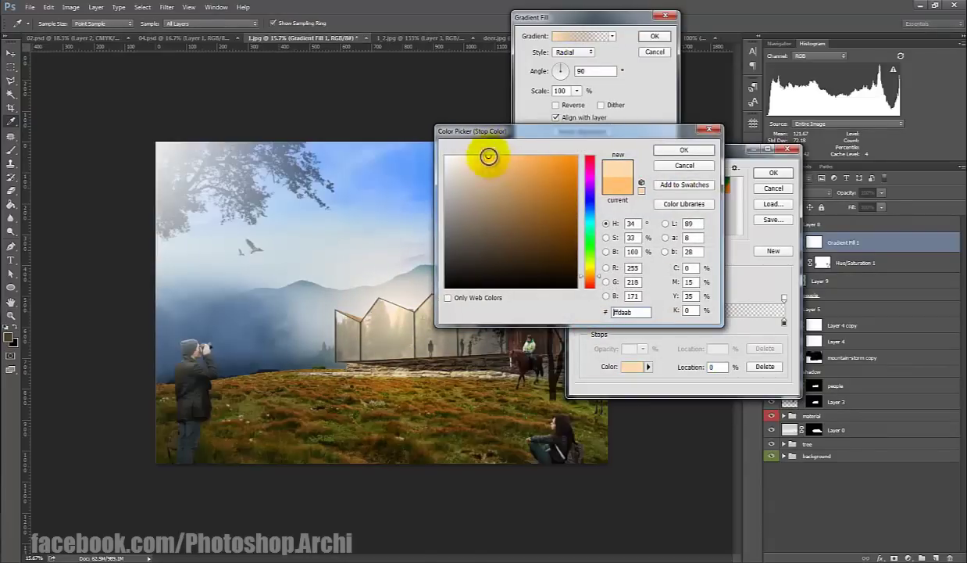
pyautogui.click(684, 150)
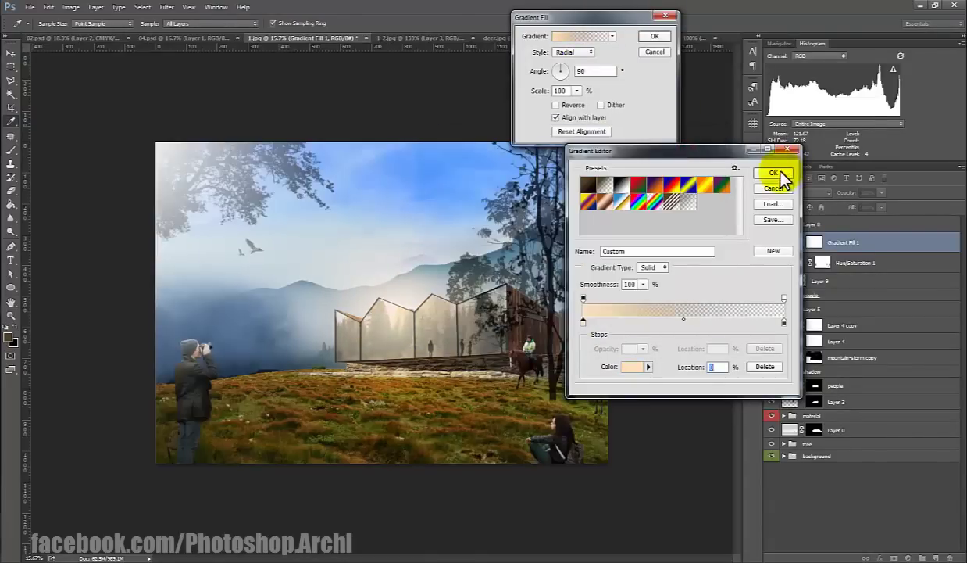
pyautogui.click(772, 173)
# Step: Set the gradient scale to 120 and move the glow over the glass house
pyautogui.click(560, 90)
pyautogui.write('120')
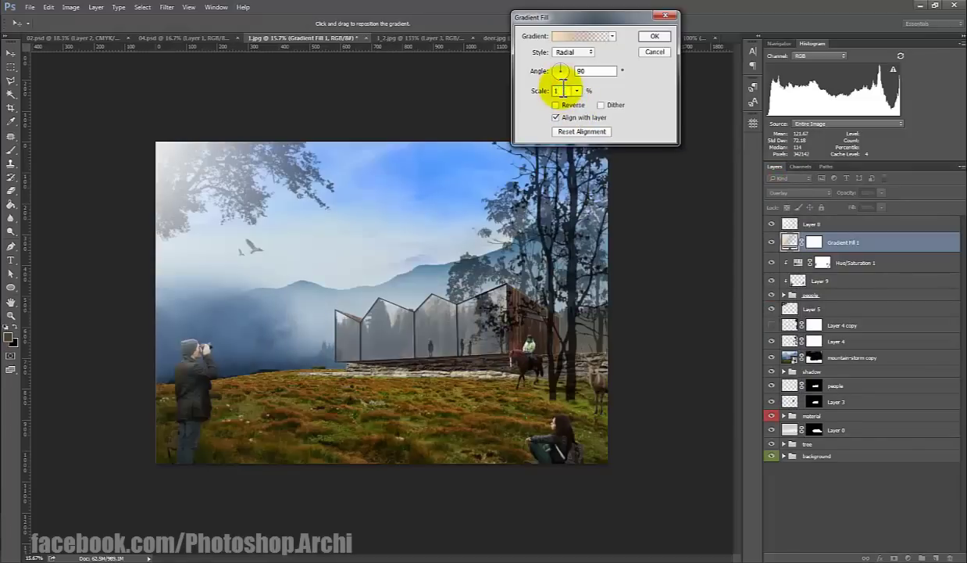
pyautogui.moveTo(427, 322)
pyautogui.mouseDown()
pyautogui.moveTo(404, 336)
pyautogui.moveTo(398, 329)
pyautogui.mouseUp()
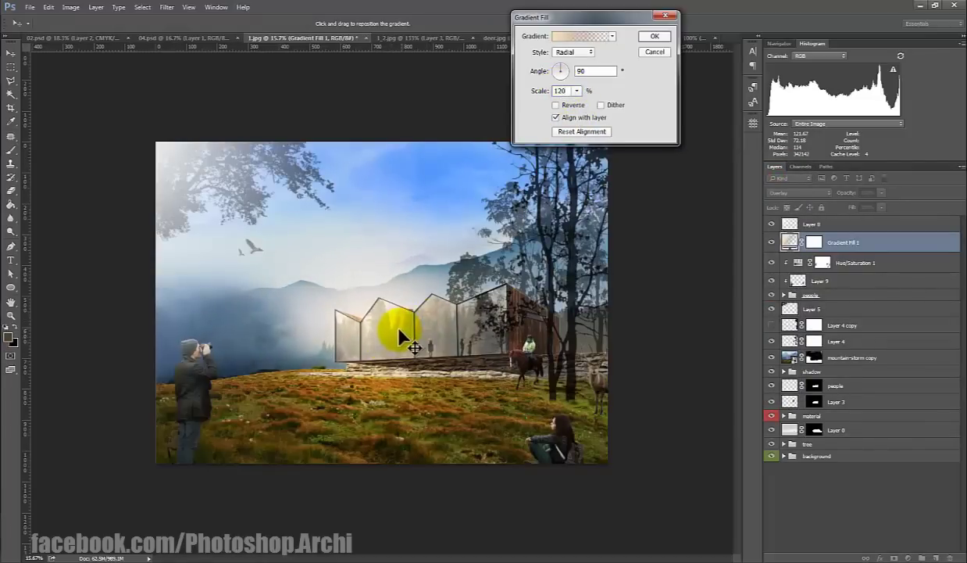
pyautogui.click(655, 36)
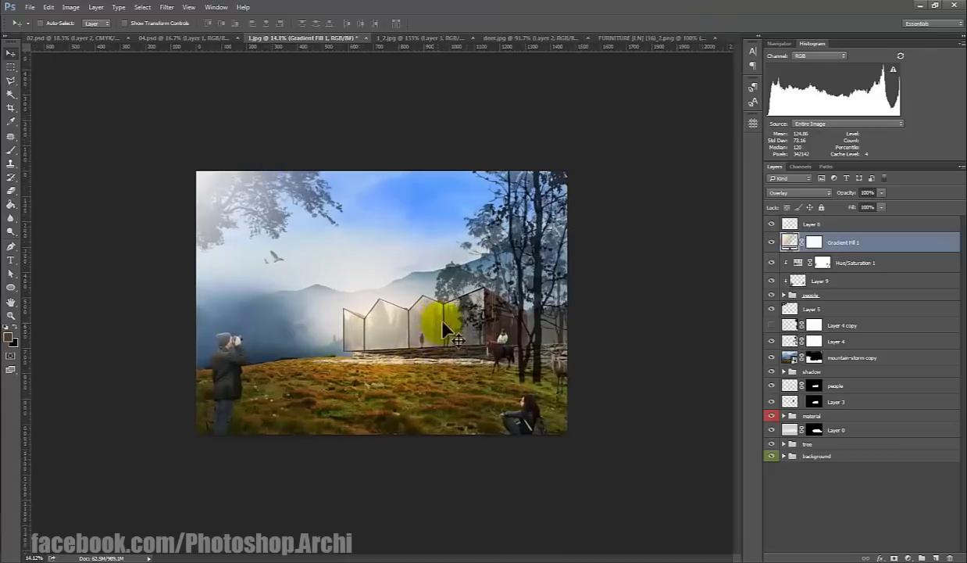
# Step: Enlarge the gradient glow to a scale of 150%
pyautogui.doubleClick(790, 247)
pyautogui.doubleClick(561, 91)
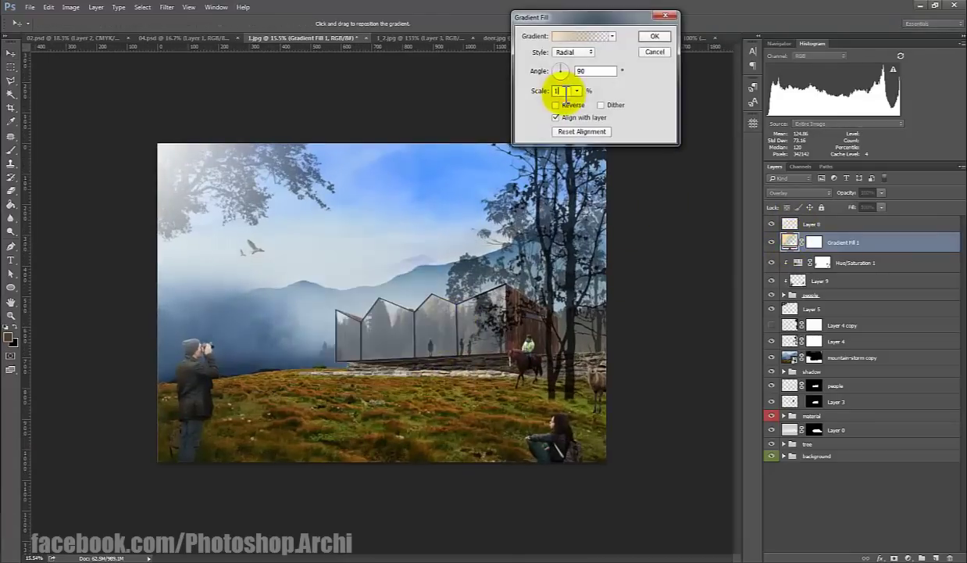
pyautogui.write('150')
pyautogui.click(653, 36)
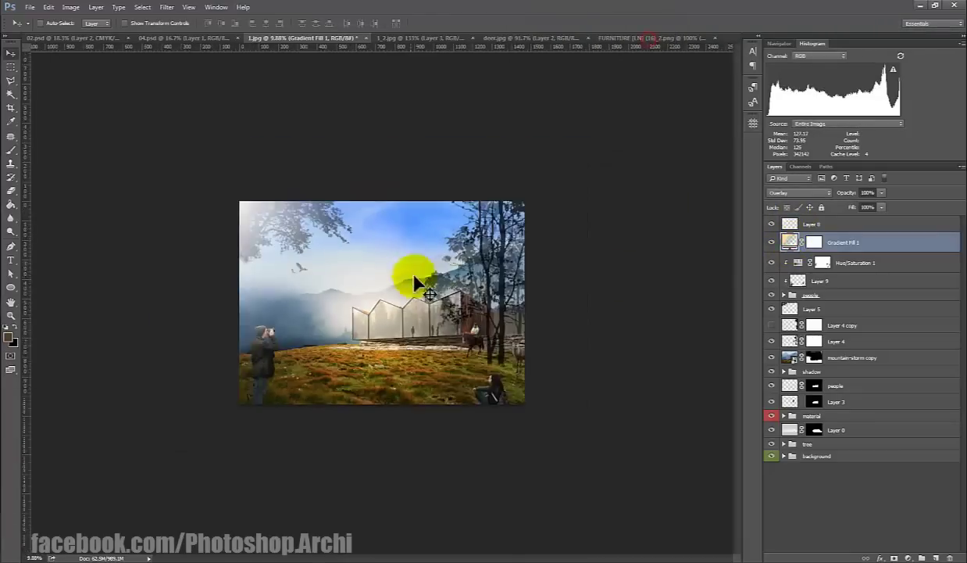
pyautogui.scroll(2, 416, 297)
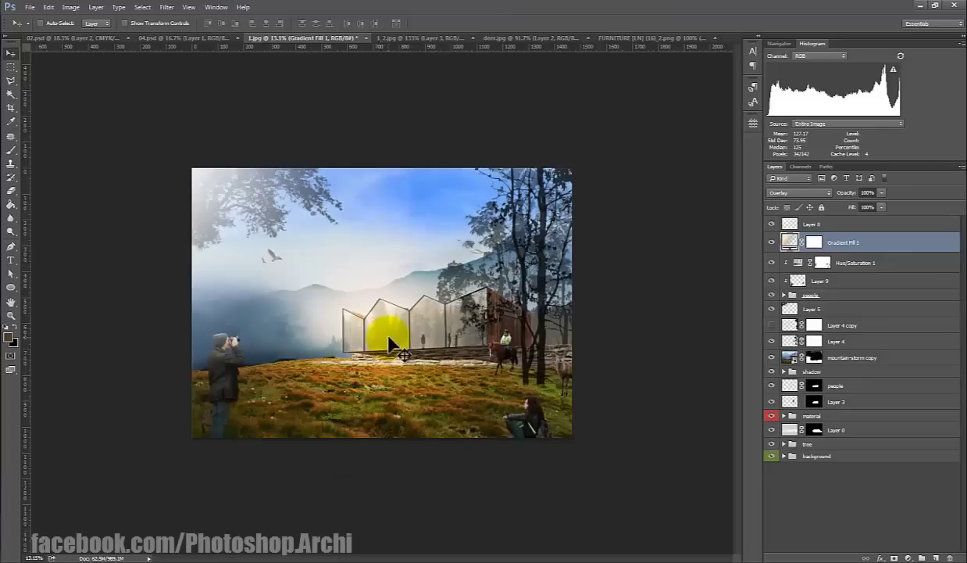
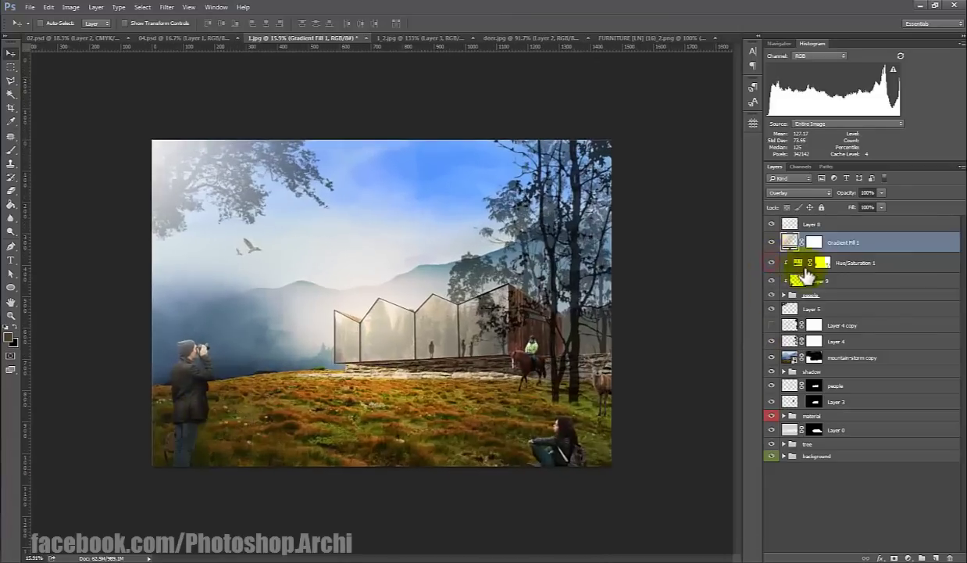
# Step: Add a new layer above Layer 9 and set a pale cream foreground colour for the Brush
pyautogui.click(830, 278)
pyautogui.click(936, 557)
pyautogui.press('b')
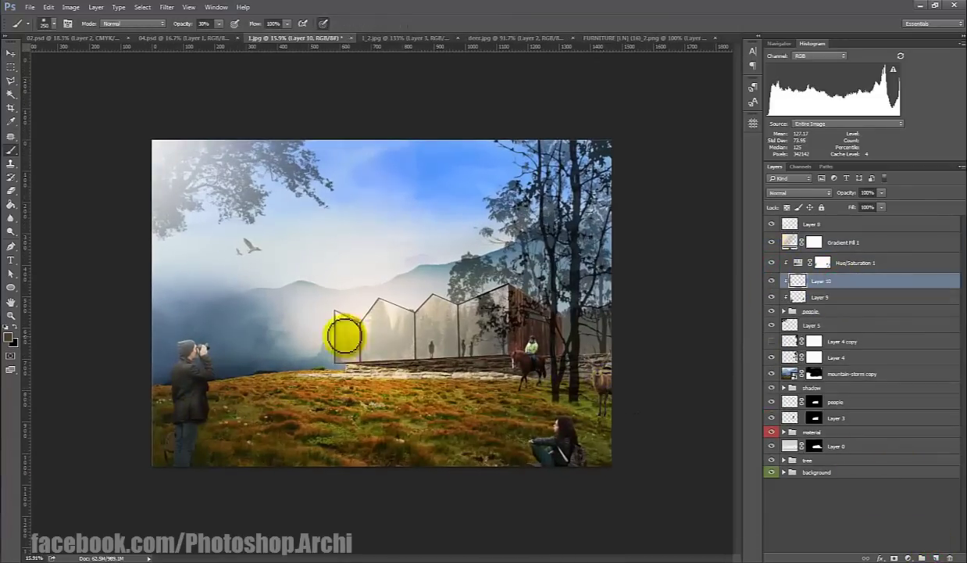
pyautogui.click(9, 338)
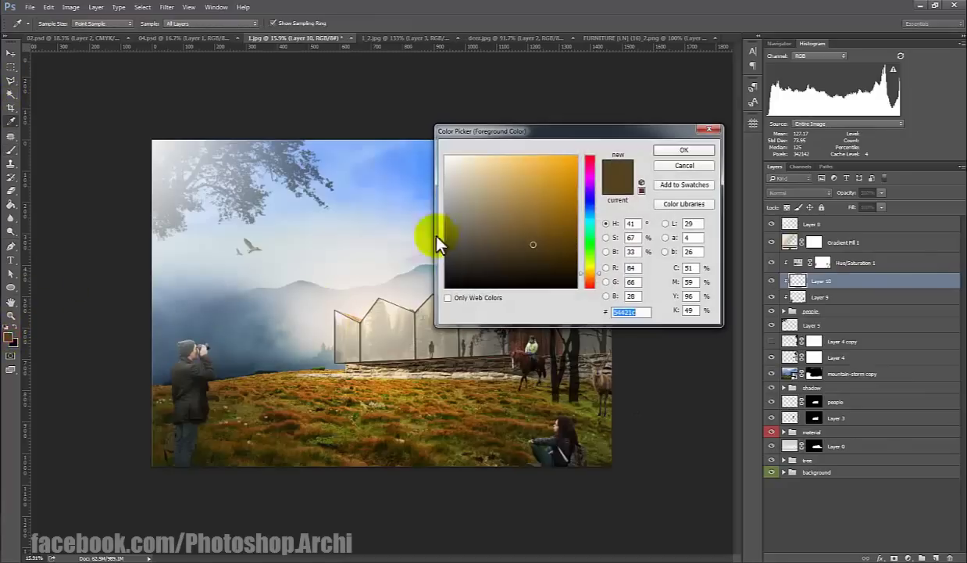
pyautogui.click(458, 157)
pyautogui.click(668, 152)
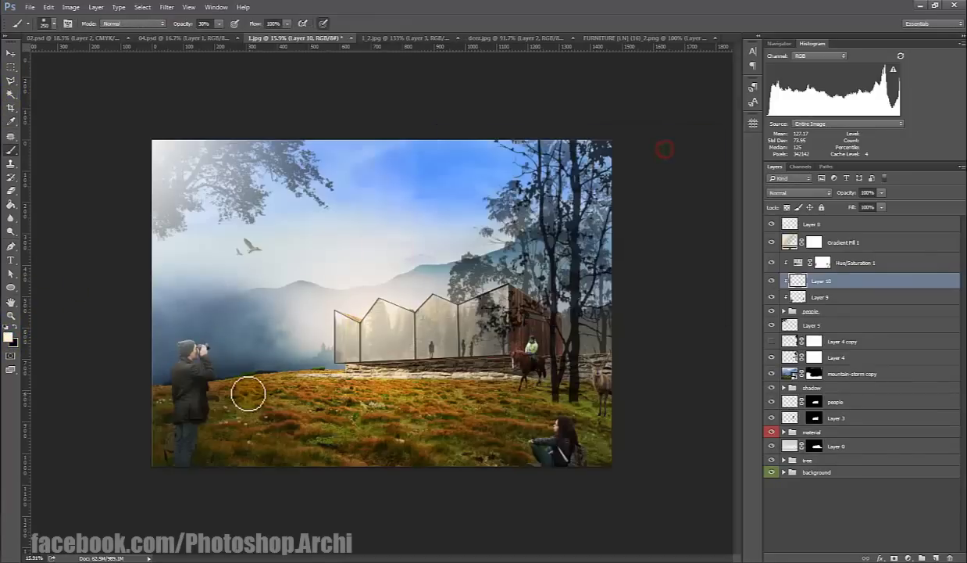
# Step: Paint soft pale cream light over the meadow, horse rider and seated woman
pyautogui.scroll(2, 248, 395)
pyautogui.click(255, 328)
pyautogui.scroll(2, 576, 361)
pyautogui.scroll(1, 576, 361)
pyautogui.press('[')
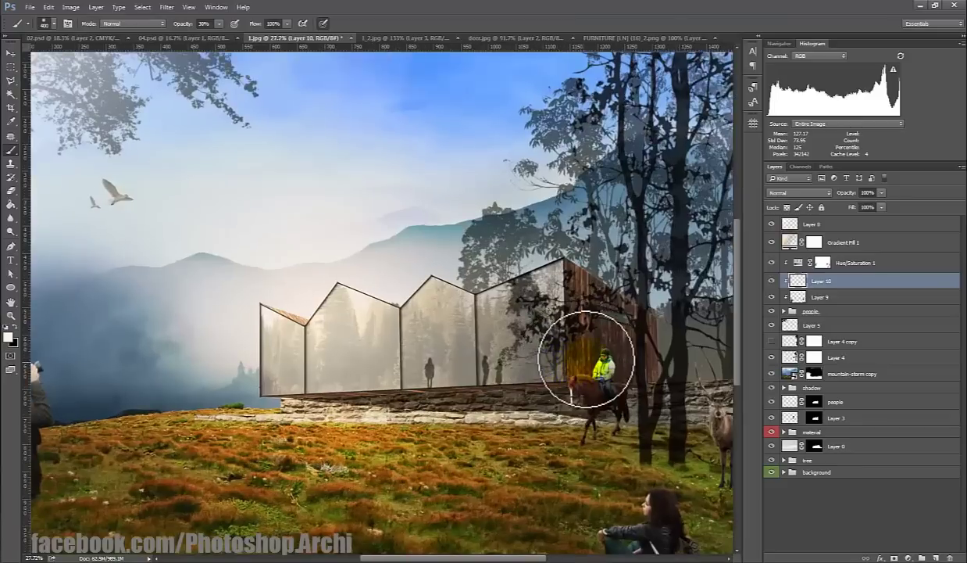
pyautogui.moveTo(586, 356); pyautogui.dragTo(557, 388)
pyautogui.scroll(-1, 557, 447)
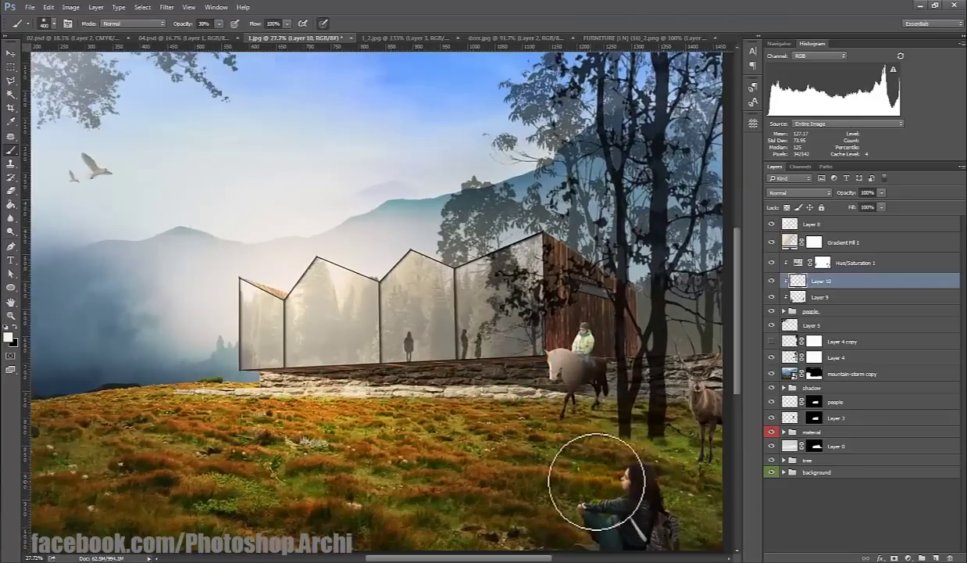
pyautogui.moveTo(600, 479); pyautogui.dragTo(638, 459)
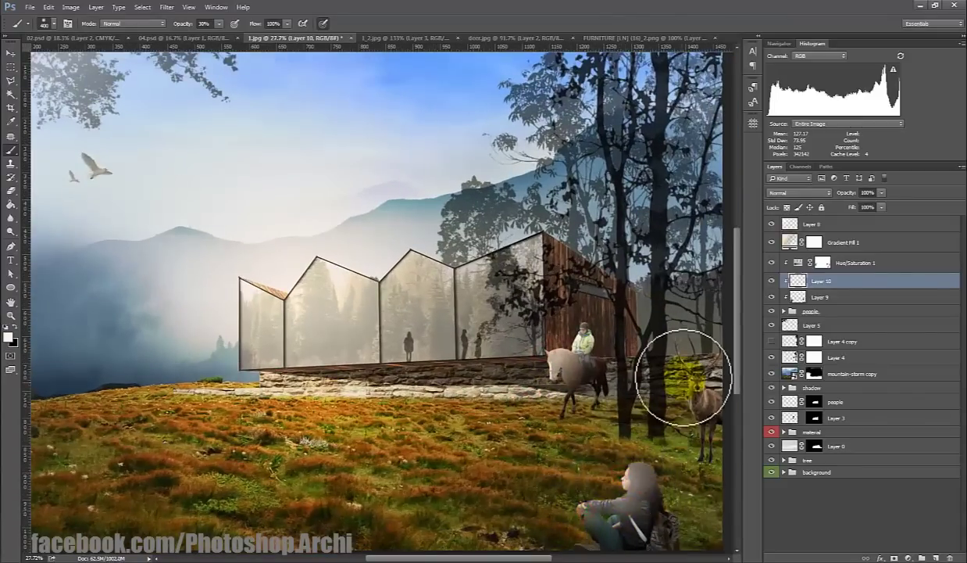
pyautogui.scroll(-2, 136, 377)
pyautogui.scroll(1, 137, 377)
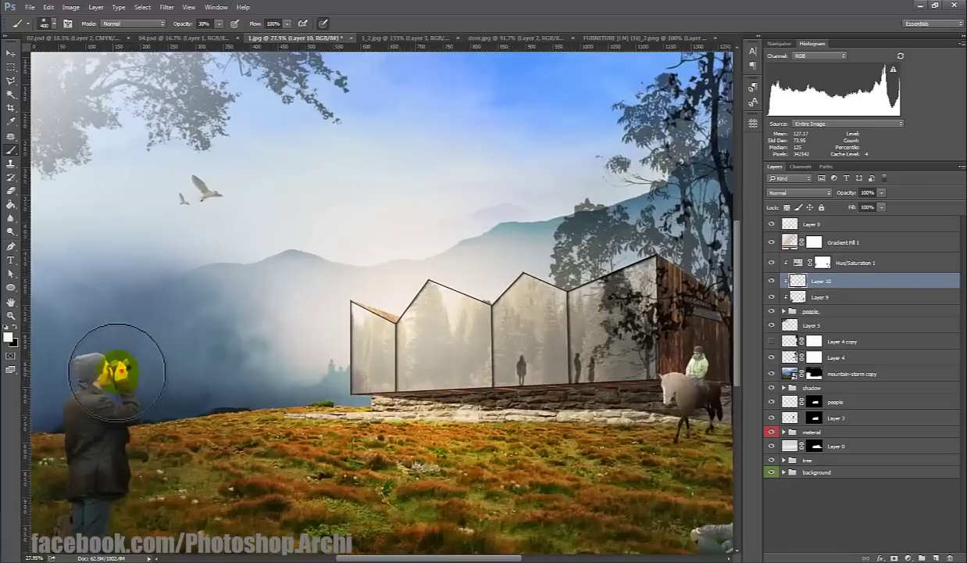
pyautogui.scroll(-2, 86, 348)
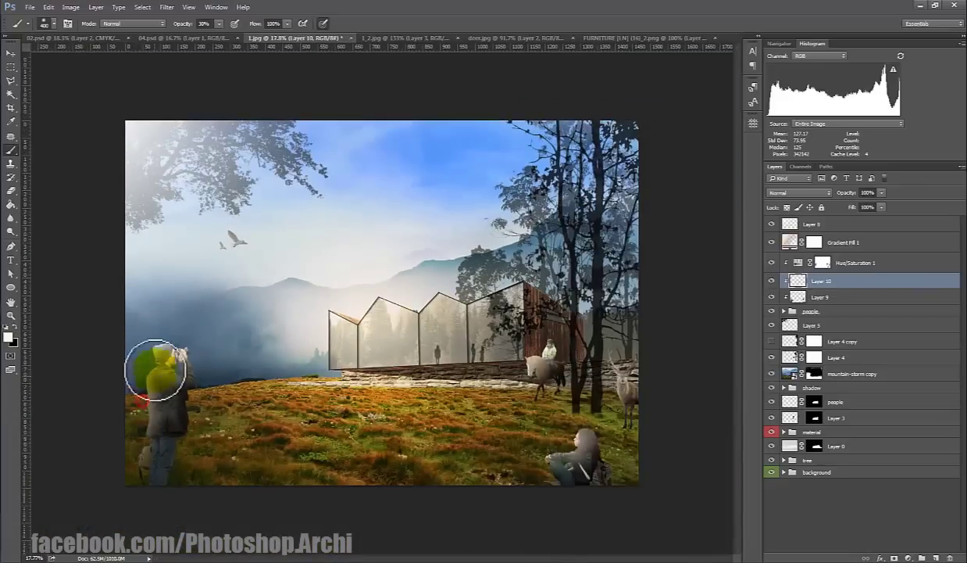
# Step: Set Layer 10's blend mode to Overlay
pyautogui.press('v')
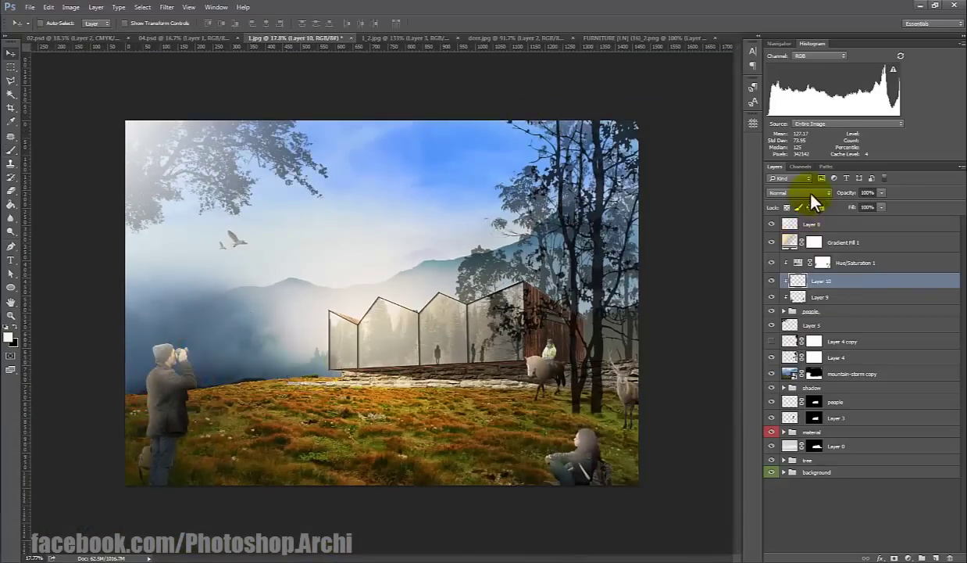
pyautogui.click(813, 195)
pyautogui.click(803, 301)
pyautogui.scroll(-1, 363, 402)
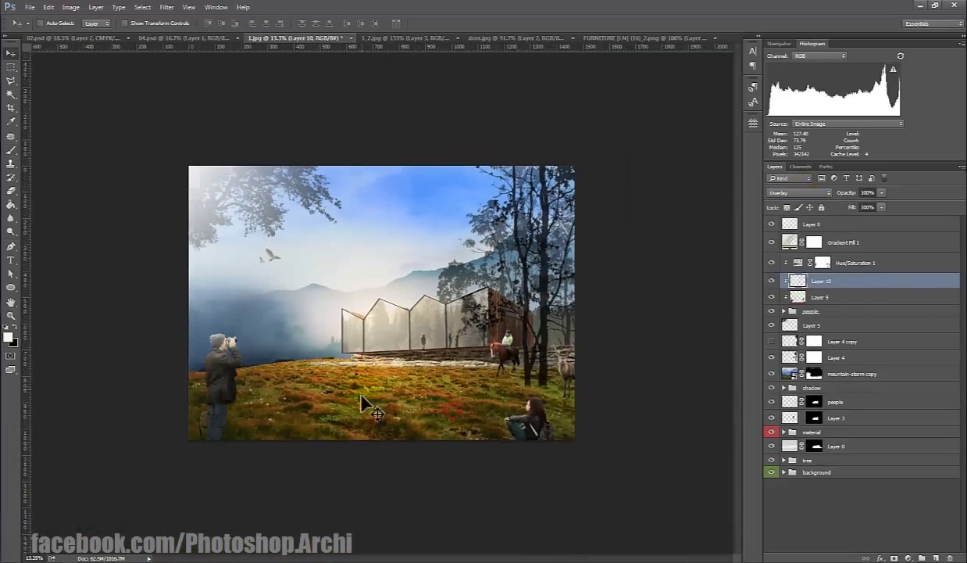
pyautogui.scroll(-1, 351, 375)
pyautogui.scroll(1, 305, 325)
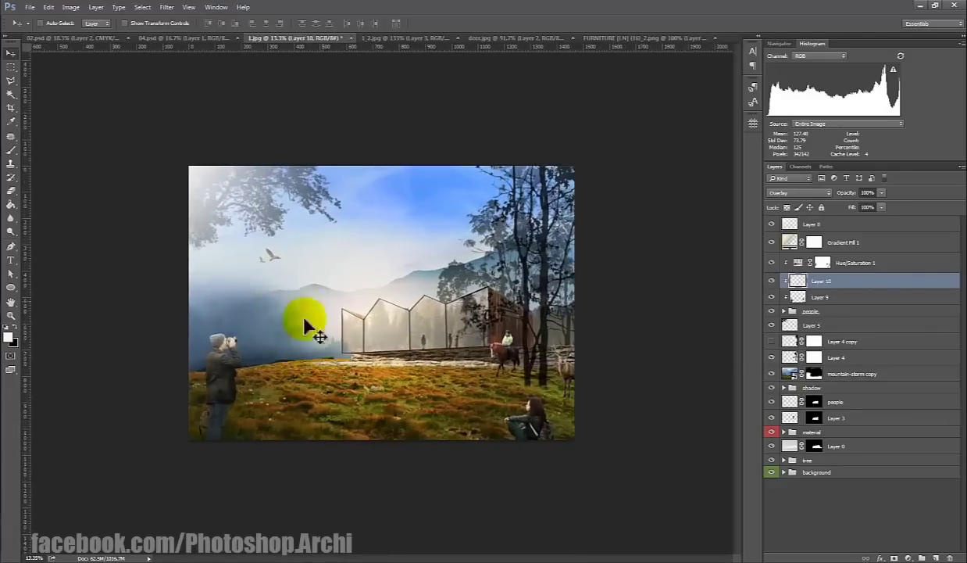
# Step: Shift the Gradient Fill 1 radial glow left onto the pavilion and add Layer 11
pyautogui.doubleClick(789, 244)
pyautogui.moveTo(384, 302)
pyautogui.mouseDown()
pyautogui.moveTo(332, 307)
pyautogui.moveTo(297, 328)
pyautogui.moveTo(384, 326)
pyautogui.mouseUp()
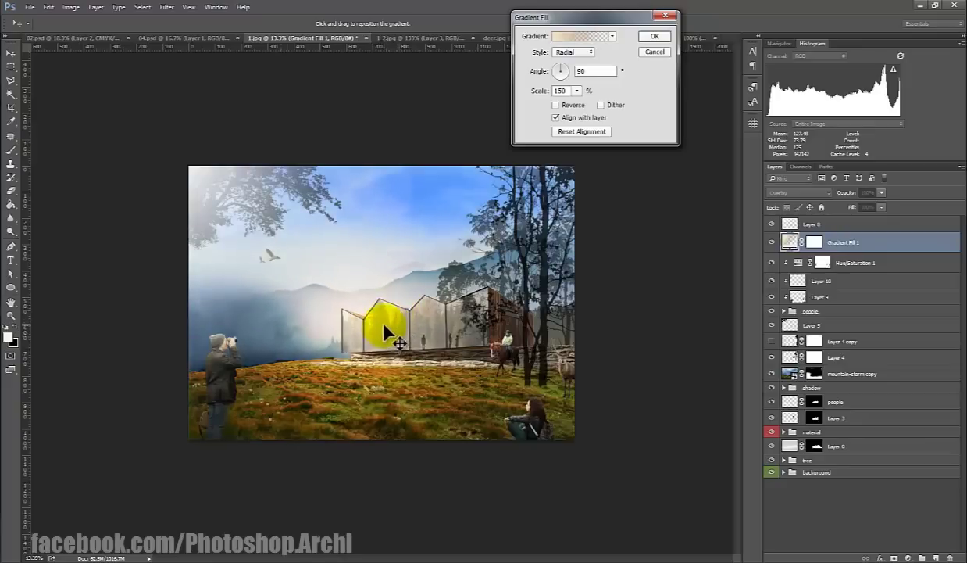
pyautogui.click(655, 37)
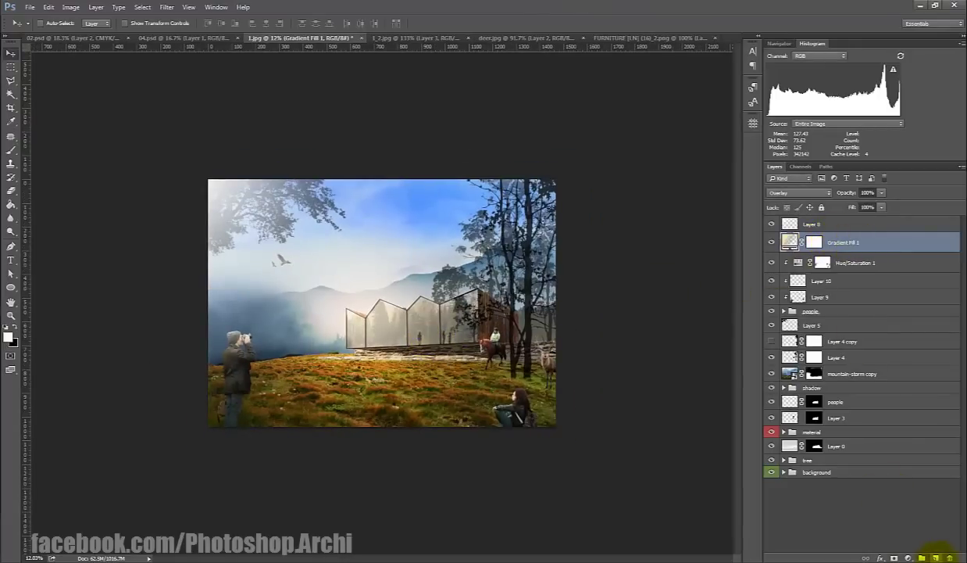
pyautogui.click(937, 557)
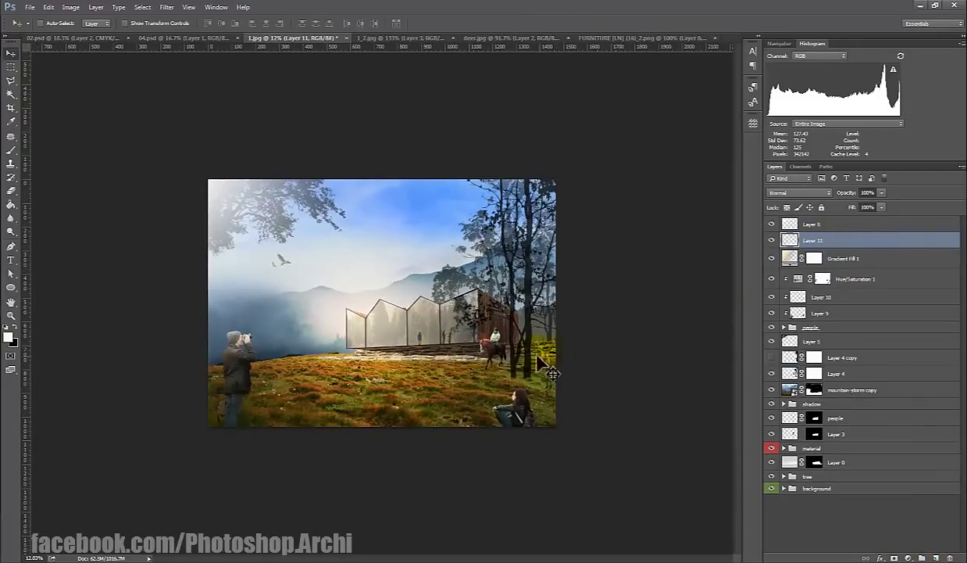
# Step: Paint 1100 px grass-brush strokes across the meadow and near the photographer
pyautogui.press('b')
pyautogui.click(48, 23)
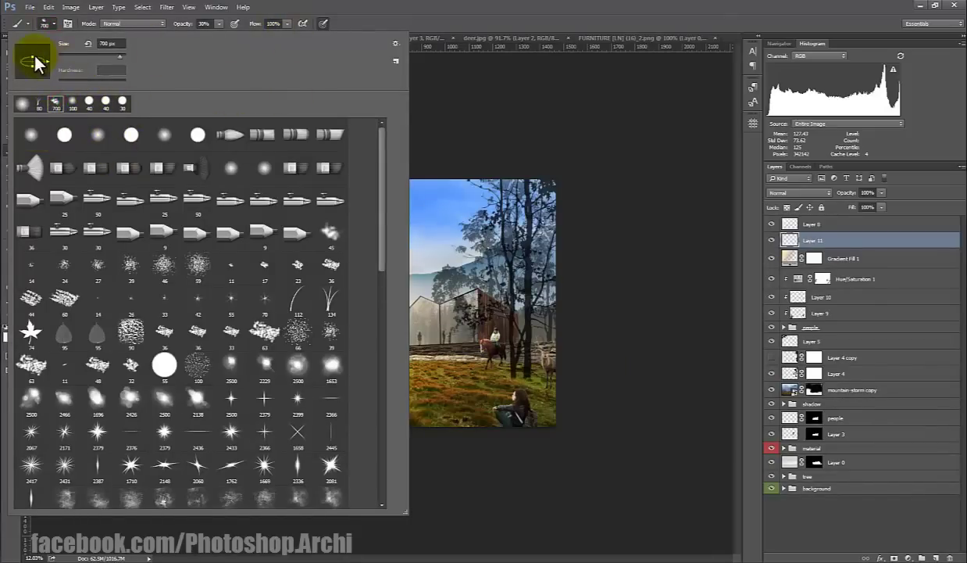
pyautogui.moveTo(34, 56); pyautogui.dragTo(35, 58)
pyautogui.click(314, 27)
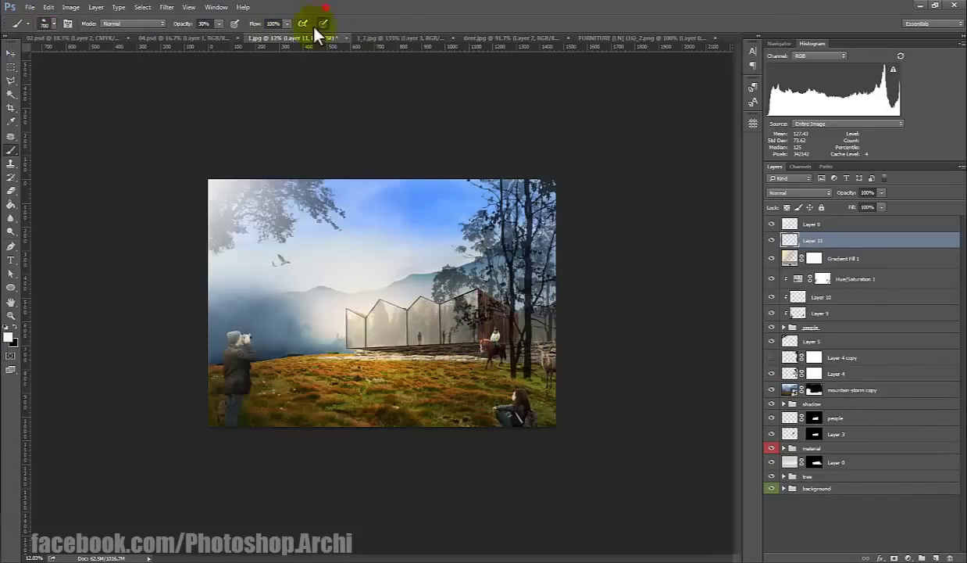
pyautogui.hotkey('ctrl', '+')
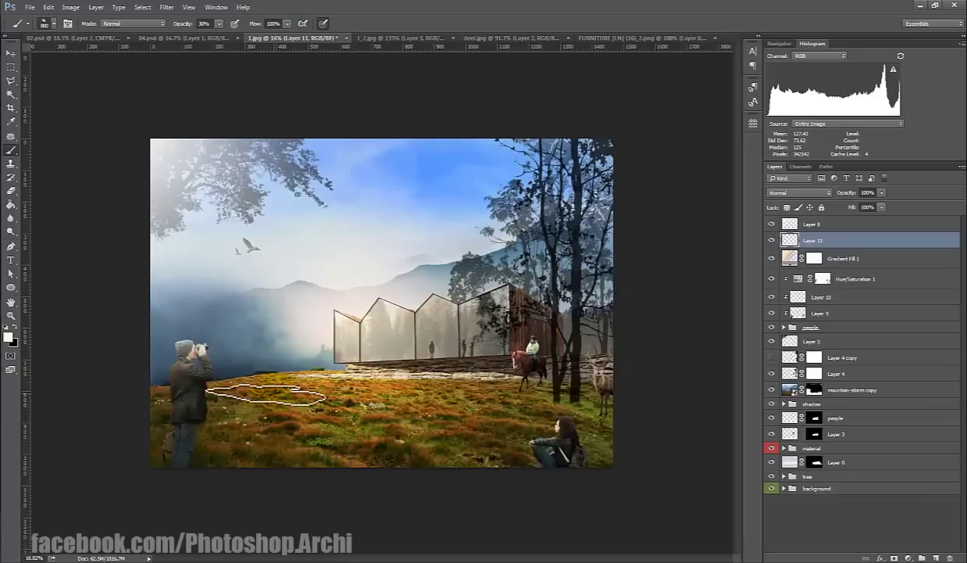
pyautogui.press(']')
pyautogui.press(']')
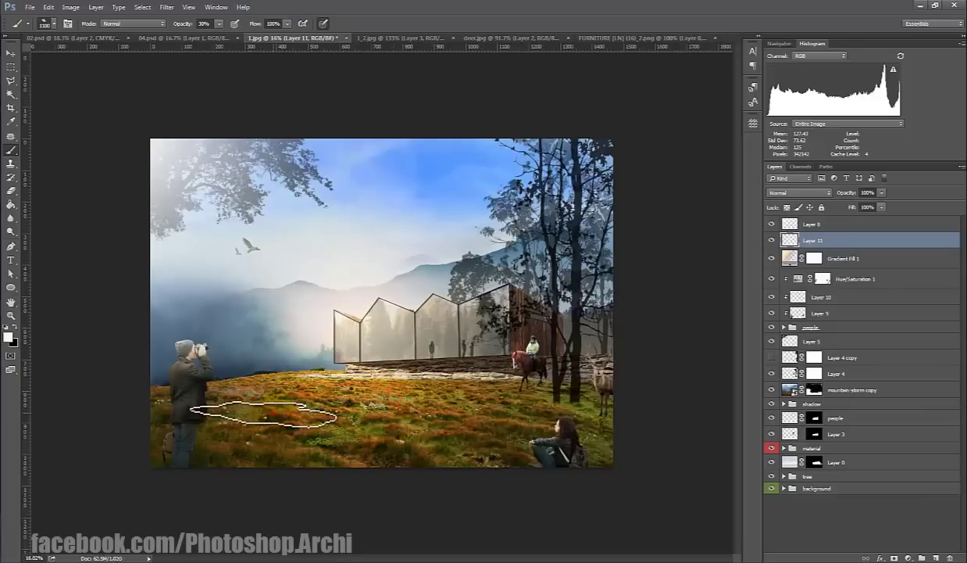
pyautogui.moveTo(335, 395)
pyautogui.mouseDown()
pyautogui.moveTo(498, 388)
pyautogui.moveTo(604, 434)
pyautogui.moveTo(428, 468)
pyautogui.mouseUp()
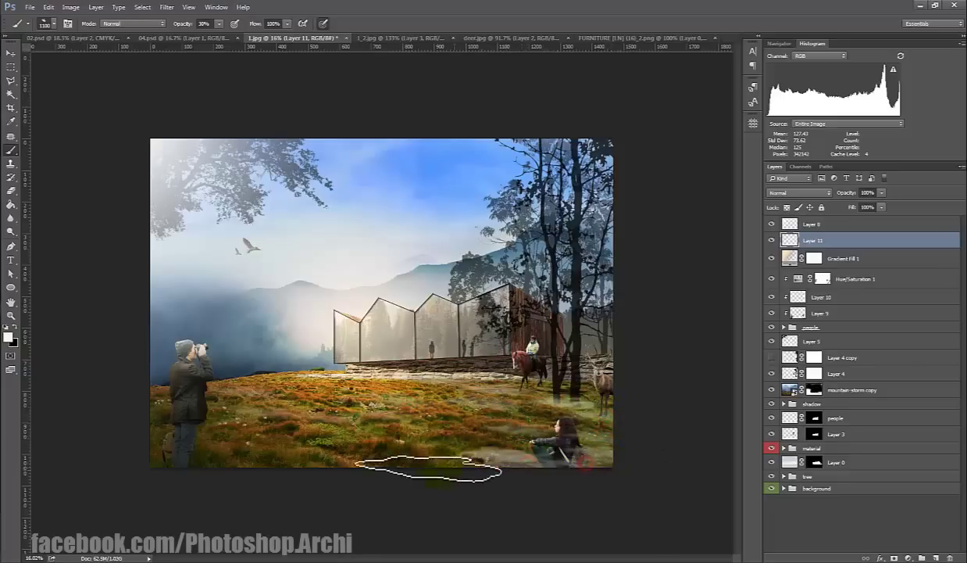
pyautogui.scroll(-1, 428, 467)
pyautogui.moveTo(299, 446); pyautogui.dragTo(164, 395)
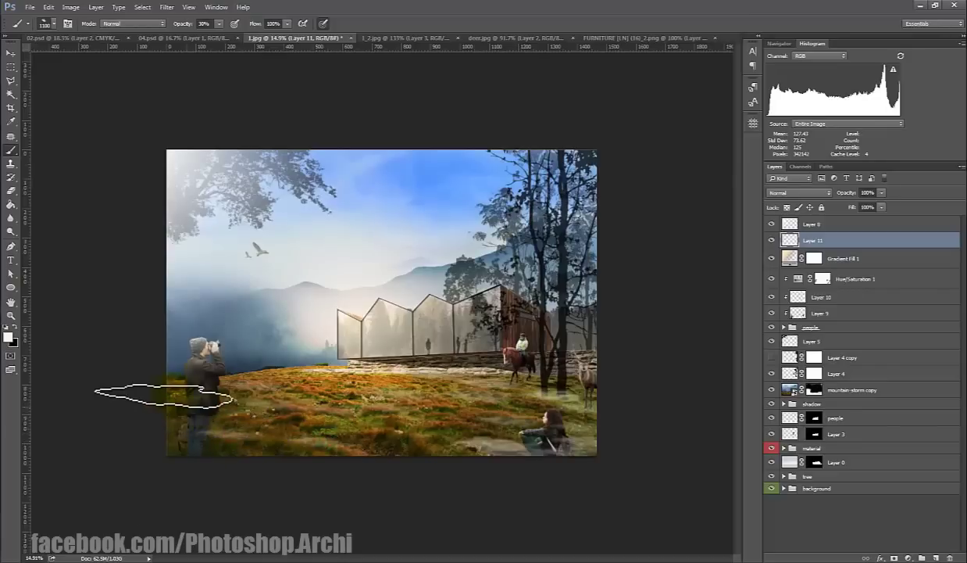
# Step: Blend Layer 11 in Overlay and add an empty Layer 12
pyautogui.click(799, 193)
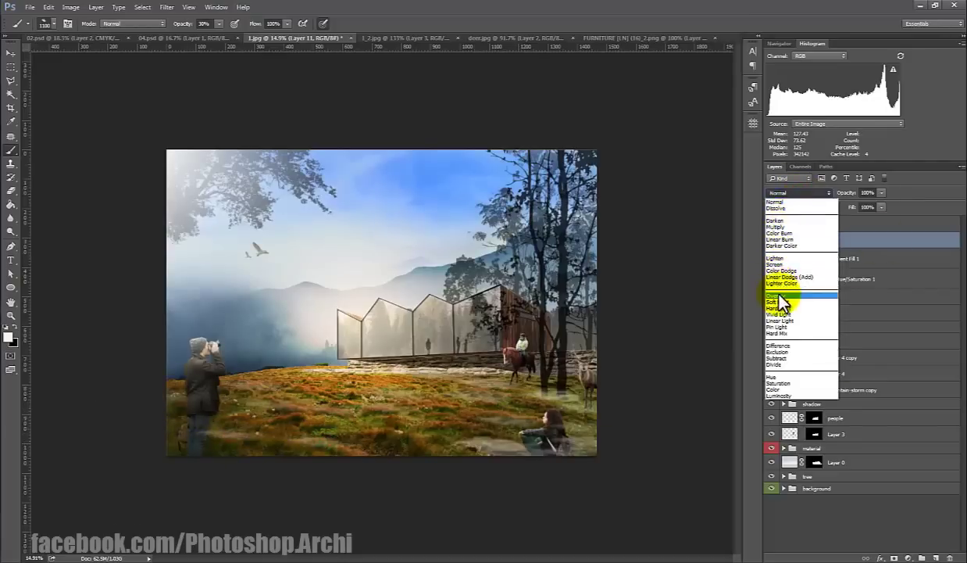
pyautogui.click(779, 296)
pyautogui.scroll(-2, 454, 379)
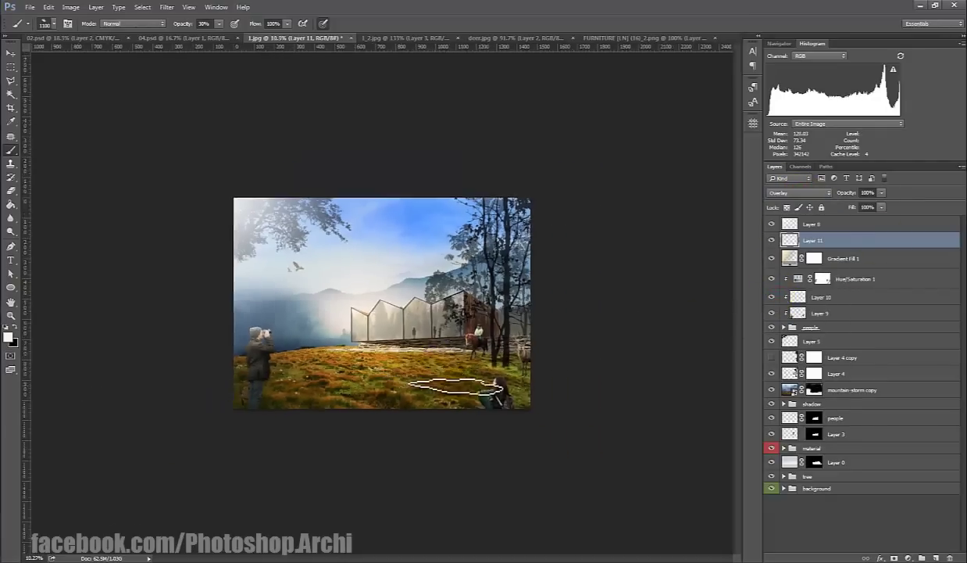
pyautogui.scroll(1, 442, 388)
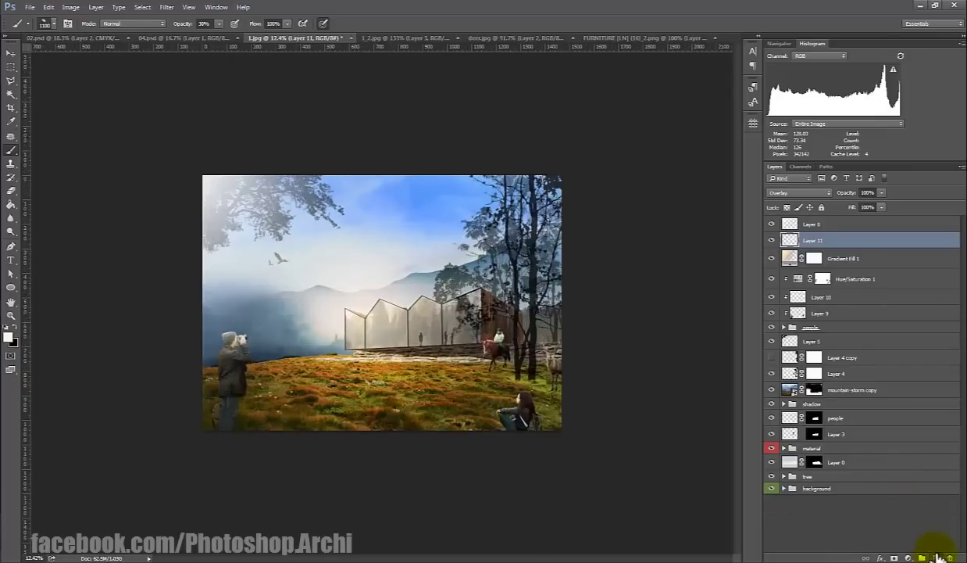
pyautogui.click(936, 557)
pyautogui.click(51, 25)
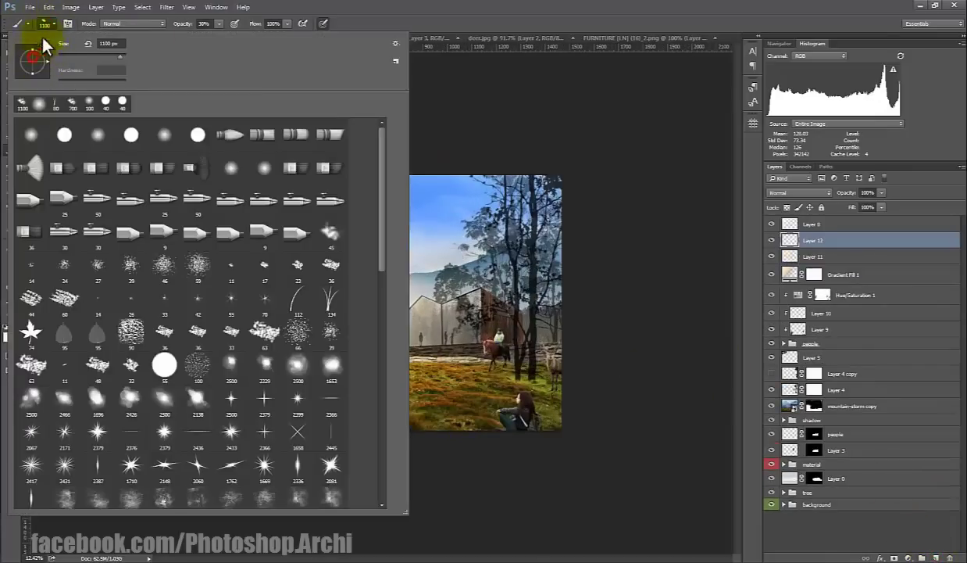
# Step: Paint soft hazy light strokes over the lower meadow grass and right-hand trees on Layer 12
pyautogui.click(68, 23)
pyautogui.click(68, 23)
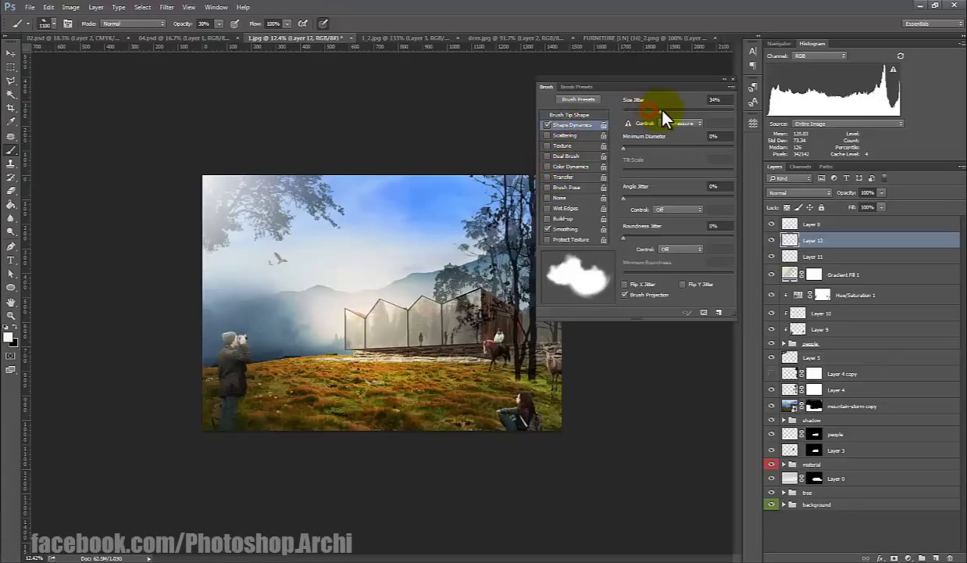
pyautogui.click(732, 79)
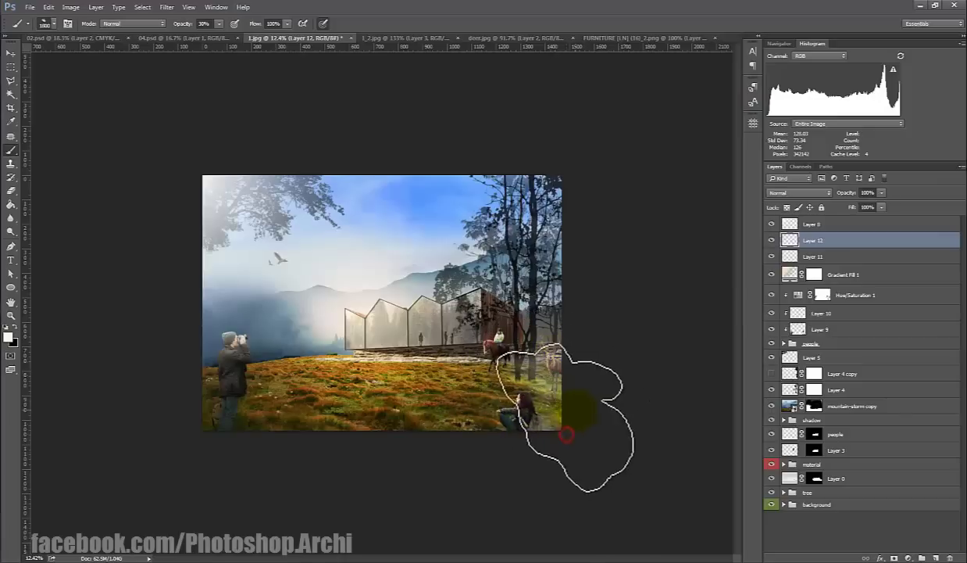
pyautogui.moveTo(566, 437); pyautogui.dragTo(572, 417)
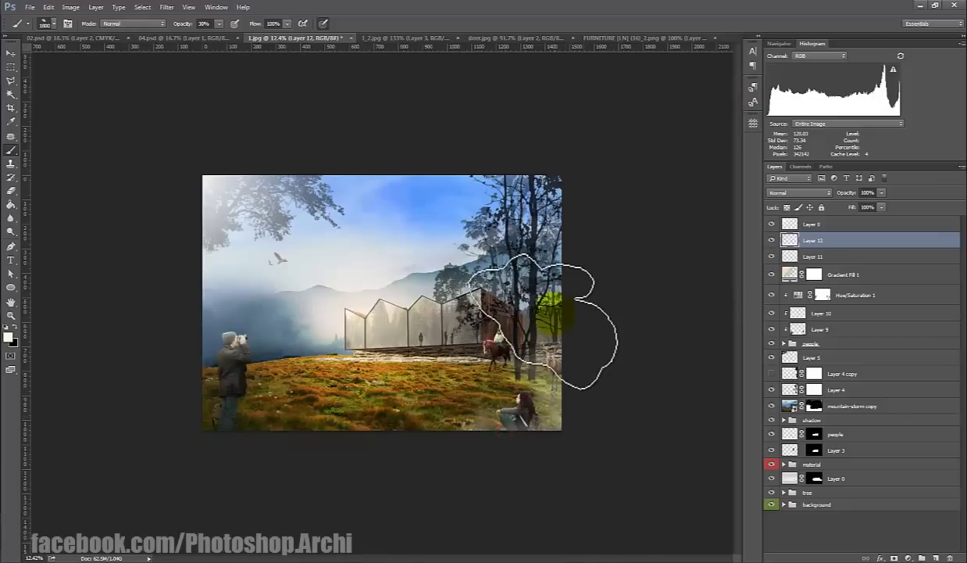
pyautogui.moveTo(512, 452); pyautogui.dragTo(551, 314)
pyautogui.click(281, 328)
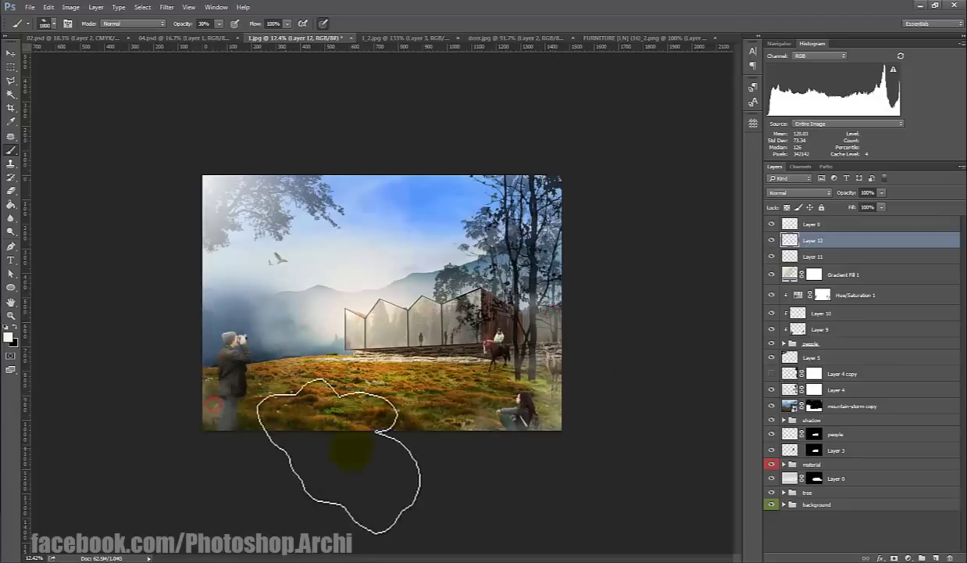
pyautogui.click(283, 428)
pyautogui.moveTo(417, 457); pyautogui.dragTo(346, 436)
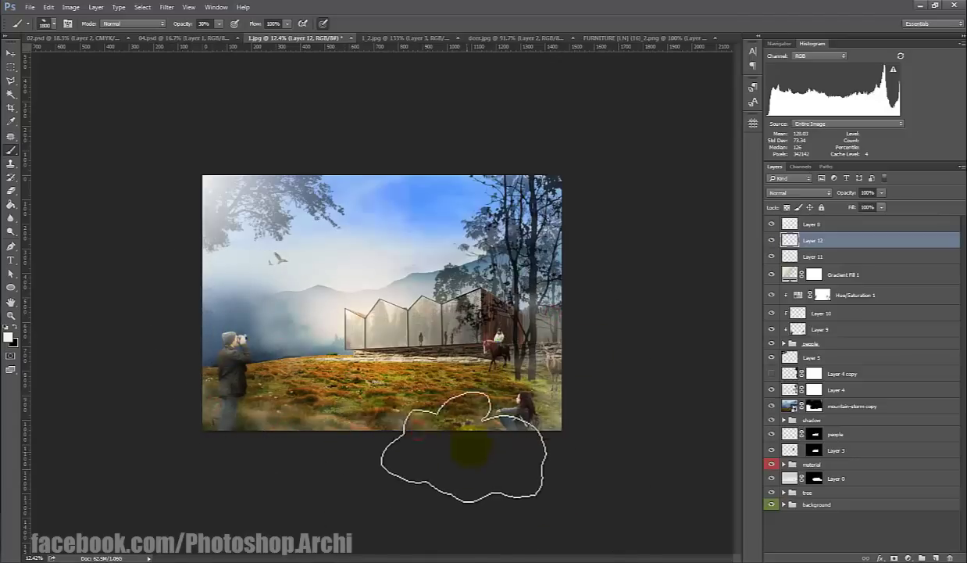
pyautogui.scroll(-1, 378, 426)
pyautogui.scroll(1, 382, 426)
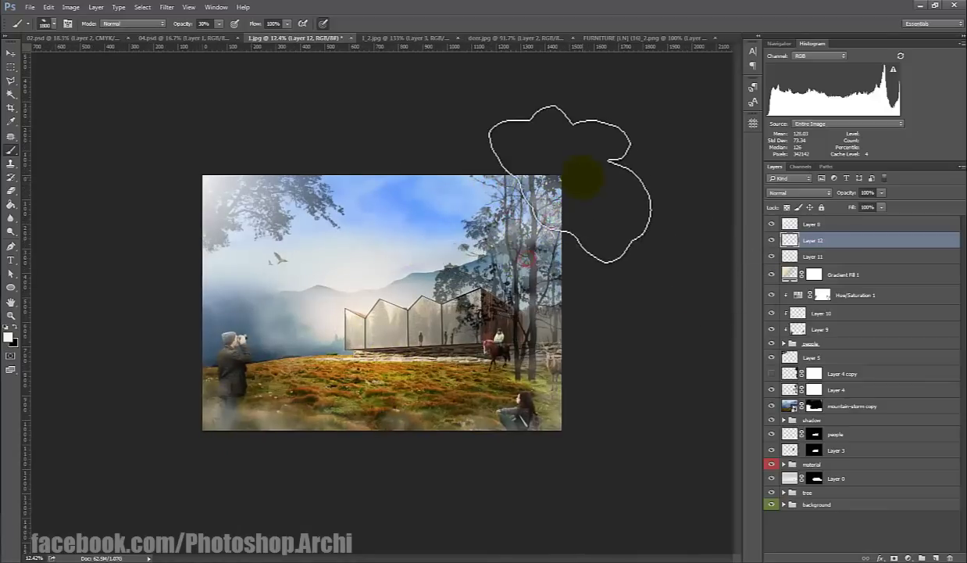
pyautogui.scroll(-1, 570, 323)
# Step: Compare Layer 8's haze on and off, then shift it down and right
pyautogui.press('v')
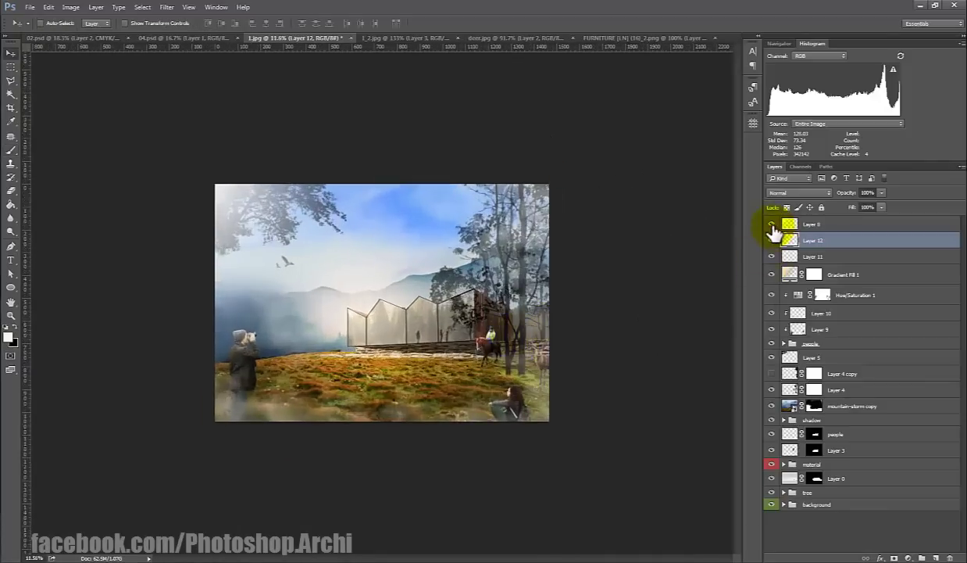
pyautogui.click(772, 224)
pyautogui.click(772, 225)
pyautogui.click(772, 225)
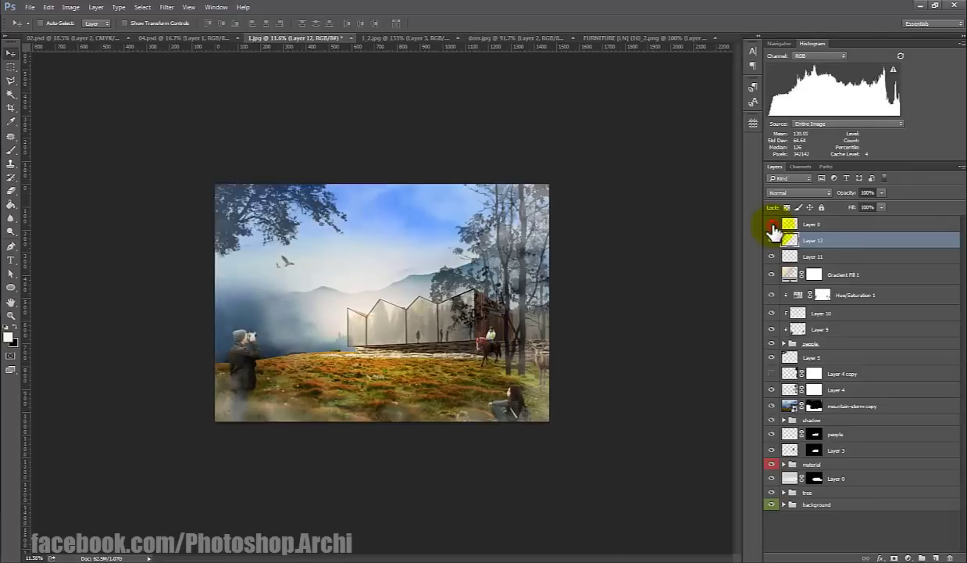
pyautogui.click(772, 224)
pyautogui.click(816, 225)
pyautogui.moveTo(251, 200); pyautogui.dragTo(288, 264)
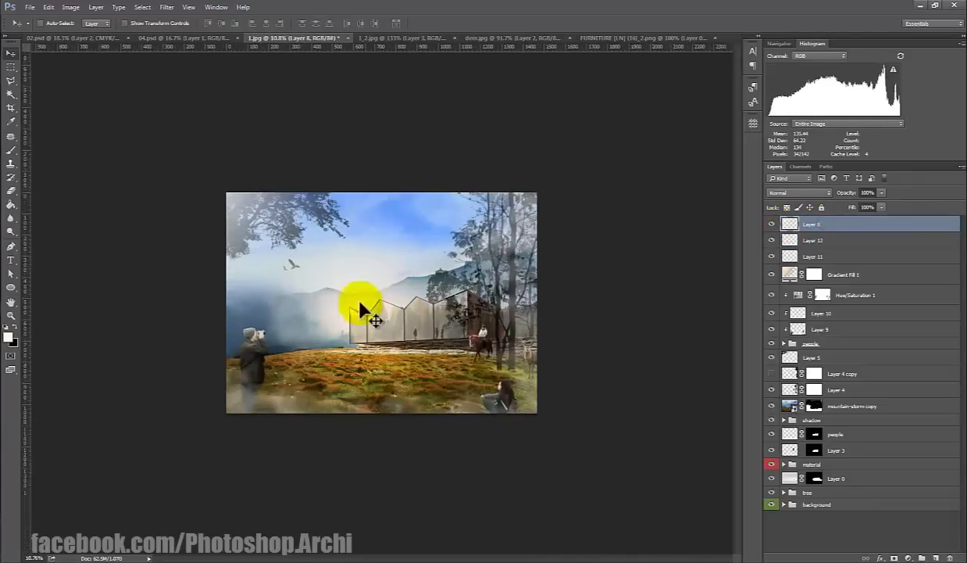
pyautogui.moveTo(288, 264); pyautogui.dragTo(298, 283)
pyautogui.scroll(-2, 312, 297)
pyautogui.scroll(2, 367, 311)
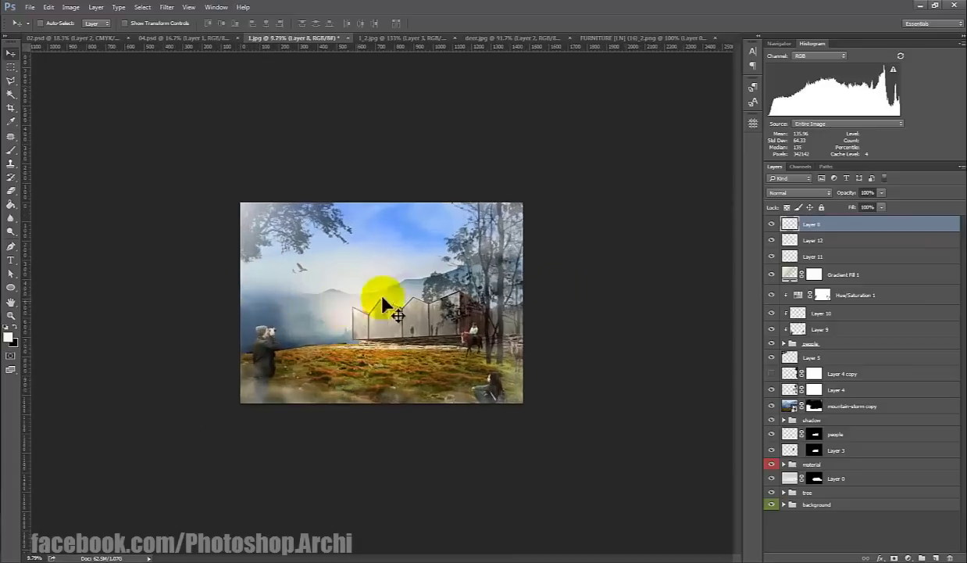
pyautogui.scroll(1, 419, 311)
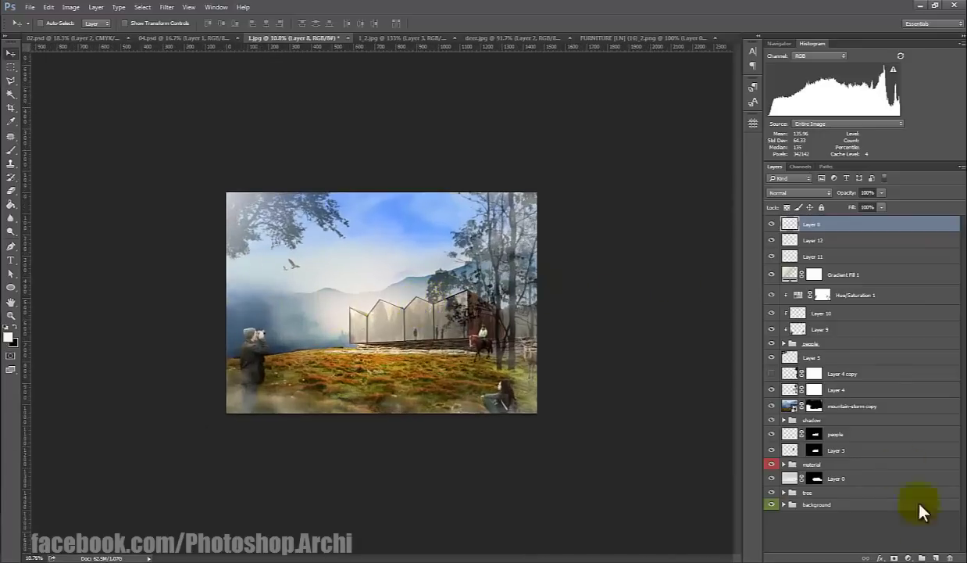
# Step: Try a large round-brush spot on a new trial layer, then discard it
pyautogui.click(923, 557)
pyautogui.press('b')
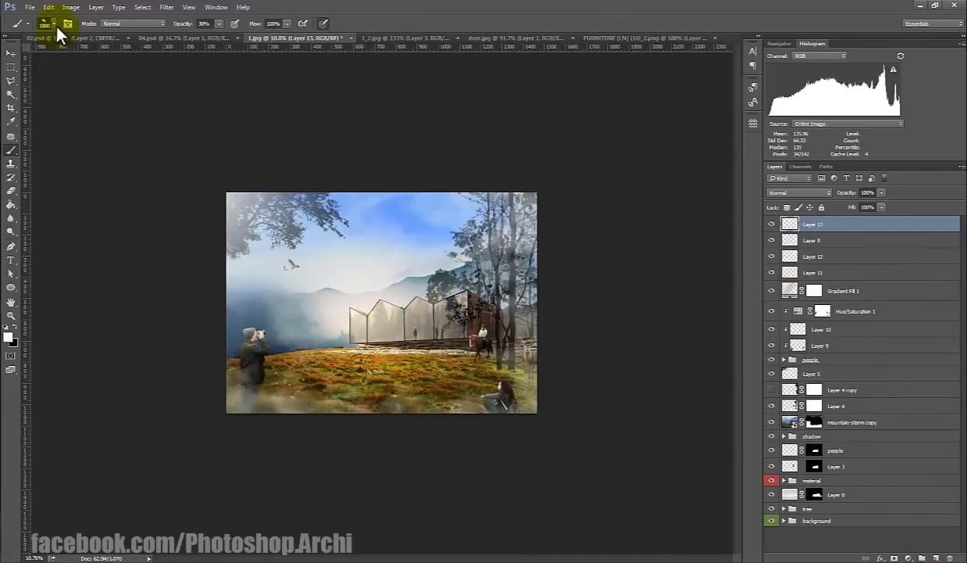
pyautogui.click(45, 23)
pyautogui.doubleClick(86, 97)
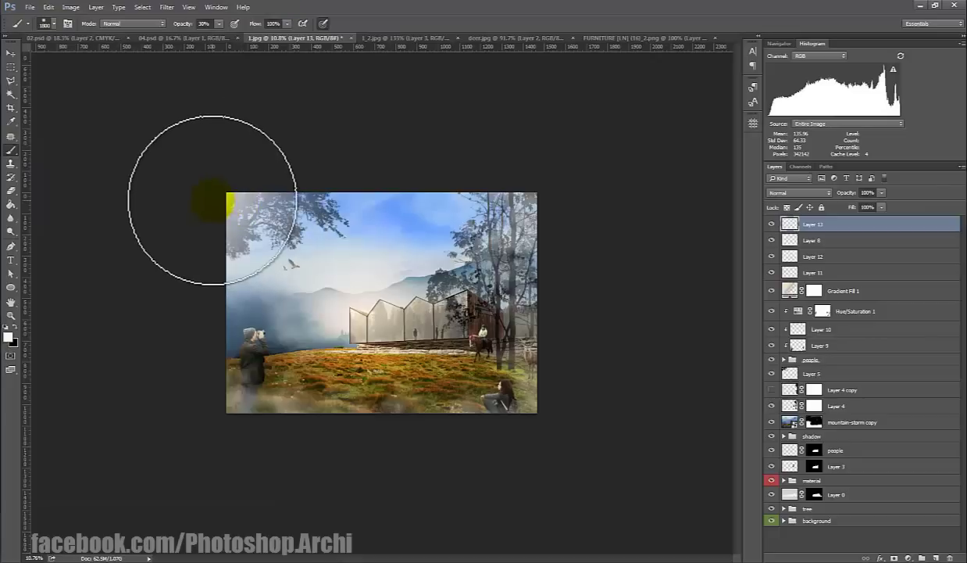
pyautogui.click(212, 185)
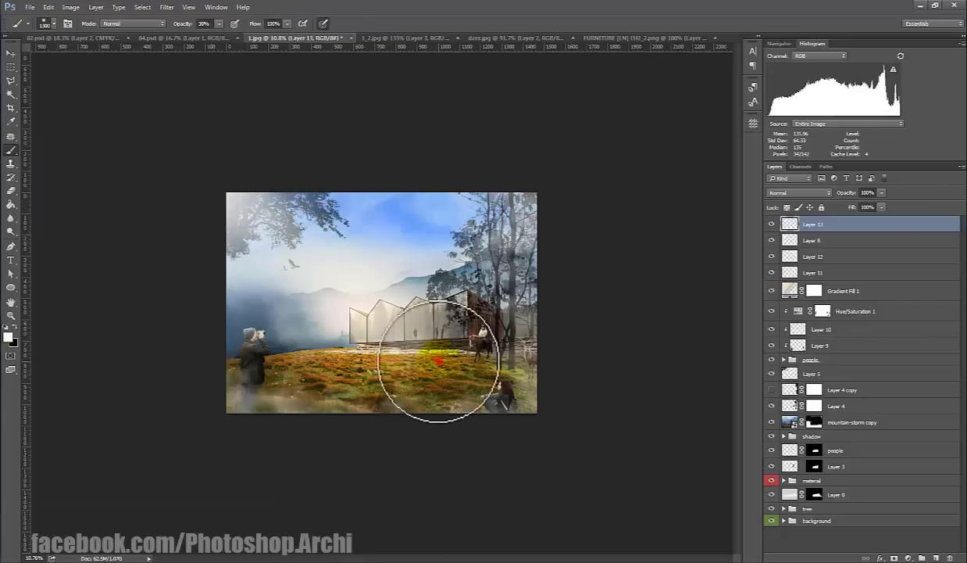
pyautogui.hotkey('ctrl', '+')
pyautogui.hotkey('ctrl', '-')
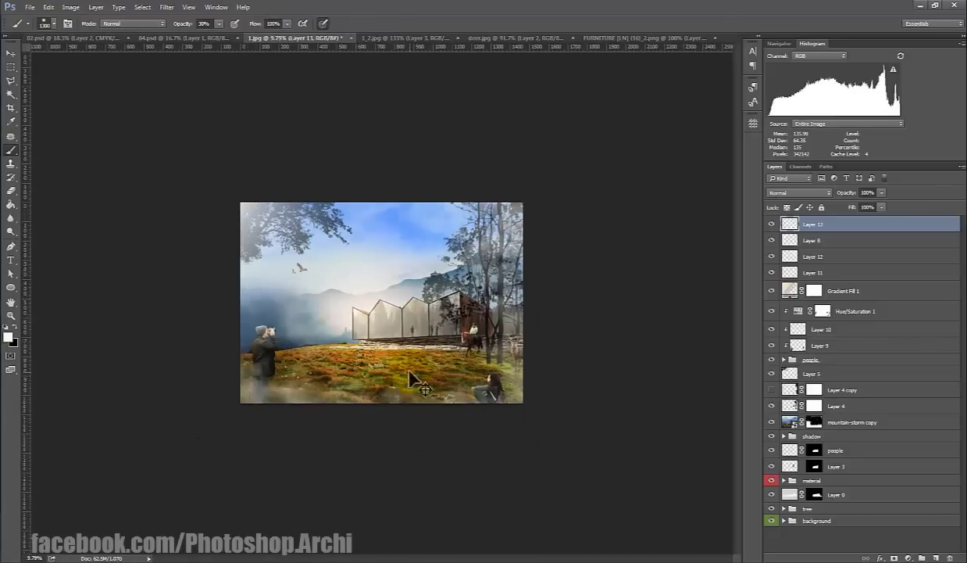
# Step: Stamp the visible scene into a new top Layer 13
pyautogui.press('v')
pyautogui.hotkey('ctrl', 'e')
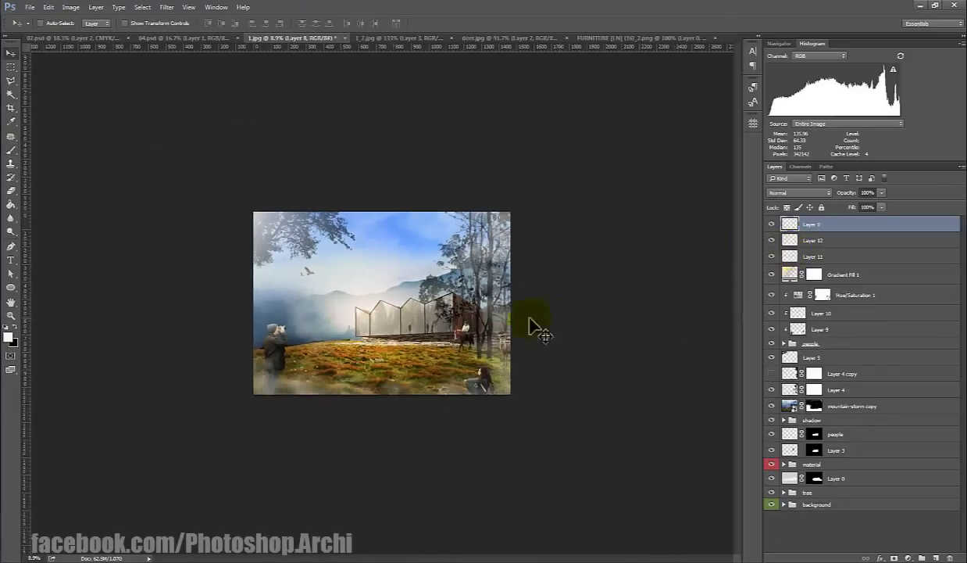
pyautogui.scroll(1, 512, 332)
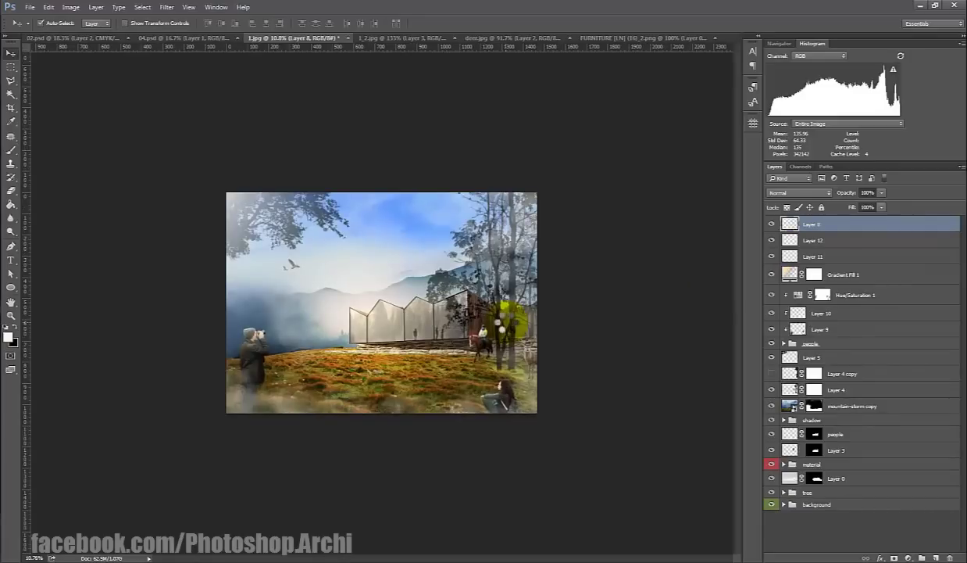
pyautogui.hotkey('ctrl', 'alt', 'shift', 'e')
pyautogui.click(167, 7)
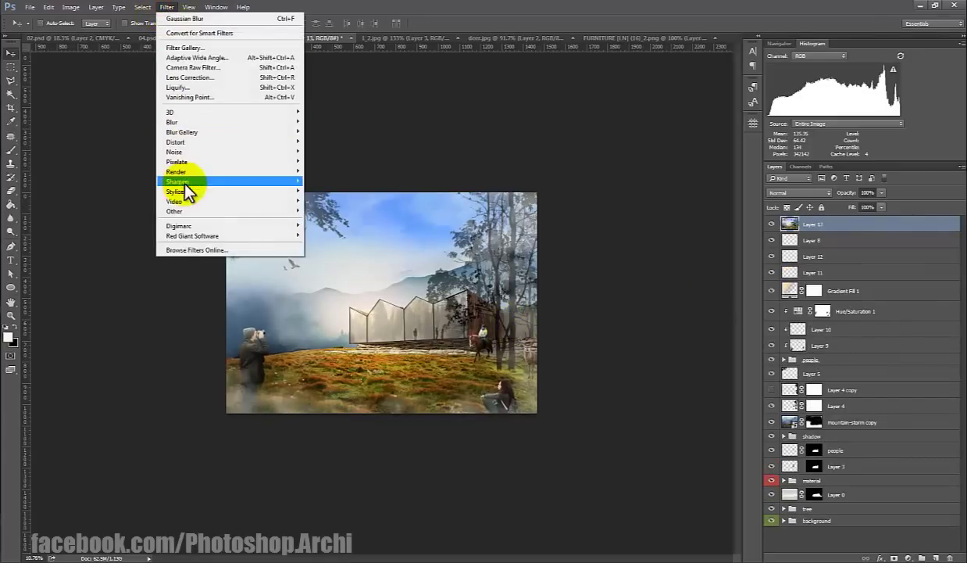
pyautogui.moveTo(177, 171)
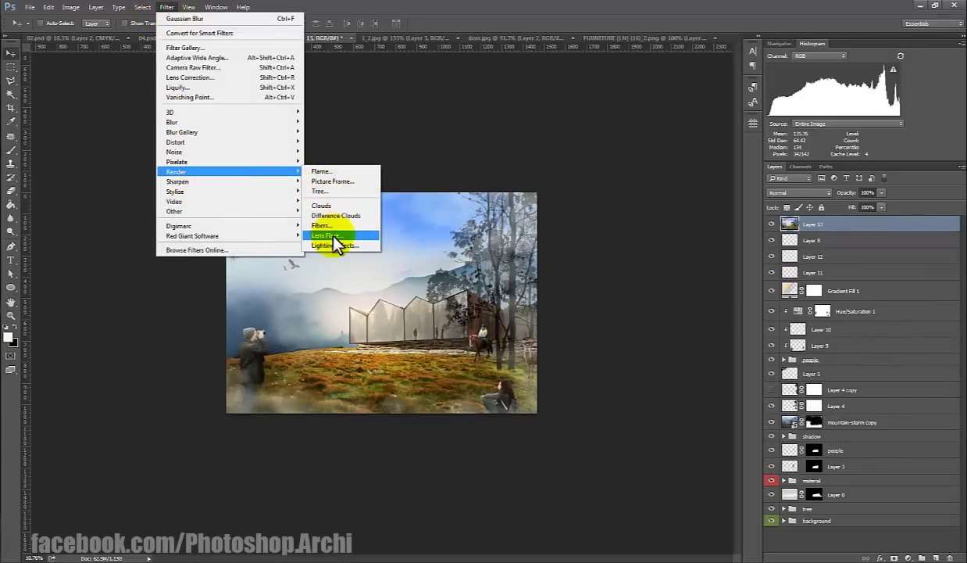
# Step: Apply a Lens Flare to the merged layer, centred toward the top-left
pyautogui.click(334, 236)
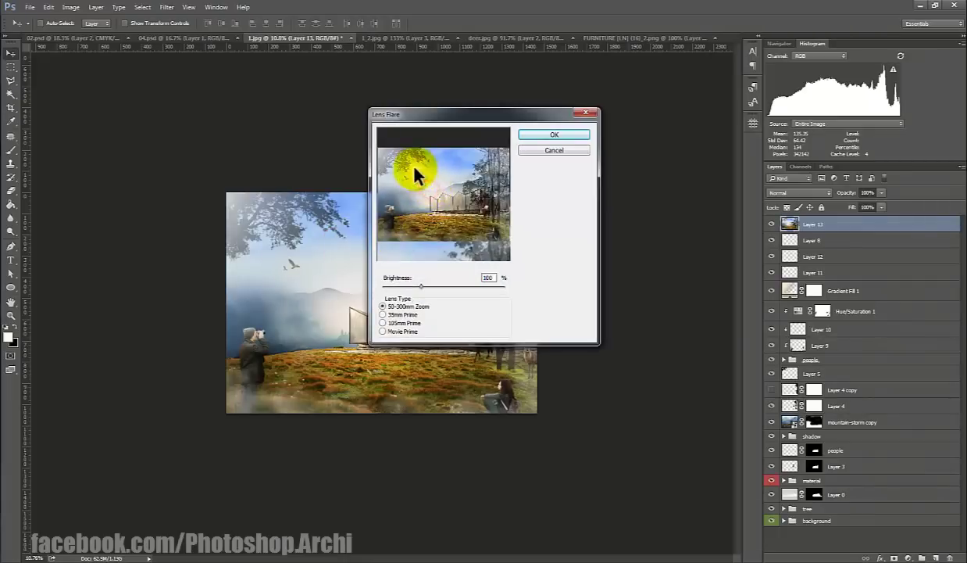
pyautogui.moveTo(414, 167); pyautogui.dragTo(399, 159)
pyautogui.moveTo(389, 156)
pyautogui.mouseDown()
pyautogui.moveTo(443, 205)
pyautogui.moveTo(383, 152)
pyautogui.mouseUp()
pyautogui.click(554, 135)
pyautogui.scroll(2, 456, 372)
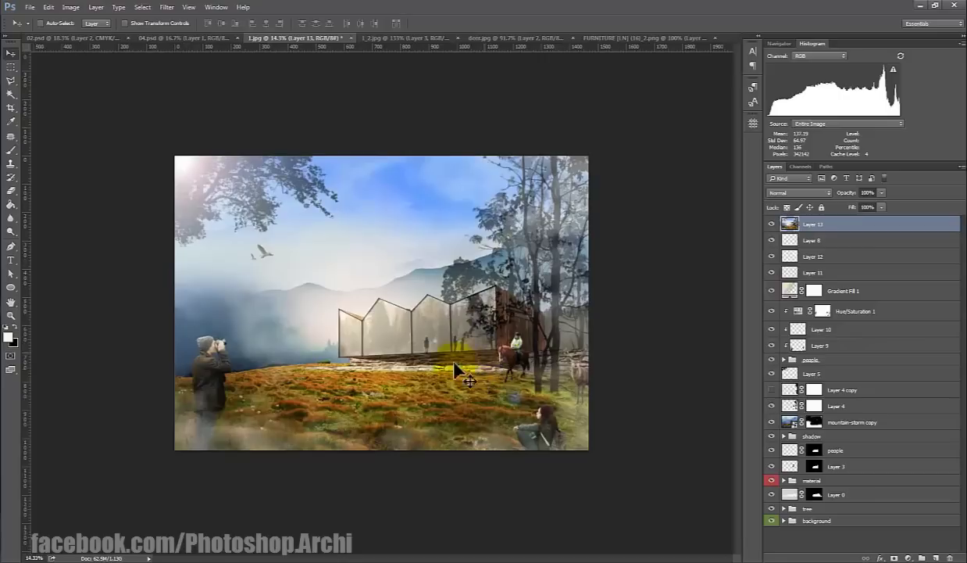
pyautogui.click(771, 224)
pyautogui.click(771, 224)
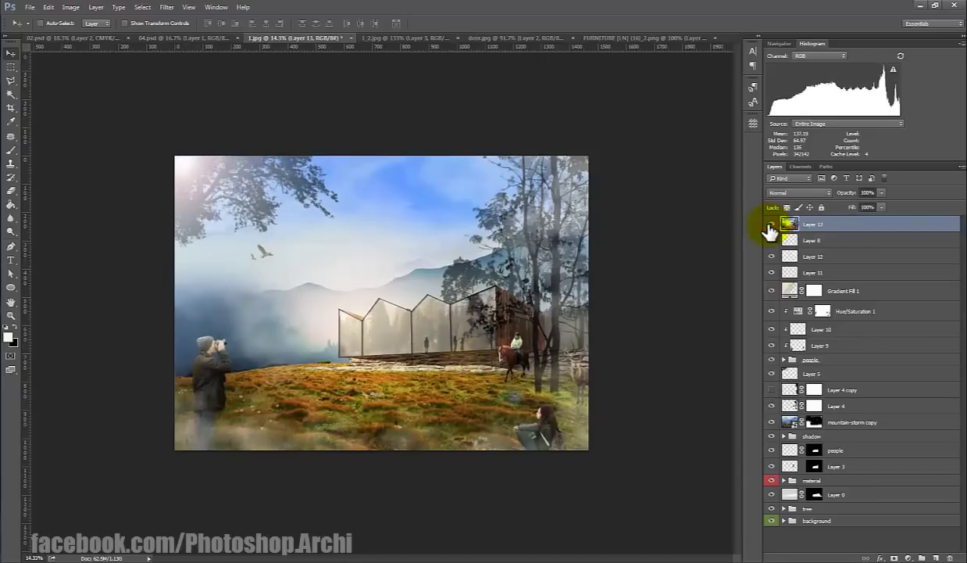
pyautogui.click(771, 224)
# Step: Hide the flared layer, then put a Lens Flare on a black-filled Layer 14 blended in Screen
pyautogui.click(813, 241)
pyautogui.click(936, 558)
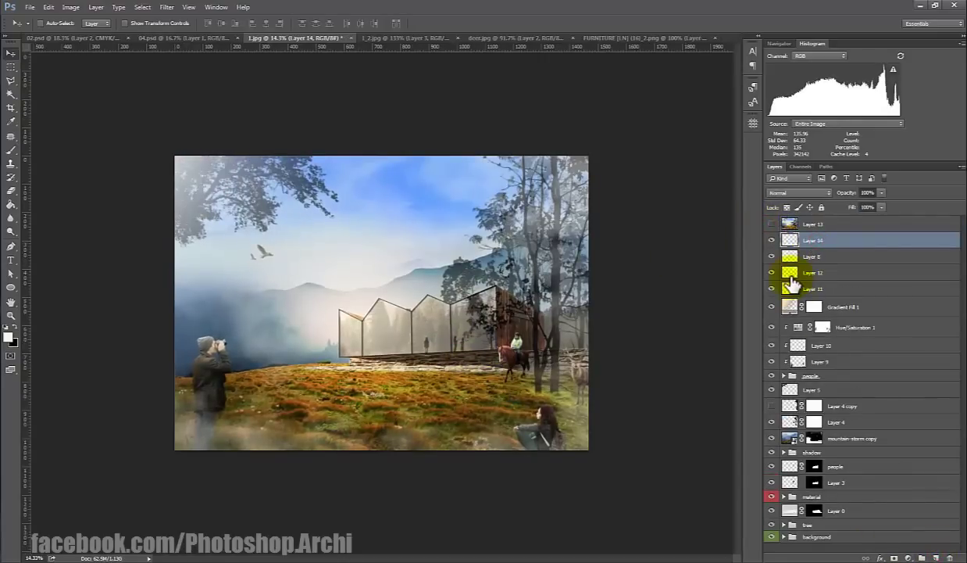
pyautogui.hotkey('ctrl', 'BackSpace')
pyautogui.click(167, 7)
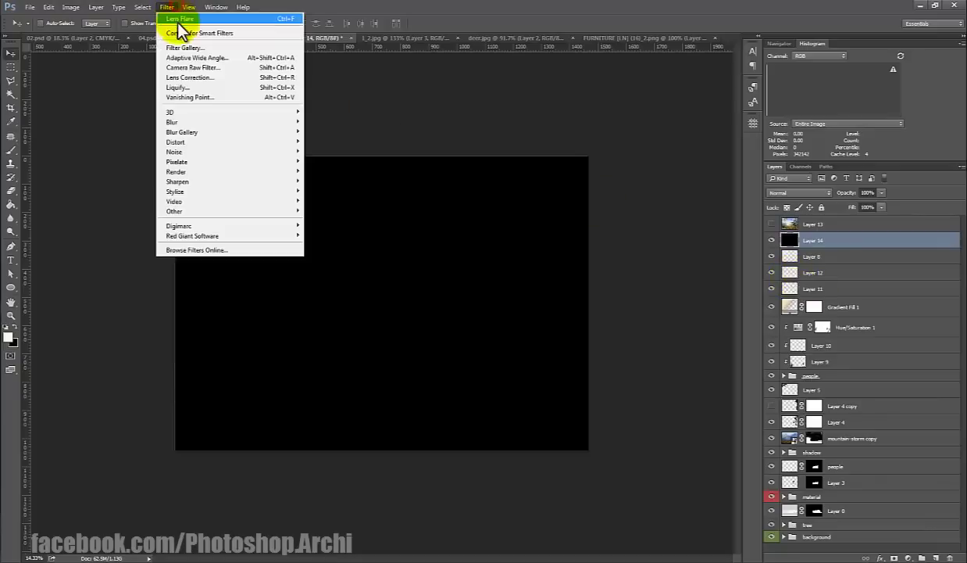
pyautogui.click(183, 30)
pyautogui.click(793, 193)
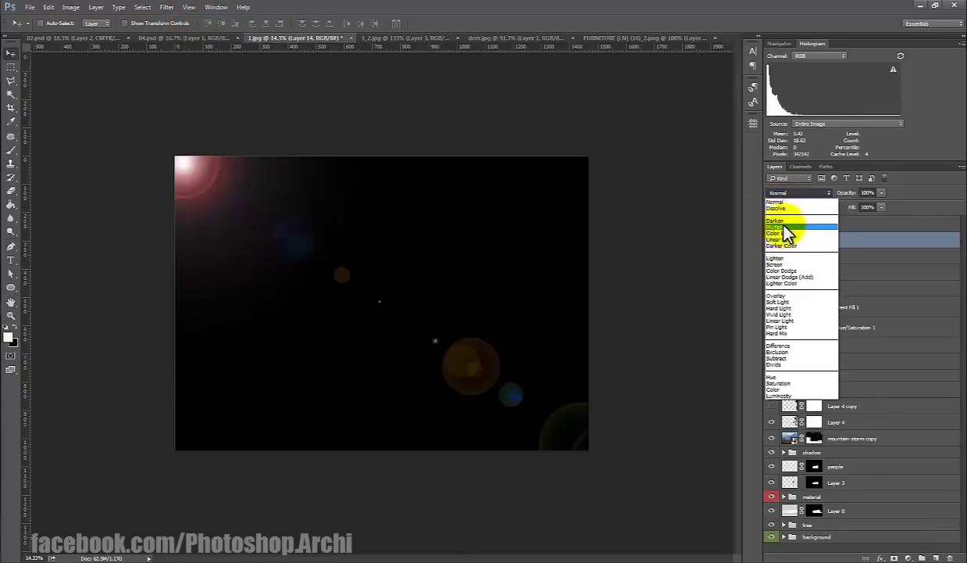
pyautogui.click(785, 265)
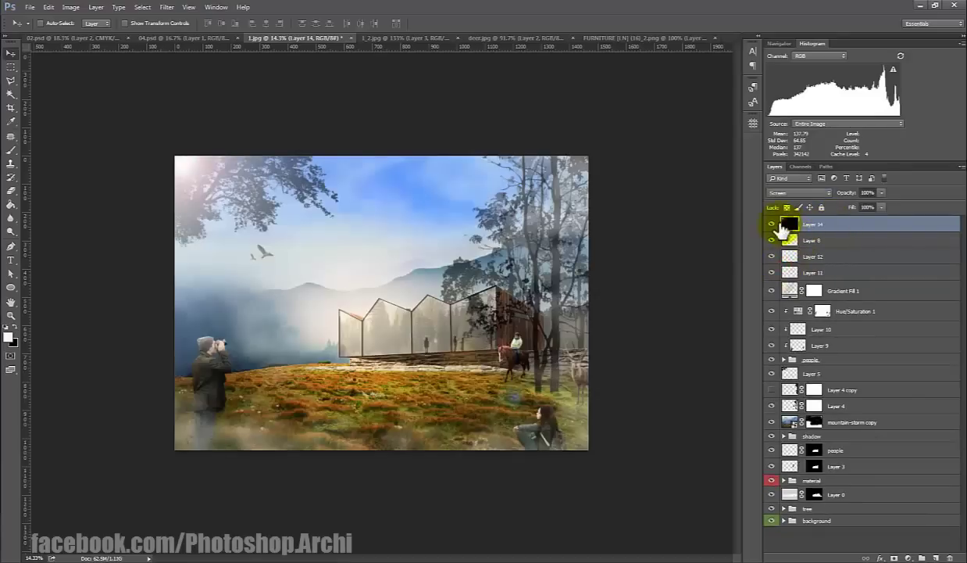
pyautogui.moveTo(414, 329)
pyautogui.mouseDown()
pyautogui.moveTo(482, 334)
pyautogui.moveTo(421, 320)
pyautogui.mouseUp()
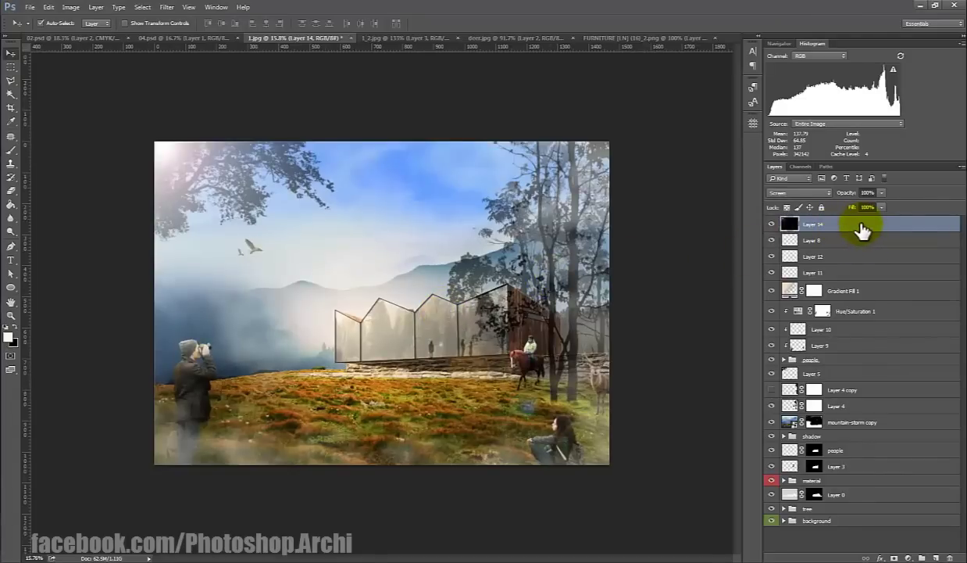
pyautogui.hotkey('ctrl', 'shift', 'alt', 'e')
# Step: Delete the merged layer and add a Curves 5 adjustment that brightens the image
pyautogui.press('Delete')
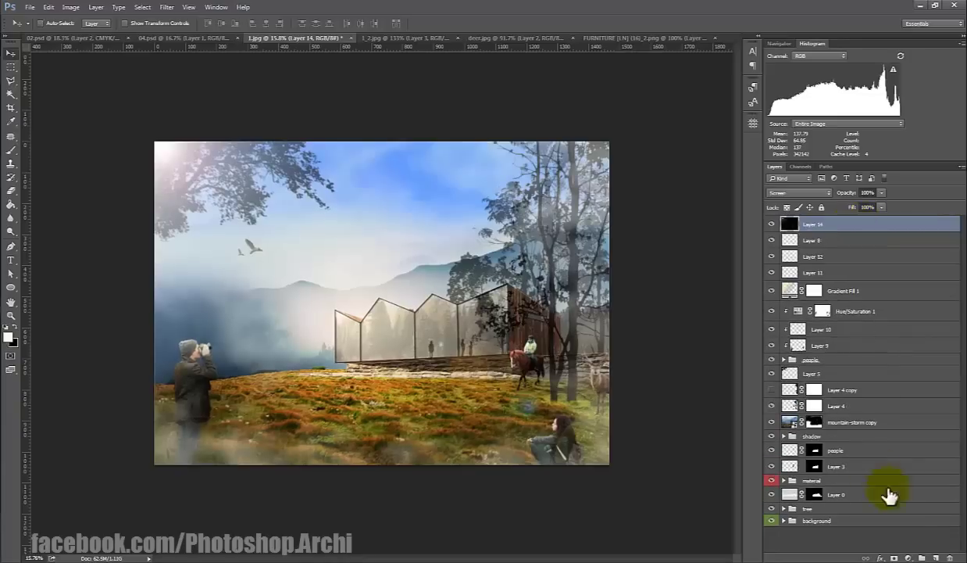
pyautogui.click(908, 557)
pyautogui.click(869, 390)
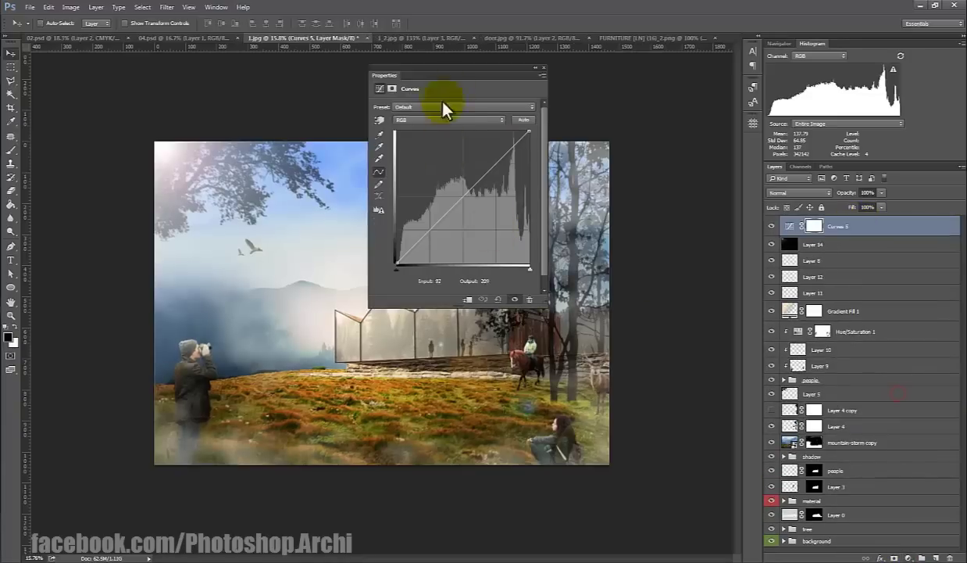
pyautogui.moveTo(427, 96); pyautogui.dragTo(618, 112)
pyautogui.moveTo(649, 215)
pyautogui.mouseDown()
pyautogui.moveTo(650, 201)
pyautogui.moveTo(645, 208)
pyautogui.mouseUp()
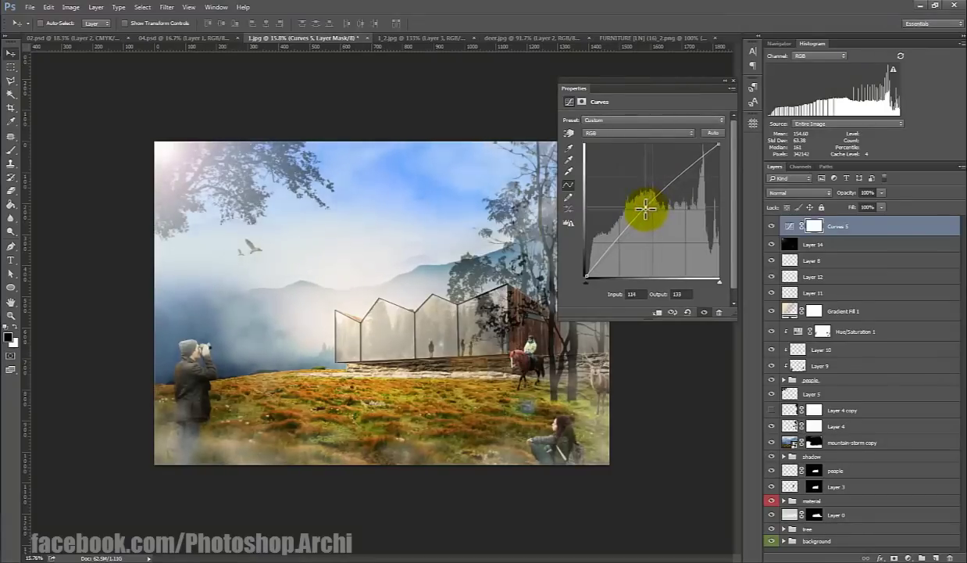
pyautogui.click(732, 80)
# Step: Lower Gradient Fill 1's opacity and widen its radial scale to 200%
pyautogui.click(772, 311)
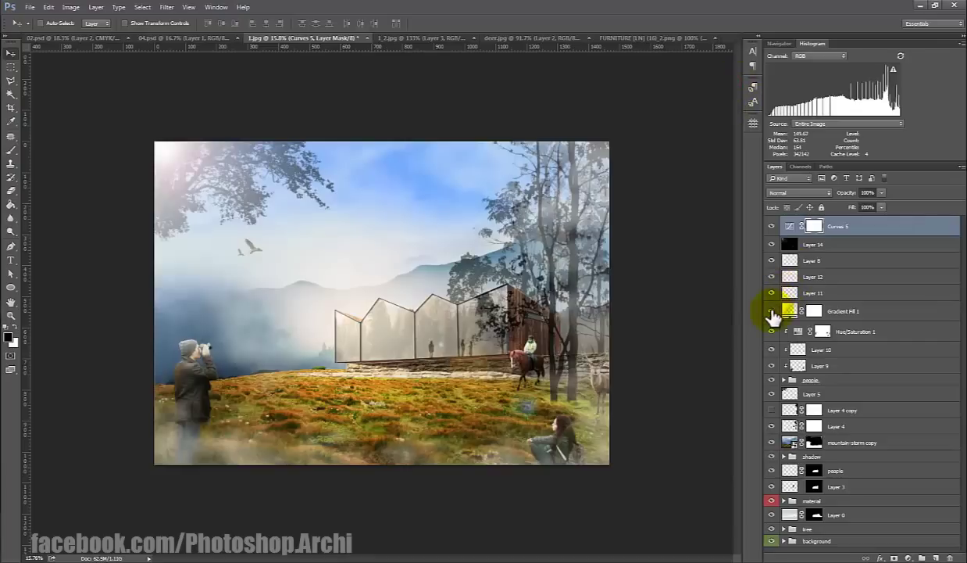
pyautogui.click(772, 311)
pyautogui.click(890, 310)
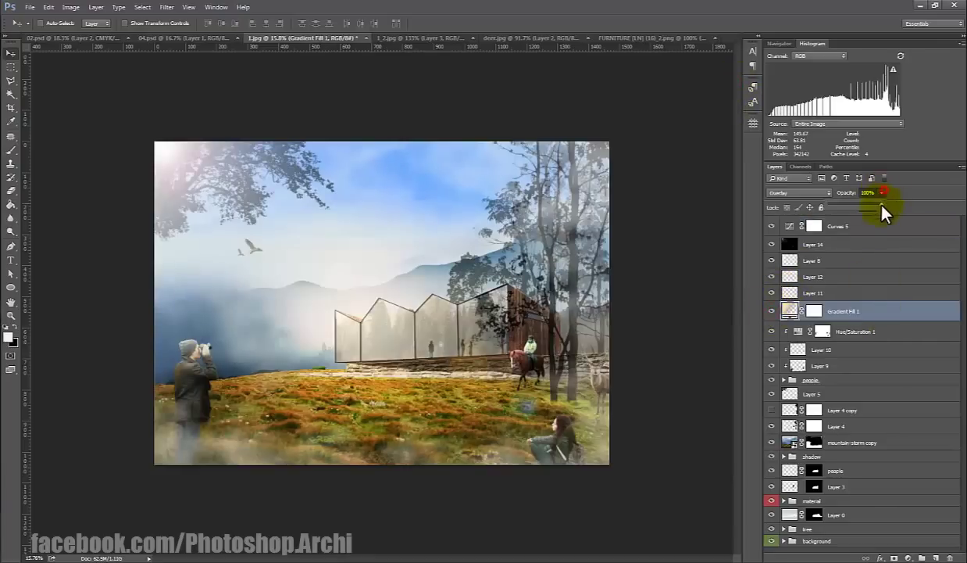
pyautogui.moveTo(873, 206); pyautogui.dragTo(871, 206)
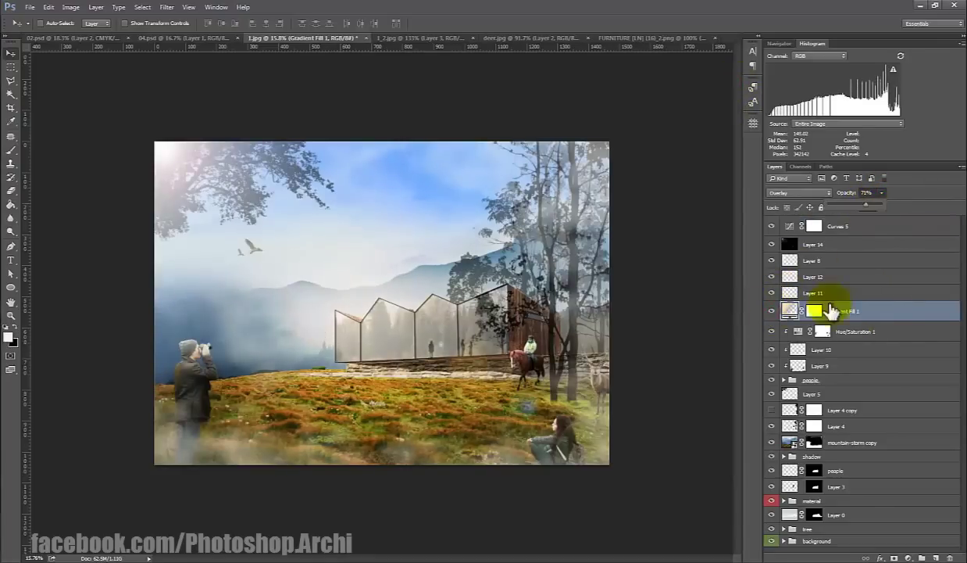
pyautogui.doubleClick(791, 310)
pyautogui.write('3')
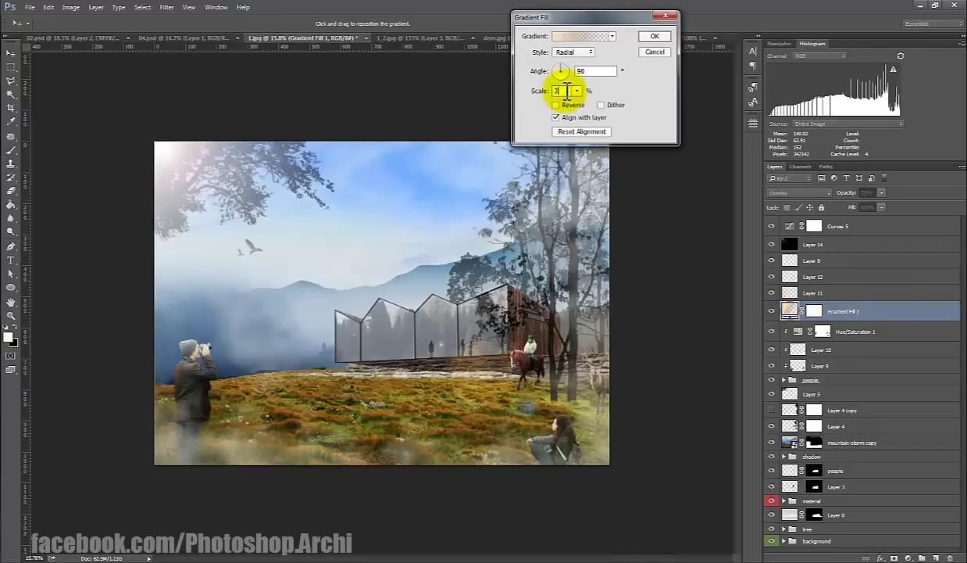
pyautogui.click(655, 36)
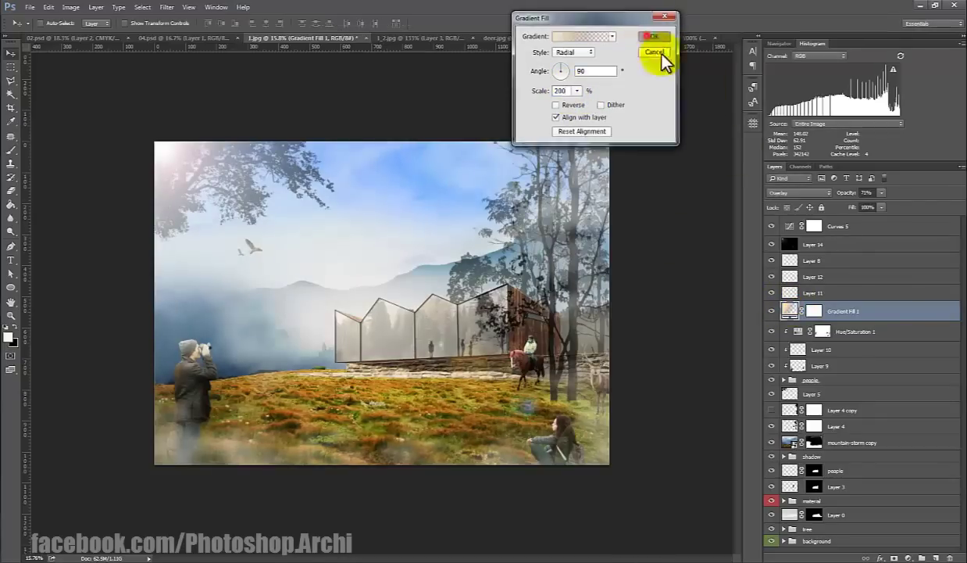
pyautogui.click(771, 310)
pyautogui.click(771, 310)
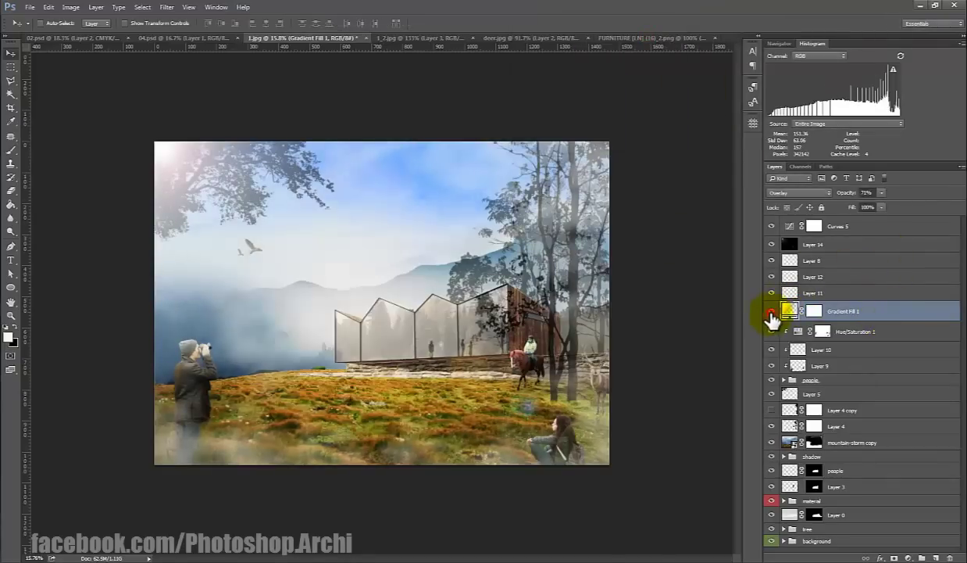
# Step: Toggle Curves 5 on and off to compare the image with and without it
pyautogui.click(814, 226)
pyautogui.click(771, 226)
pyautogui.click(771, 226)
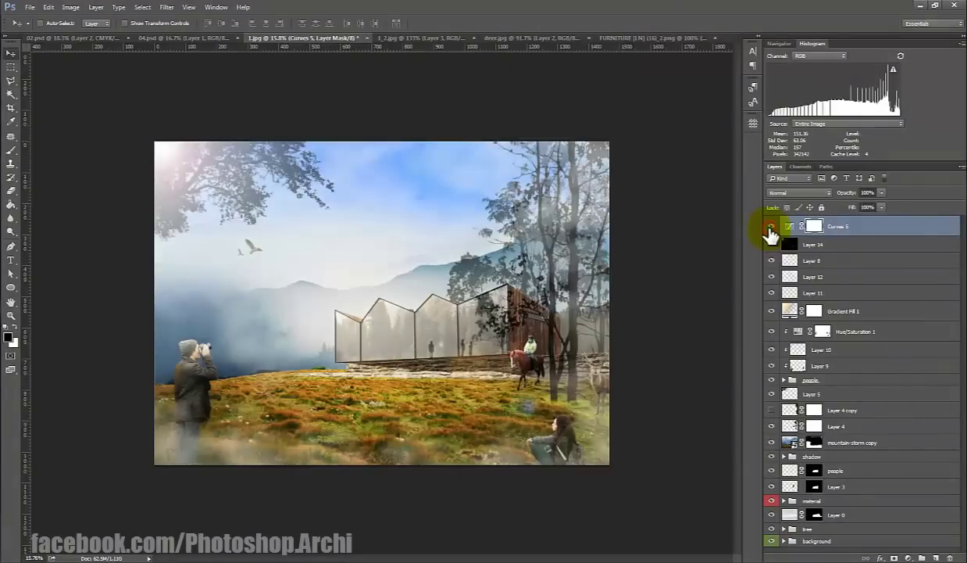
pyautogui.scroll(-2, 561, 312)
pyautogui.scroll(1, 557, 302)
pyautogui.scroll(-1, 557, 301)
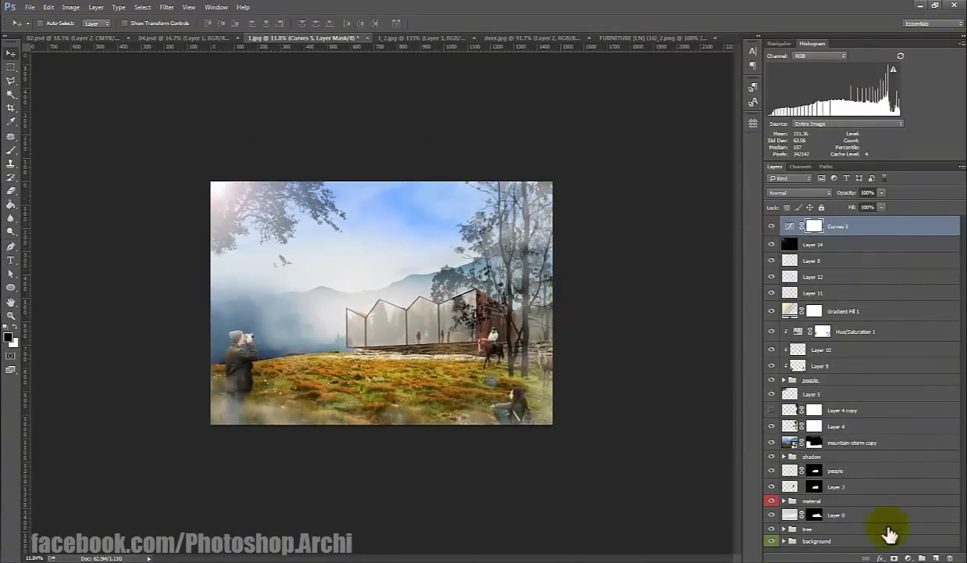
pyautogui.click(771, 226)
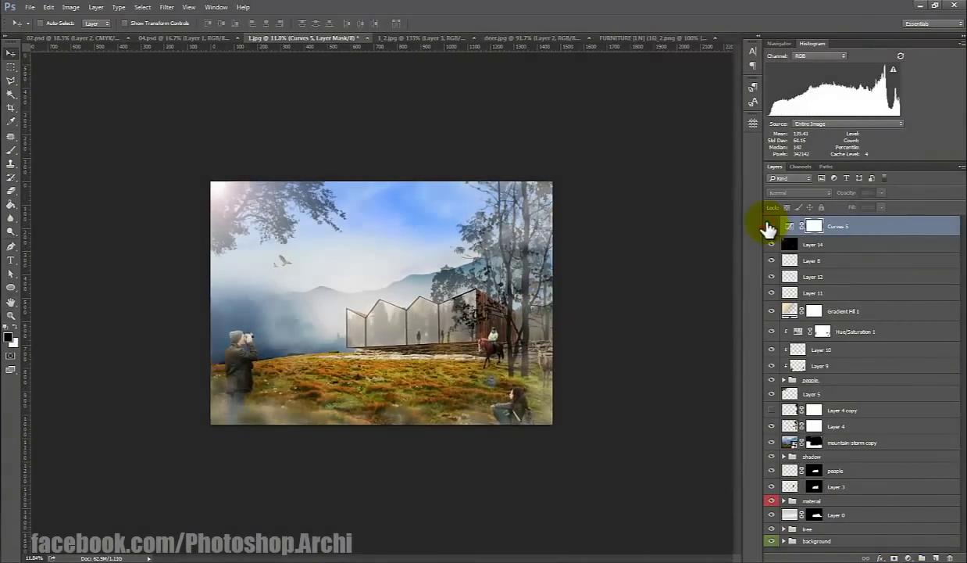
pyautogui.click(771, 226)
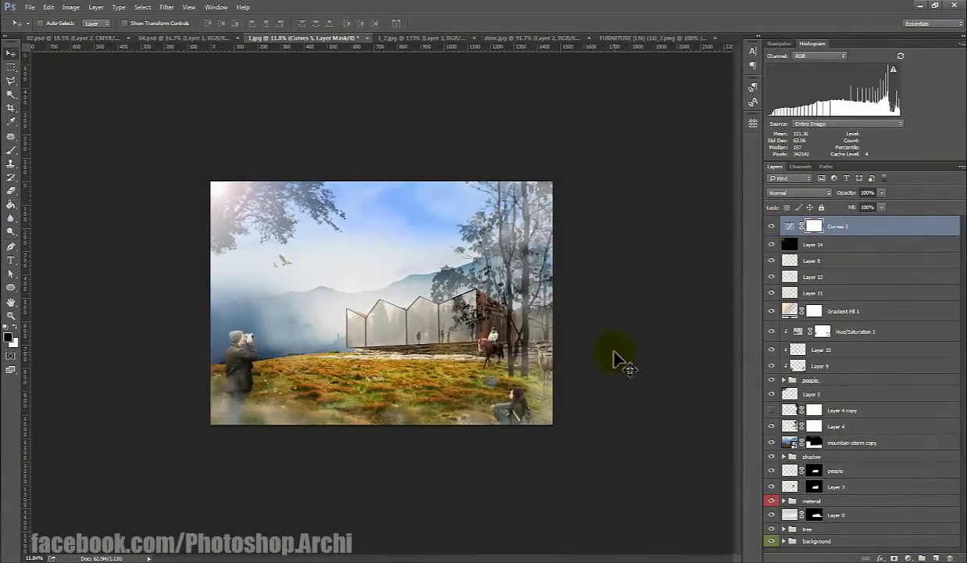
# Step: Paint the Curves 5 mask with a large soft brush across the top and upper right
pyautogui.press('b')
pyautogui.press(']')
pyautogui.press(']')
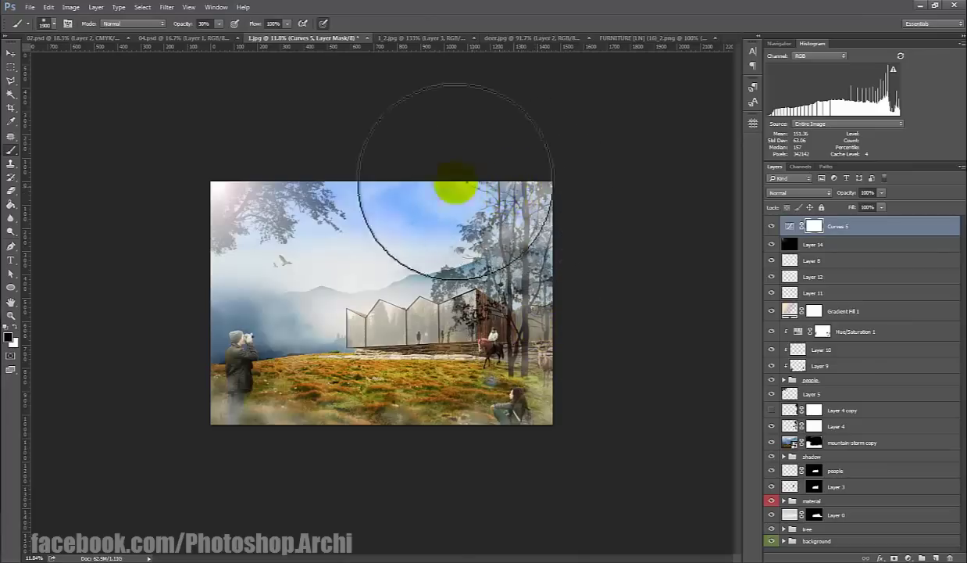
pyautogui.moveTo(455, 187)
pyautogui.mouseDown()
pyautogui.moveTo(540, 205)
pyautogui.moveTo(572, 323)
pyautogui.moveTo(443, 470)
pyautogui.moveTo(221, 408)
pyautogui.moveTo(226, 173)
pyautogui.moveTo(266, 248)
pyautogui.mouseUp()
pyautogui.moveTo(464, 436)
pyautogui.mouseDown()
pyautogui.moveTo(566, 231)
pyautogui.moveTo(540, 225)
pyautogui.mouseUp()
pyautogui.press('v')
pyautogui.click(772, 226)
pyautogui.click(772, 226)
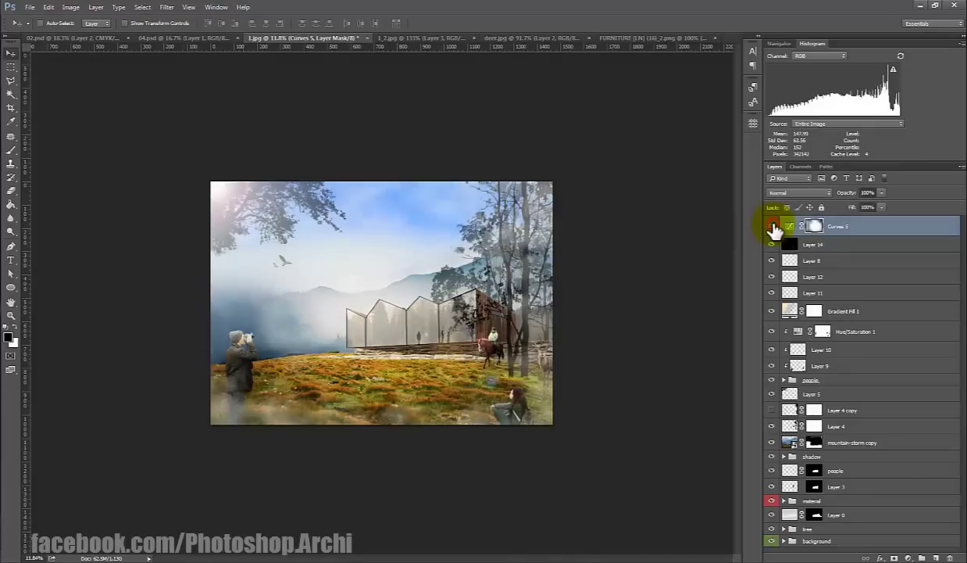
pyautogui.click(773, 226)
pyautogui.click(772, 227)
# Step: Add a Curves 6 adjustment with an S-curve for extra contrast
pyautogui.click(908, 557)
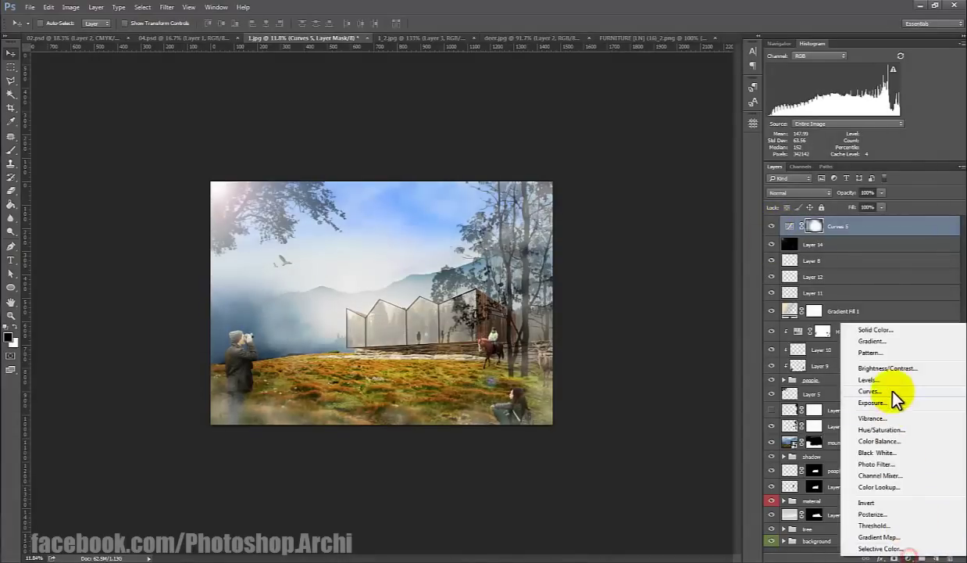
pyautogui.click(893, 392)
pyautogui.click(653, 209)
pyautogui.moveTo(673, 185); pyautogui.dragTo(683, 175)
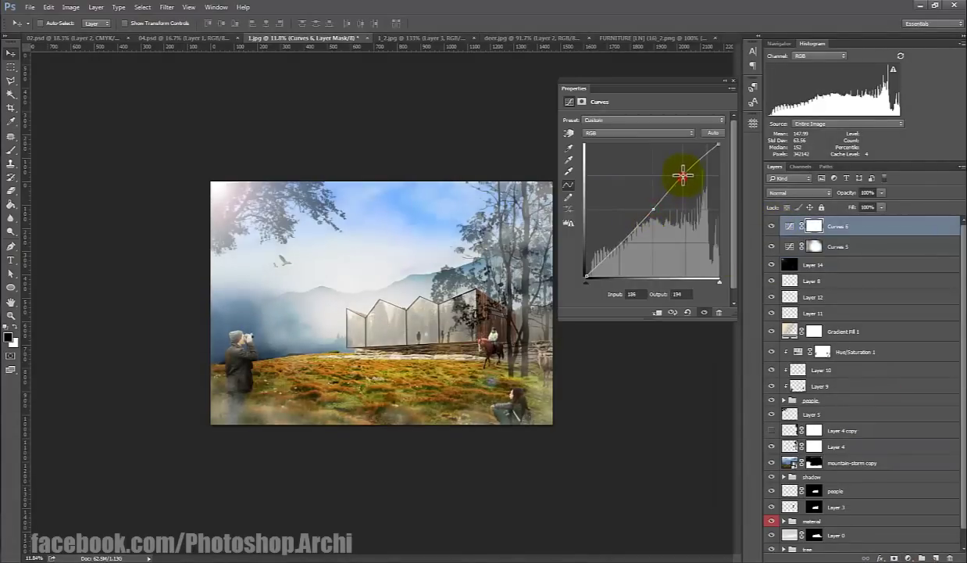
pyautogui.click(732, 80)
# Step: Add Color Balance 1: midtones toward red, highlights red +6/blue +10, shadows cyan -7/blue +12
pyautogui.click(908, 556)
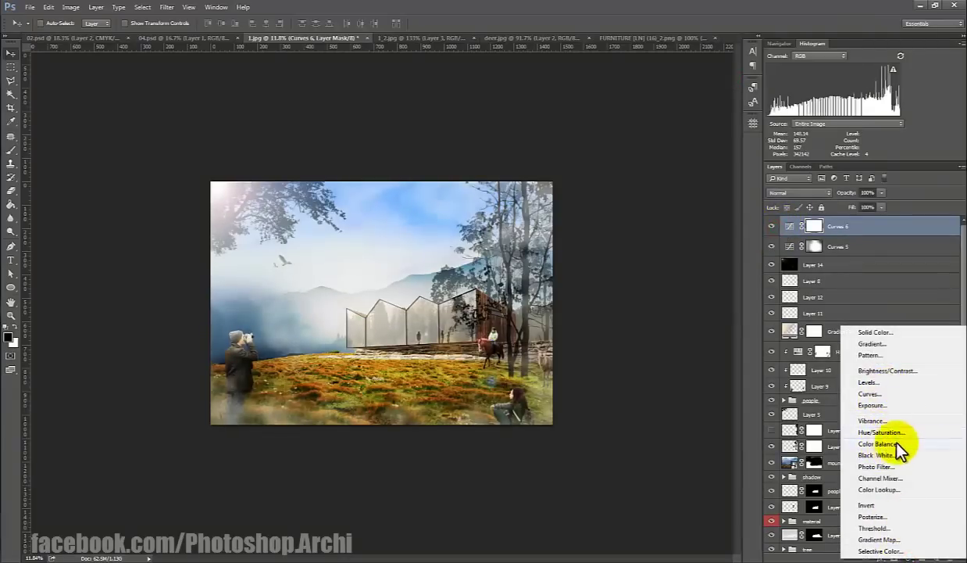
pyautogui.click(879, 443)
pyautogui.moveTo(643, 145)
pyautogui.mouseDown()
pyautogui.moveTo(635, 143)
pyautogui.moveTo(631, 165)
pyautogui.mouseUp()
pyautogui.click(642, 120)
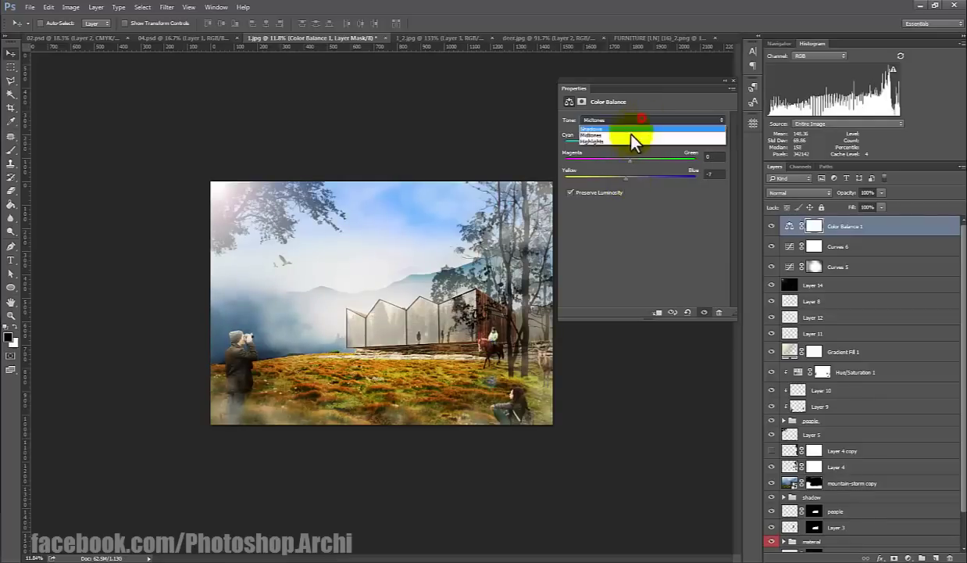
pyautogui.click(634, 135)
pyautogui.moveTo(630, 179); pyautogui.dragTo(635, 178)
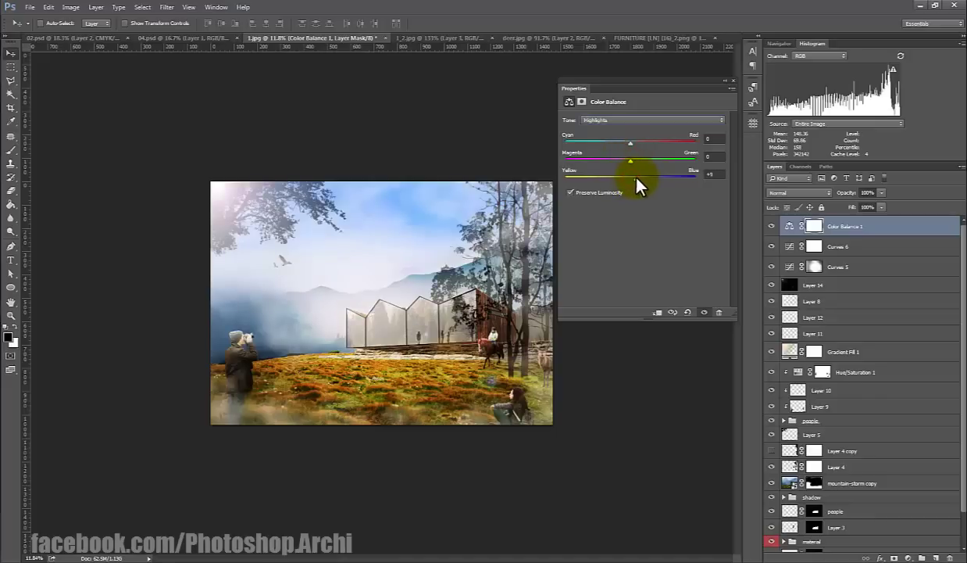
pyautogui.moveTo(630, 143); pyautogui.dragTo(634, 143)
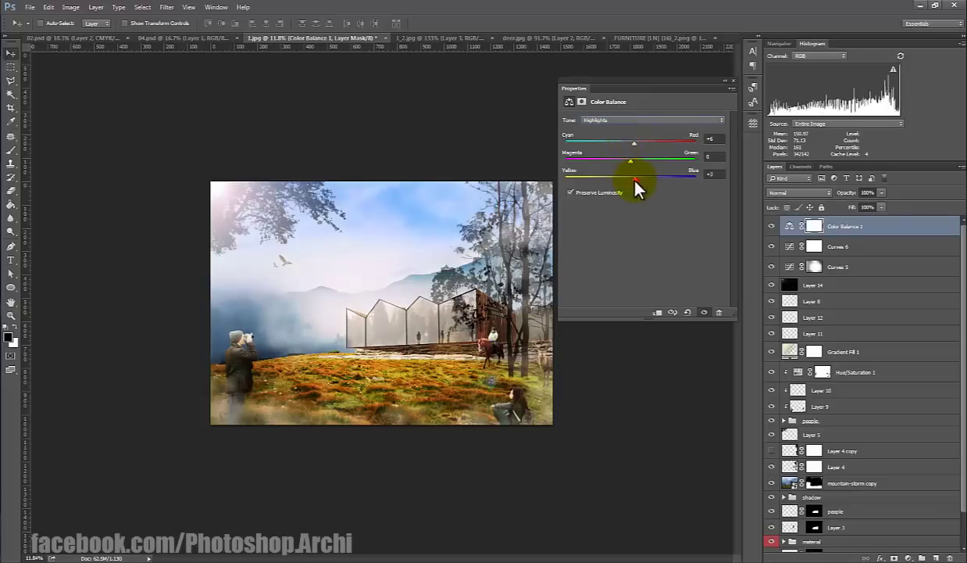
pyautogui.moveTo(636, 178); pyautogui.dragTo(639, 178)
pyautogui.click(636, 120)
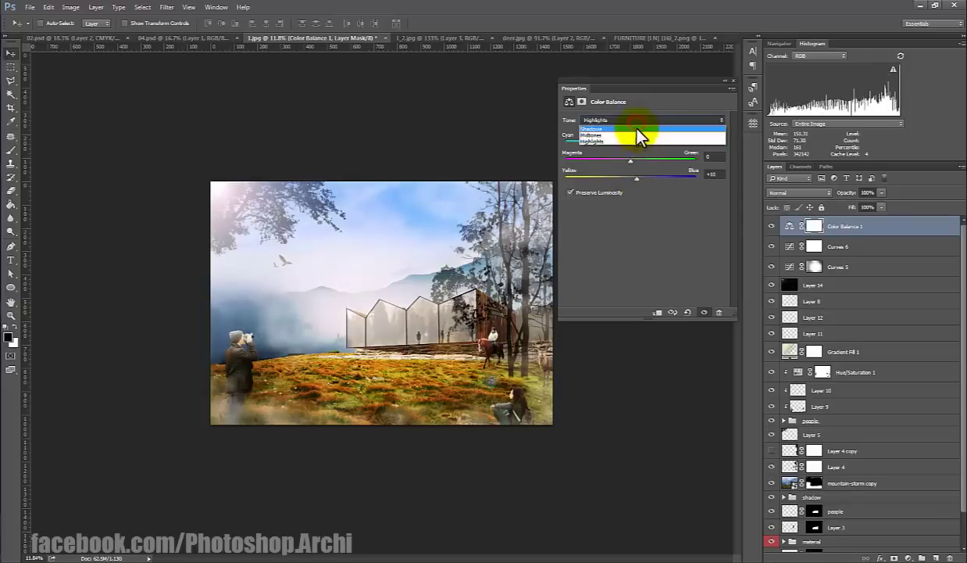
pyautogui.click(634, 115)
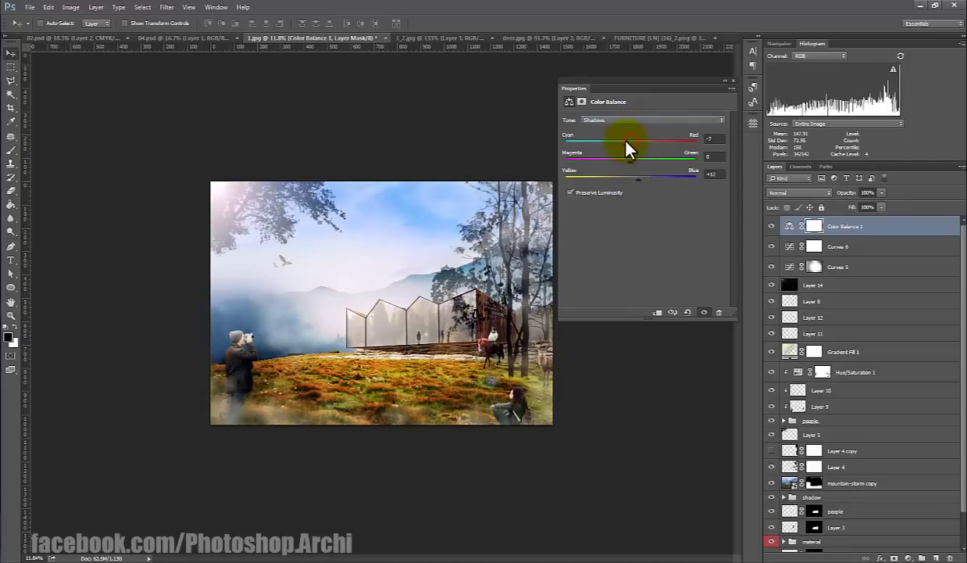
pyautogui.click(733, 79)
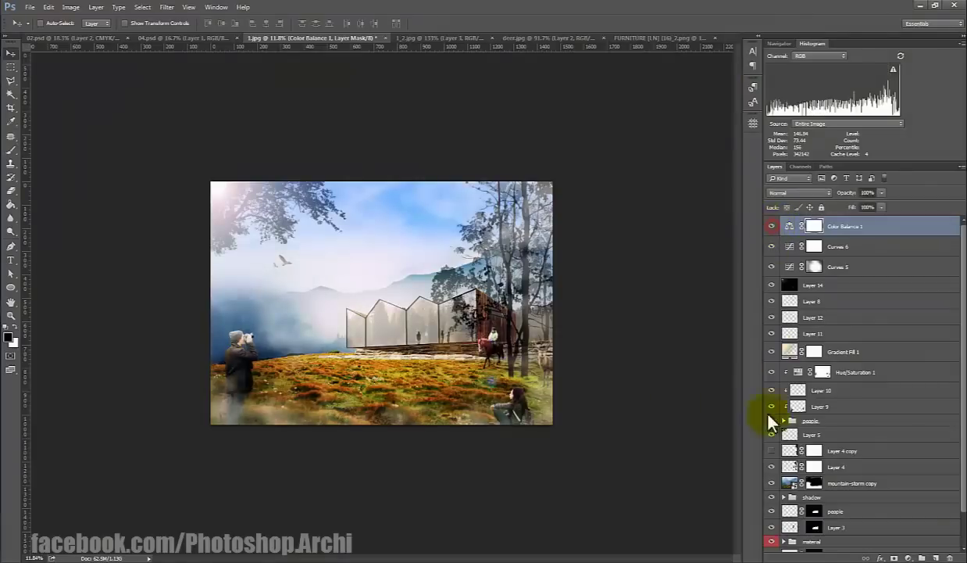
pyautogui.hotkey('ctrl', '+')
# Step: Add a Hue/Saturation adjustment layer with Saturation set to -21
pyautogui.click(909, 556)
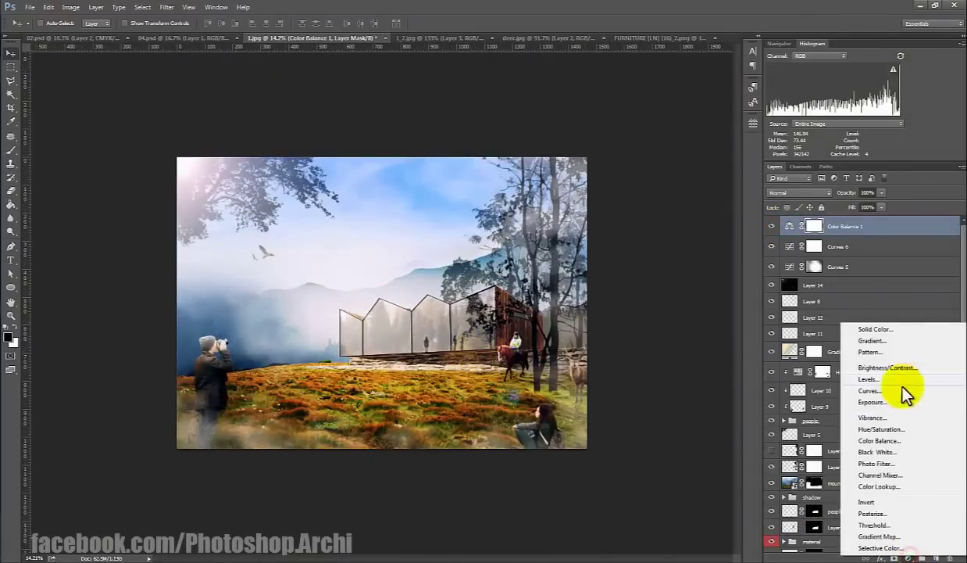
pyautogui.click(897, 438)
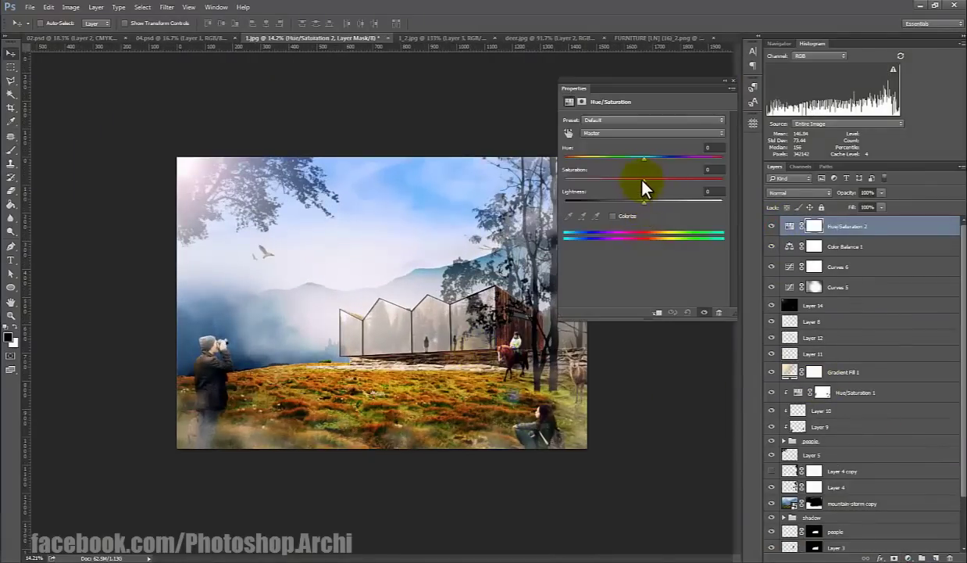
pyautogui.moveTo(643, 181); pyautogui.dragTo(627, 181)
pyautogui.click(731, 80)
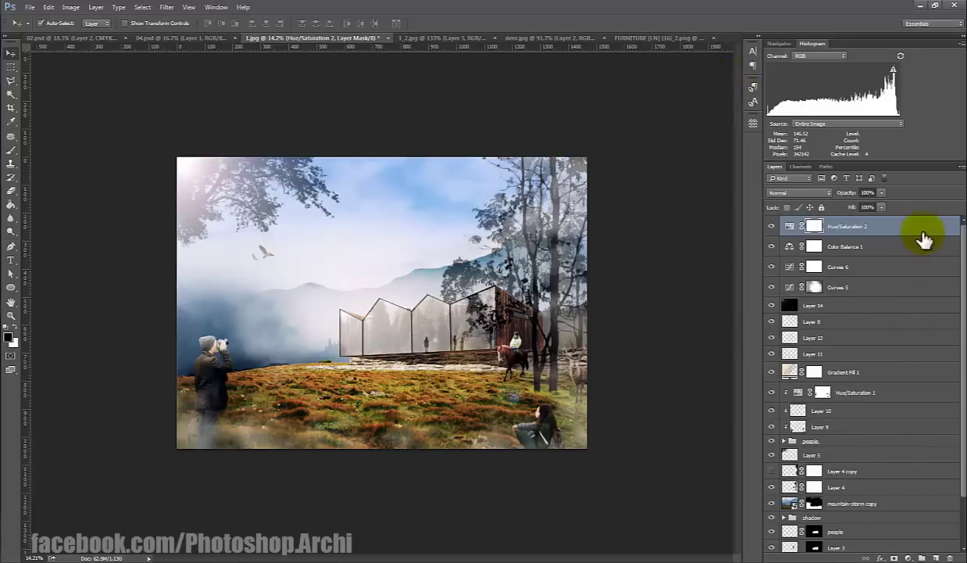
# Step: Stamp all visible layers into Layer 15 and convert it to a smart object
pyautogui.hotkey('ctrl', 'shift', 'alt', 'e')
pyautogui.rightClick(847, 224)
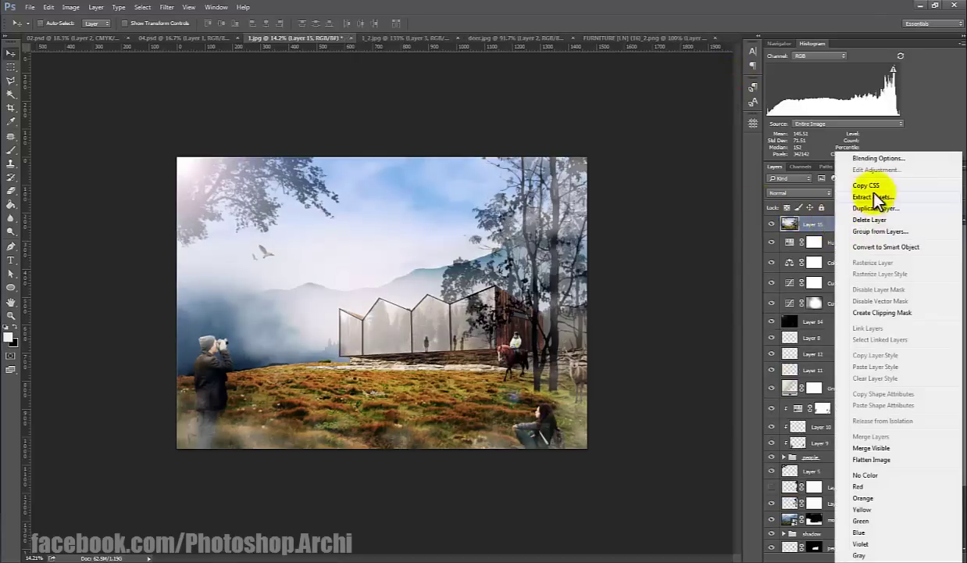
pyautogui.click(889, 248)
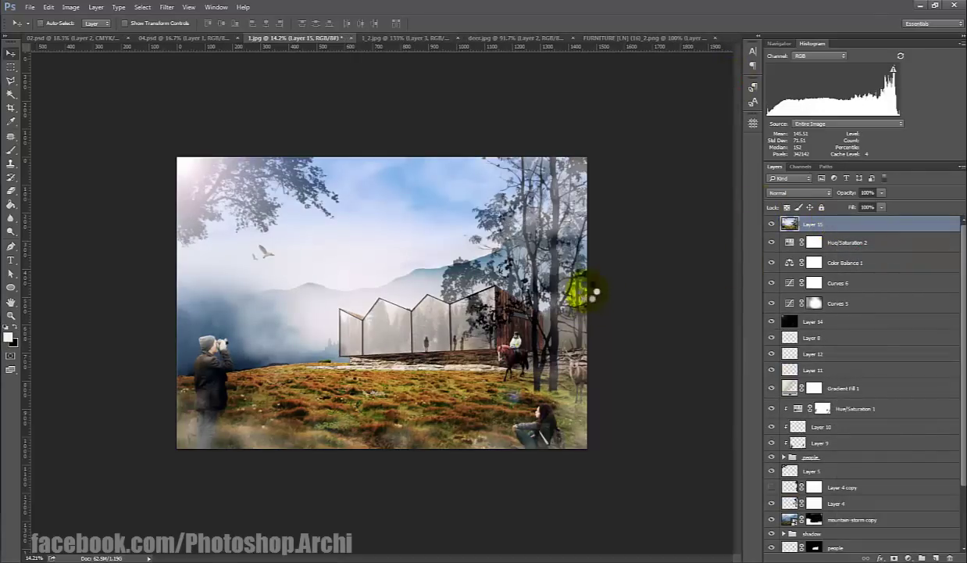
pyautogui.scroll(-2, 536, 309)
pyautogui.scroll(2, 485, 298)
pyautogui.scroll(-1, 503, 261)
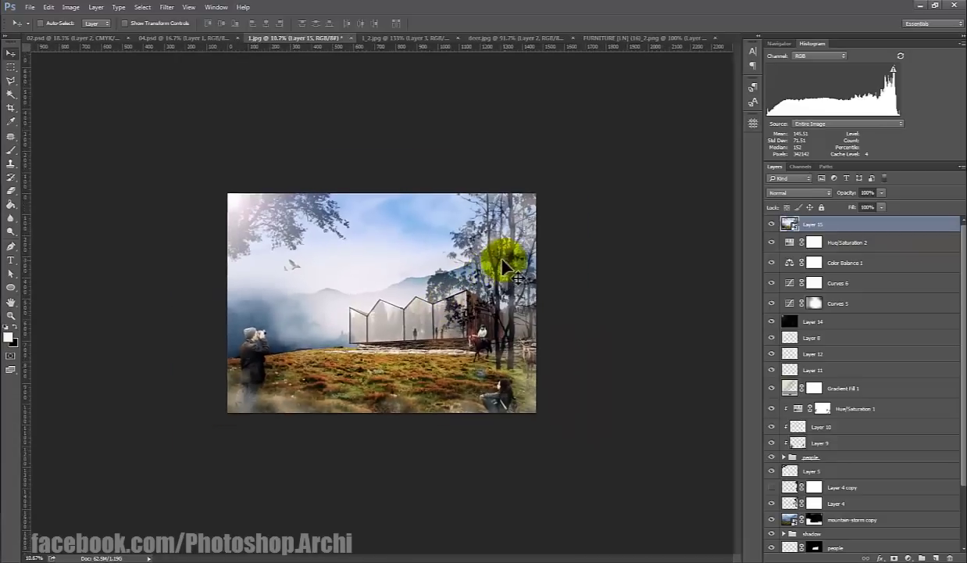
pyautogui.scroll(1, 536, 181)
pyautogui.scroll(-3, 506, 218)
pyautogui.scroll(1, 506, 225)
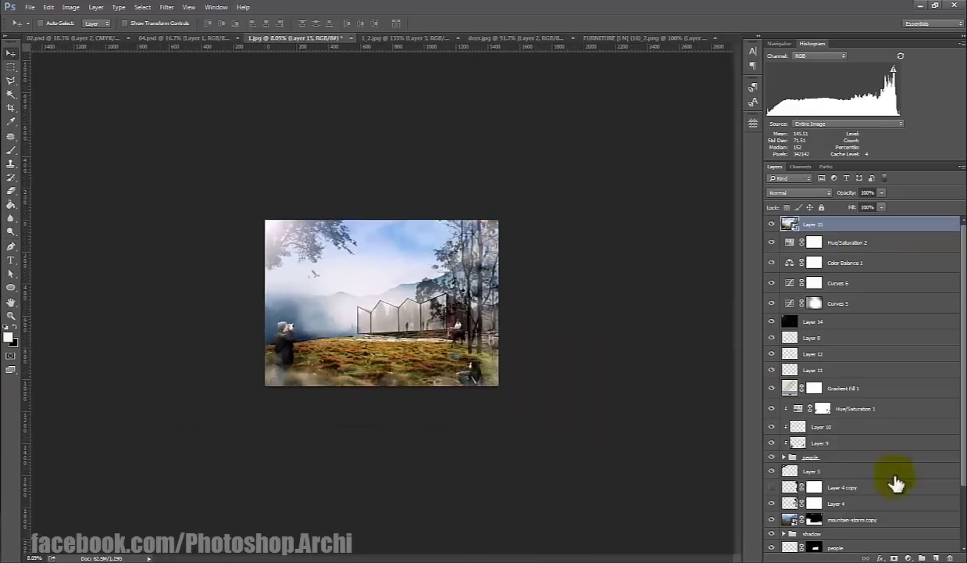
# Step: Add a new layer with a large black brush, then delete the empty Layer 16
pyautogui.click(936, 557)
pyautogui.press('b')
pyautogui.click(14, 327)
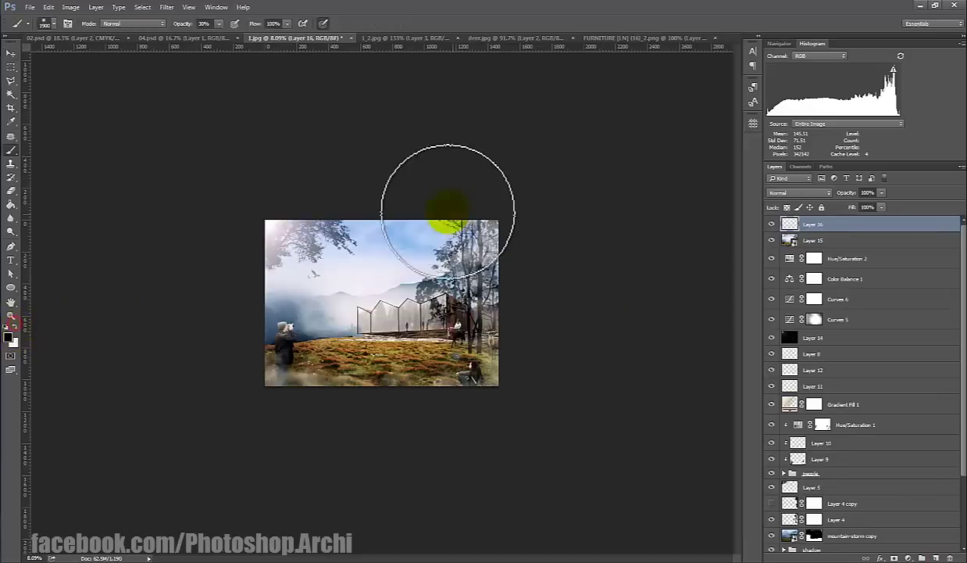
pyautogui.scroll(2, 469, 211)
pyautogui.press(']')
pyautogui.press(']')
pyautogui.press(']')
pyautogui.press(']')
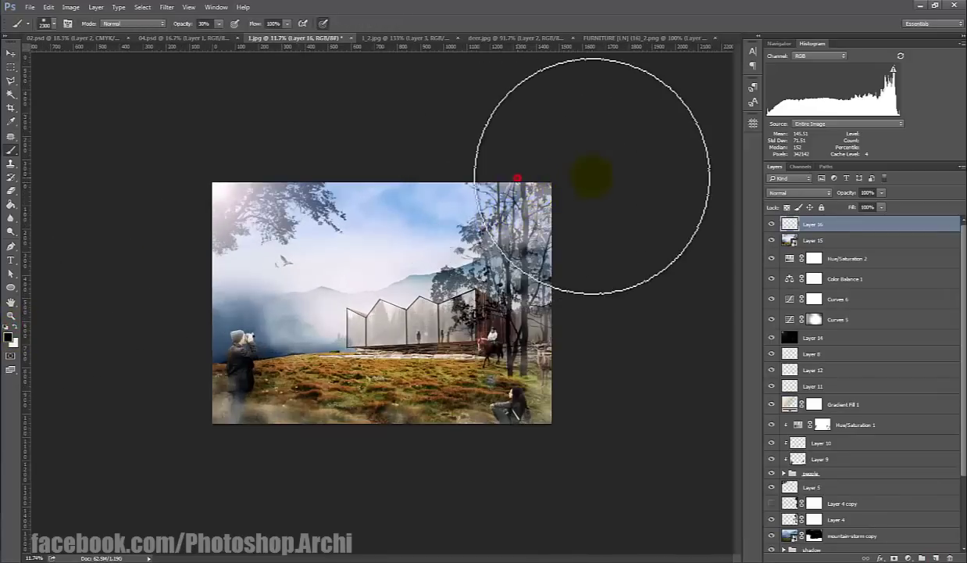
pyautogui.press('v')
pyautogui.press('Delete')
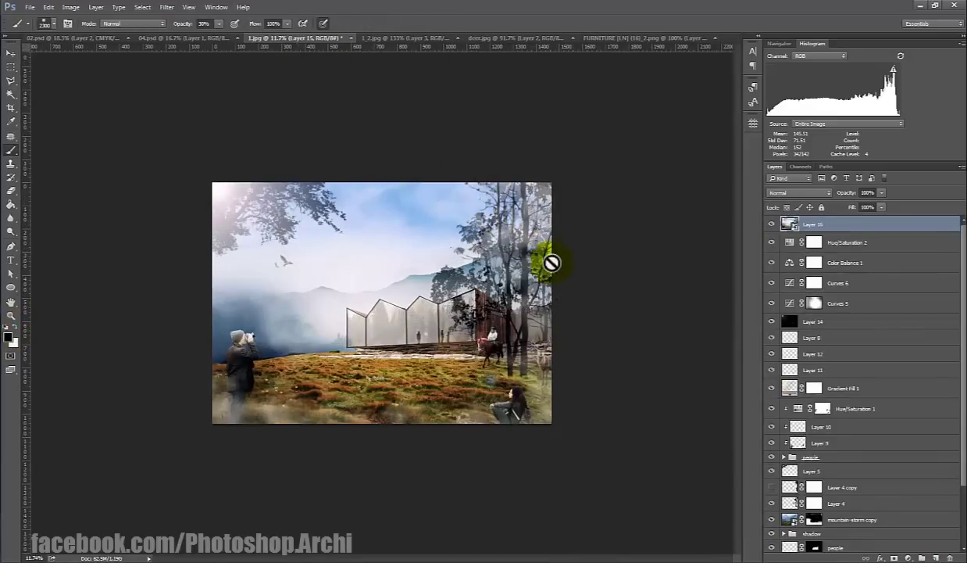
pyautogui.click(165, 9)
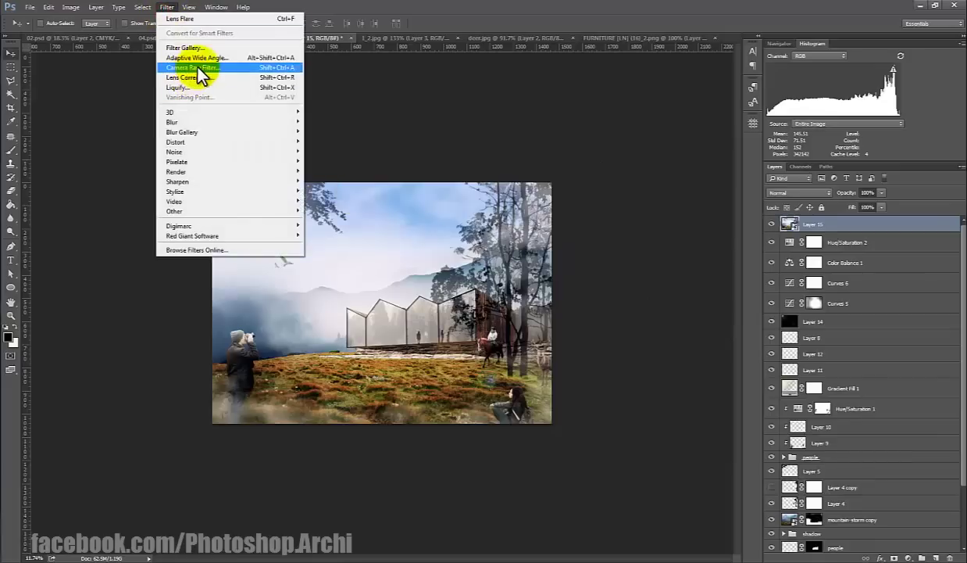
# Step: In the Camera Raw Filter, set Temperature -9, Tint +7 and Contrast +8
pyautogui.click(197, 66)
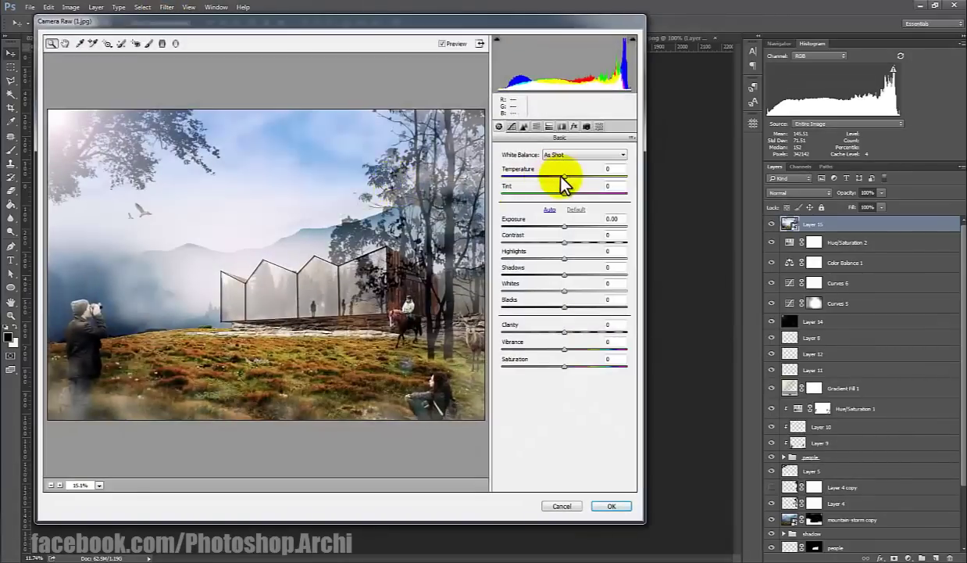
pyautogui.moveTo(563, 177)
pyautogui.mouseDown()
pyautogui.moveTo(577, 177)
pyautogui.moveTo(559, 176)
pyautogui.mouseUp()
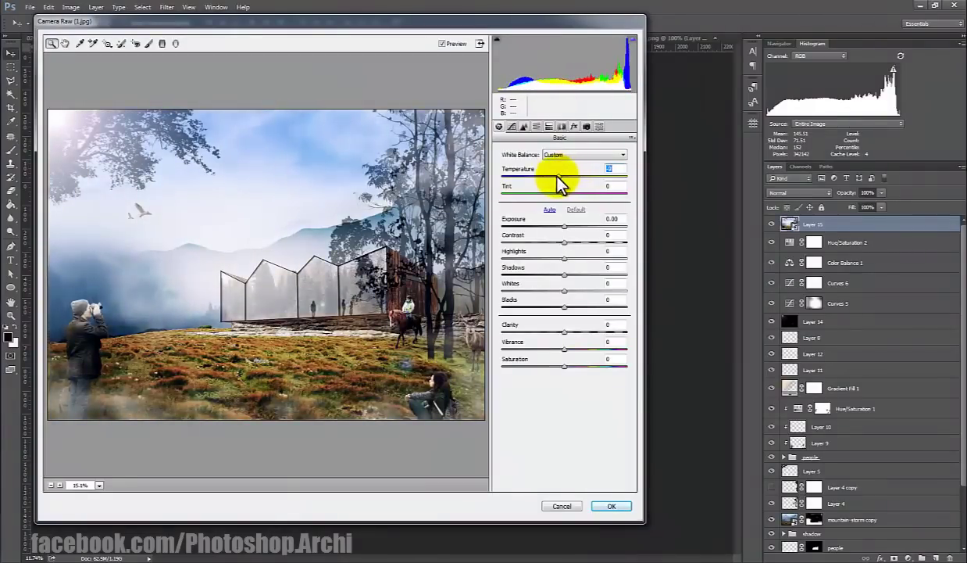
pyautogui.click(566, 192)
pyautogui.moveTo(560, 226); pyautogui.dragTo(565, 227)
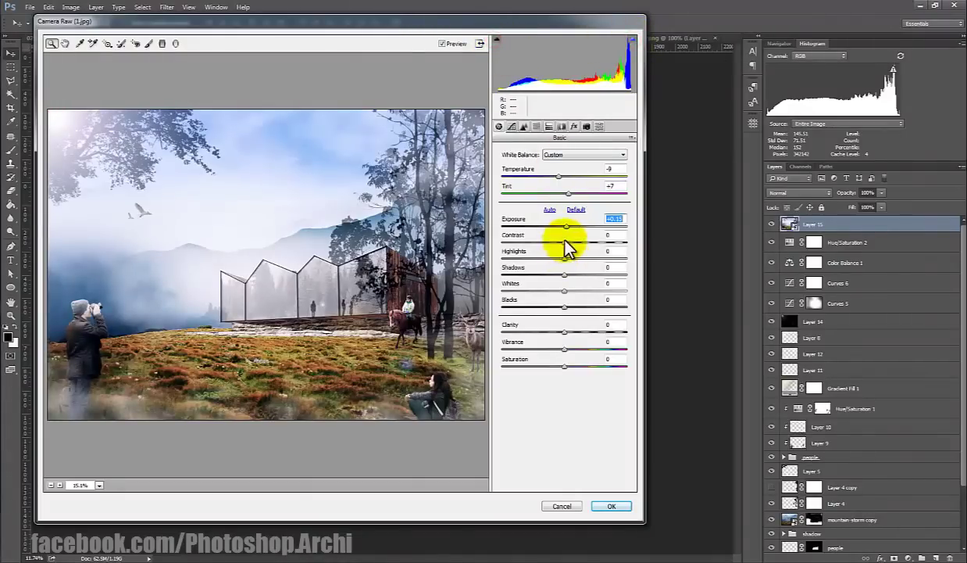
pyautogui.moveTo(566, 243); pyautogui.dragTo(571, 245)
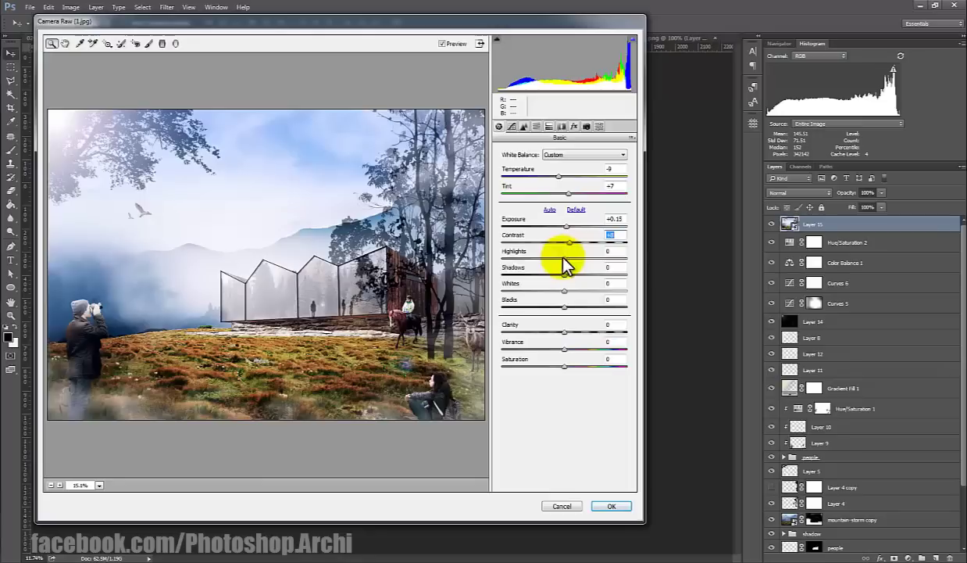
# Step: Lower Whites slightly, set Highlights -19, Shadows +18, Clarity +38 and Vibrance +14
pyautogui.moveTo(563, 291); pyautogui.dragTo(575, 308)
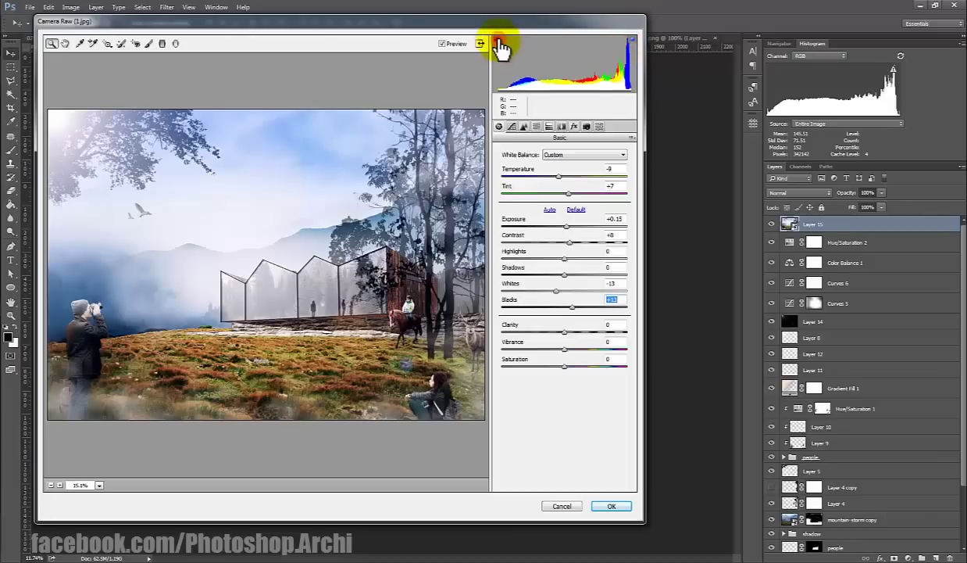
pyautogui.moveTo(565, 332); pyautogui.dragTo(593, 329)
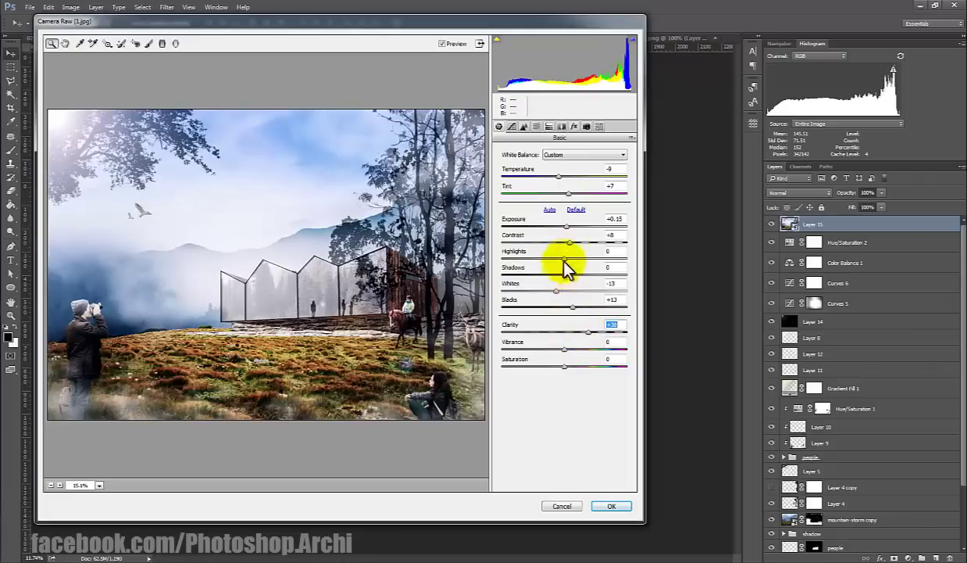
pyautogui.moveTo(563, 258)
pyautogui.mouseDown()
pyautogui.moveTo(551, 259)
pyautogui.moveTo(572, 276)
pyautogui.mouseUp()
pyautogui.click(563, 275)
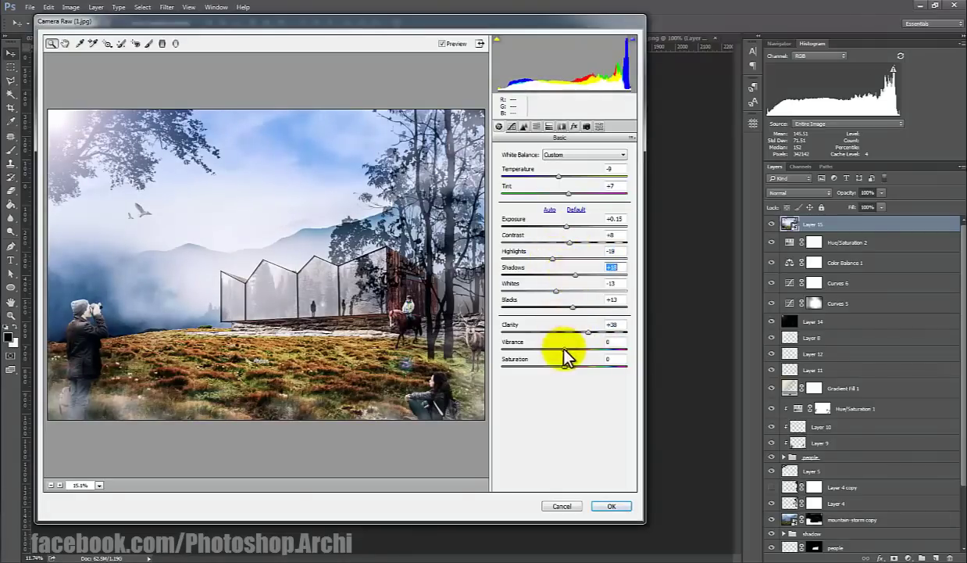
pyautogui.moveTo(564, 348); pyautogui.dragTo(572, 349)
pyautogui.click(560, 365)
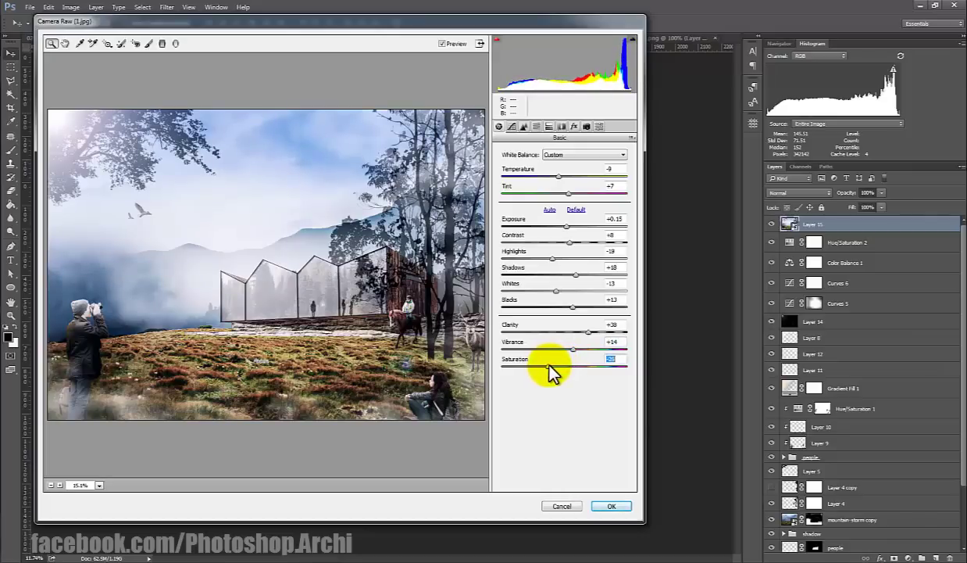
pyautogui.click(512, 127)
pyautogui.click(523, 126)
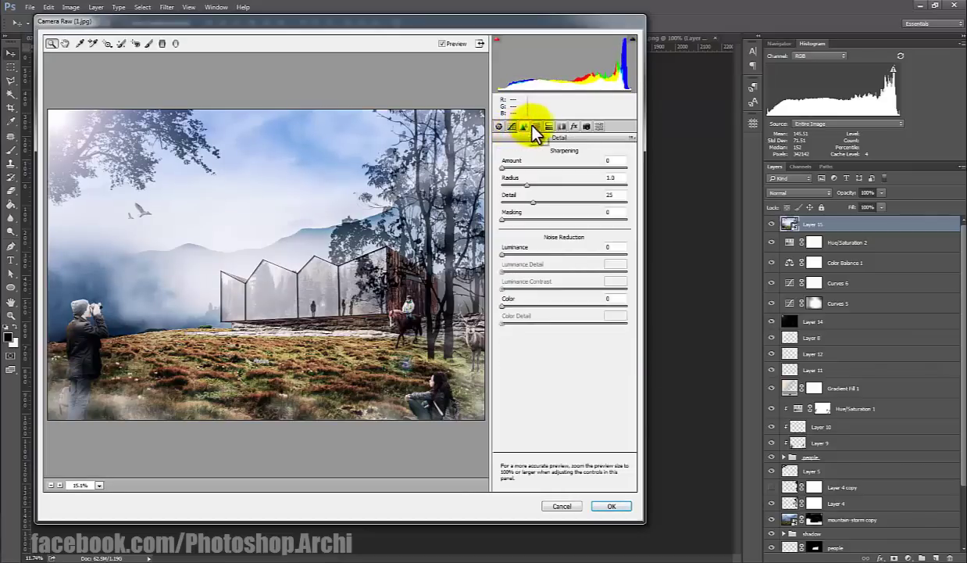
# Step: Boost the HSL saturation of the reds, oranges and yellows
pyautogui.click(536, 127)
pyautogui.click(548, 127)
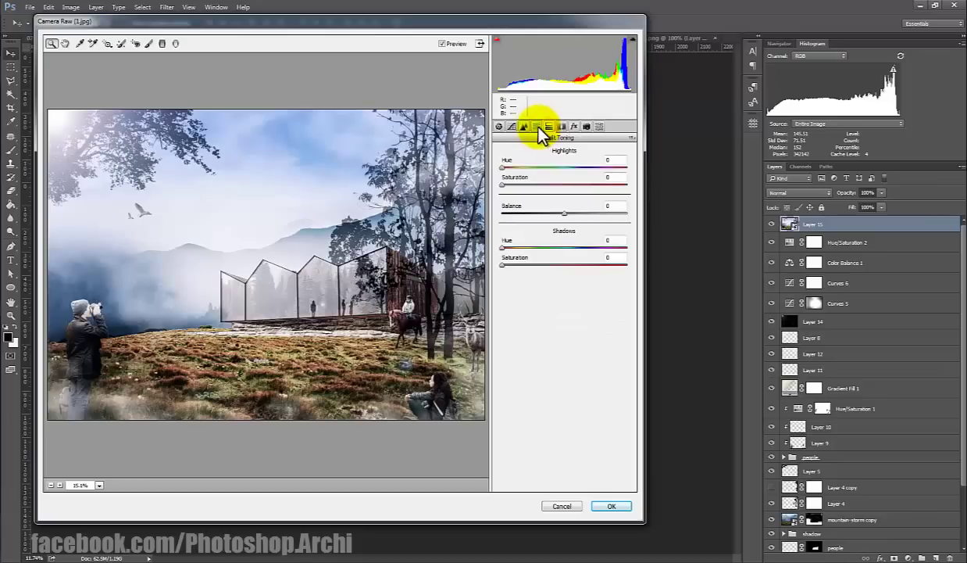
pyautogui.click(536, 127)
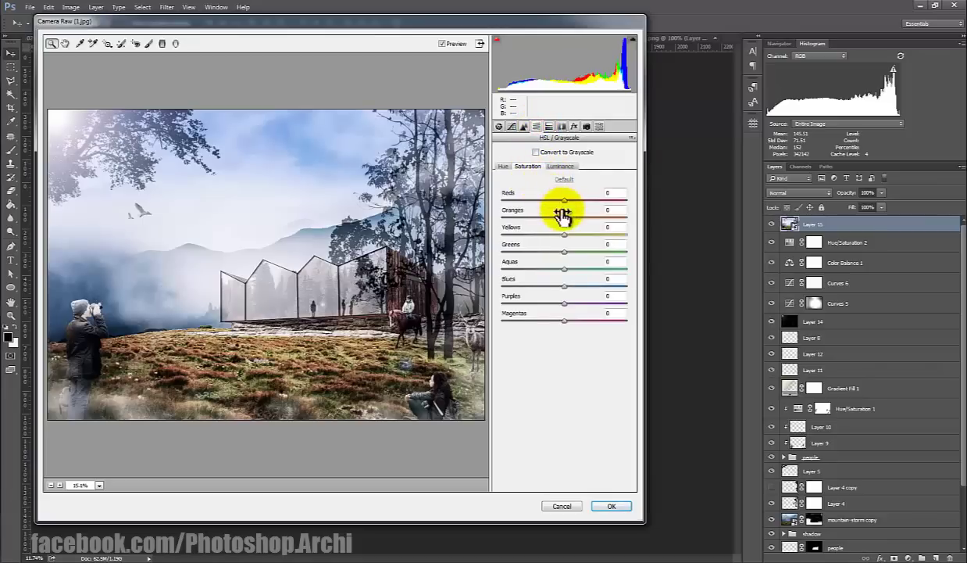
pyautogui.moveTo(565, 218)
pyautogui.mouseDown()
pyautogui.moveTo(585, 217)
pyautogui.moveTo(583, 200)
pyautogui.mouseUp()
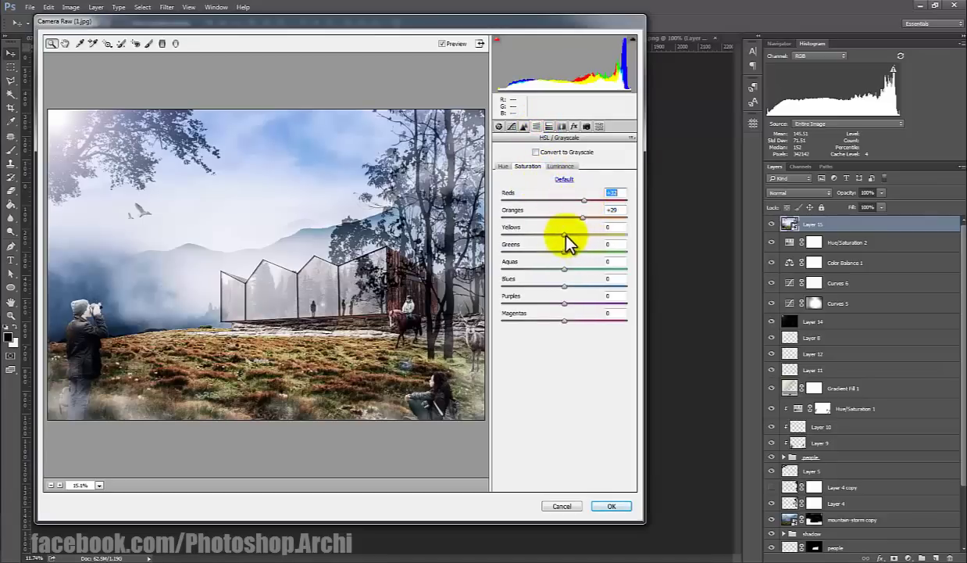
pyautogui.moveTo(564, 234)
pyautogui.mouseDown()
pyautogui.moveTo(579, 235)
pyautogui.moveTo(573, 268)
pyautogui.mouseUp()
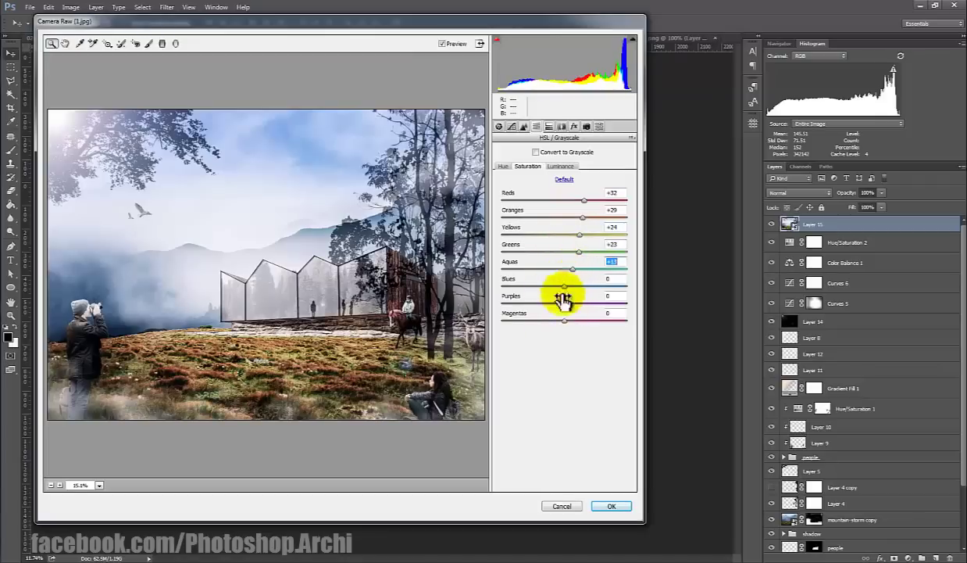
# Step: Raise the HSL luminance of the reds, oranges, yellows and blues
pyautogui.click(560, 166)
pyautogui.moveTo(564, 200); pyautogui.dragTo(582, 201)
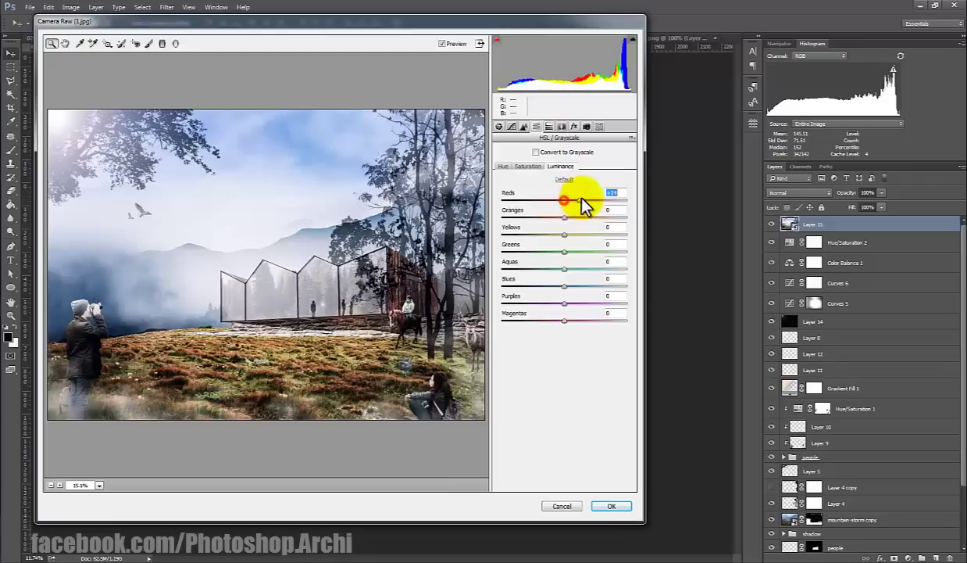
pyautogui.moveTo(569, 235)
pyautogui.mouseDown()
pyautogui.moveTo(586, 234)
pyautogui.moveTo(584, 218)
pyautogui.mouseUp()
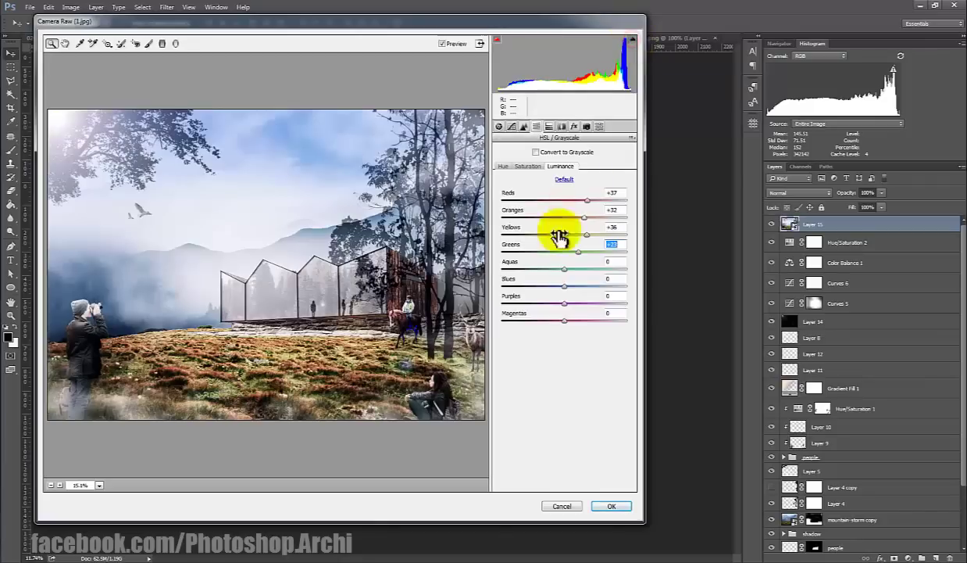
pyautogui.moveTo(564, 286); pyautogui.dragTo(579, 286)
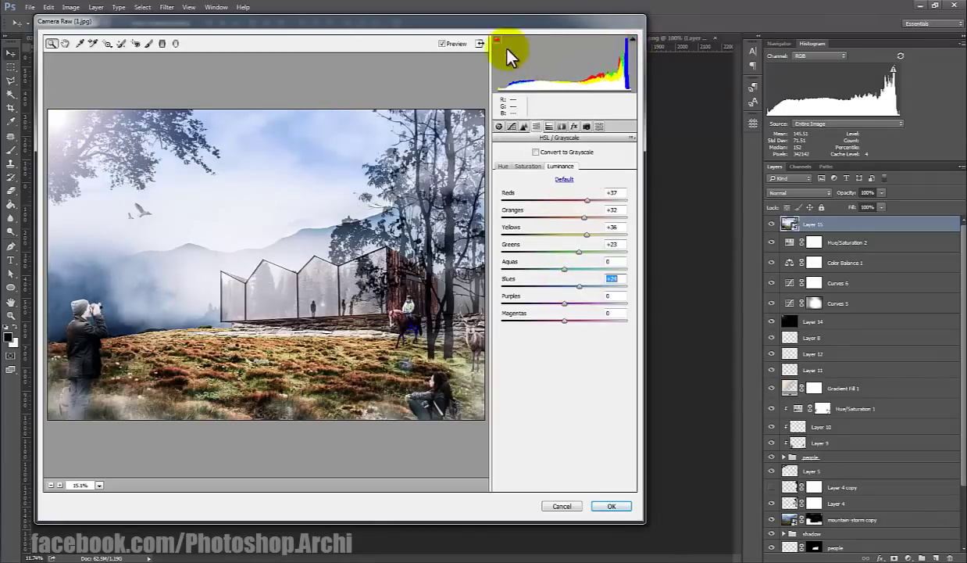
# Step: Set Lens Corrections Vignetting Amount to -100 and apply Camera Raw to Layer 15
pyautogui.click(550, 127)
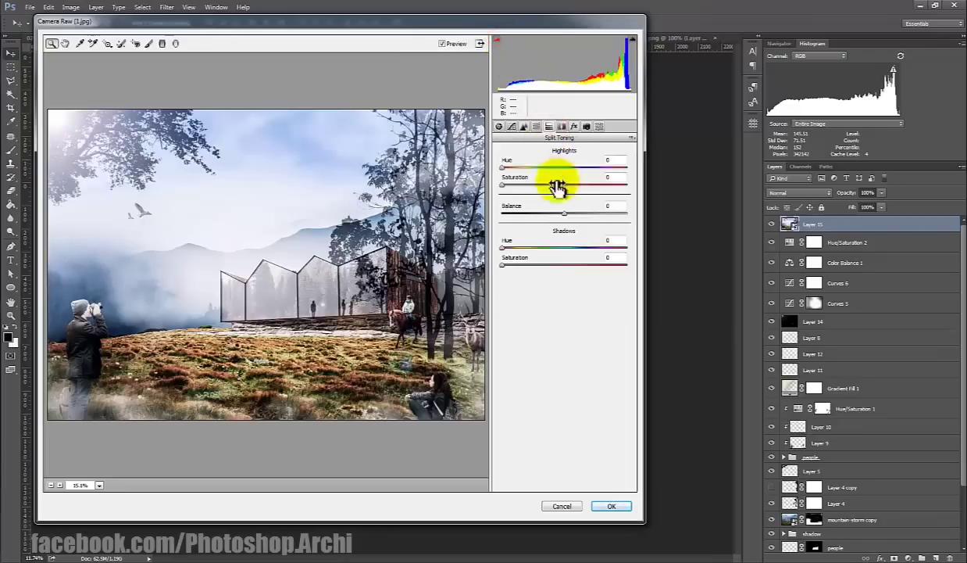
pyautogui.click(562, 127)
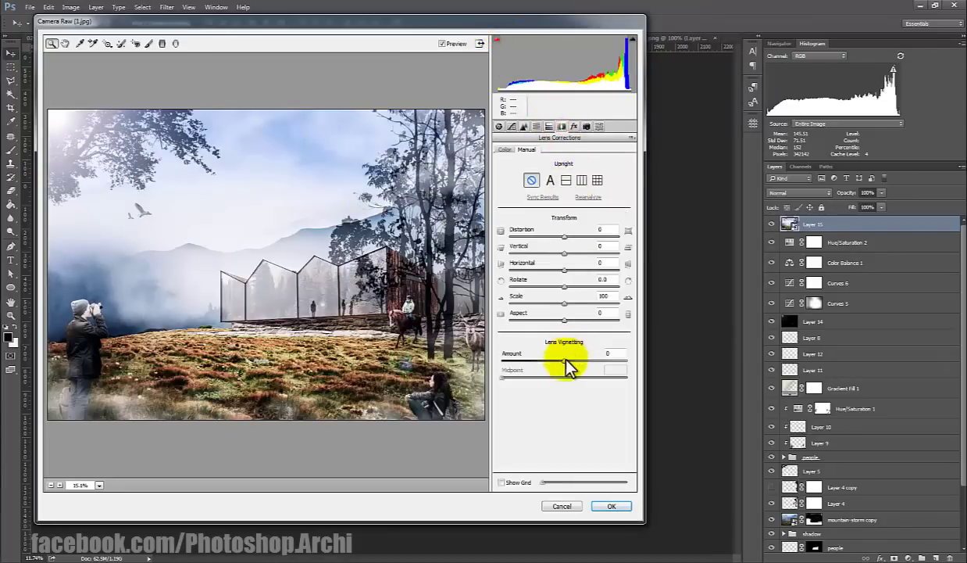
pyautogui.moveTo(564, 360)
pyautogui.mouseDown()
pyautogui.moveTo(598, 362)
pyautogui.moveTo(501, 363)
pyautogui.moveTo(559, 379)
pyautogui.moveTo(597, 372)
pyautogui.mouseUp()
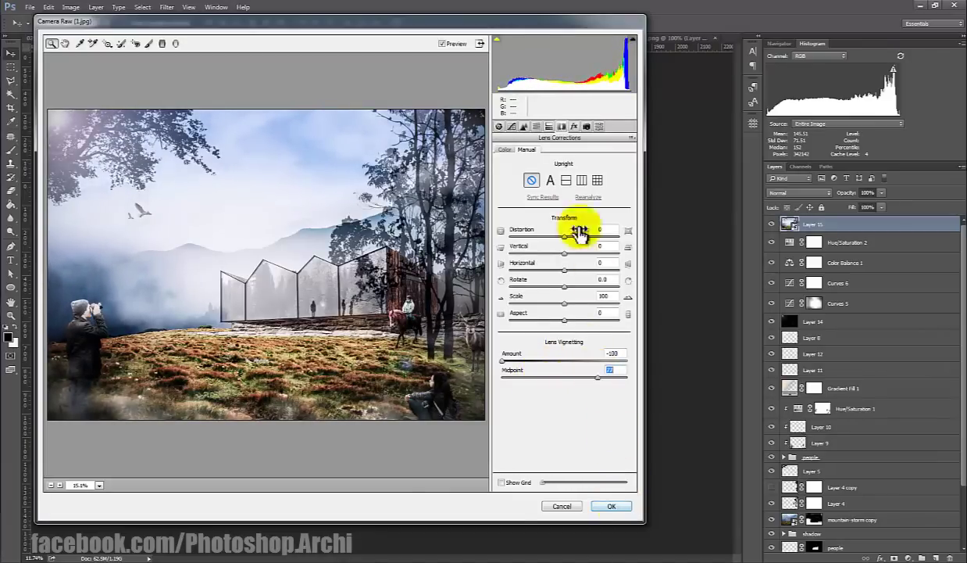
pyautogui.click(612, 506)
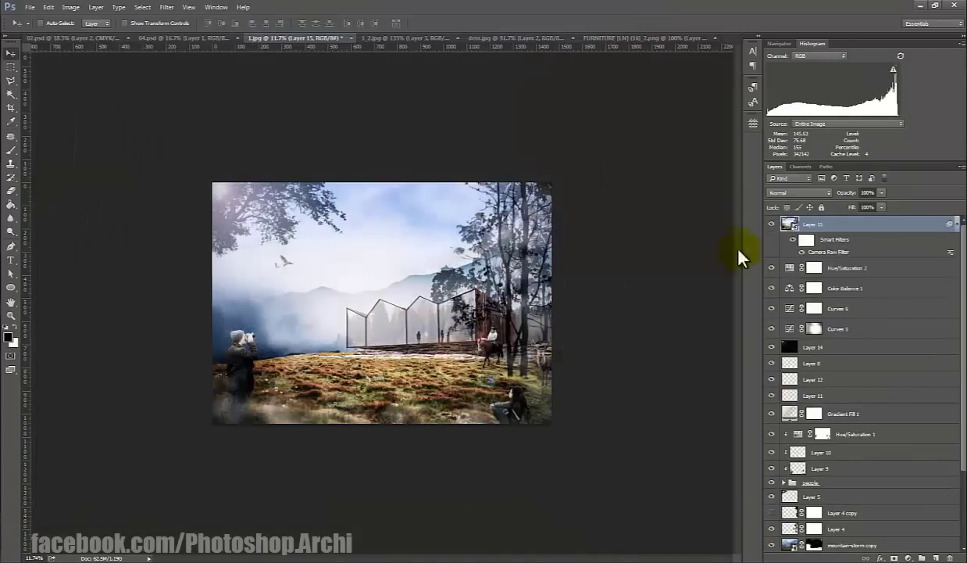
pyautogui.click(772, 226)
pyautogui.click(772, 226)
pyautogui.scroll(2, 547, 321)
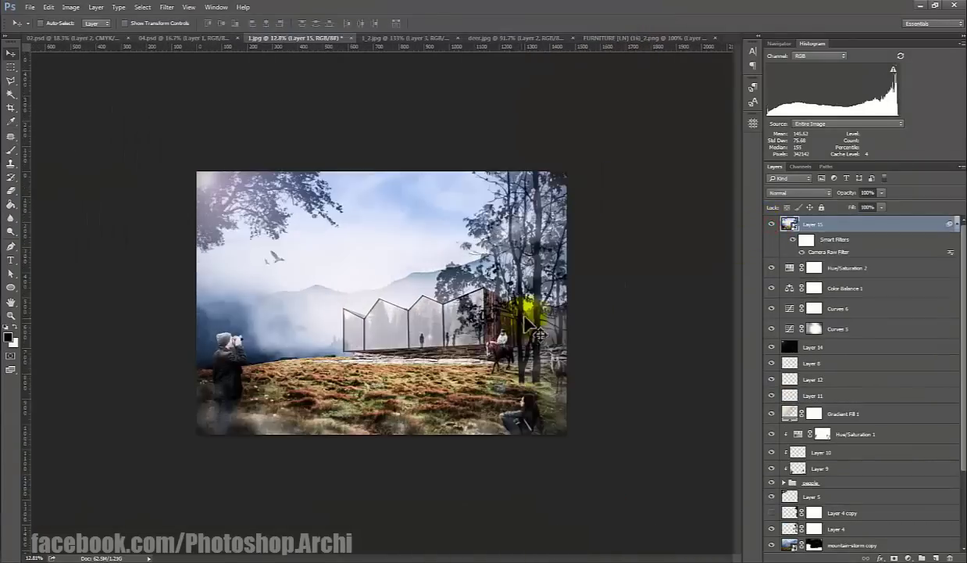
pyautogui.scroll(2, 539, 325)
pyautogui.click(950, 224)
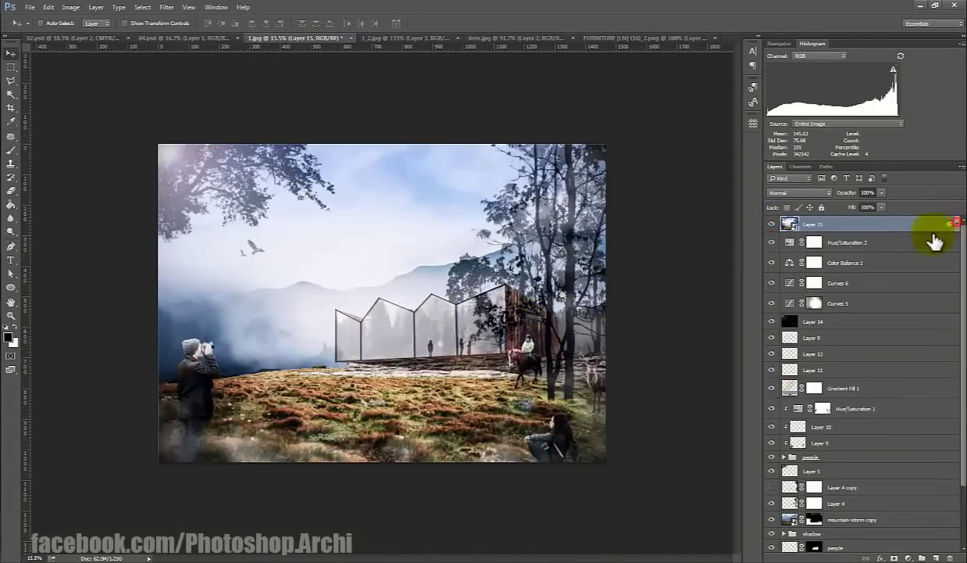
pyautogui.click(772, 226)
pyautogui.click(776, 228)
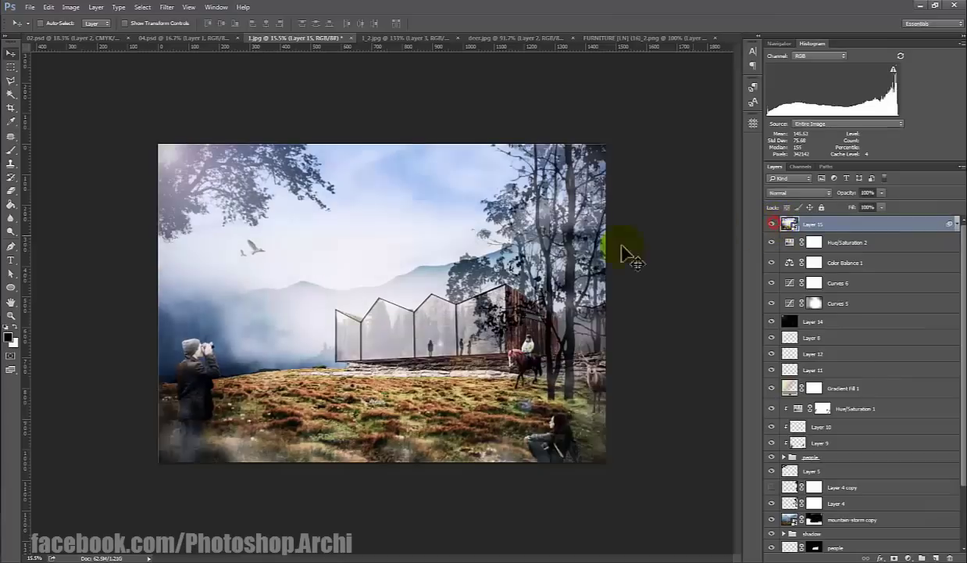
pyautogui.scroll(1, 547, 261)
pyautogui.scroll(-5, 860, 328)
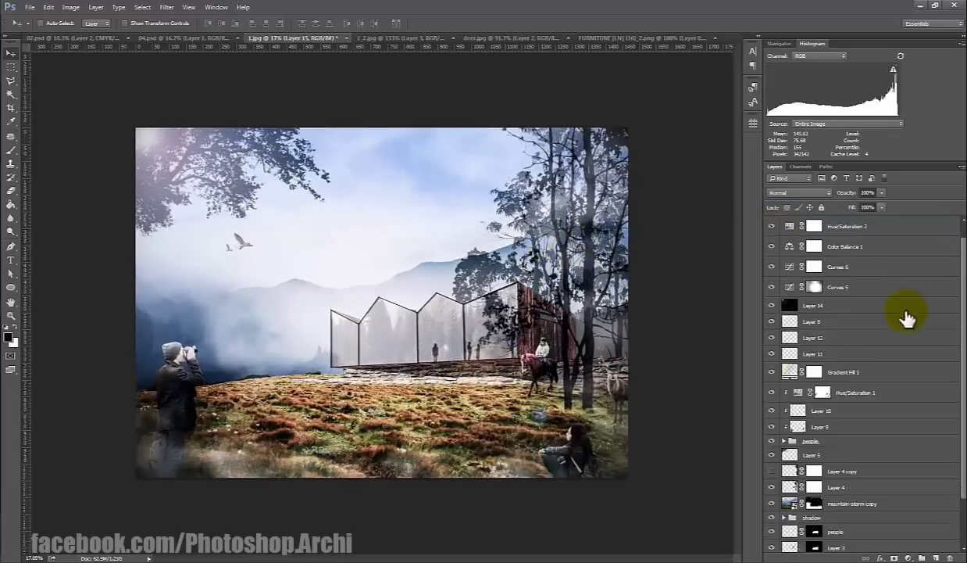
pyautogui.keyDown('alt'); pyautogui.click(772, 519); pyautogui.keyUp('alt')
pyautogui.keyDown('alt'); pyautogui.click(772, 520); pyautogui.keyUp('alt')
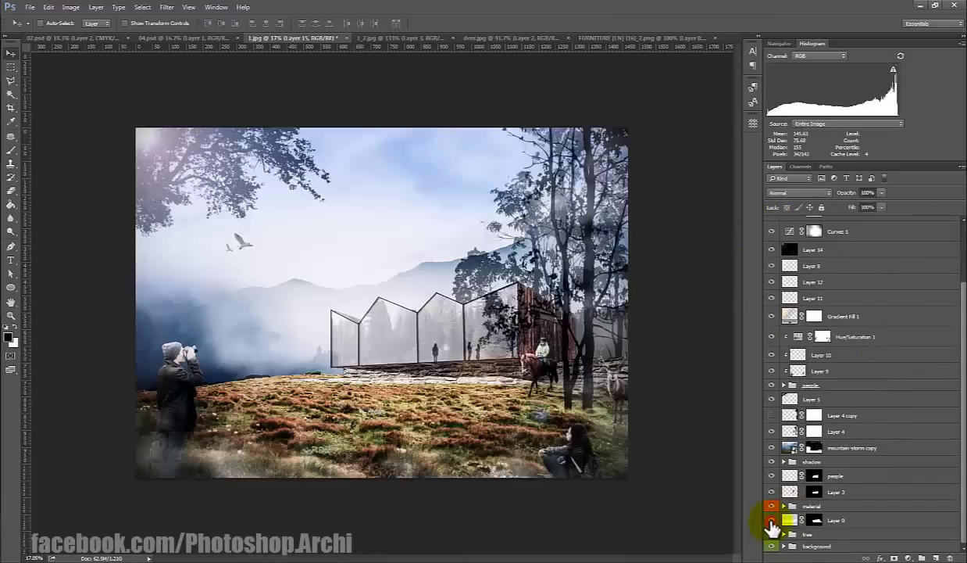
pyautogui.keyDown('alt'); pyautogui.click(772, 521); pyautogui.keyUp('alt')
pyautogui.keyDown('alt'); pyautogui.click(772, 521); pyautogui.keyUp('alt')
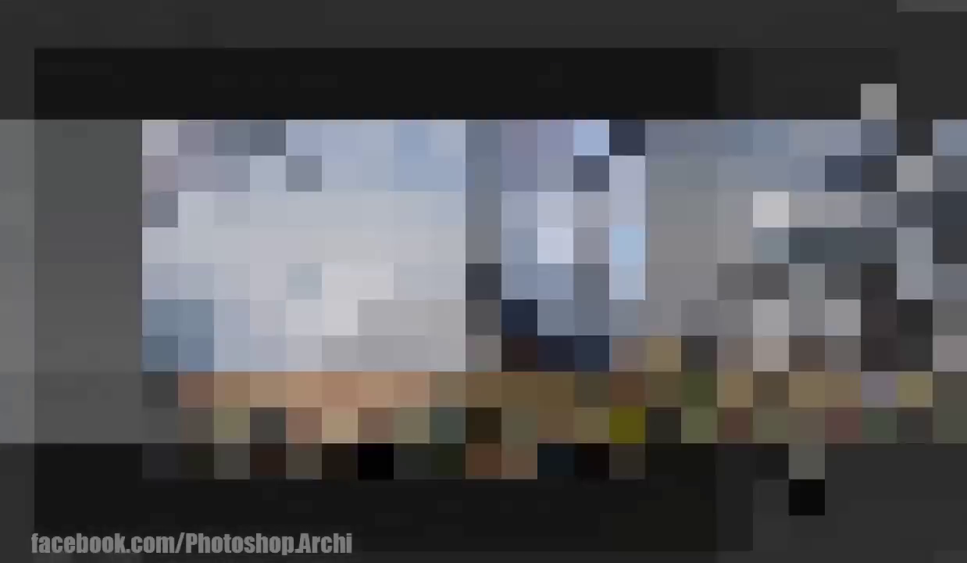